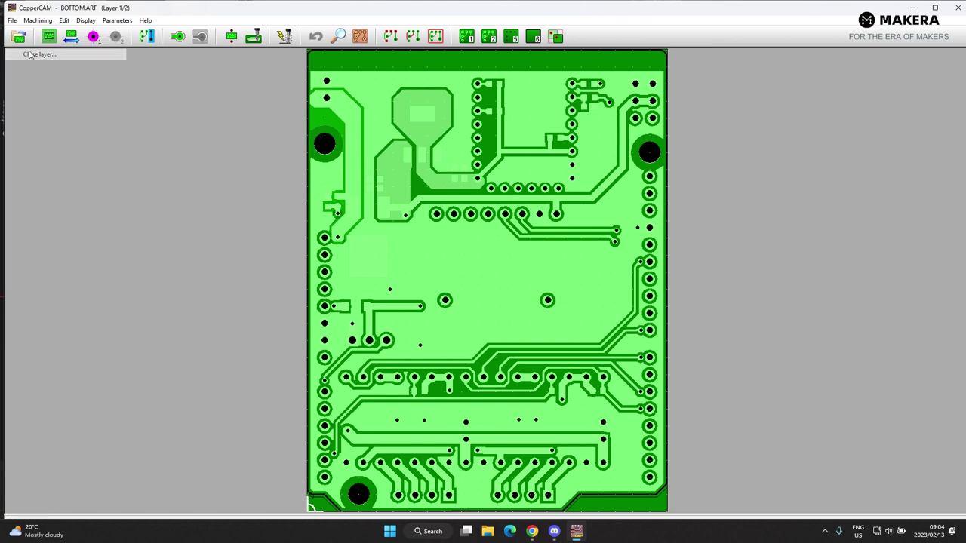
Close the current layer and start a new circuit project.
{"action": "left_click", "coordinate": [38, 53]}
{"action": "left_click", "coordinate": [11, 20]}
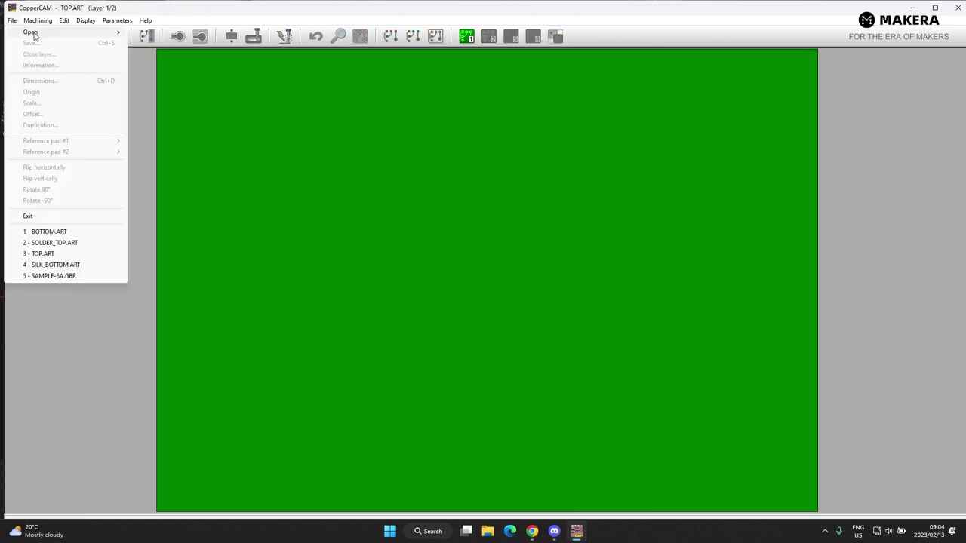
{"action": "mouse_move", "coordinate": [38, 33]}
{"action": "left_click", "coordinate": [161, 32]}
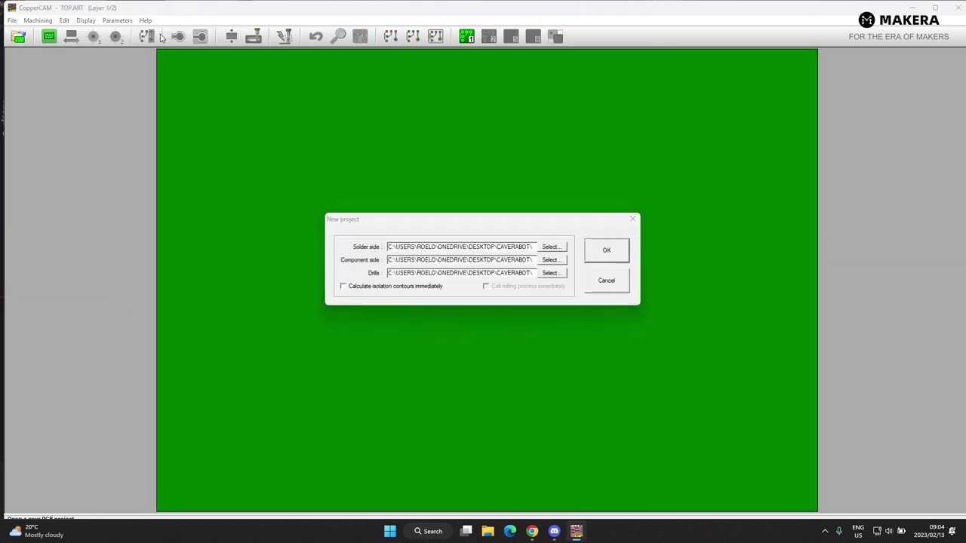
Choose the BOTTOM file from the CaveraBot folder for the new project's solder side.
{"action": "left_click_drag", "start_coordinate": [477, 256], "coordinate": [393, 336]}
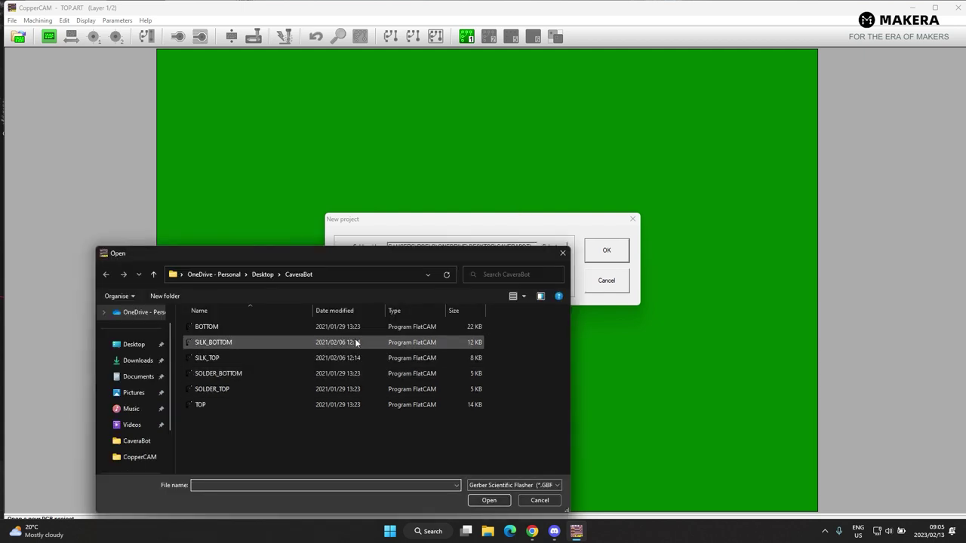
{"action": "left_click_drag", "start_coordinate": [445, 252], "coordinate": [467, 248]}
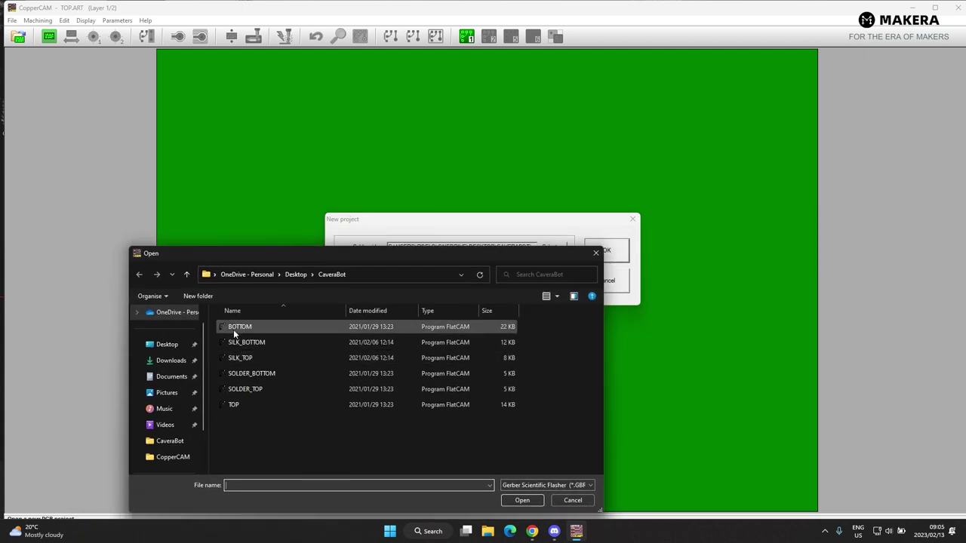
{"action": "left_click", "coordinate": [242, 327]}
{"action": "left_click", "coordinate": [530, 504]}
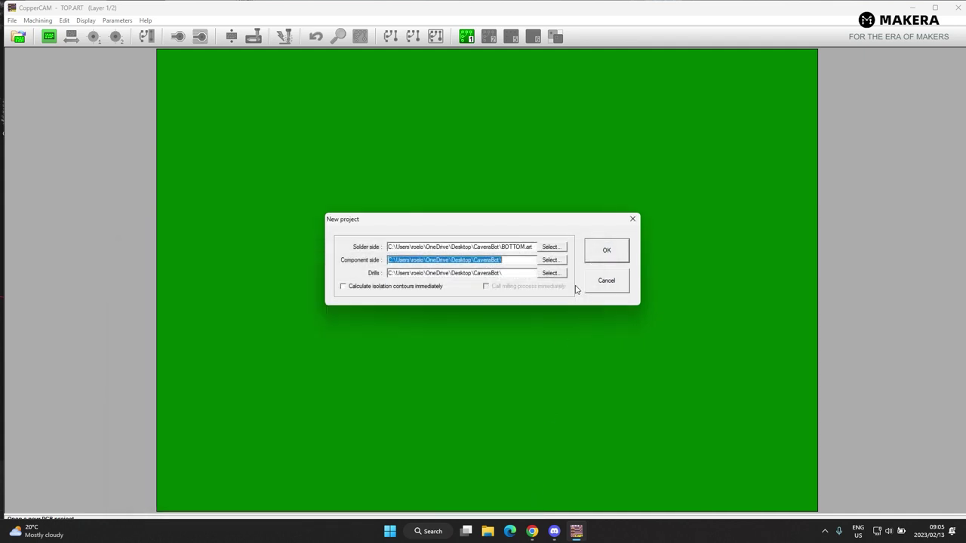
Choose the TOP file for the component side, create the project and accept the highlighted track net as the cutting contour.
{"action": "left_click", "coordinate": [559, 262]}
{"action": "left_click", "coordinate": [244, 405]}
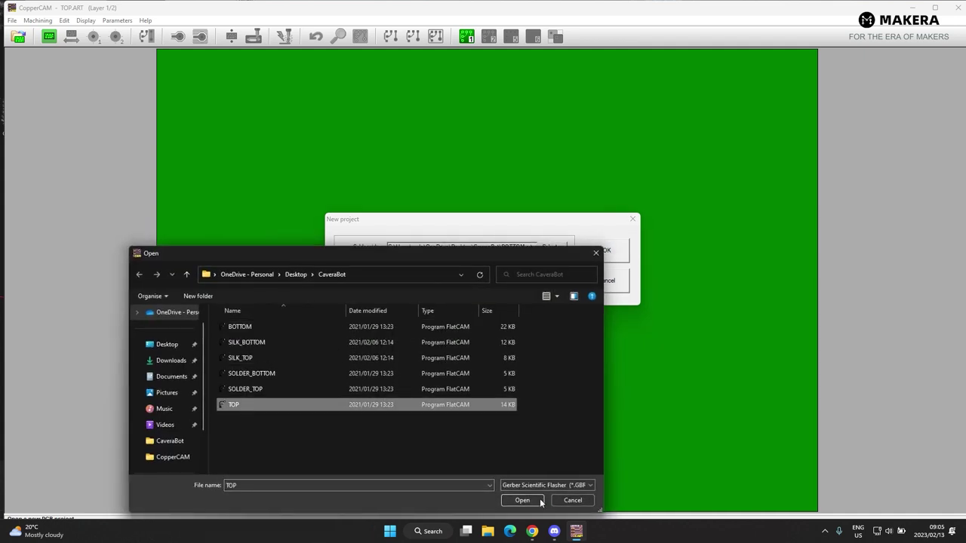
{"action": "left_click", "coordinate": [522, 501]}
{"action": "left_click", "coordinate": [618, 259]}
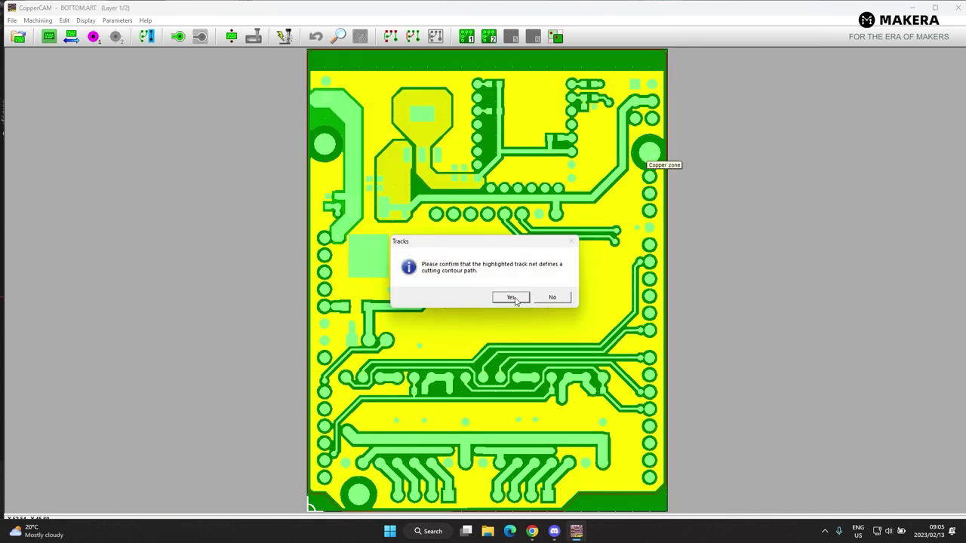
{"action": "left_click", "coordinate": [511, 298]}
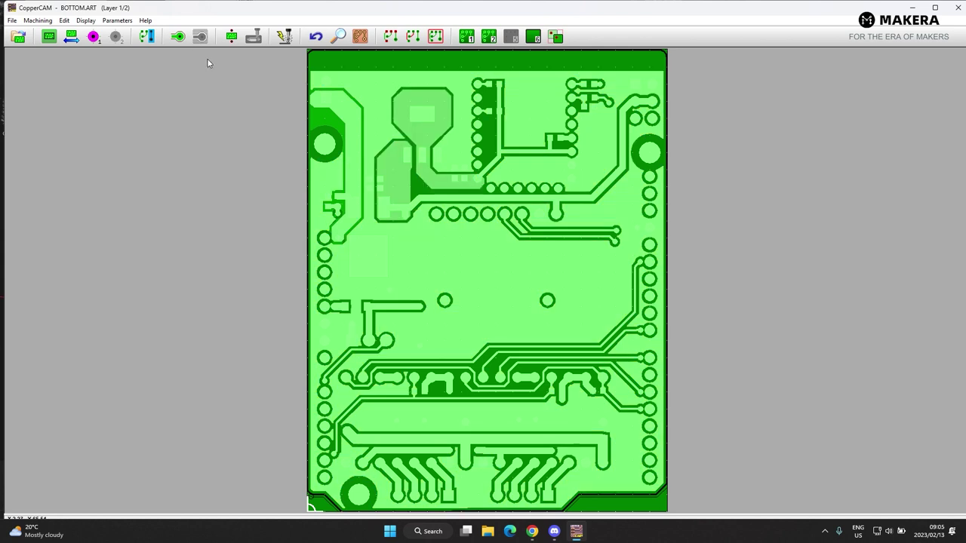
Load the exp-db file from the CaveraBot folder as the circuit's drill layer.
{"action": "left_click", "coordinate": [13, 20]}
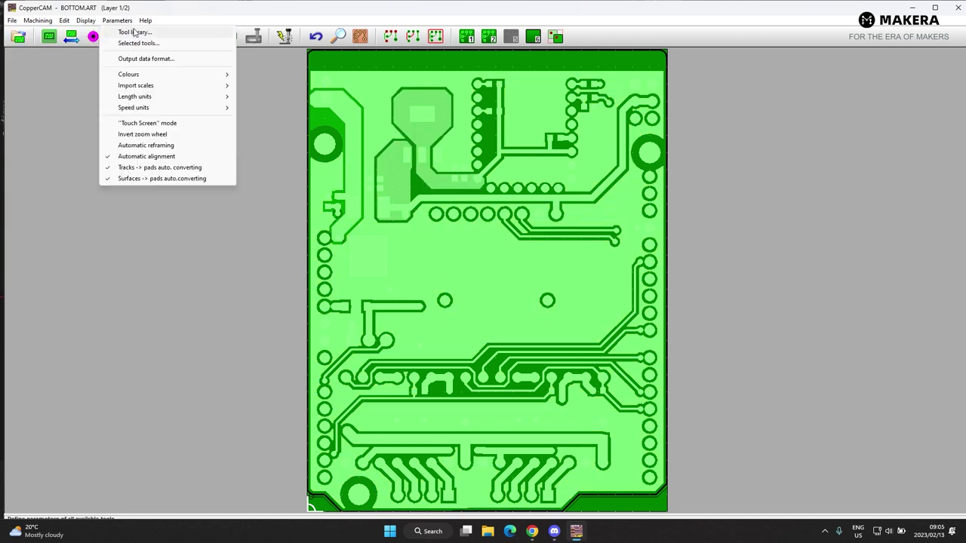
{"action": "mouse_move", "coordinate": [37, 33]}
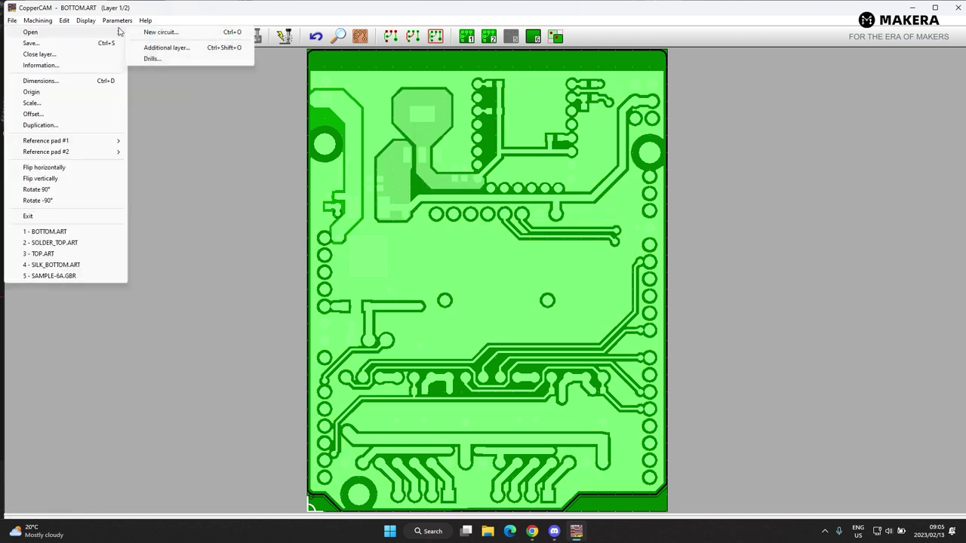
{"action": "left_click", "coordinate": [163, 61]}
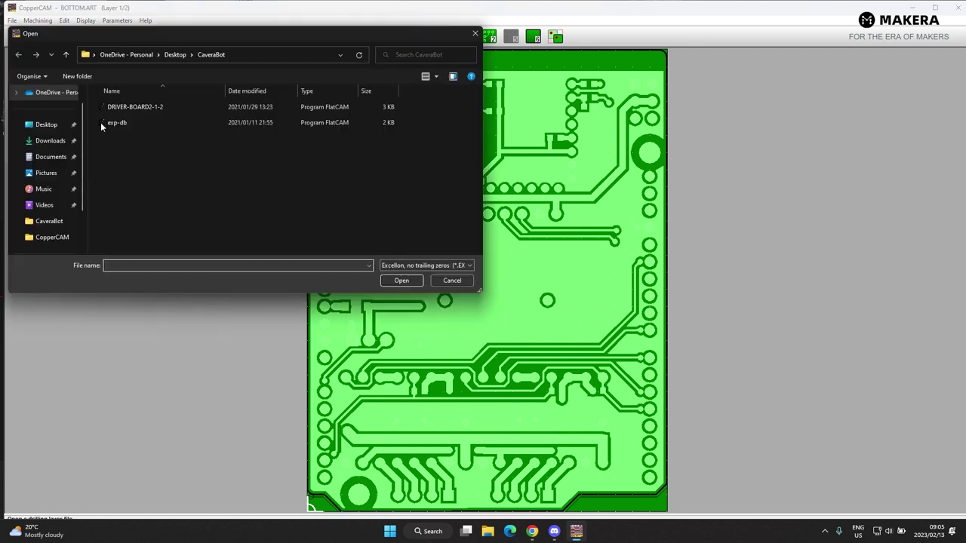
{"action": "left_click", "coordinate": [121, 123]}
{"action": "left_click", "coordinate": [403, 281]}
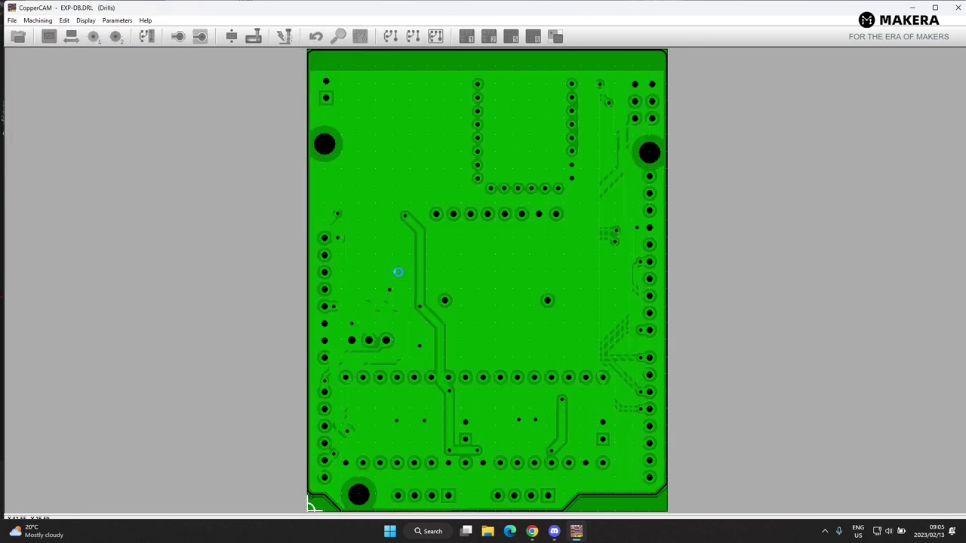
{"action": "left_click", "coordinate": [445, 297]}
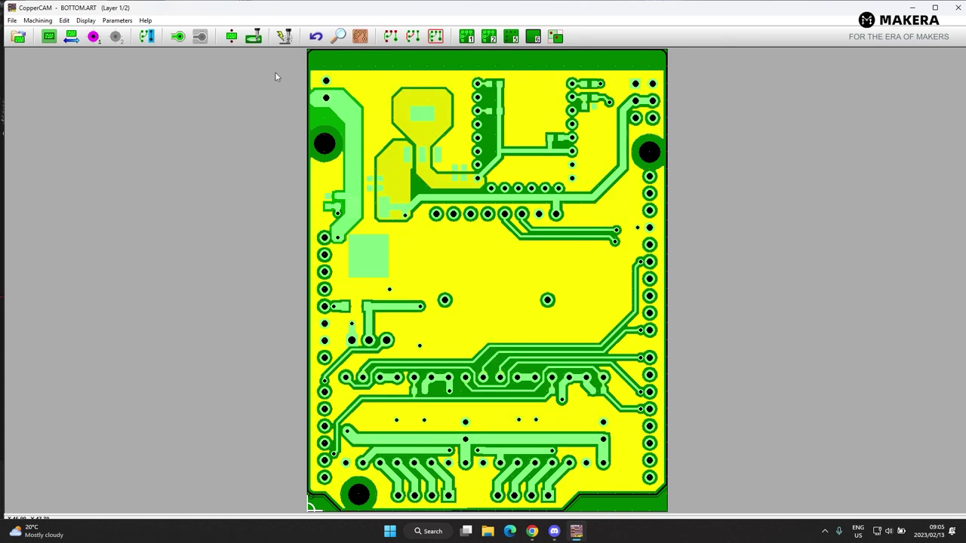
Review the CaveraBot files offered for an additional layer without loading any of them.
{"action": "left_click", "coordinate": [13, 21]}
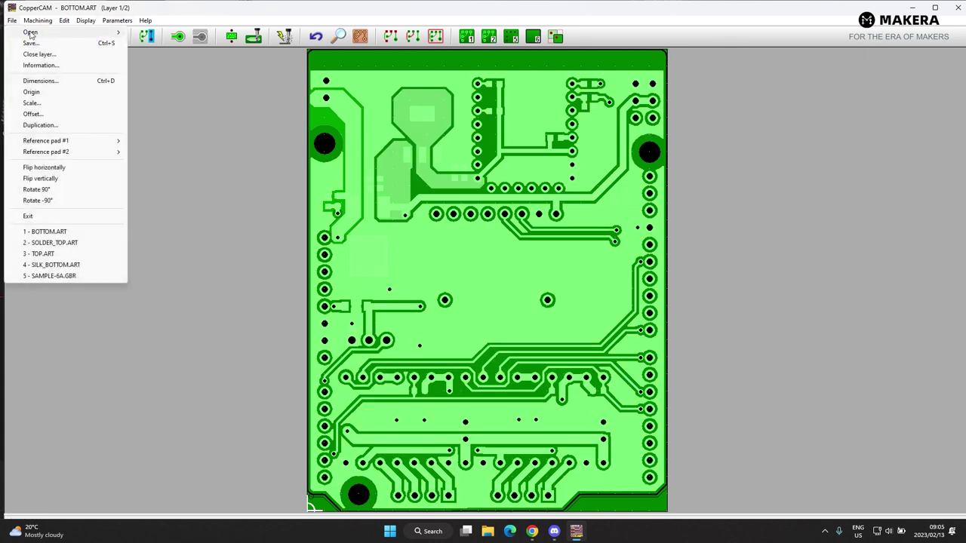
{"action": "mouse_move", "coordinate": [32, 34]}
{"action": "left_click", "coordinate": [168, 47]}
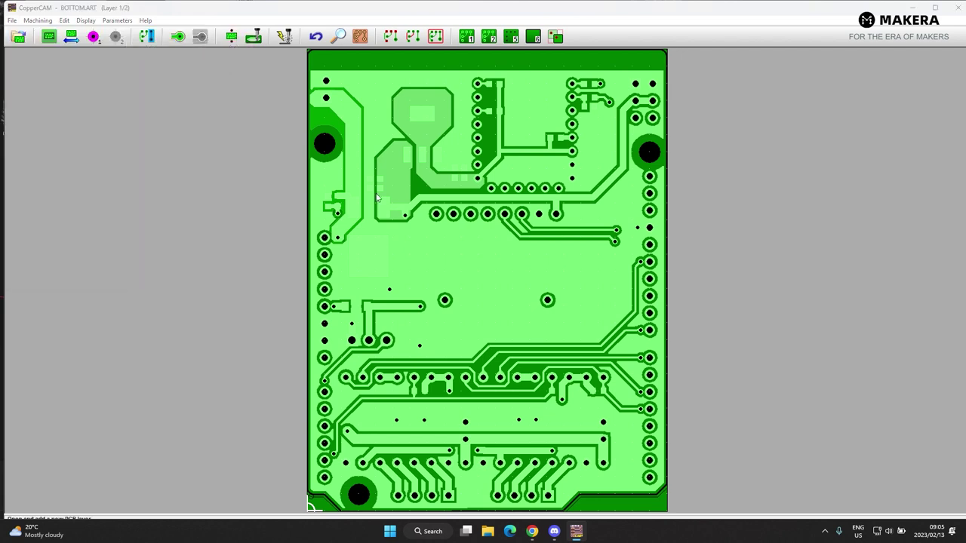
{"action": "left_click_drag", "start_coordinate": [308, 34], "coordinate": [520, 175]}
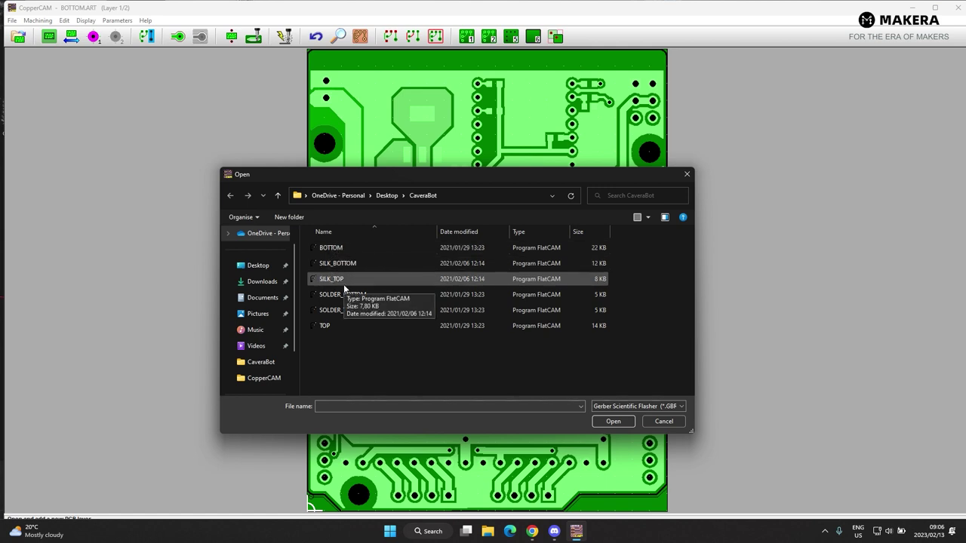
{"action": "left_click", "coordinate": [663, 421]}
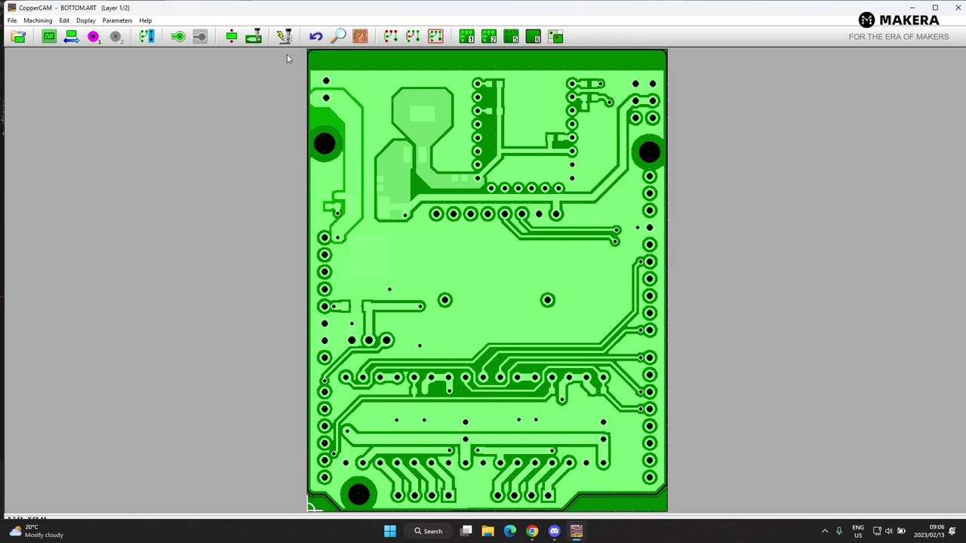
{"action": "left_click", "coordinate": [394, 125]}
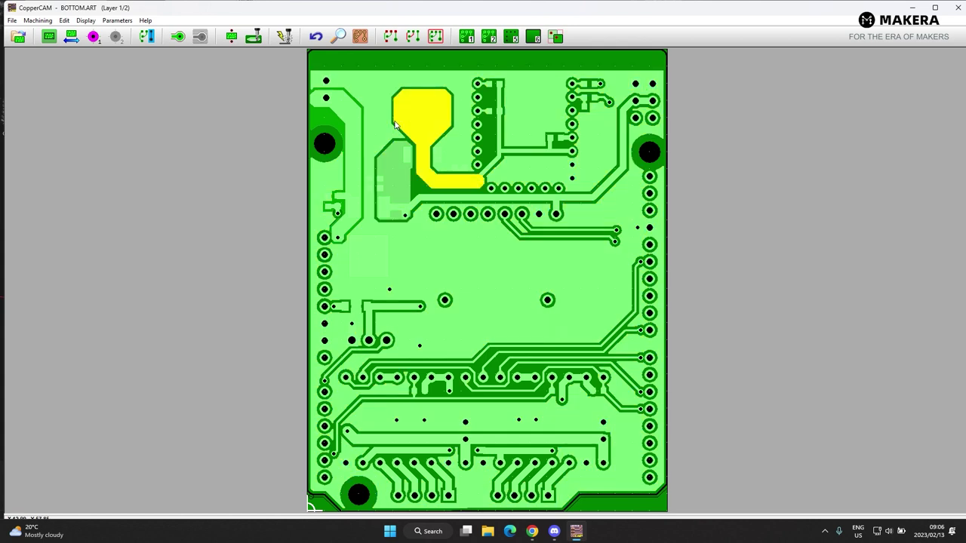
Look at the first entries of the tool library and leave it without changes.
{"action": "left_click", "coordinate": [117, 20]}
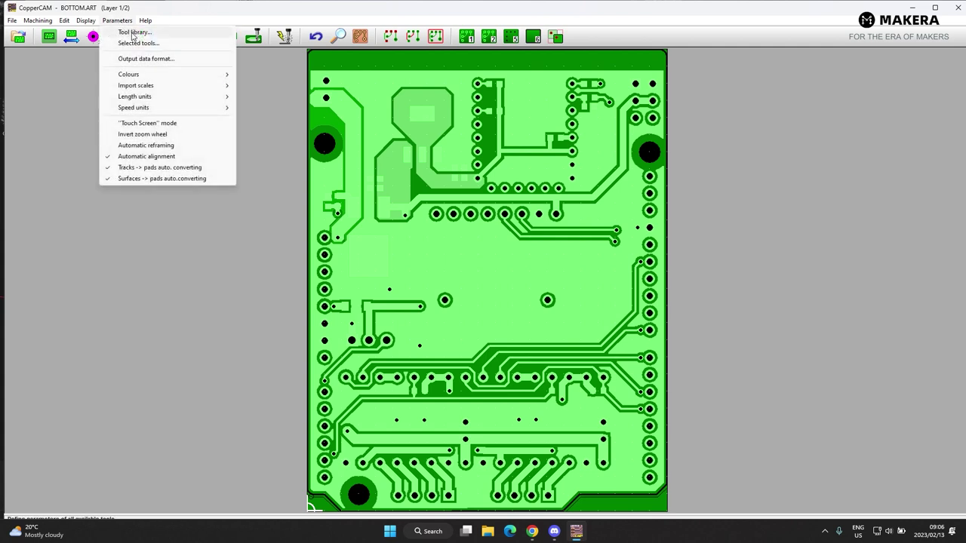
{"action": "left_click", "coordinate": [133, 32]}
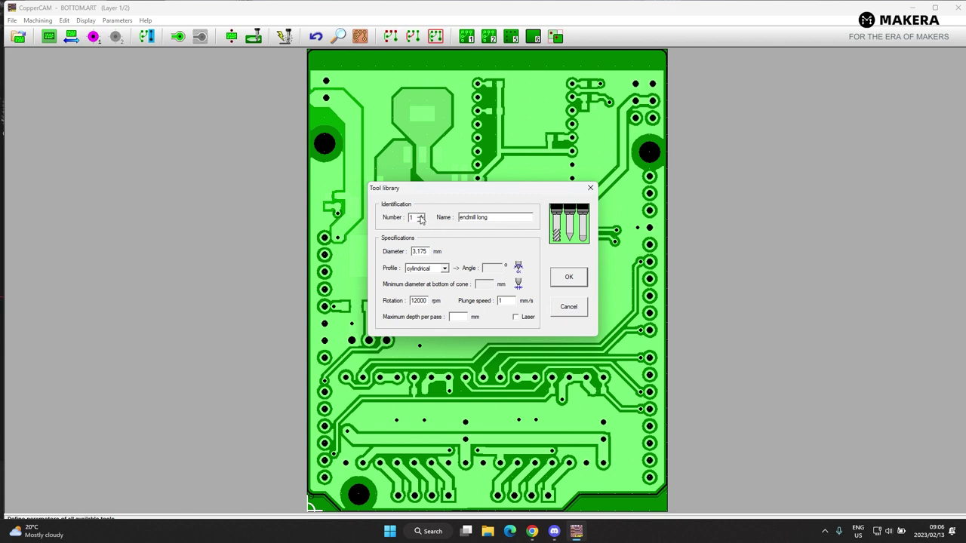
{"action": "left_click", "coordinate": [421, 217]}
{"action": "left_click", "coordinate": [421, 219]}
{"action": "left_click", "coordinate": [569, 307]}
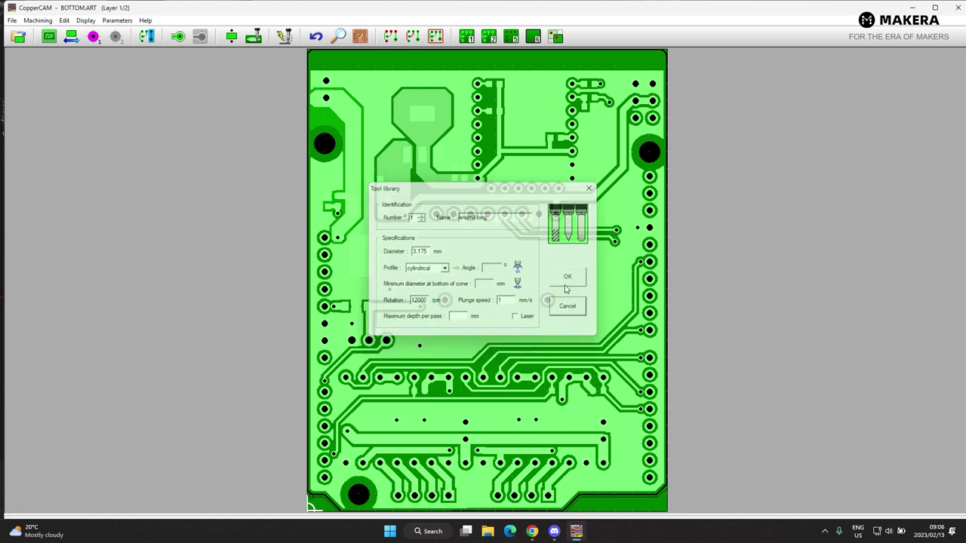
{"action": "left_click", "coordinate": [495, 208]}
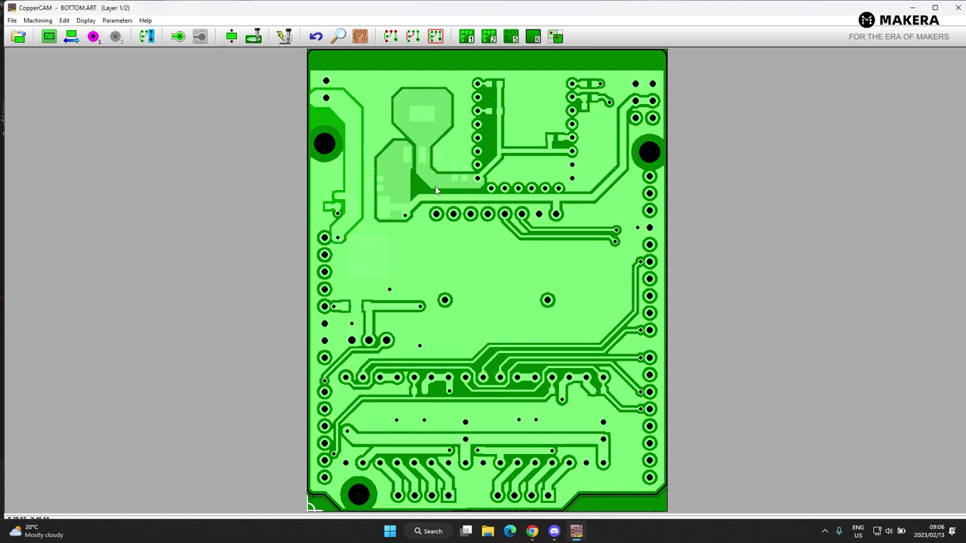
Assign the endmill long ø 3,175 cylindrical tool to the 3,20 mm holes in the drilling tools.
{"action": "left_click", "coordinate": [255, 38]}
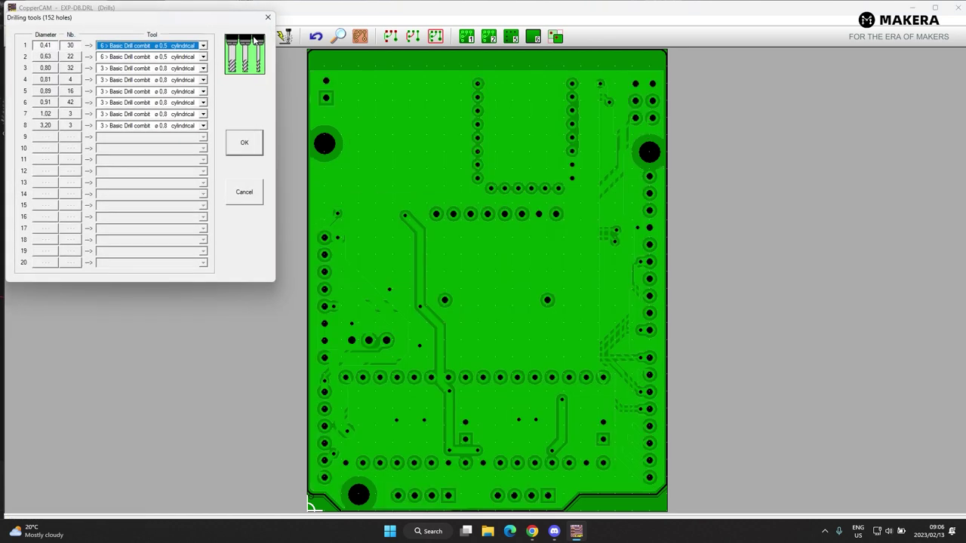
{"action": "left_click_drag", "start_coordinate": [153, 21], "coordinate": [178, 103]}
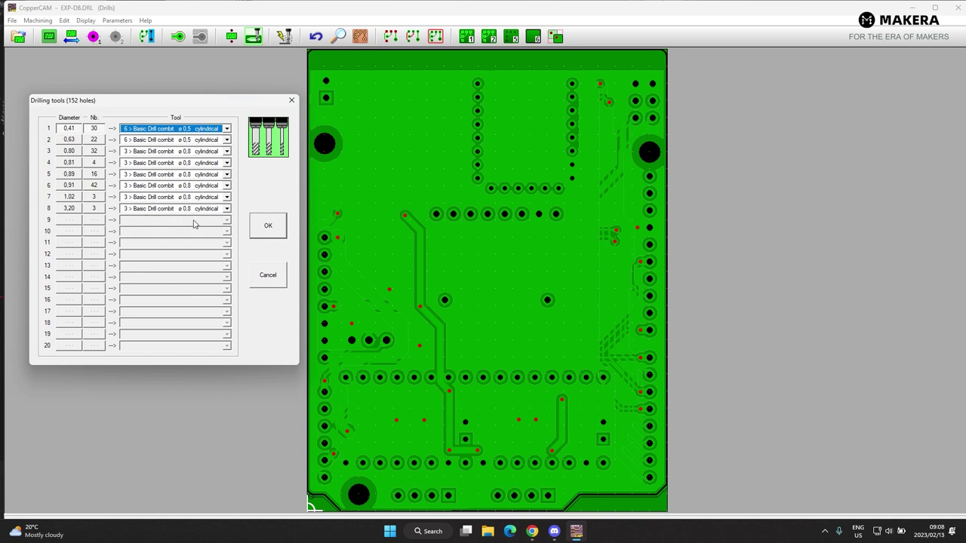
{"action": "left_click", "coordinate": [227, 210]}
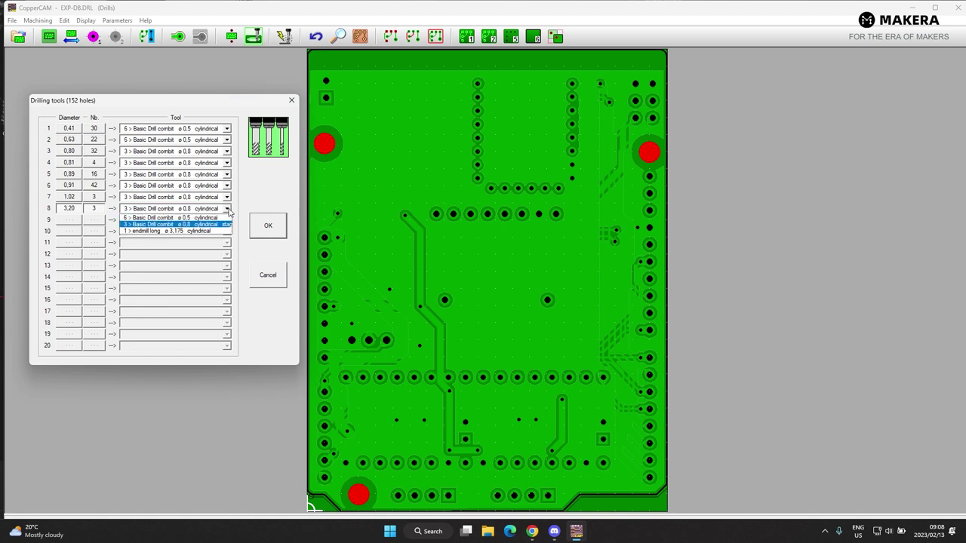
{"action": "left_click", "coordinate": [182, 235]}
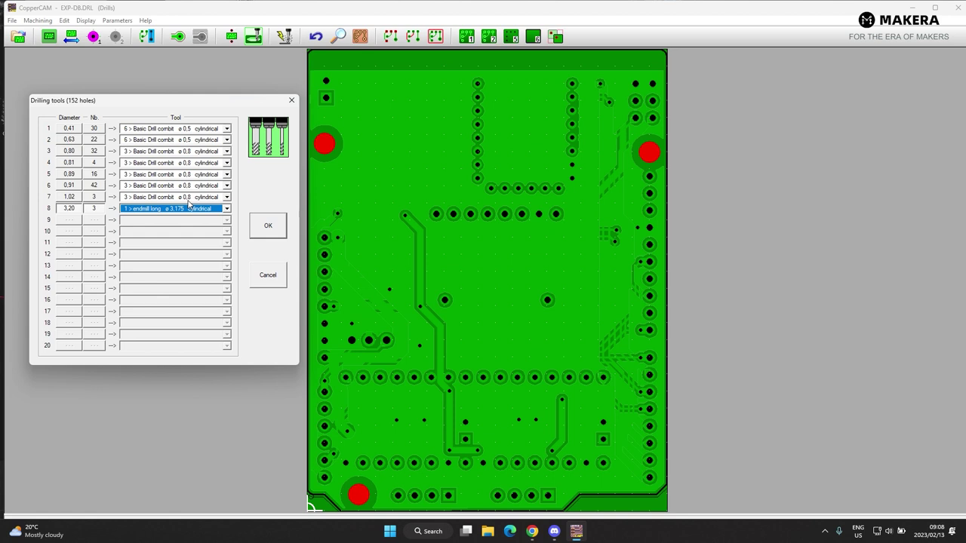
{"action": "left_click", "coordinate": [270, 227]}
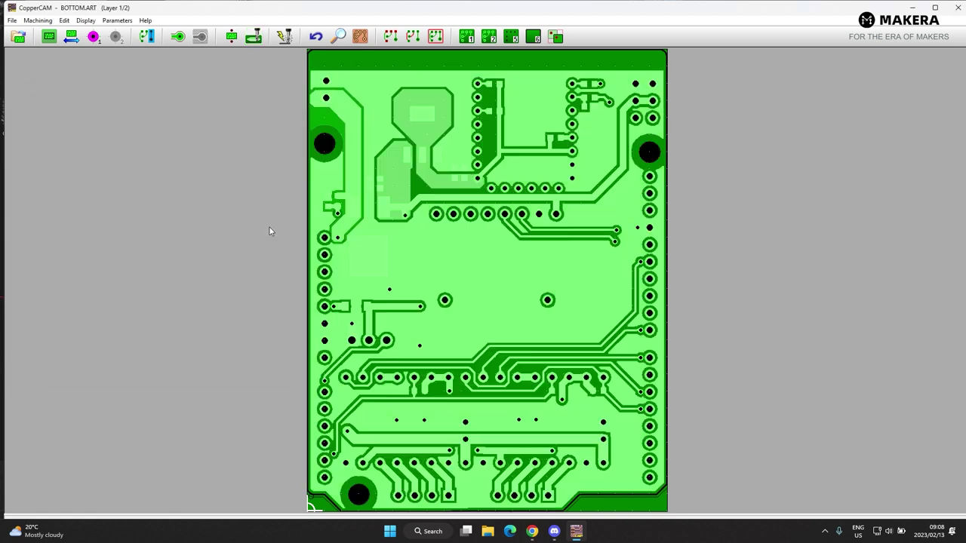
Remove the stray space from the name of tool 2, the V bit, in the tool library and check its diameter, angle and tip size.
{"action": "left_click", "coordinate": [113, 20]}
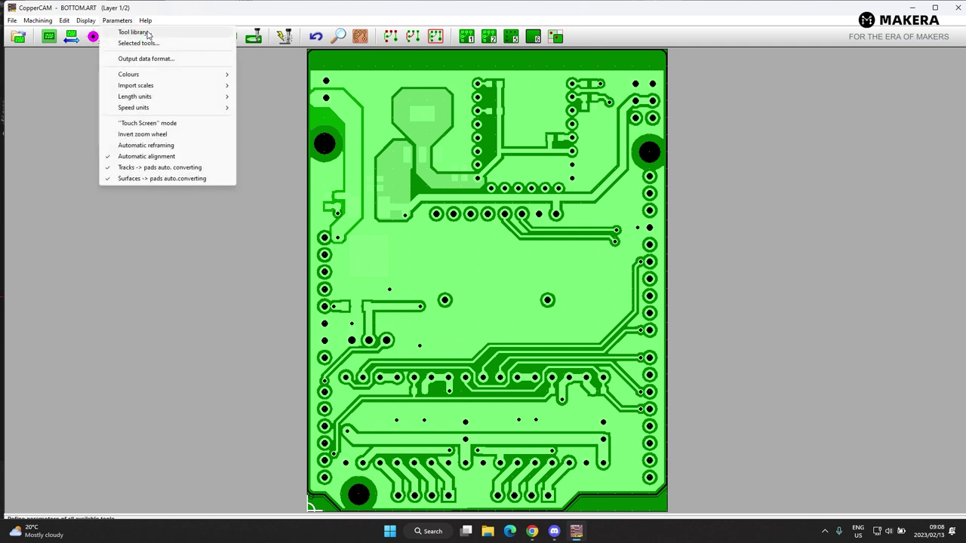
{"action": "left_click", "coordinate": [124, 30]}
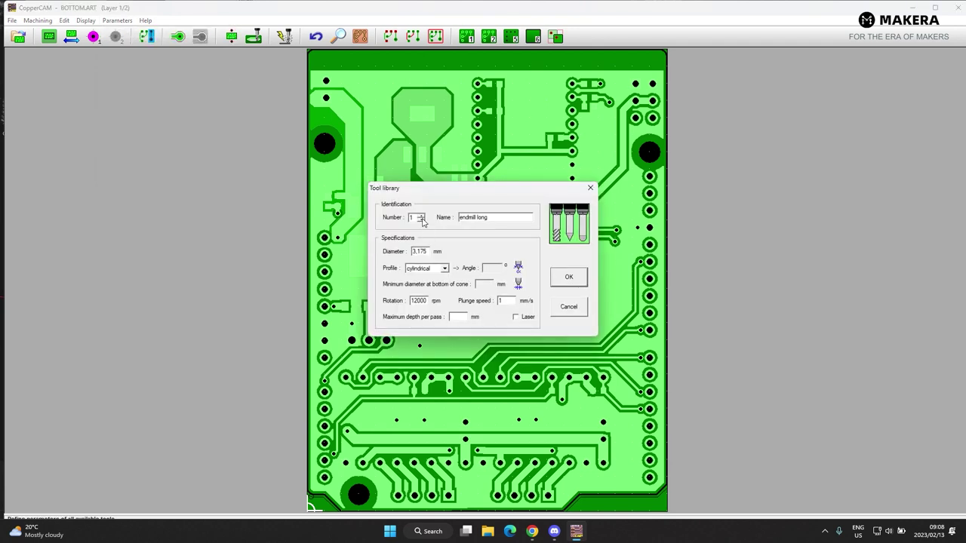
{"action": "left_click", "coordinate": [421, 216]}
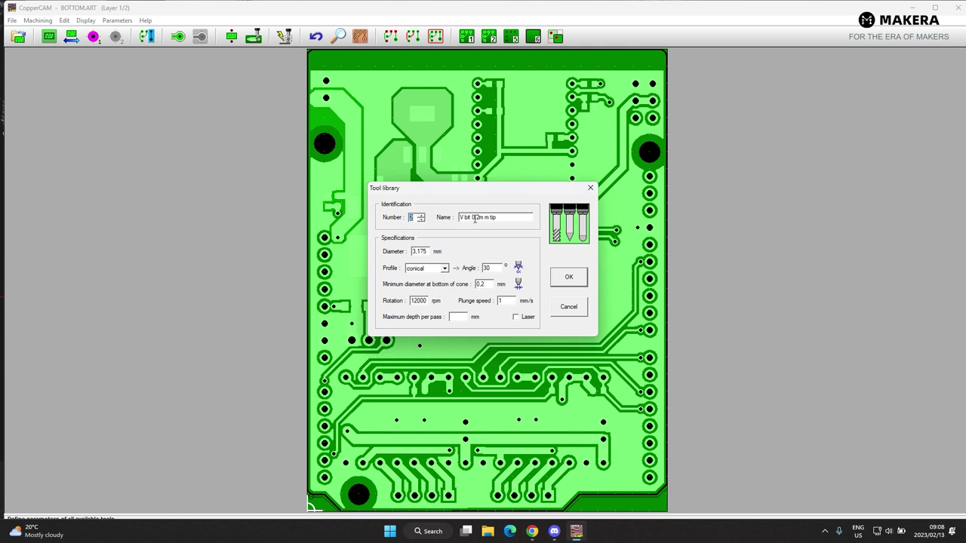
{"action": "left_click", "coordinate": [486, 217]}
{"action": "key", "text": "BackSpace"}
{"action": "left_click_drag", "start_coordinate": [433, 252], "coordinate": [404, 252]}
{"action": "double_click", "coordinate": [487, 268]}
{"action": "double_click", "coordinate": [491, 285]}
Check tools 3 to 6 in the tool library and save the library.
{"action": "left_click", "coordinate": [422, 217]}
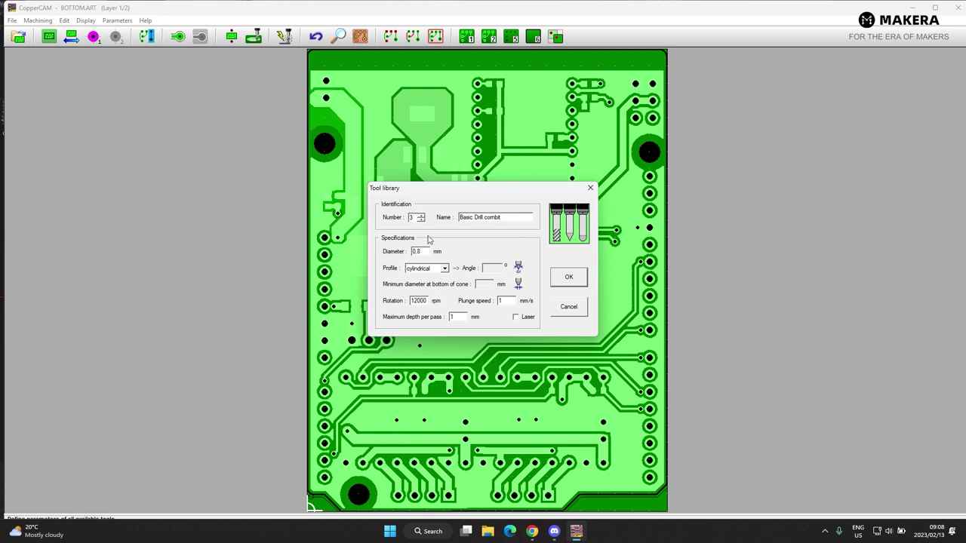
{"action": "left_click", "coordinate": [422, 216]}
{"action": "left_click", "coordinate": [422, 215]}
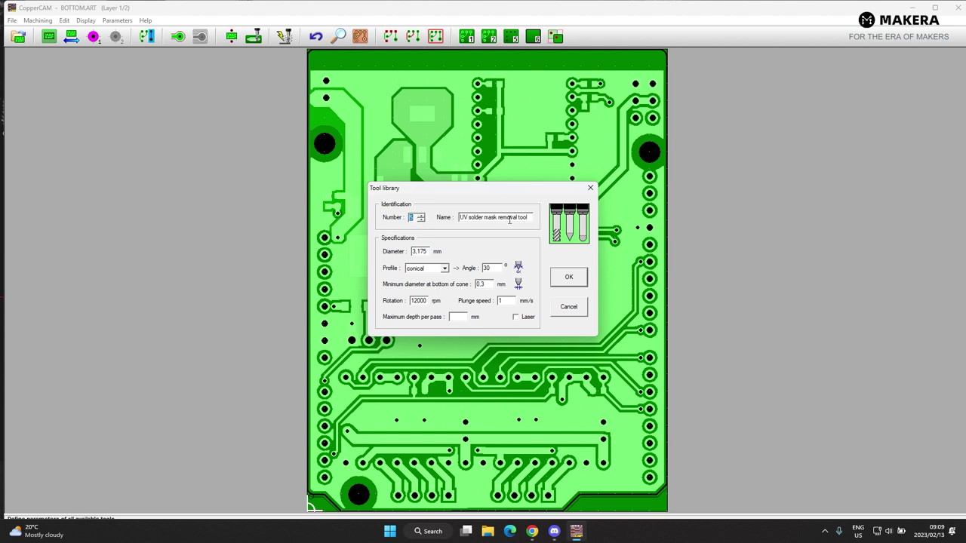
{"action": "left_click", "coordinate": [421, 215]}
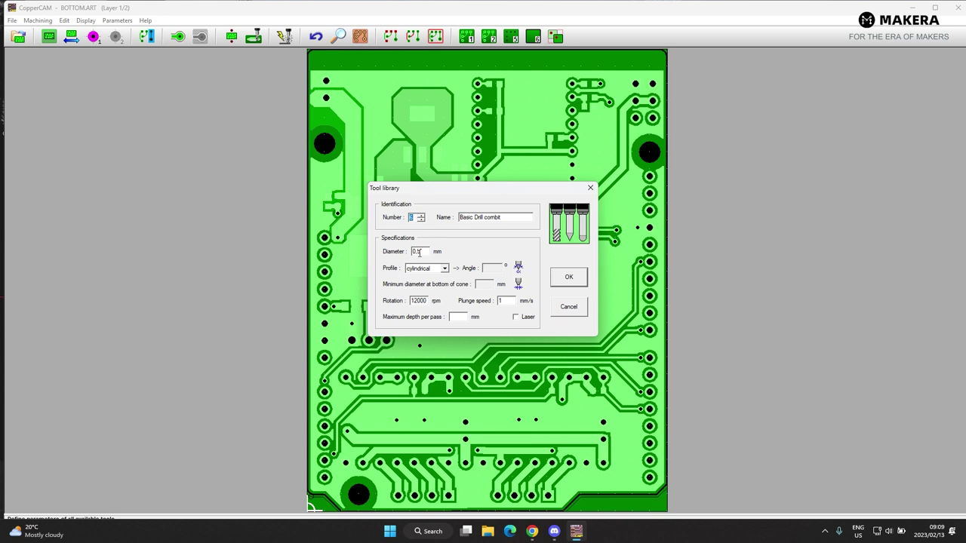
{"action": "left_click", "coordinate": [569, 277]}
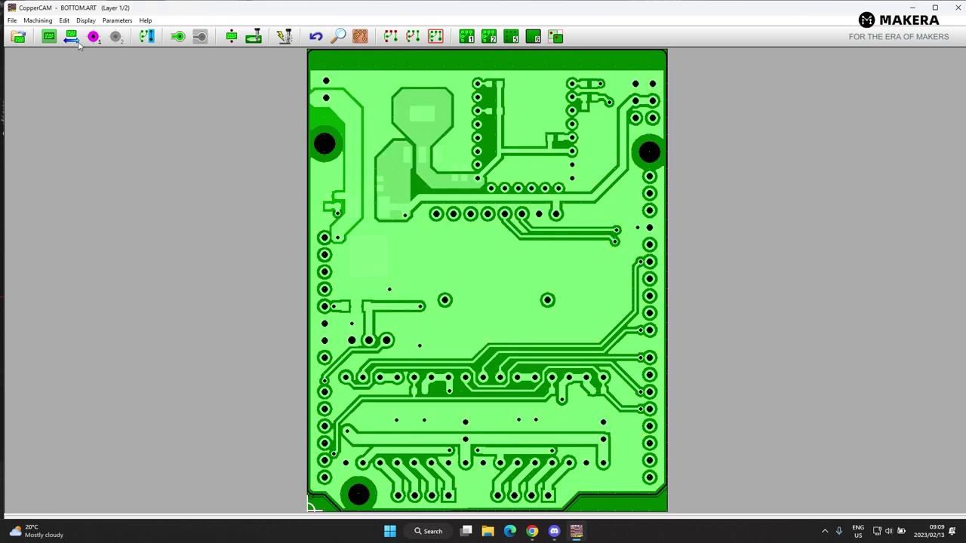
Check the output data format, clearance heights and rapid speeds, and accept the settings.
{"action": "left_click", "coordinate": [115, 21]}
{"action": "left_click", "coordinate": [133, 59]}
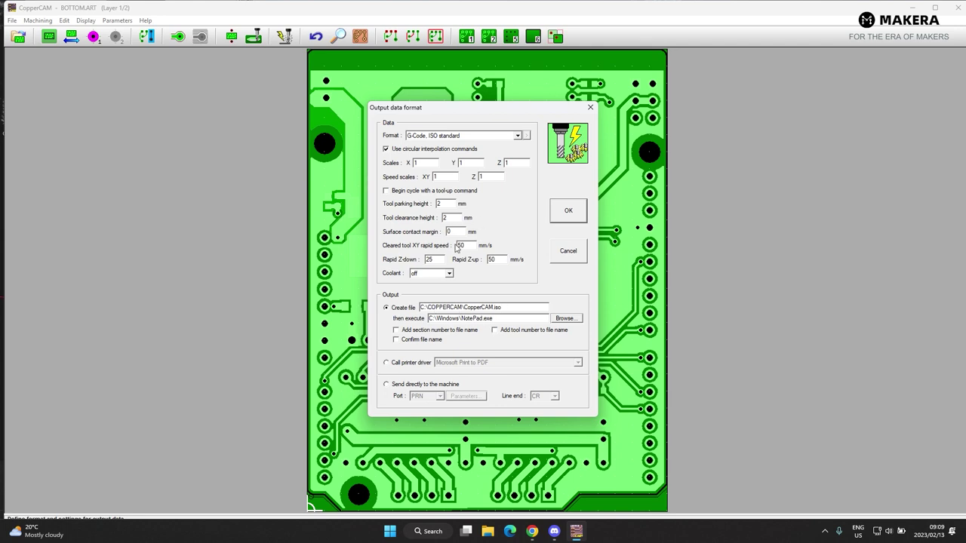
{"action": "left_click", "coordinate": [566, 214]}
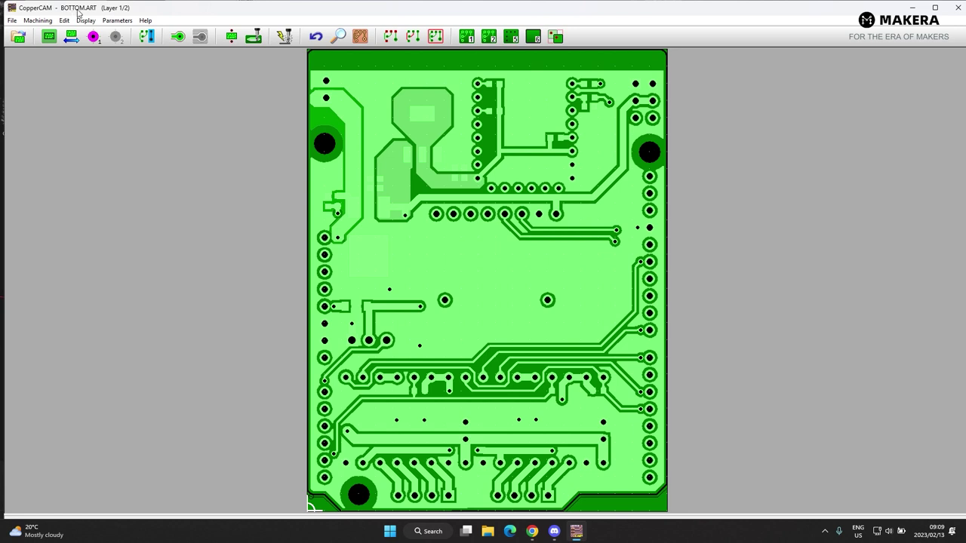
Look through the top copper layer and the drill layer and return to the bottom copper layer.
{"action": "mouse_move", "coordinate": [474, 47]}
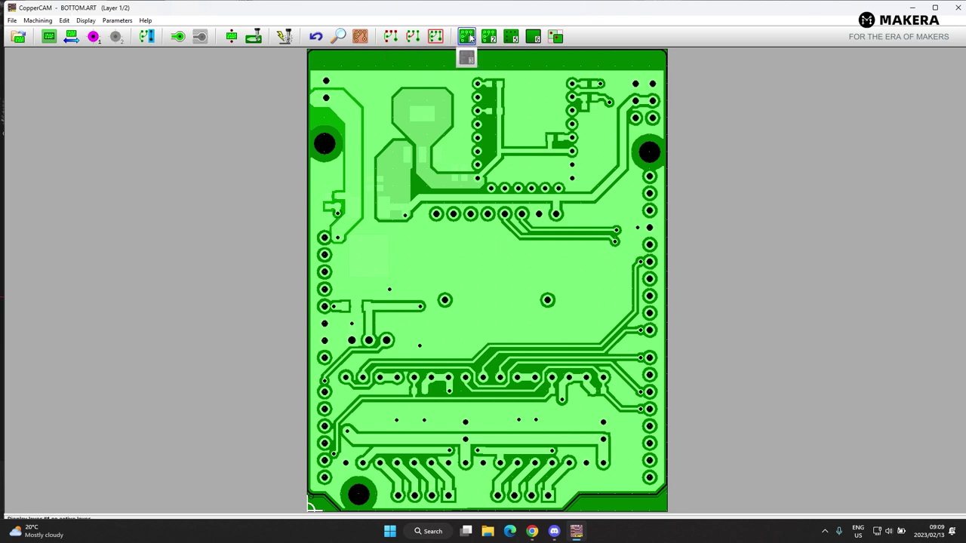
{"action": "left_click", "coordinate": [489, 37]}
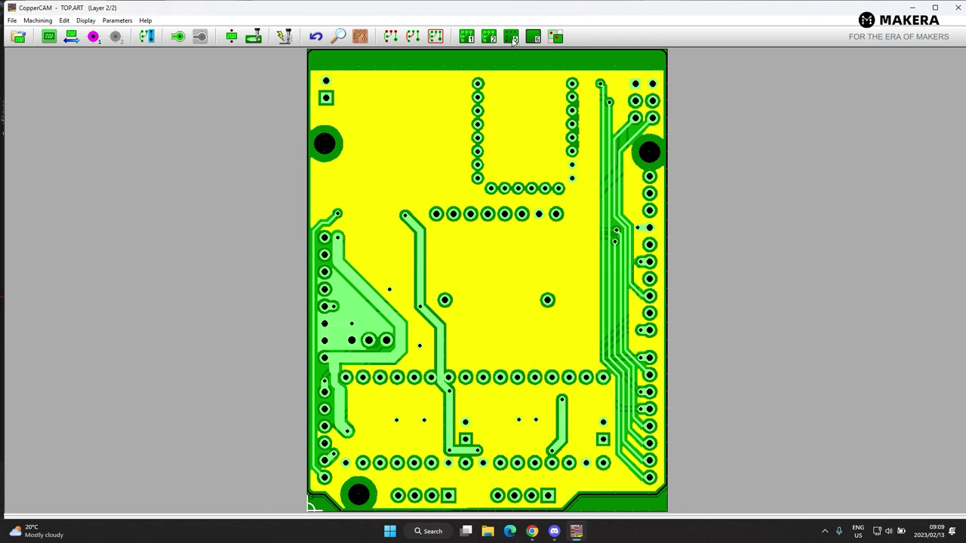
{"action": "left_click", "coordinate": [512, 38]}
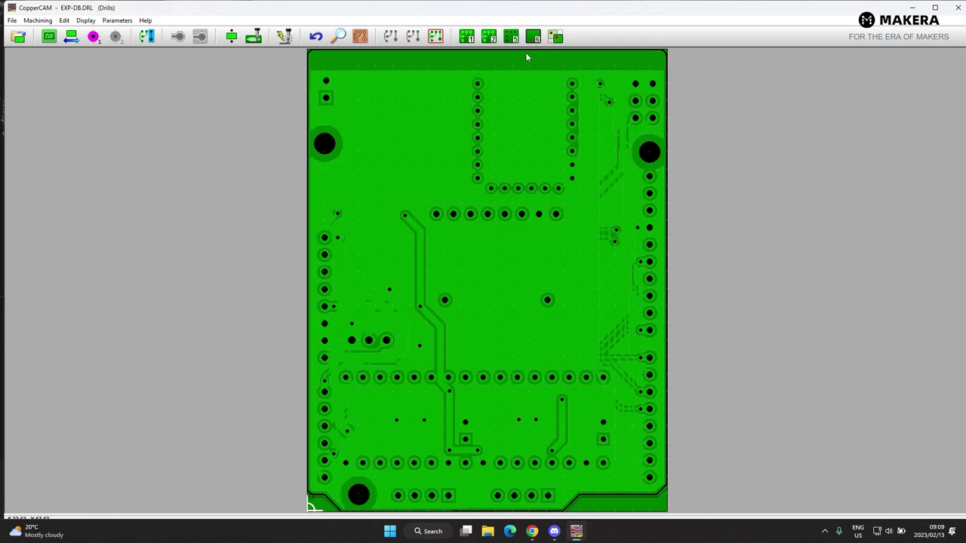
{"action": "left_click", "coordinate": [467, 36]}
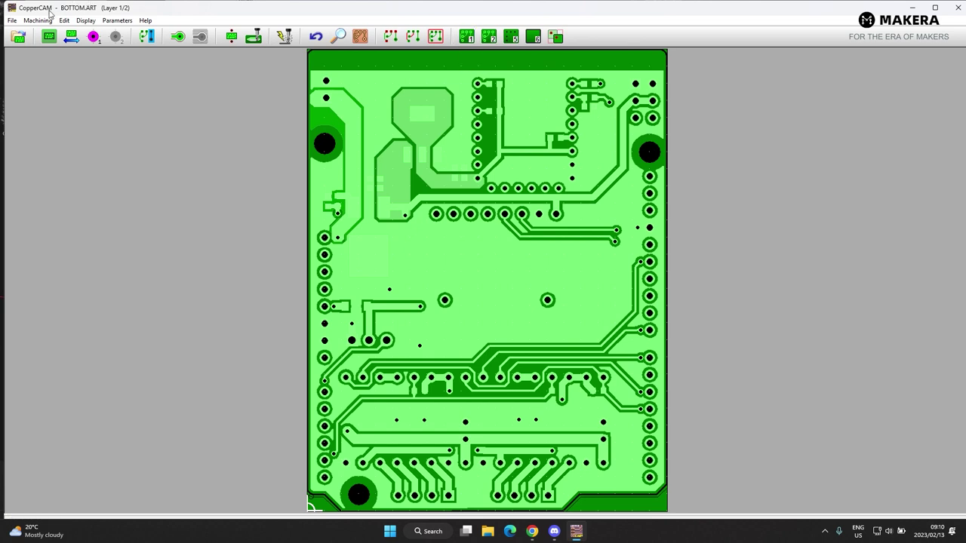
{"action": "left_click", "coordinate": [531, 103]}
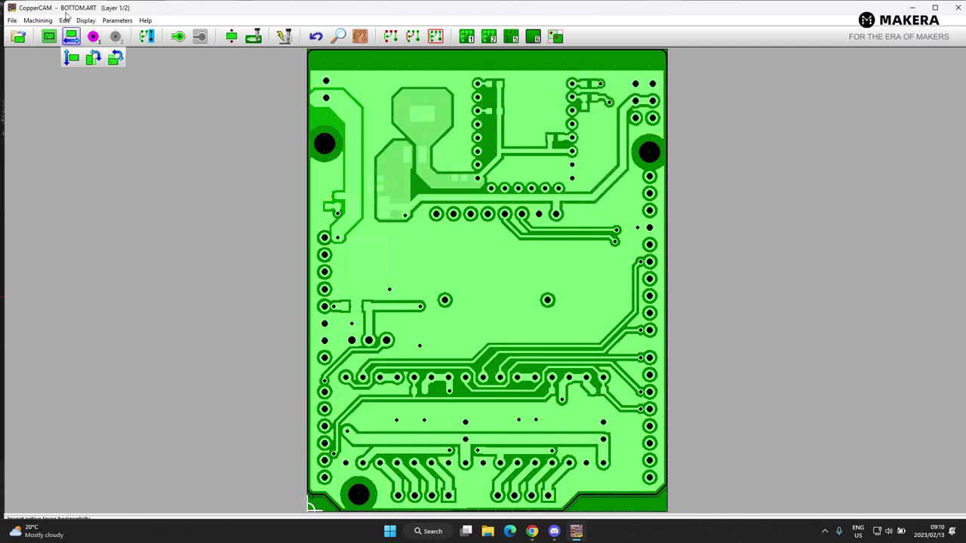
Flip the BOTTOM.ART layer horizontally and flip the EXP-DB.DRL drill layer horizontally as well.
{"action": "left_click", "coordinate": [13, 20]}
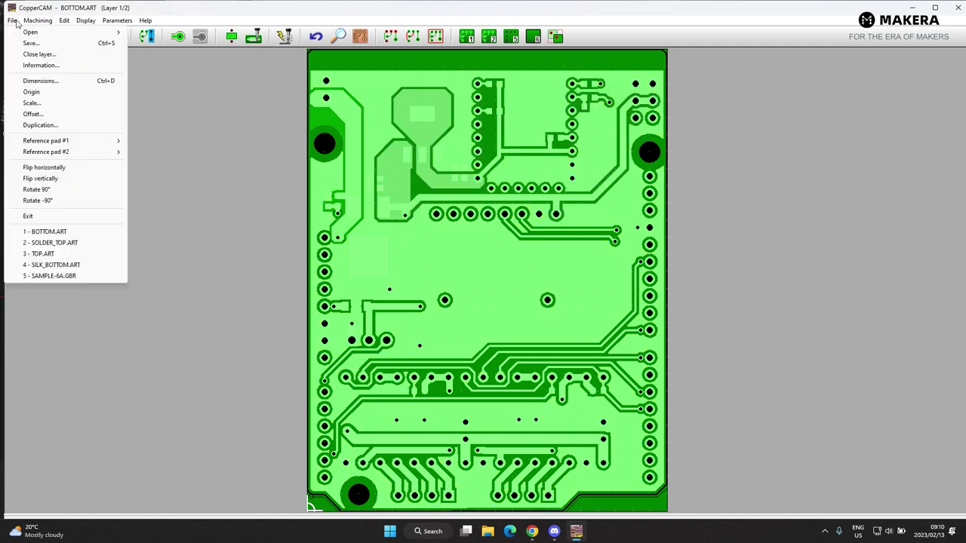
{"action": "left_click", "coordinate": [44, 167]}
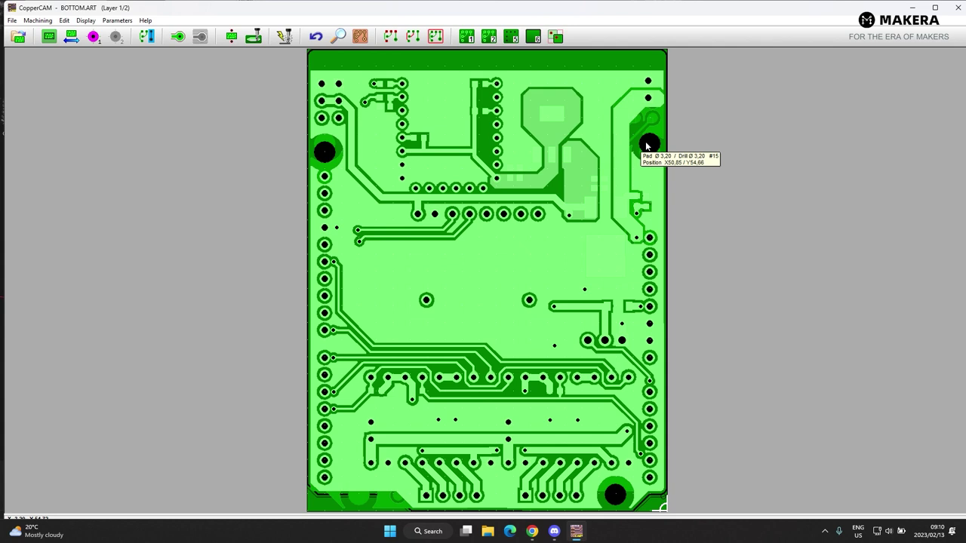
{"action": "left_click", "coordinate": [512, 40]}
{"action": "left_click", "coordinate": [12, 20]}
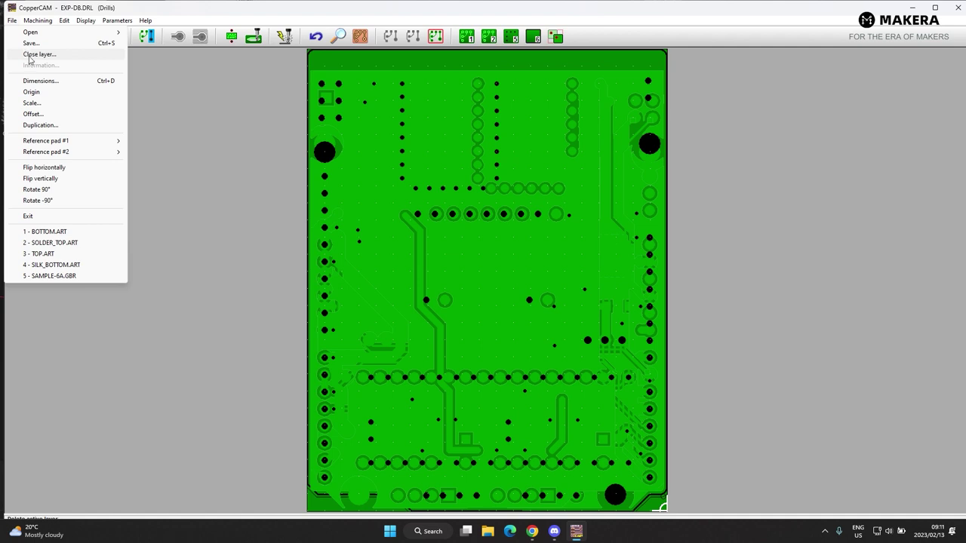
{"action": "left_click", "coordinate": [43, 167]}
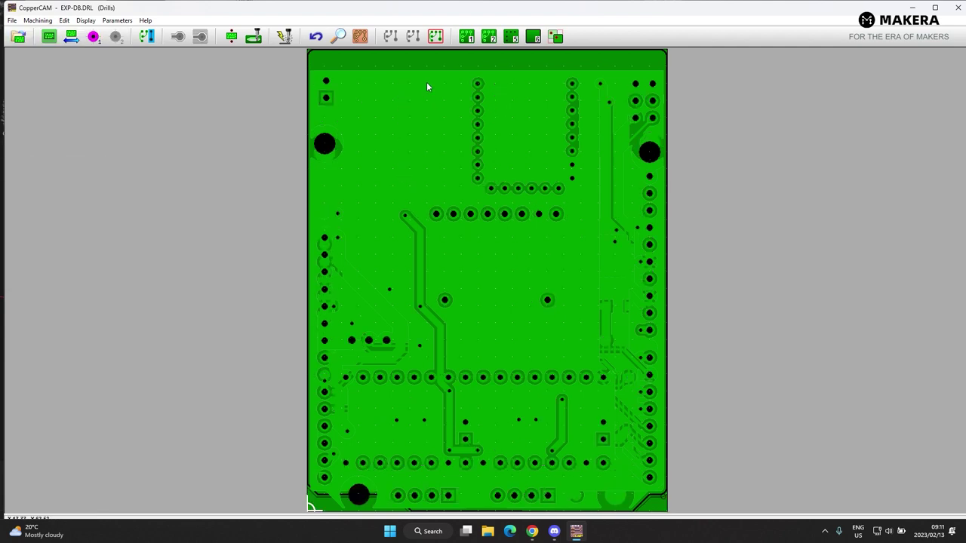
Compare how the drill holes line up with the pads on the top, drill and bottom layers, ending on the bottom layer.
{"action": "left_click", "coordinate": [489, 37]}
{"action": "left_click", "coordinate": [489, 37]}
{"action": "left_click", "coordinate": [489, 37]}
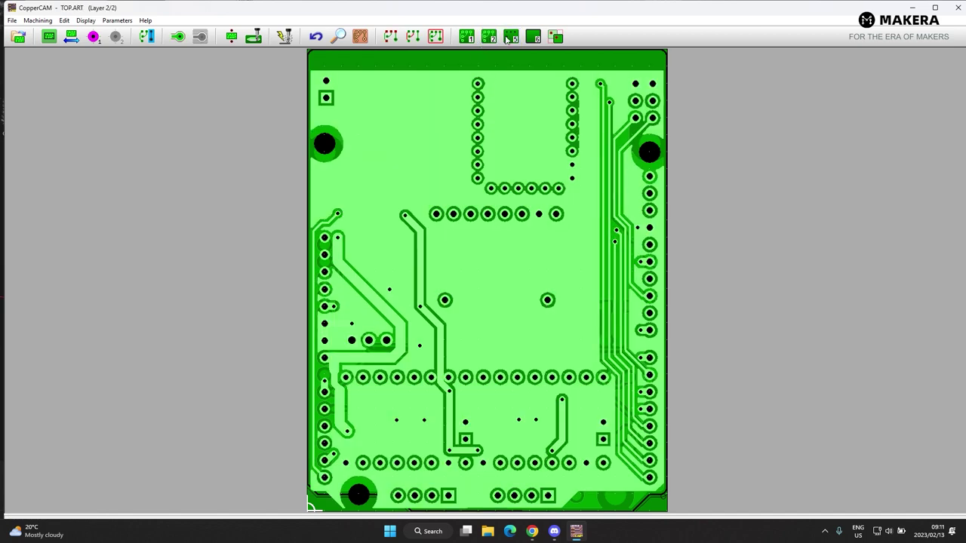
{"action": "left_click", "coordinate": [511, 37]}
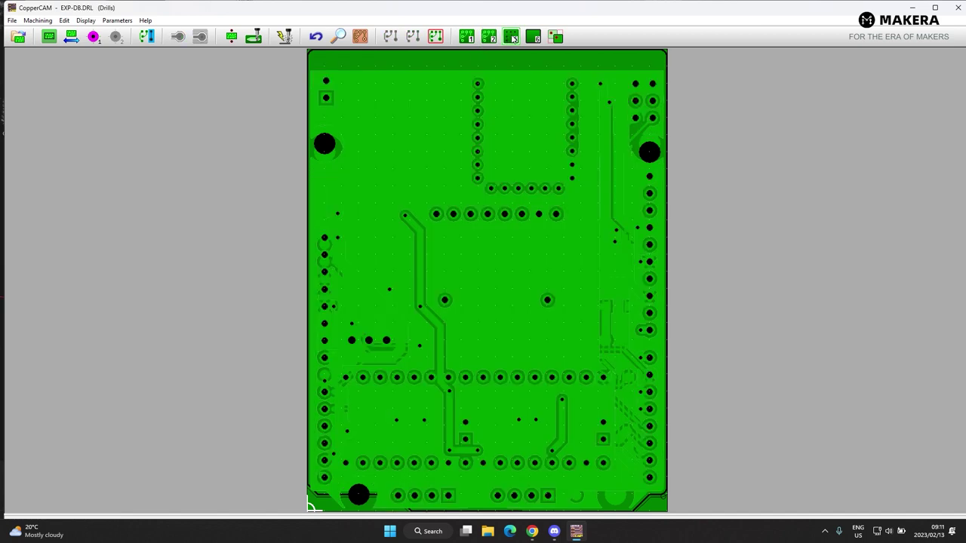
{"action": "left_click", "coordinate": [490, 37]}
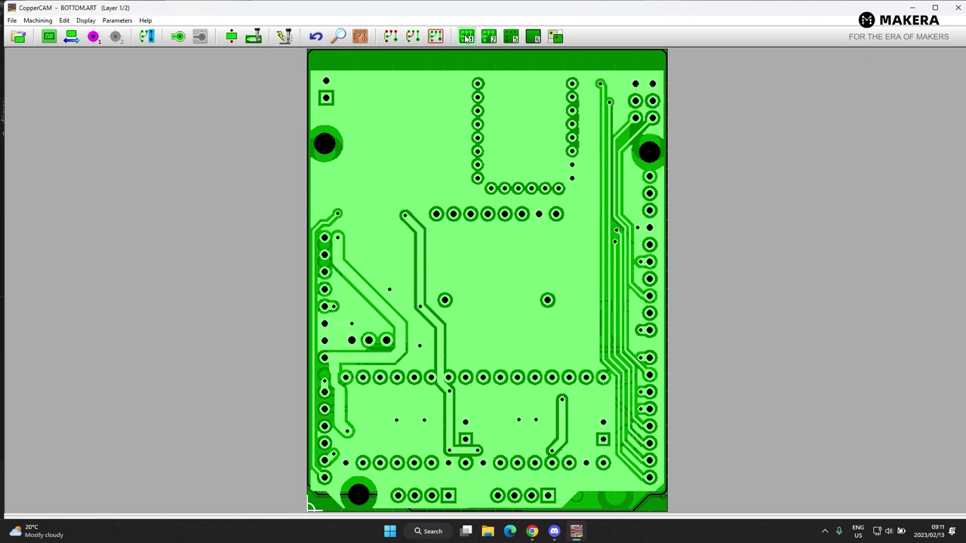
{"action": "left_click", "coordinate": [467, 37]}
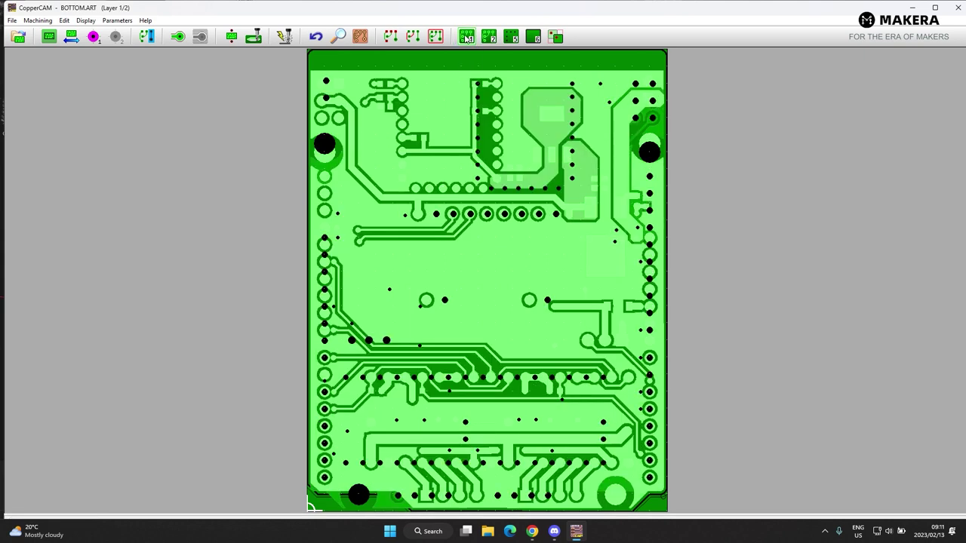
{"action": "left_click", "coordinate": [484, 316]}
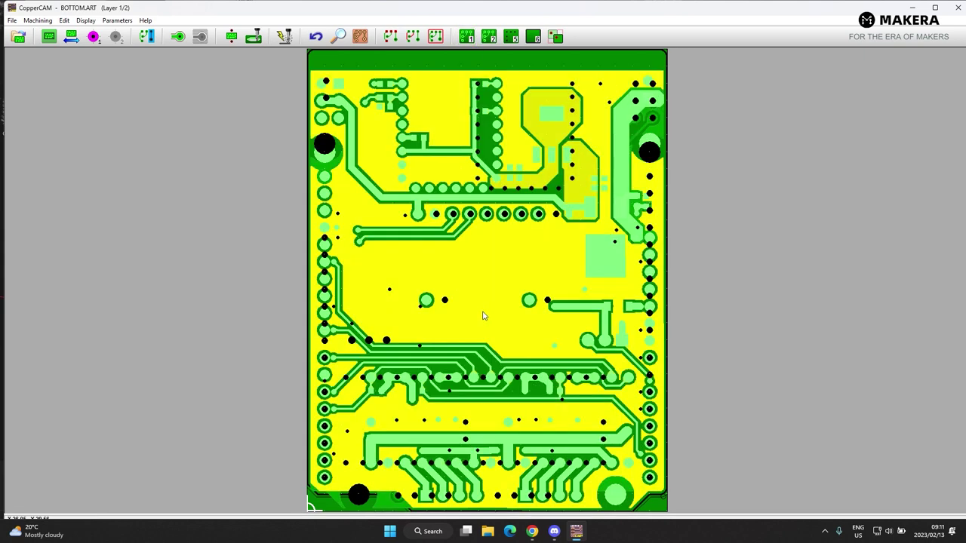
{"action": "left_click", "coordinate": [503, 71]}
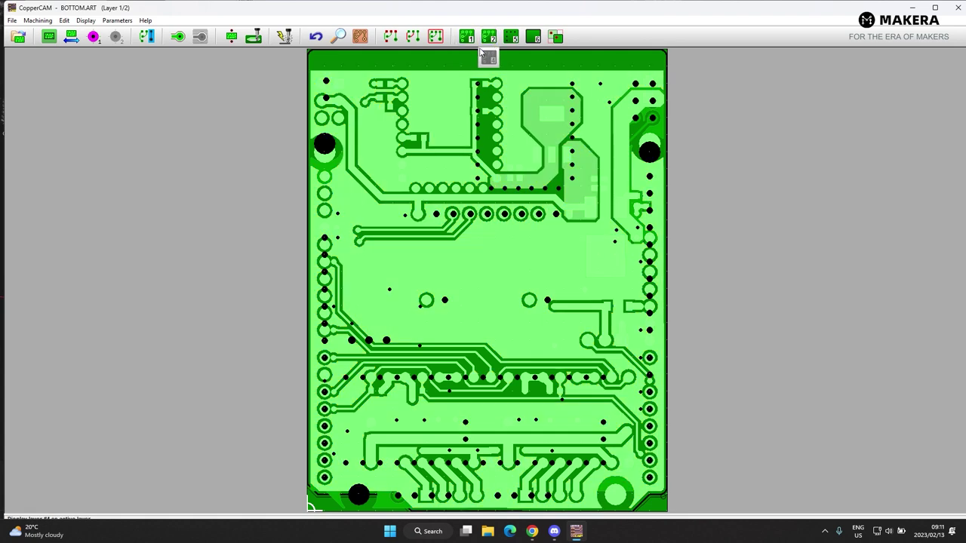
{"action": "left_click", "coordinate": [359, 156]}
{"action": "left_click", "coordinate": [807, 221]}
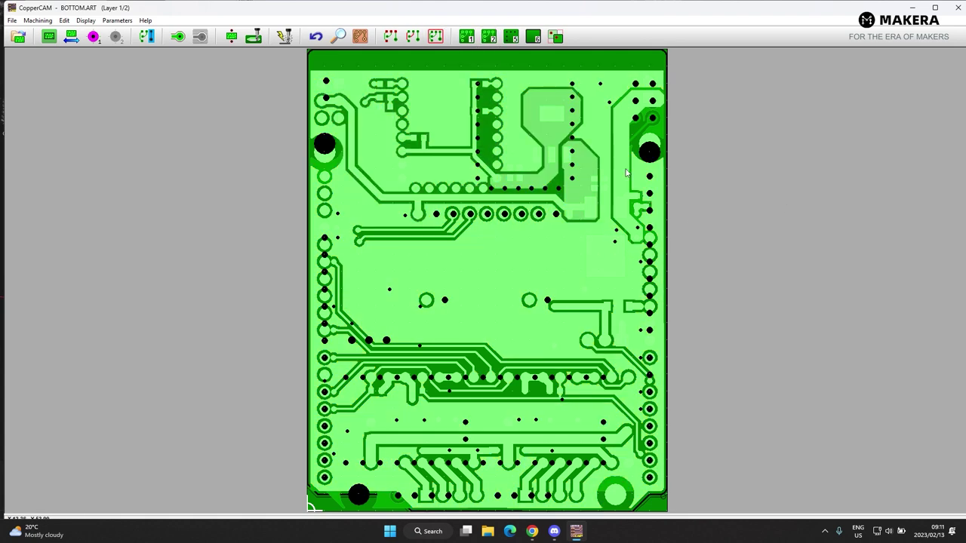
Add two centering holes on the board's vertical centre line, above and below the circuit, and set their Y distance.
{"action": "left_click", "coordinate": [231, 37]}
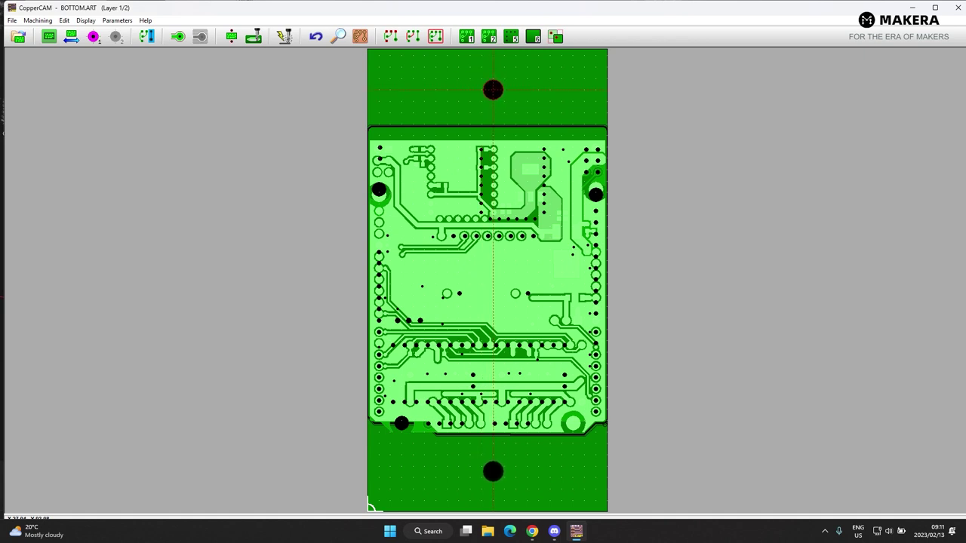
{"action": "left_click", "coordinate": [521, 100]}
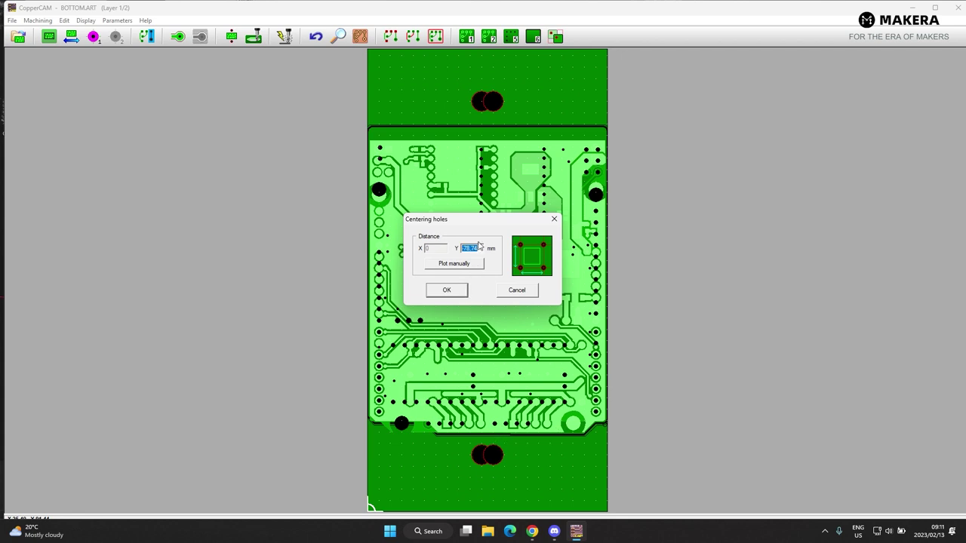
{"action": "type", "text": "1"}
{"action": "left_click", "coordinate": [449, 291]}
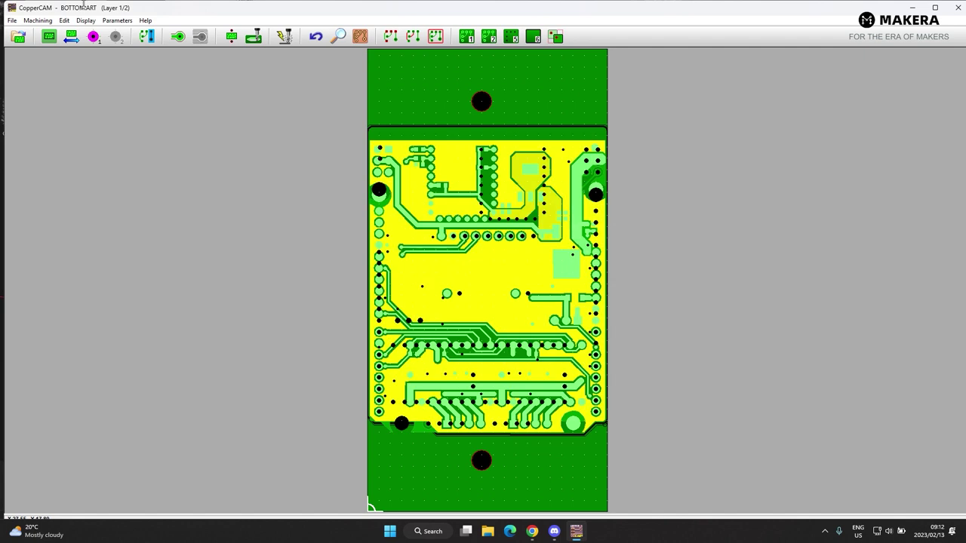
Recentre the circuit between the two centering holes.
{"action": "left_click", "coordinate": [11, 21]}
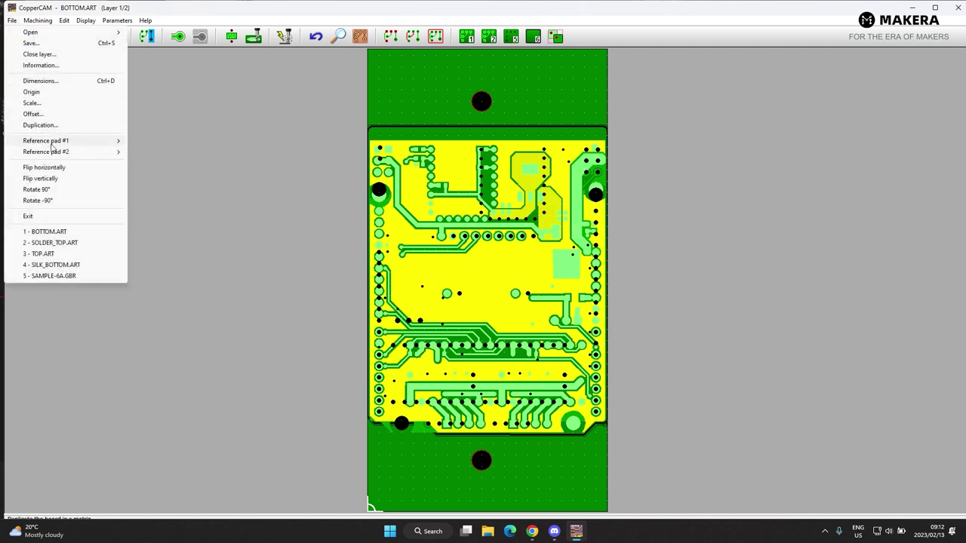
{"action": "mouse_move", "coordinate": [33, 22]}
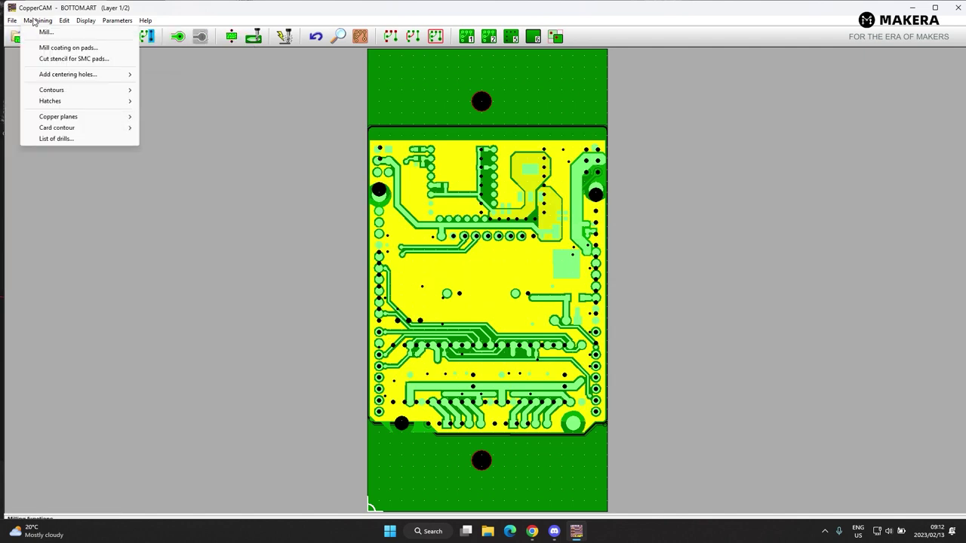
{"action": "mouse_move", "coordinate": [56, 79]}
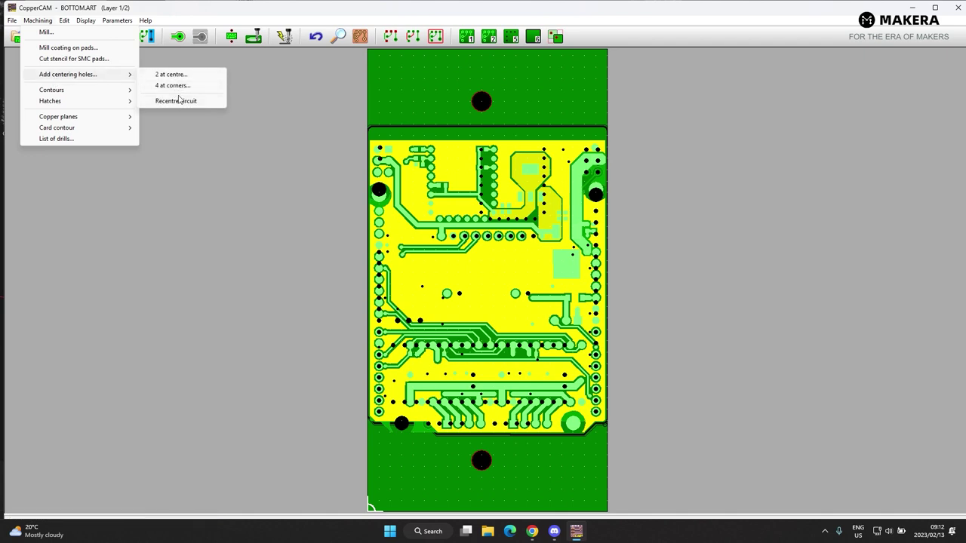
{"action": "left_click", "coordinate": [178, 102]}
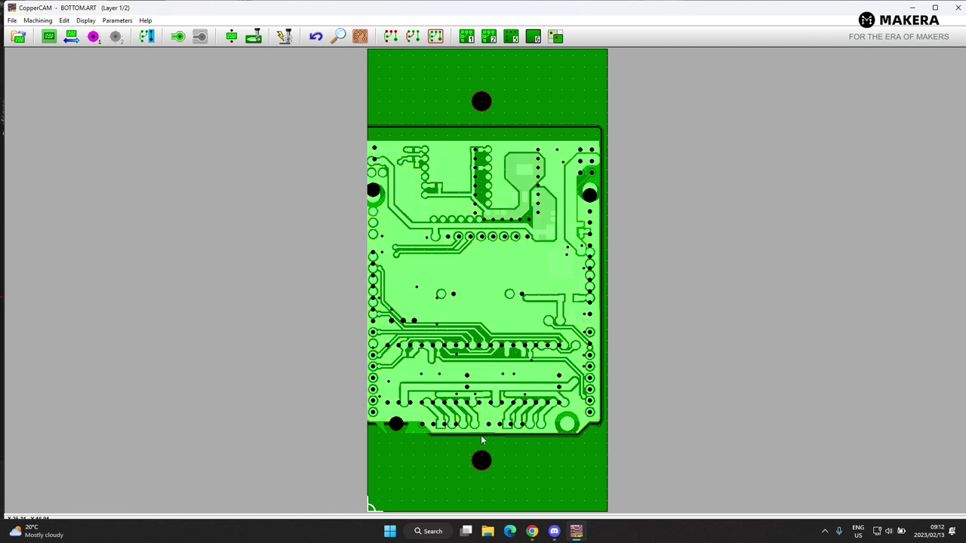
Reframe the board around the existing circuitry with a 10 mm margin and 1.6 mm thickness, and check the new board dimensions.
{"action": "left_click", "coordinate": [10, 20]}
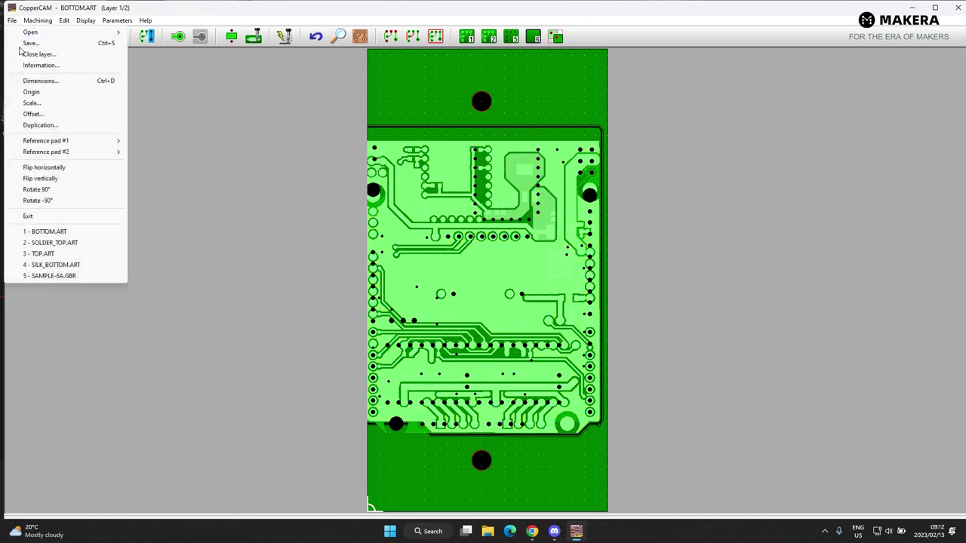
{"action": "left_click", "coordinate": [41, 81]}
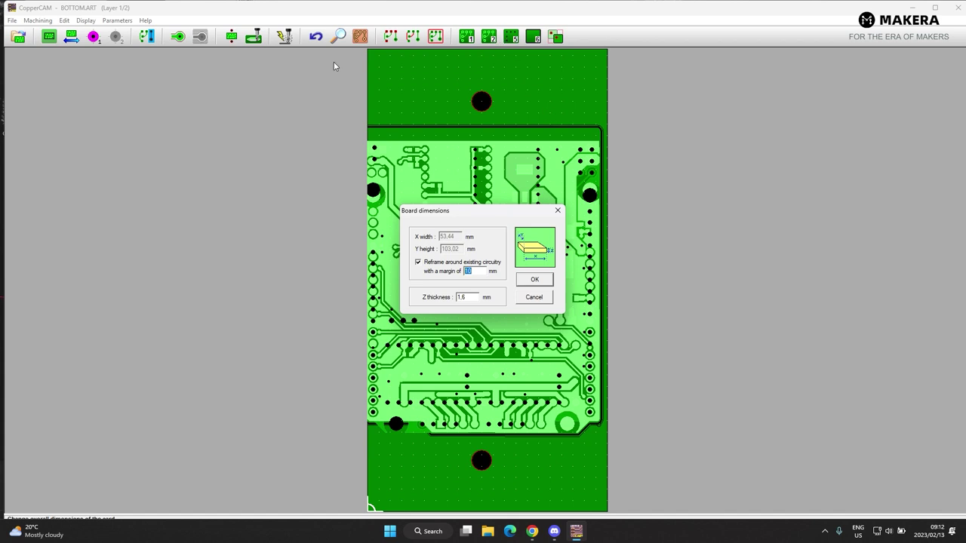
{"action": "left_click", "coordinate": [539, 281]}
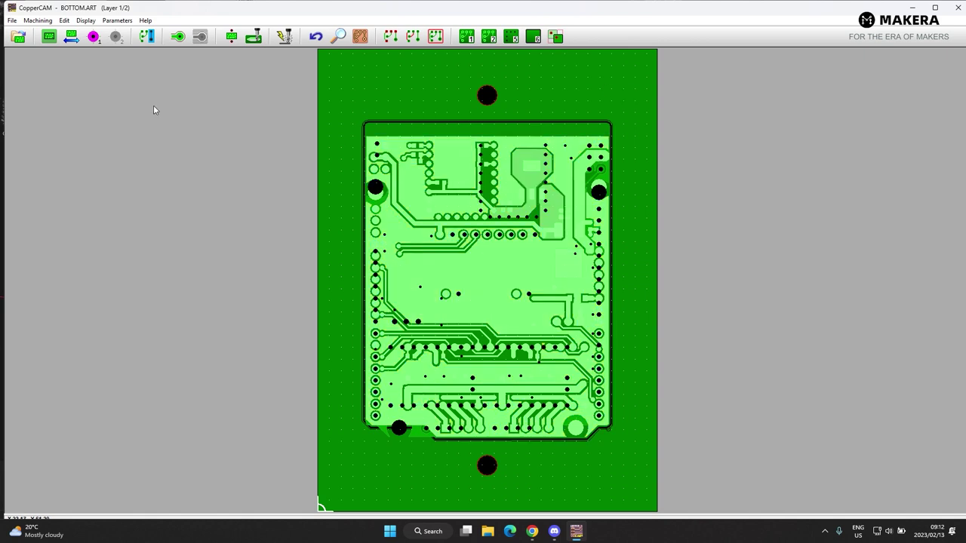
{"action": "left_click", "coordinate": [12, 20]}
{"action": "left_click", "coordinate": [31, 80]}
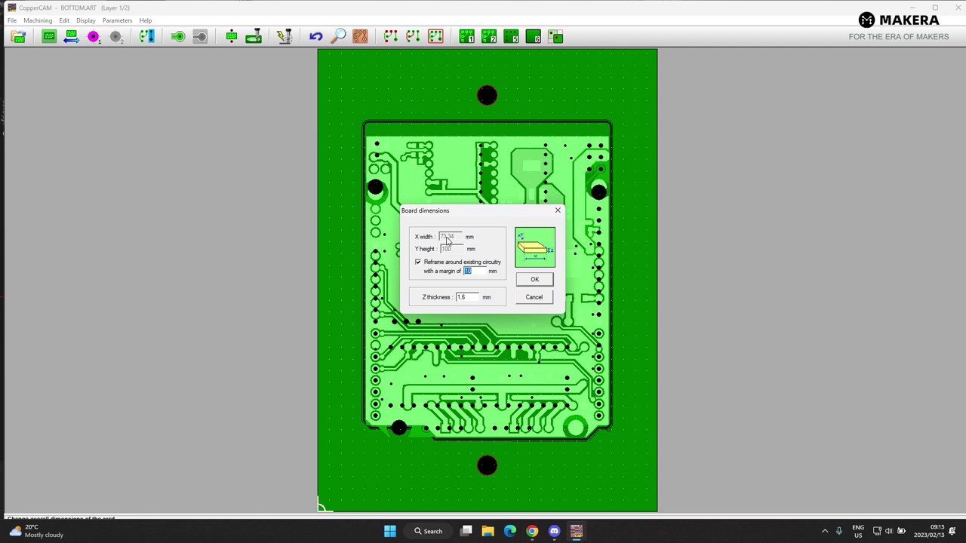
{"action": "left_click", "coordinate": [533, 280]}
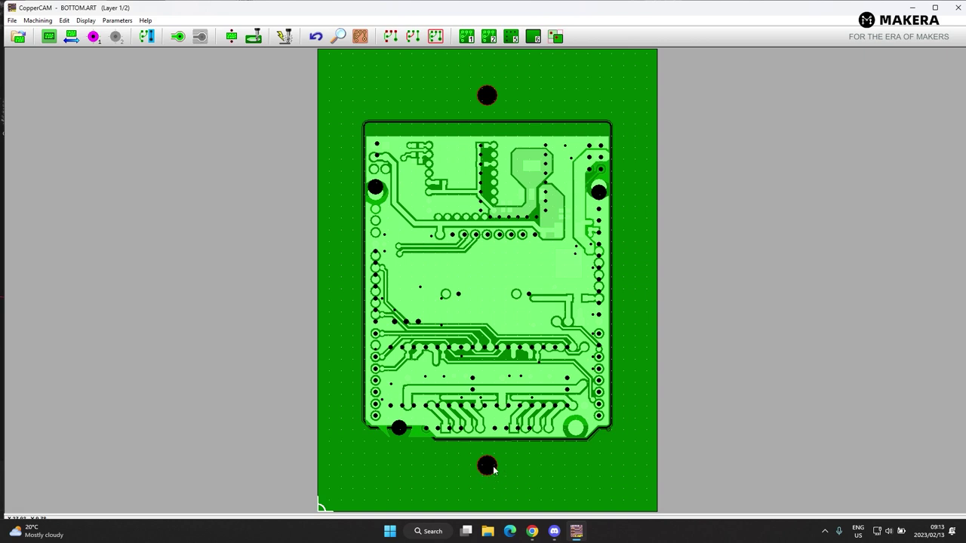
Set the origin point manually at the centre of the lower centering hole.
{"action": "mouse_move", "coordinate": [46, 41]}
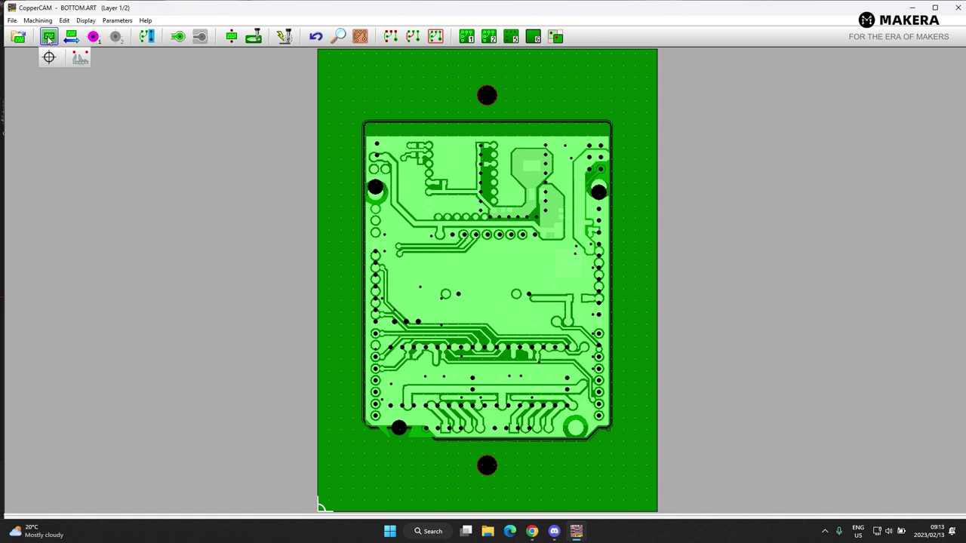
{"action": "left_click", "coordinate": [49, 58]}
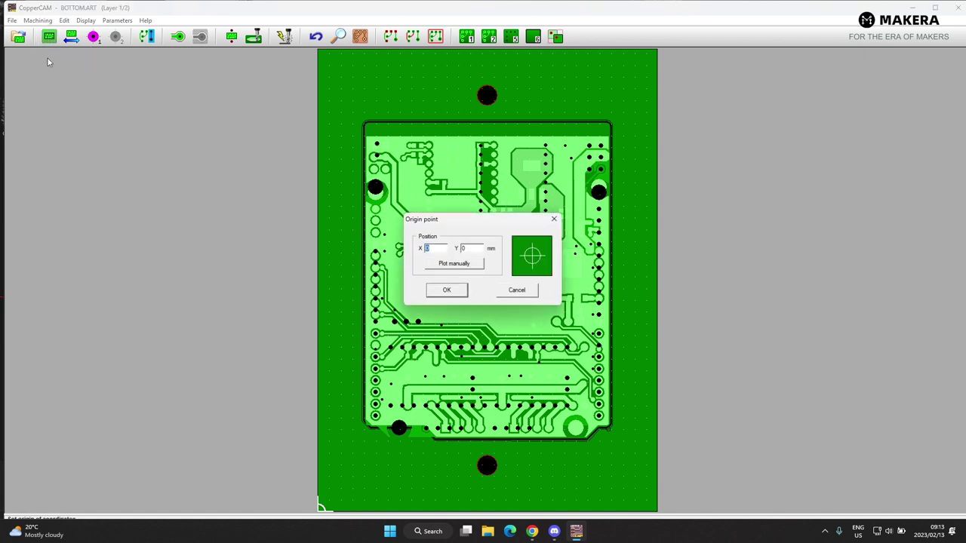
{"action": "left_click", "coordinate": [453, 264]}
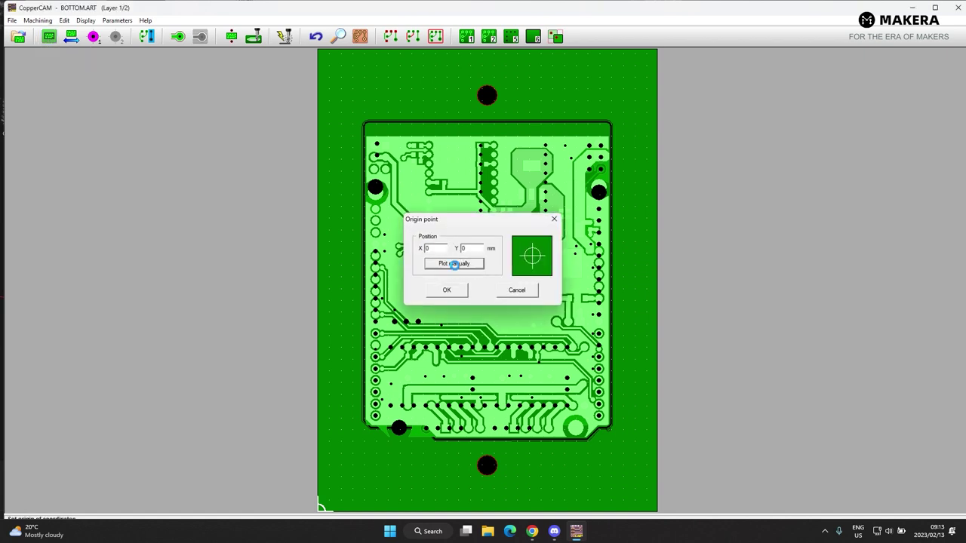
{"action": "left_click", "coordinate": [487, 466]}
{"action": "left_click", "coordinate": [488, 470]}
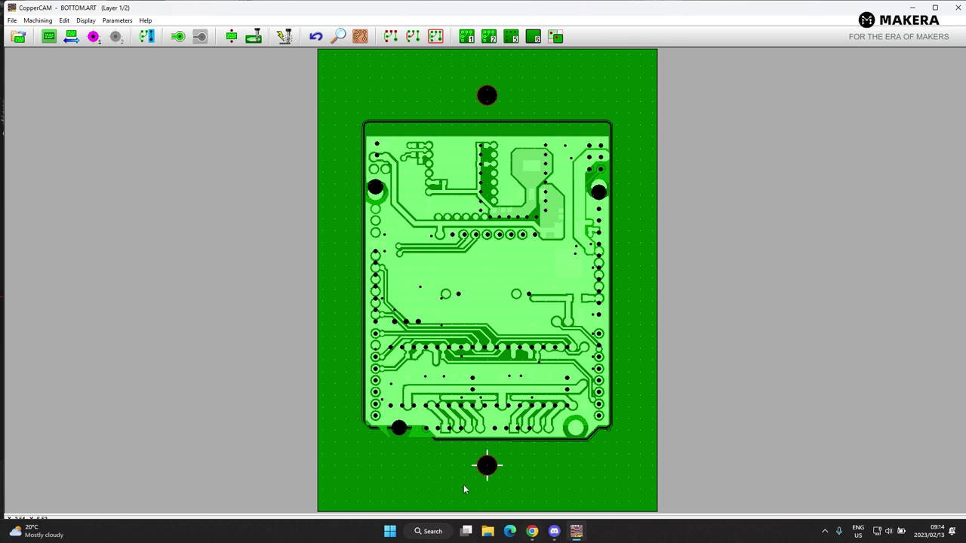
{"action": "left_click", "coordinate": [488, 468]}
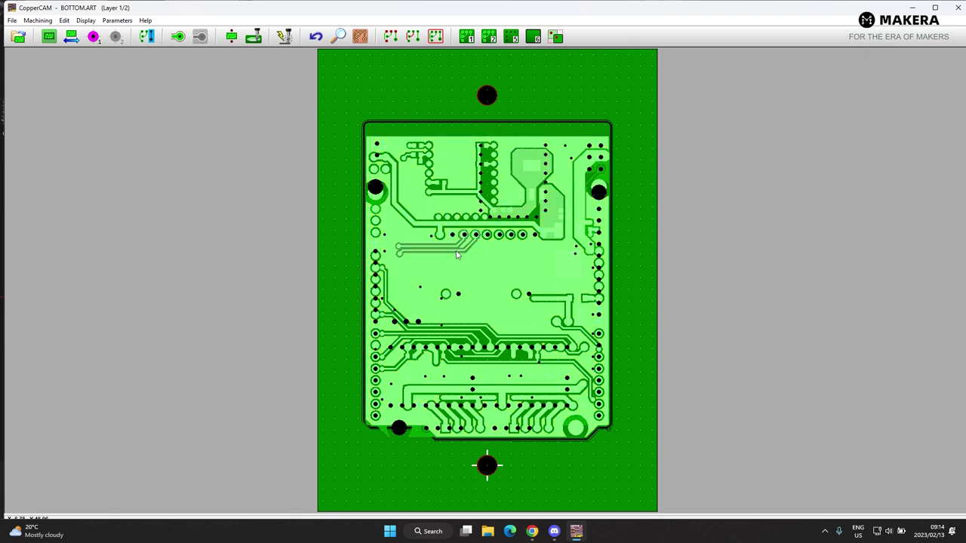
Open the active tool settings and set the cutting tool's cutting depth to 1,7 mm.
{"action": "left_click", "coordinate": [115, 21]}
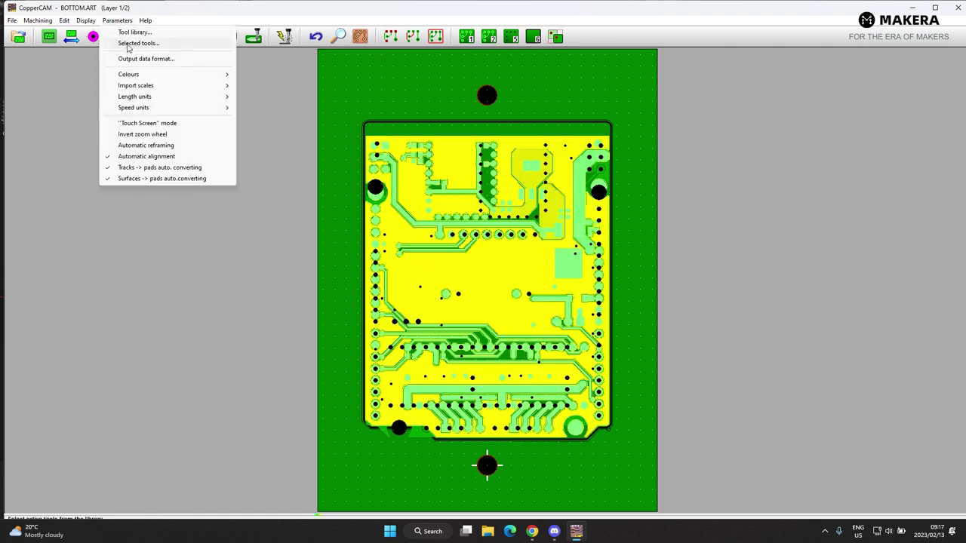
{"action": "left_click", "coordinate": [134, 44]}
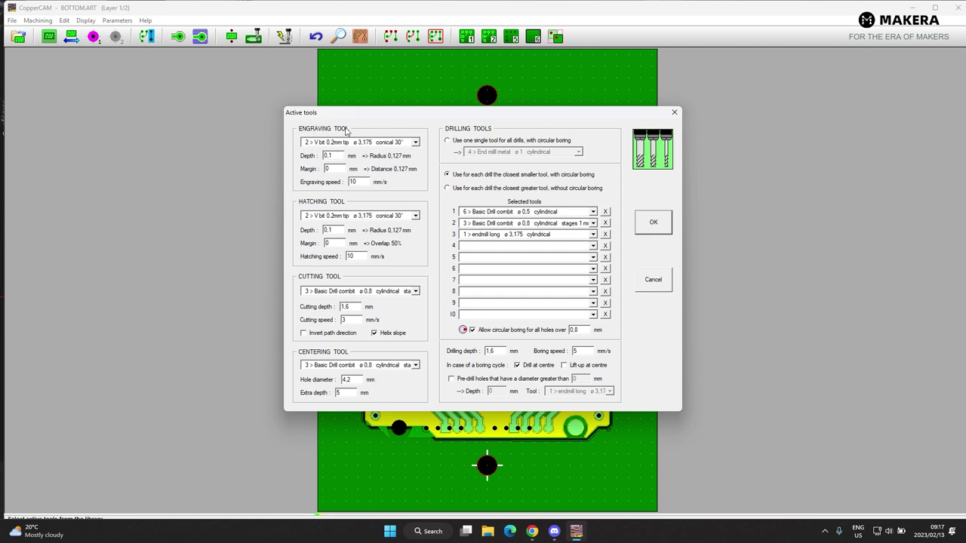
{"action": "left_click", "coordinate": [331, 155]}
{"action": "type", "text": ",7"}
{"action": "left_click", "coordinate": [353, 320]}
Choose the 3,175 mm endmill long as centering tool, with a 4,2 mm hole diameter and 5 mm extra depth.
{"action": "left_click", "coordinate": [414, 365]}
{"action": "scroll", "coordinate": [373, 380], "scroll_direction": "up", "scroll_amount": 1}
{"action": "left_click", "coordinate": [373, 380]}
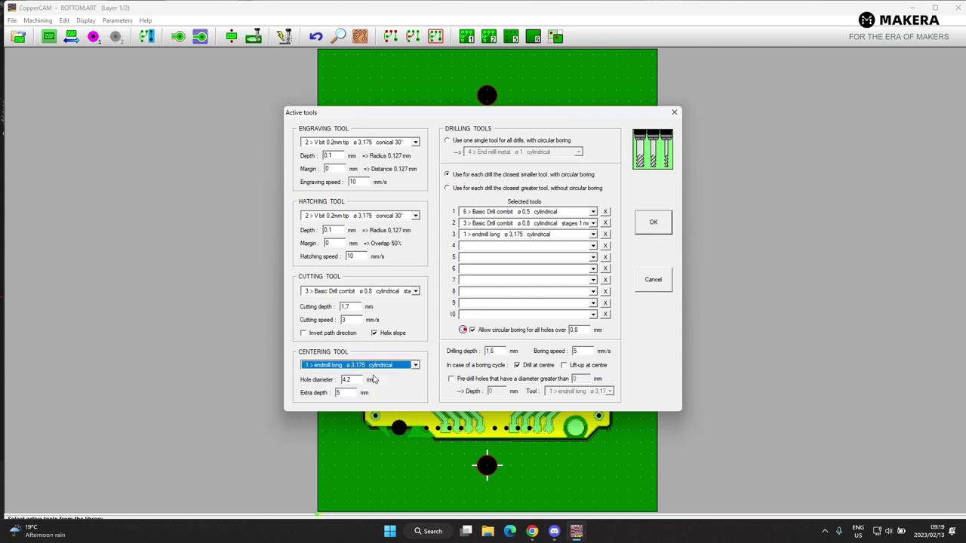
{"action": "left_click", "coordinate": [351, 380]}
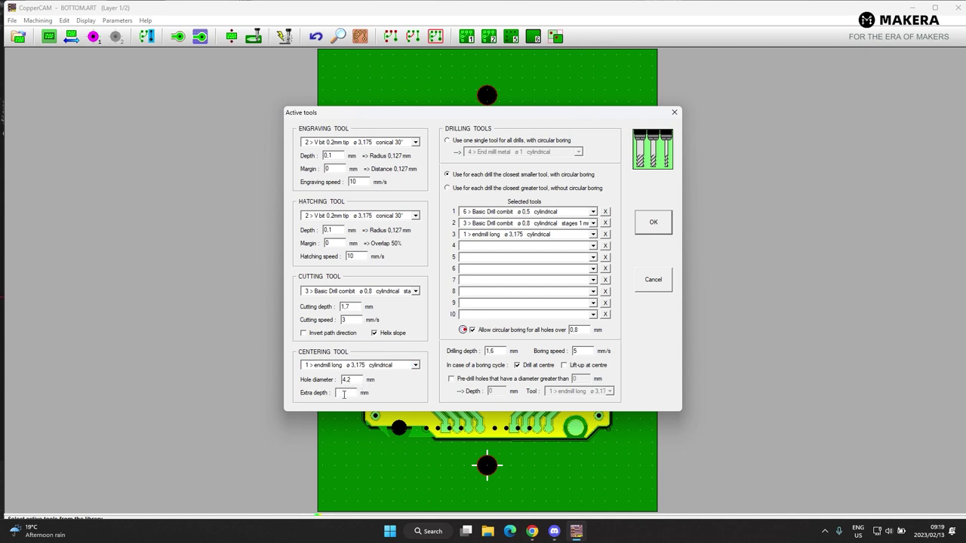
{"action": "left_click", "coordinate": [356, 393]}
Use the closest smaller tool with circular boring for each drill, set the drilling depth to 1.7 mm, and accept the active tools.
{"action": "left_click", "coordinate": [447, 175]}
{"action": "left_click", "coordinate": [447, 189]}
{"action": "left_click", "coordinate": [448, 141]}
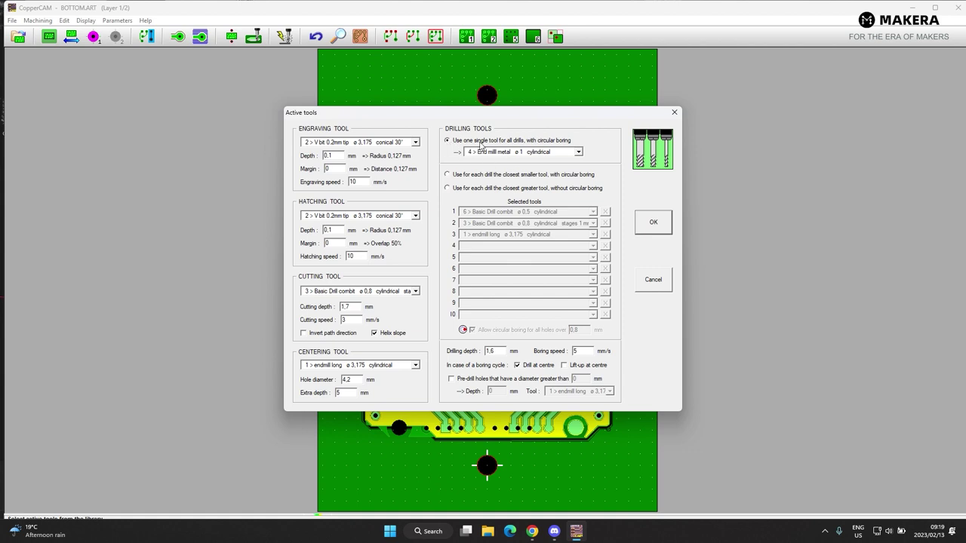
{"action": "left_click", "coordinate": [446, 175]}
{"action": "double_click", "coordinate": [491, 351]}
{"action": "type", "text": "1"}
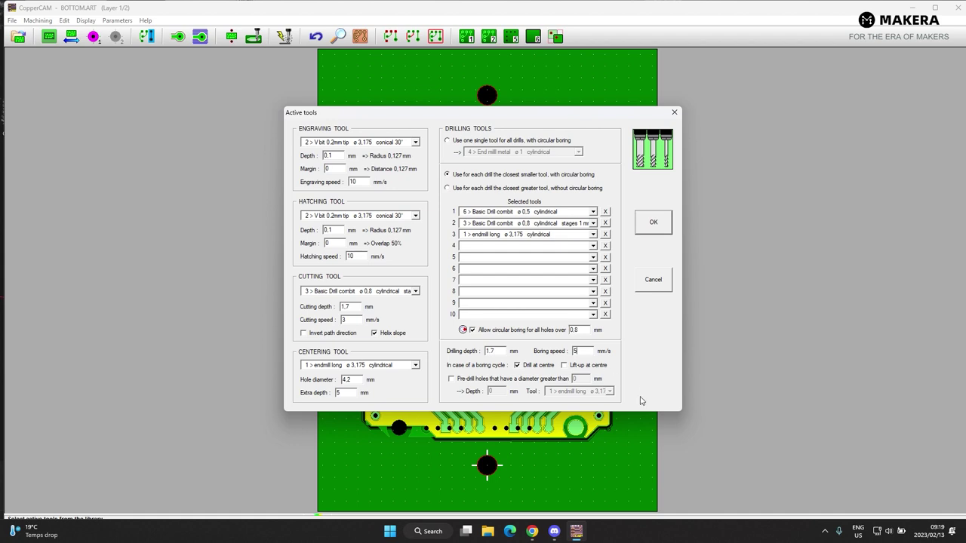
{"action": "left_click", "coordinate": [653, 224]}
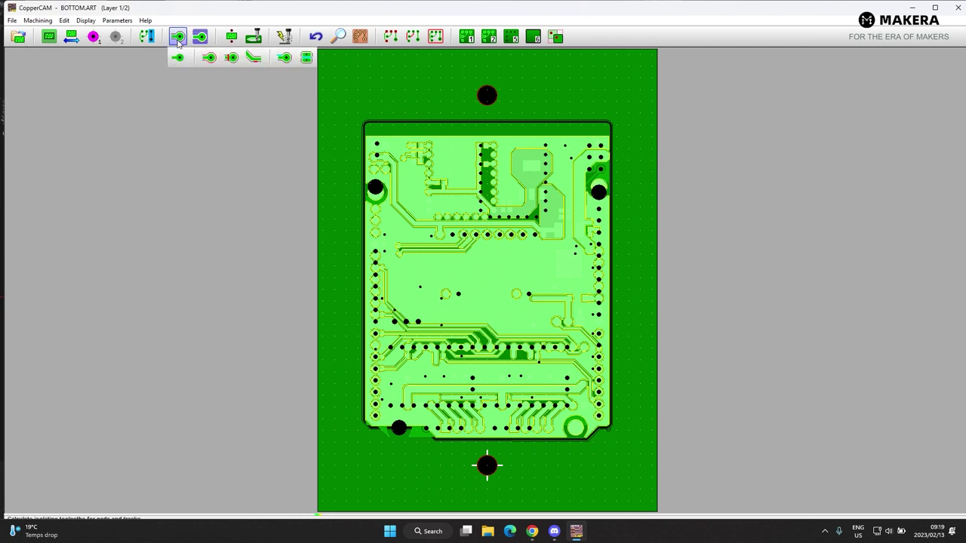
Clear the existing contours and recalculate one successive isolation contour with the V bit, without applying it to all layers.
{"action": "left_click", "coordinate": [179, 57]}
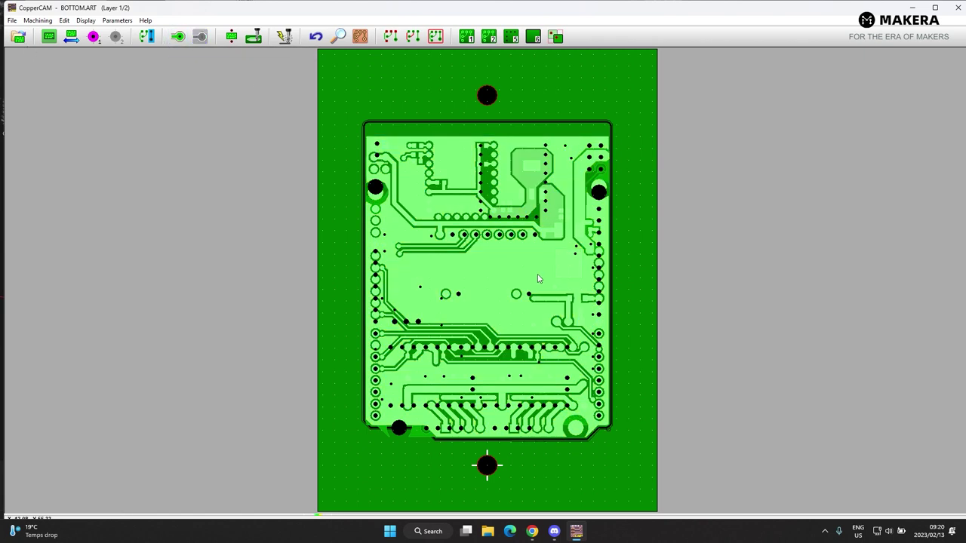
{"action": "mouse_move", "coordinate": [181, 38]}
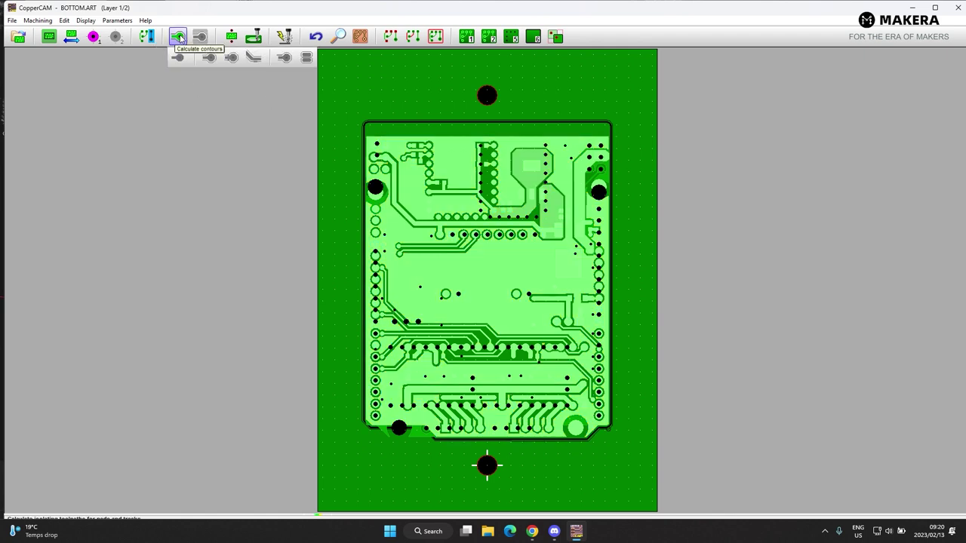
{"action": "left_click", "coordinate": [179, 37]}
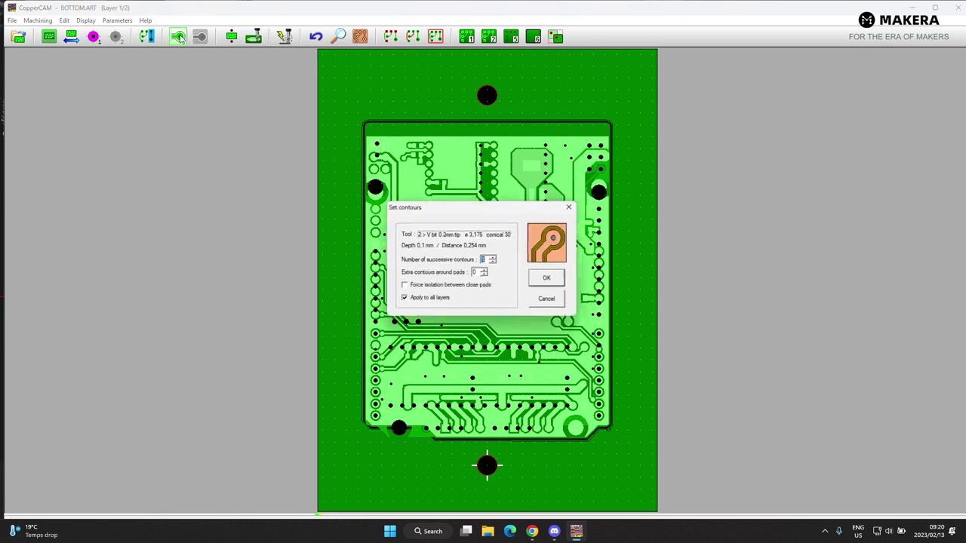
{"action": "left_click", "coordinate": [404, 300]}
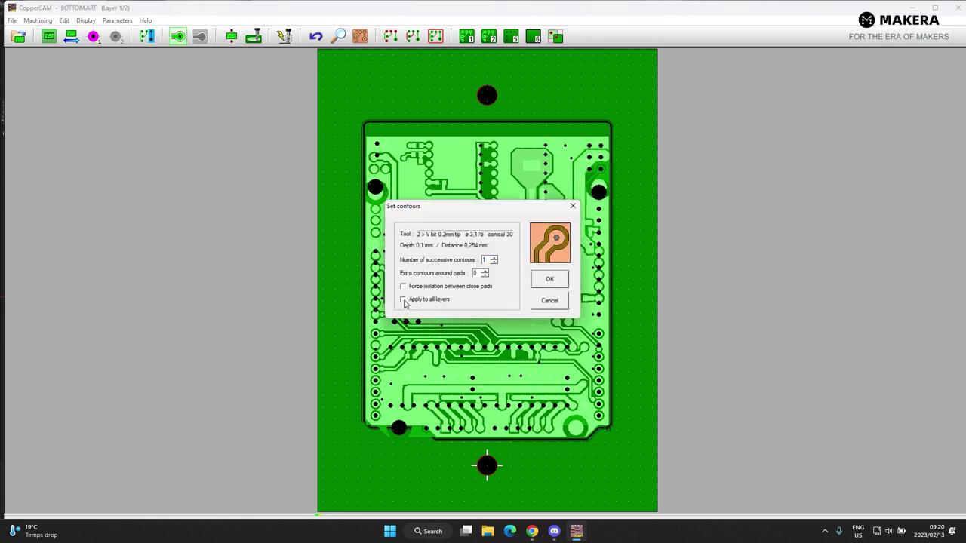
{"action": "left_click", "coordinate": [553, 280]}
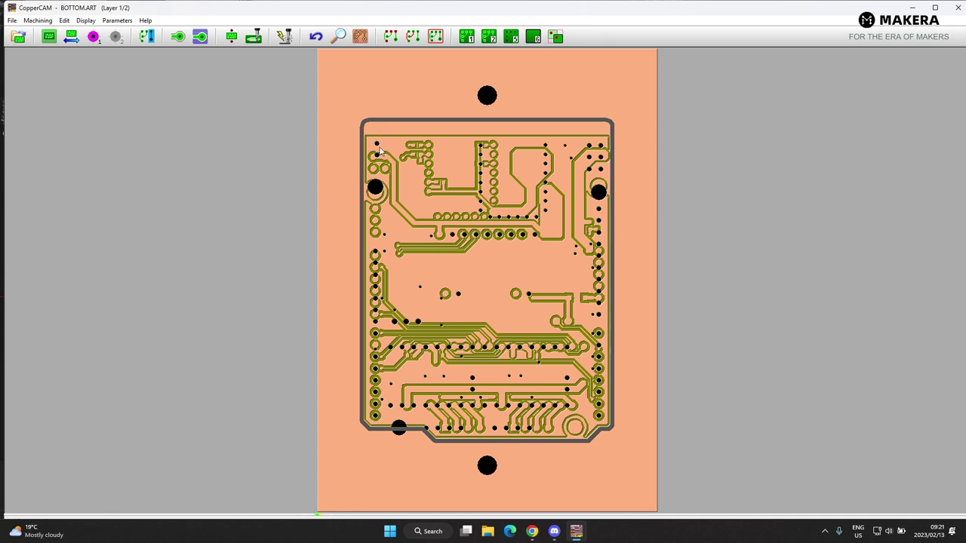
Calculate hatches inside the card contour (card edge) in the optimal direction and inspect the engraved areas.
{"action": "mouse_move", "coordinate": [200, 38]}
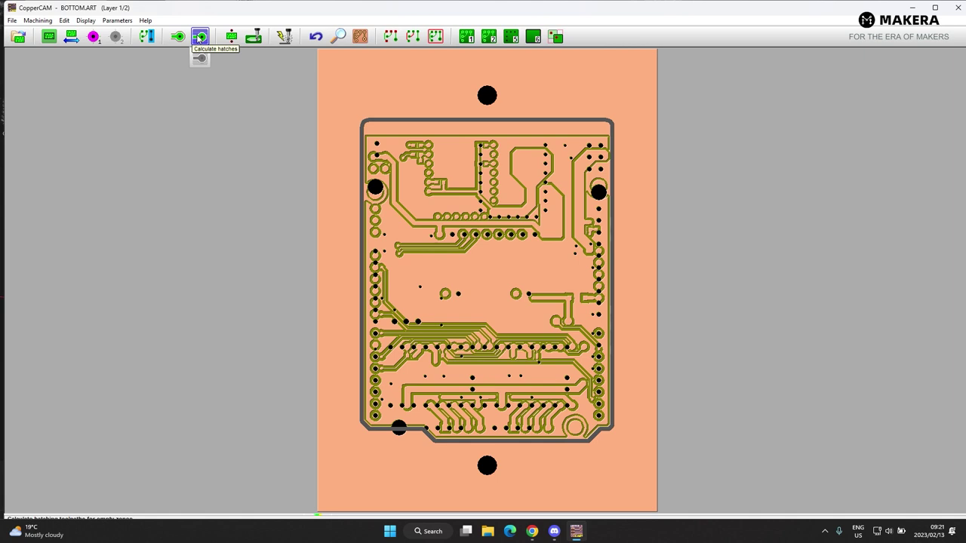
{"action": "left_click", "coordinate": [200, 38]}
{"action": "left_click_drag", "start_coordinate": [532, 181], "coordinate": [264, 182]}
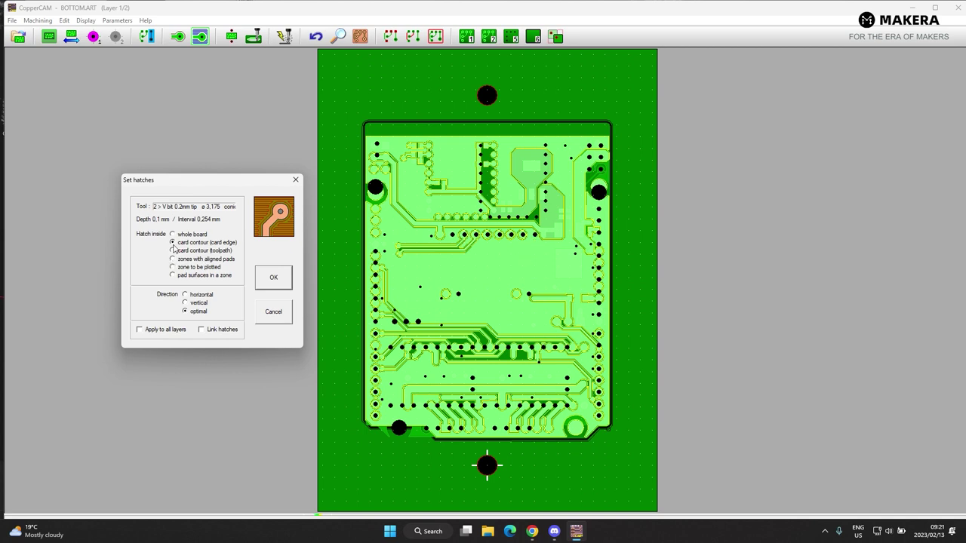
{"action": "left_click", "coordinate": [264, 283]}
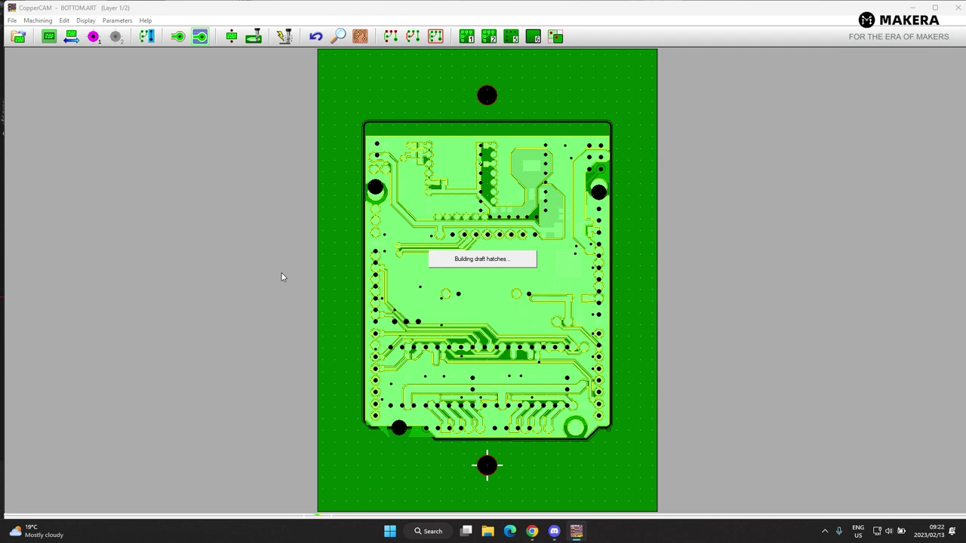
{"action": "scroll", "coordinate": [431, 349], "scroll_direction": "up", "scroll_amount": 2}
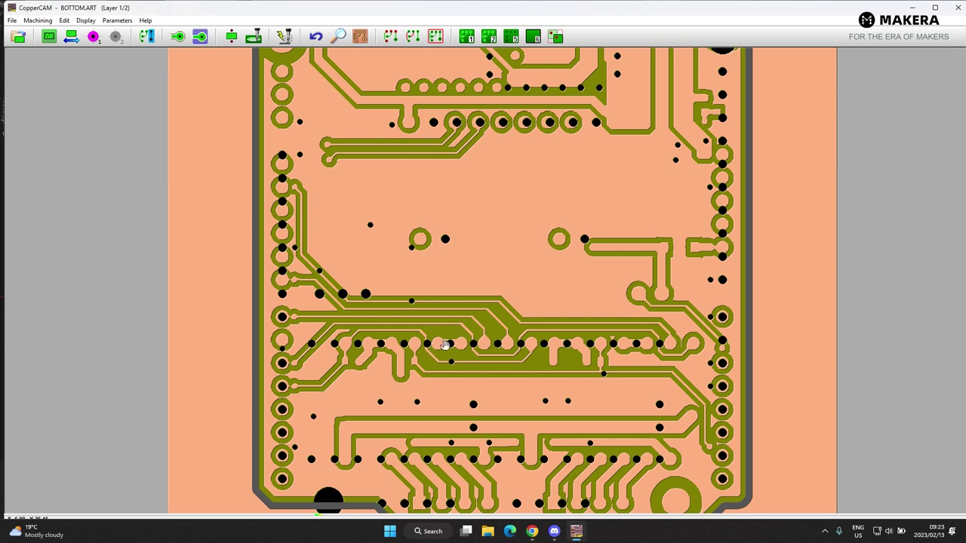
{"action": "scroll", "coordinate": [478, 308], "scroll_direction": "down", "scroll_amount": 1}
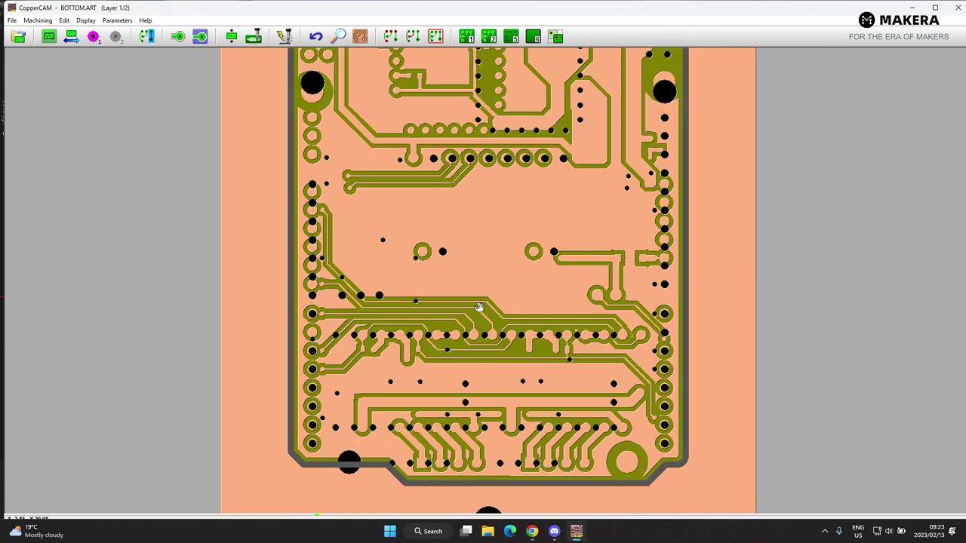
{"action": "scroll", "coordinate": [478, 307], "scroll_direction": "up", "scroll_amount": 1}
{"action": "scroll", "coordinate": [546, 234], "scroll_direction": "up", "scroll_amount": 1}
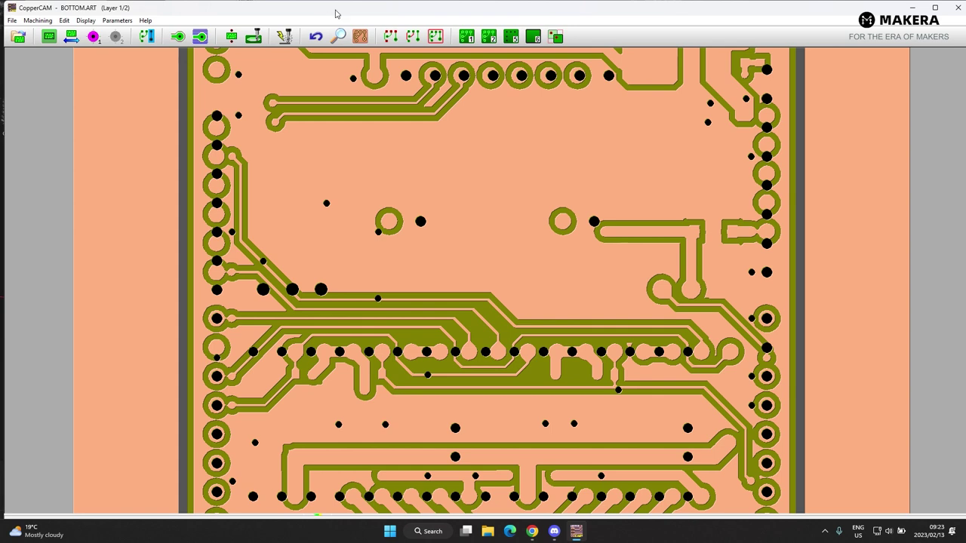
Generate the machining output with centering holes, engraving layer 1 and hatching layer 1 as sections 1 to 3, using the white cross as XY zero.
{"action": "left_click", "coordinate": [284, 39]}
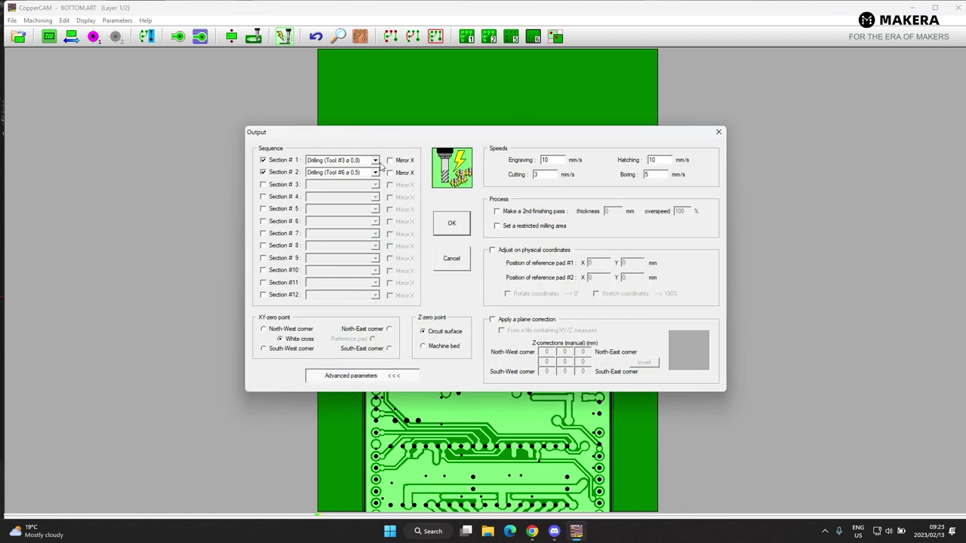
{"action": "left_click", "coordinate": [375, 160]}
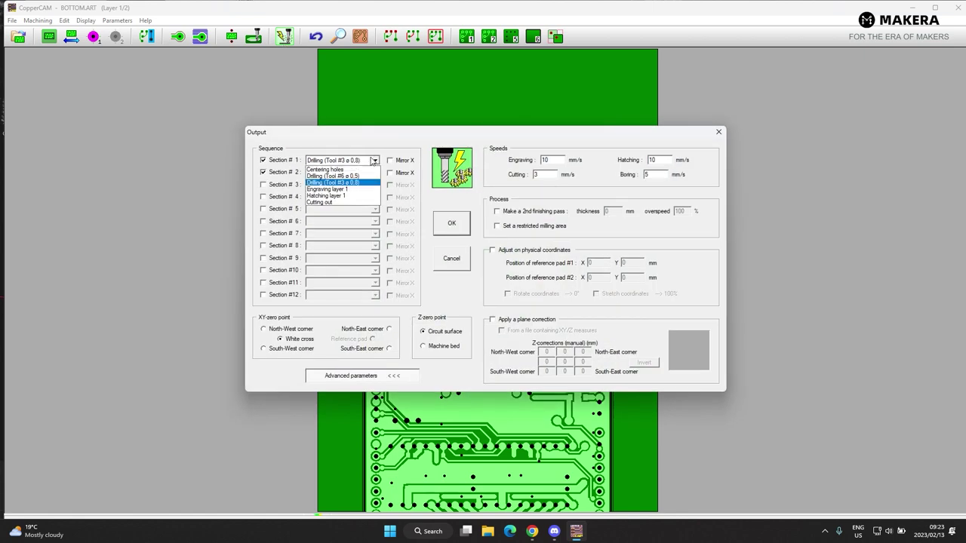
{"action": "left_click", "coordinate": [332, 170]}
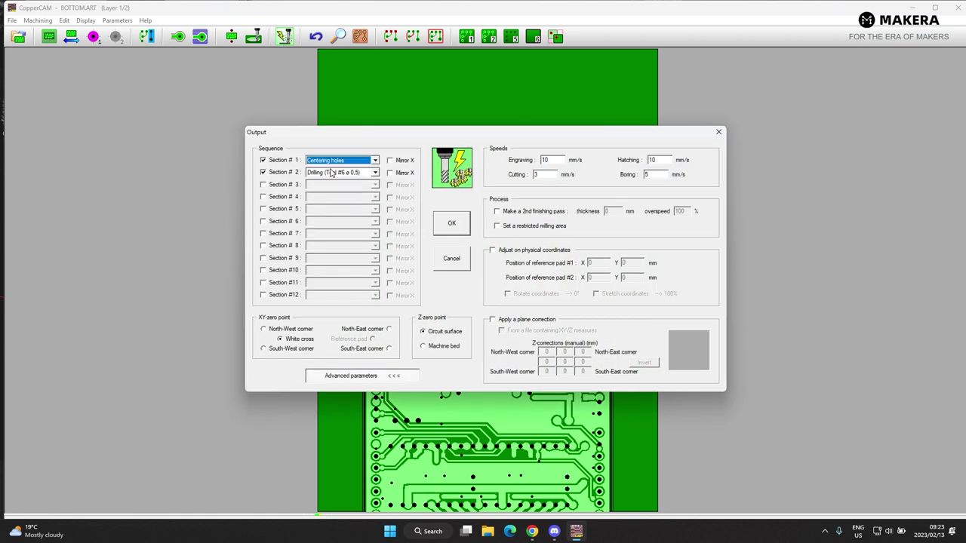
{"action": "left_click", "coordinate": [375, 173]}
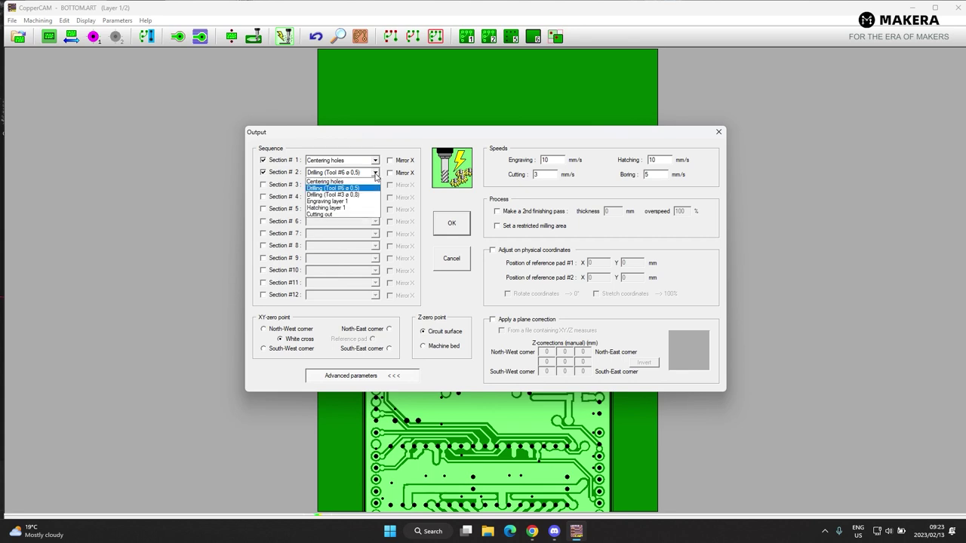
{"action": "left_click", "coordinate": [362, 201]}
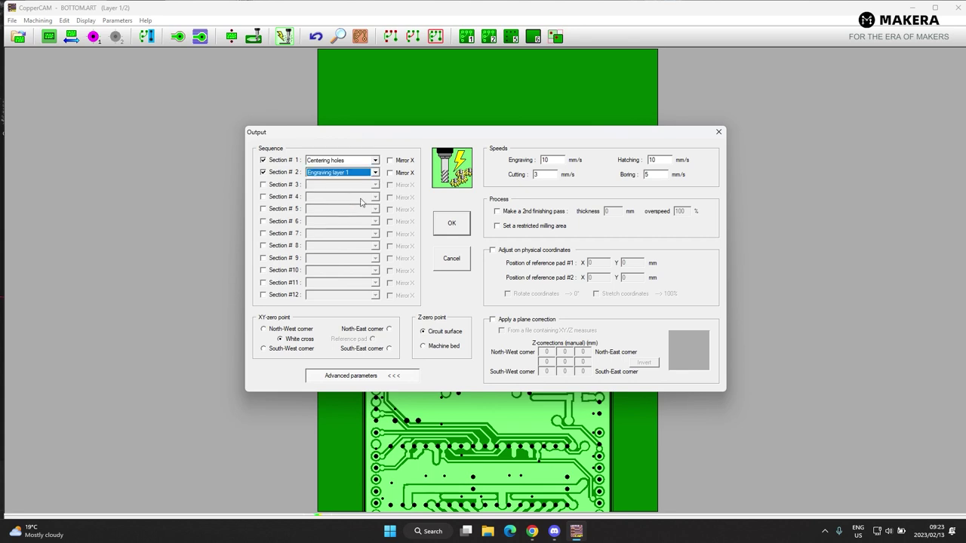
{"action": "left_click", "coordinate": [263, 184]}
{"action": "left_click", "coordinate": [375, 185]}
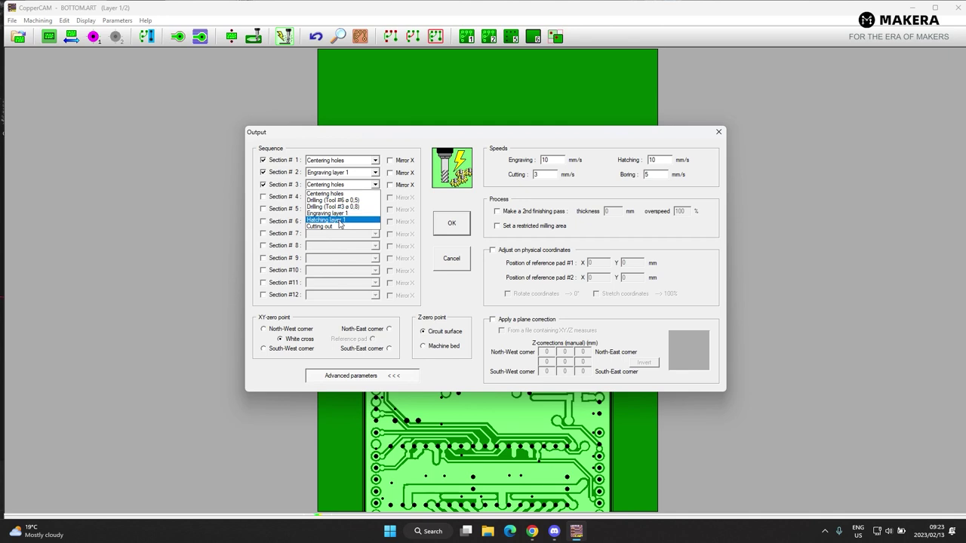
{"action": "left_click", "coordinate": [339, 219]}
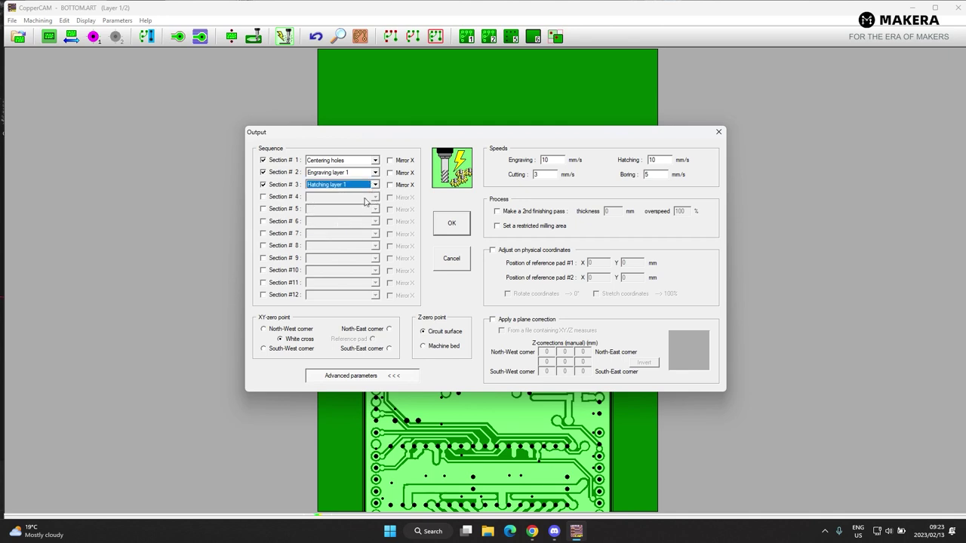
{"action": "left_click_drag", "start_coordinate": [535, 136], "coordinate": [561, 138]}
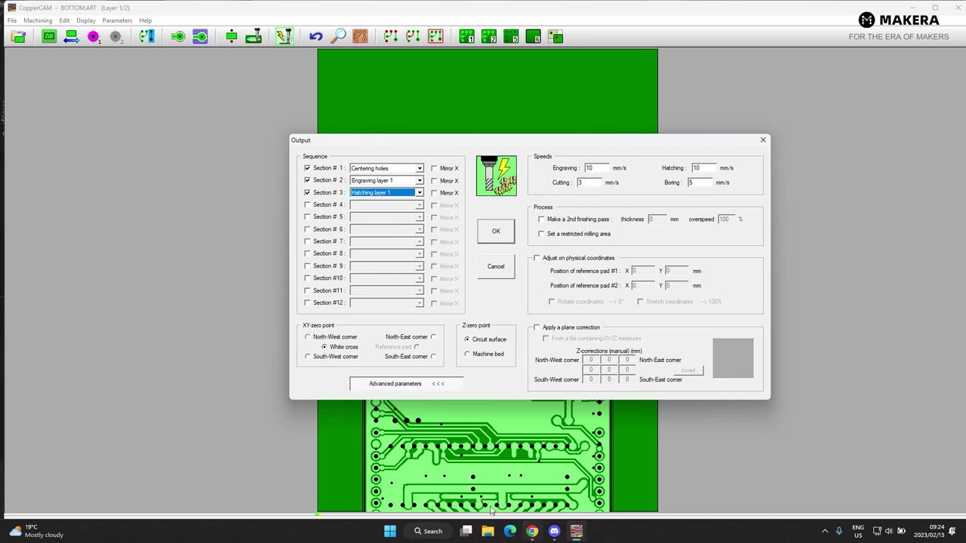
{"action": "left_click", "coordinate": [495, 232]}
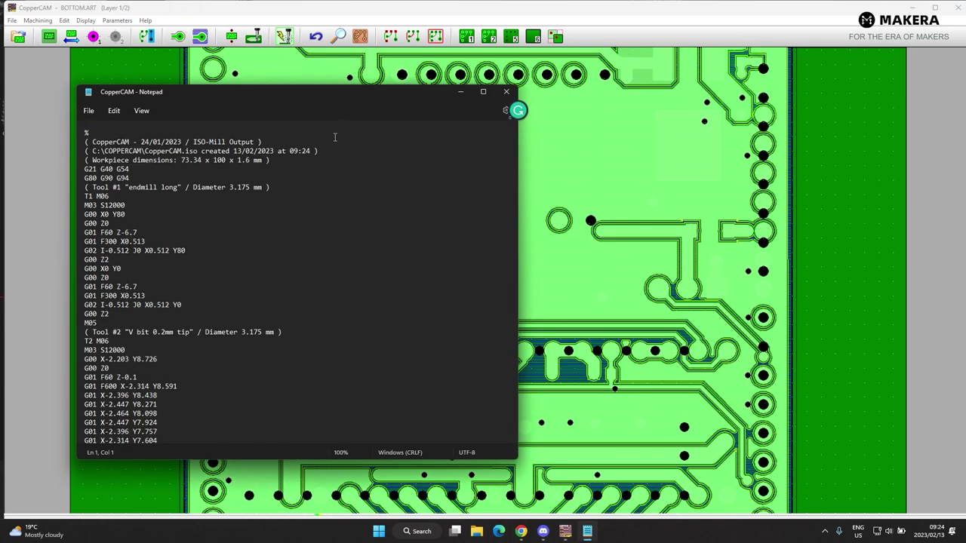
Save the generated machining code as "Sample board op1" on the Desktop and close the file to return to the board.
{"action": "left_click_drag", "start_coordinate": [430, 95], "coordinate": [509, 97]}
{"action": "scroll", "coordinate": [335, 308], "scroll_direction": "down", "scroll_amount": 4}
{"action": "scroll", "coordinate": [334, 308], "scroll_direction": "up", "scroll_amount": 4}
{"action": "left_click", "coordinate": [169, 111]}
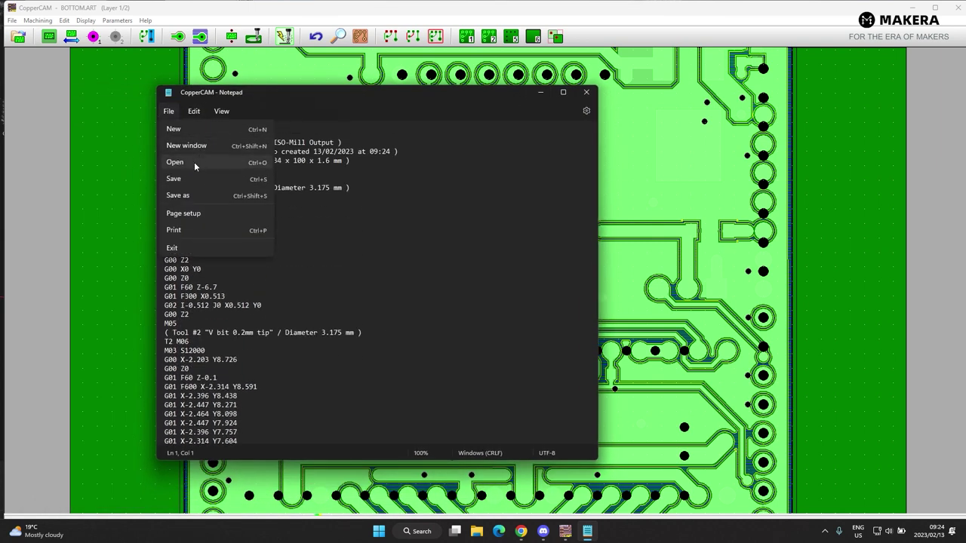
{"action": "left_click", "coordinate": [189, 197]}
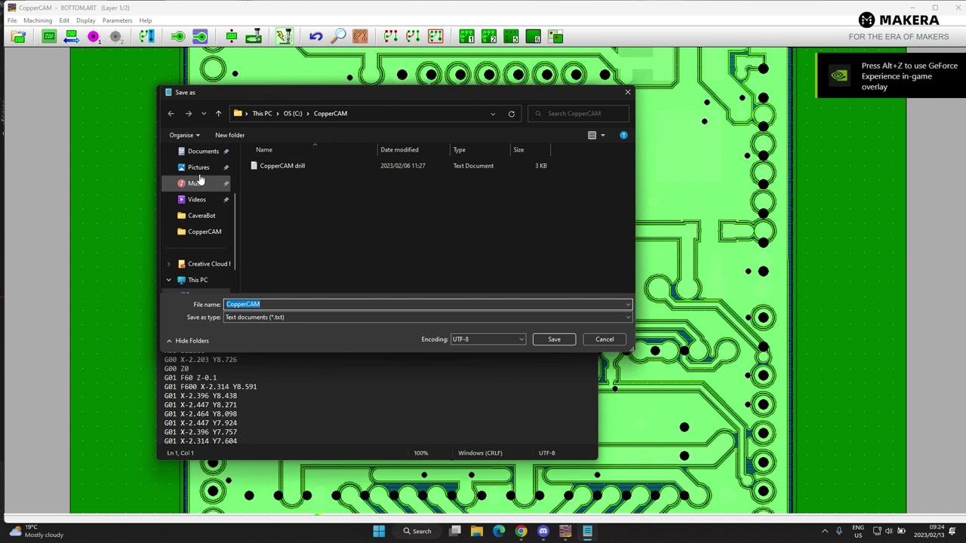
{"action": "left_click", "coordinate": [198, 198]}
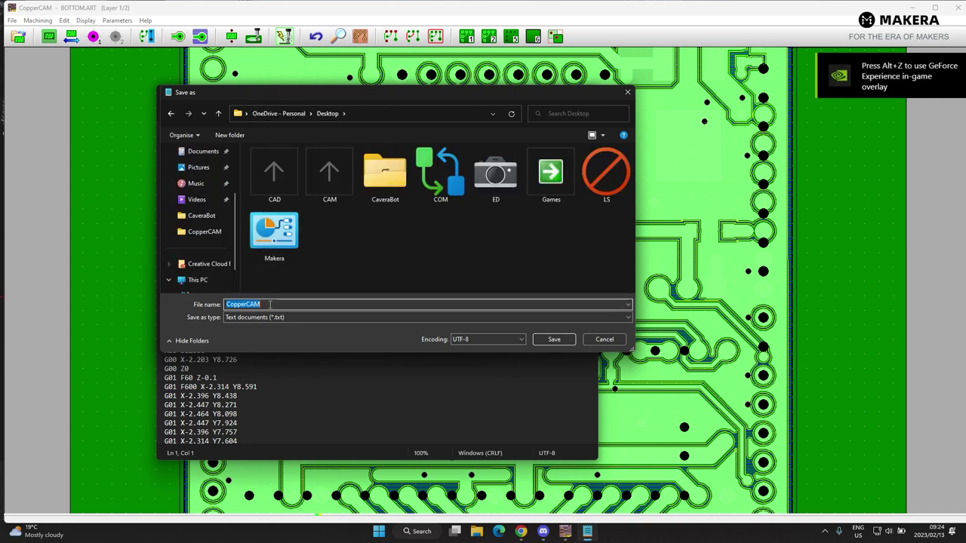
{"action": "type", "text": "Sample b"}
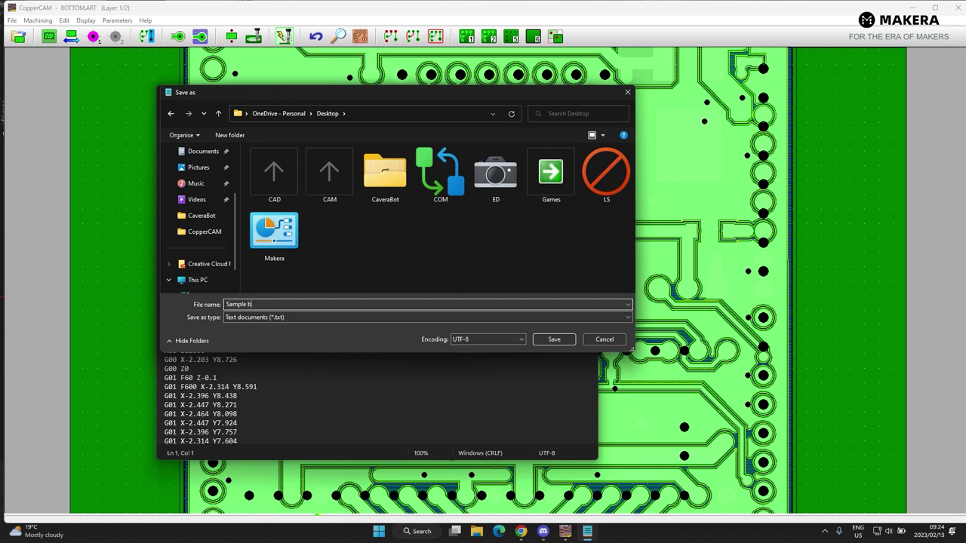
{"action": "type", "text": "oard op1"}
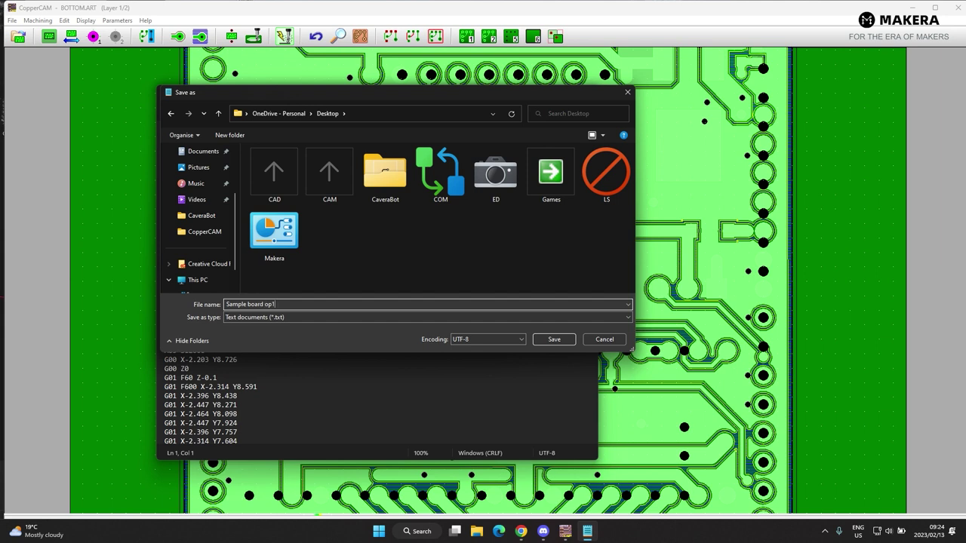
{"action": "left_click", "coordinate": [556, 339]}
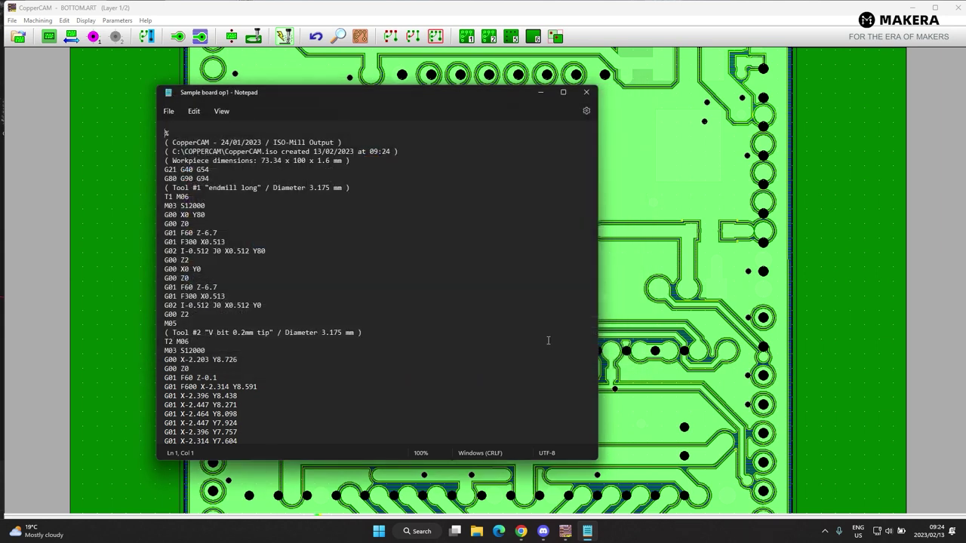
{"action": "left_click", "coordinate": [588, 93]}
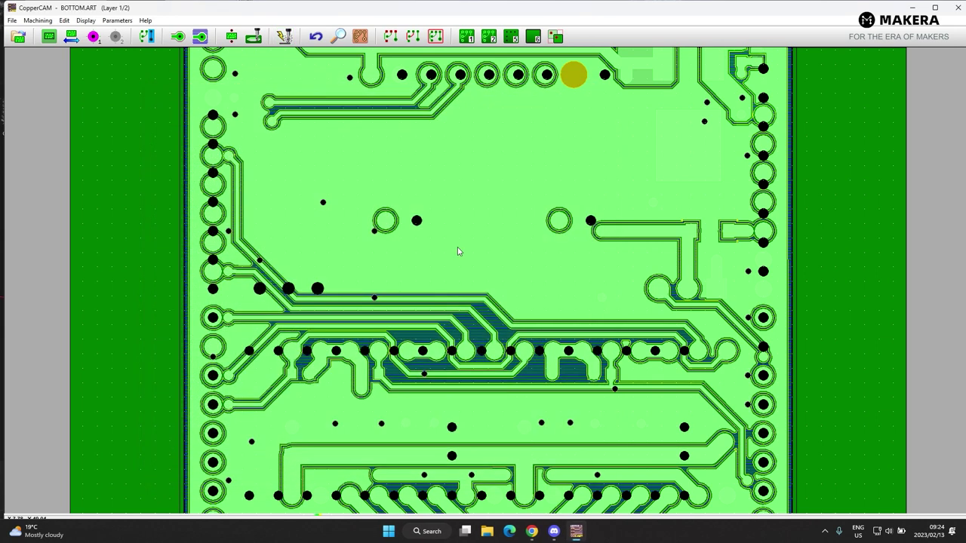
{"action": "scroll", "coordinate": [456, 253], "scroll_direction": "up", "scroll_amount": 1}
{"action": "scroll", "coordinate": [455, 253], "scroll_direction": "down", "scroll_amount": 6}
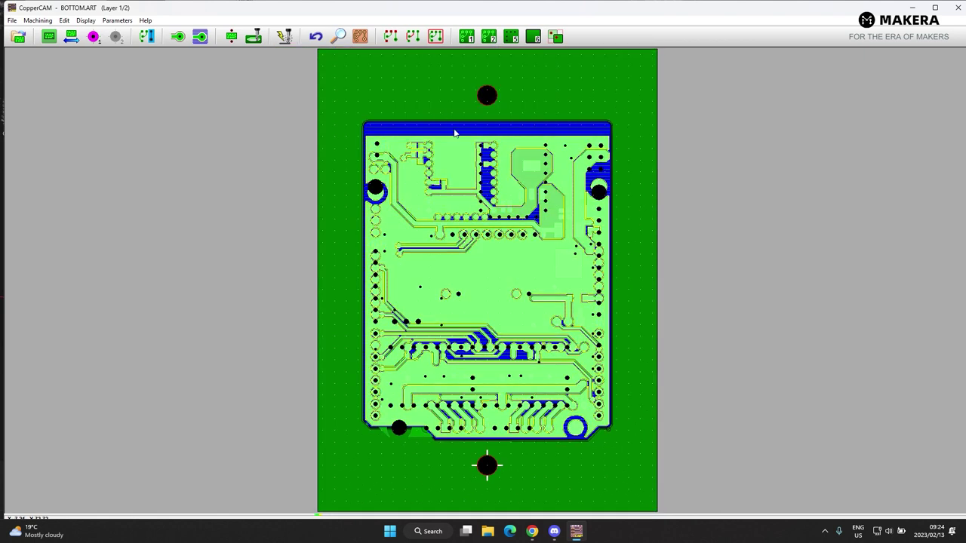
Switch to layer 2 (TOP.ART) and calculate one successive isolation contour with the V bit, without applying it to all layers.
{"action": "left_click", "coordinate": [489, 36]}
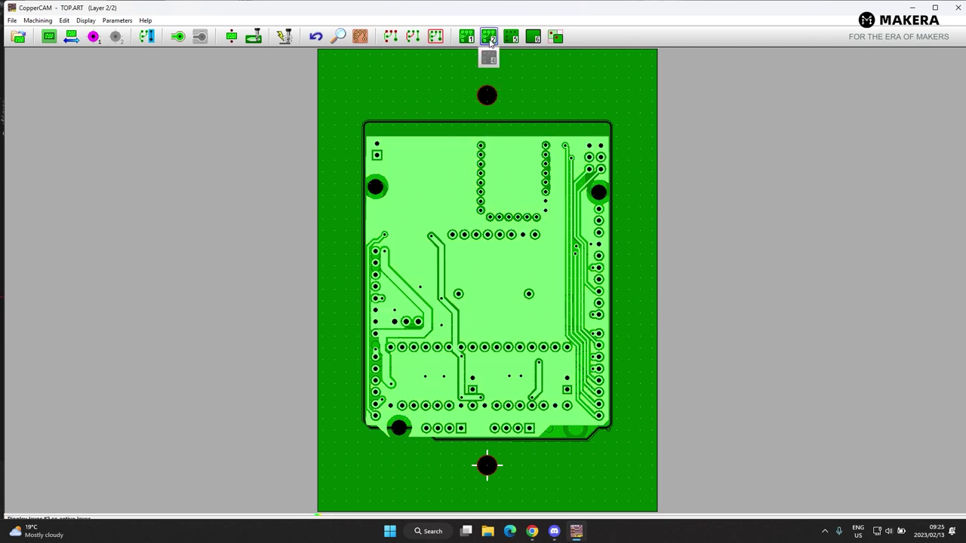
{"action": "left_click", "coordinate": [481, 210]}
{"action": "mouse_move", "coordinate": [178, 38]}
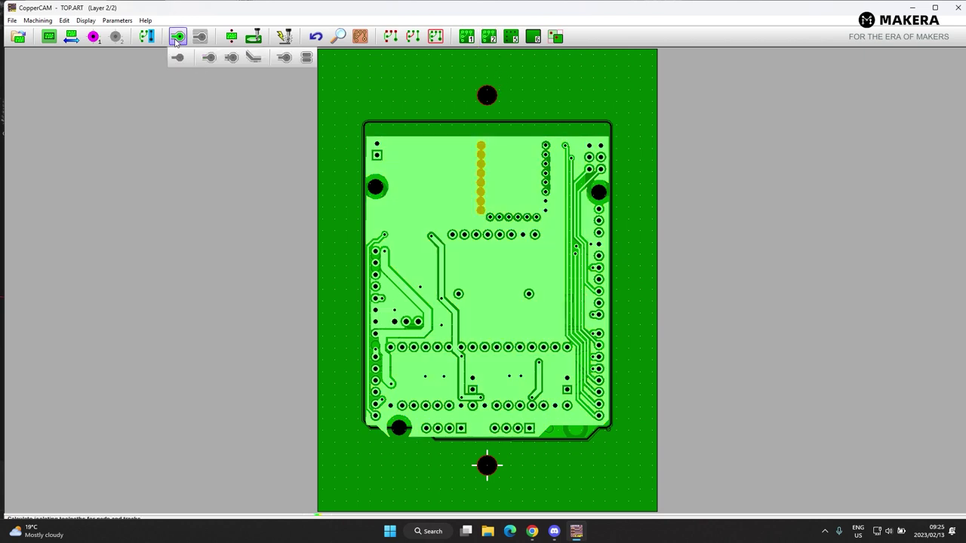
{"action": "left_click", "coordinate": [117, 21]}
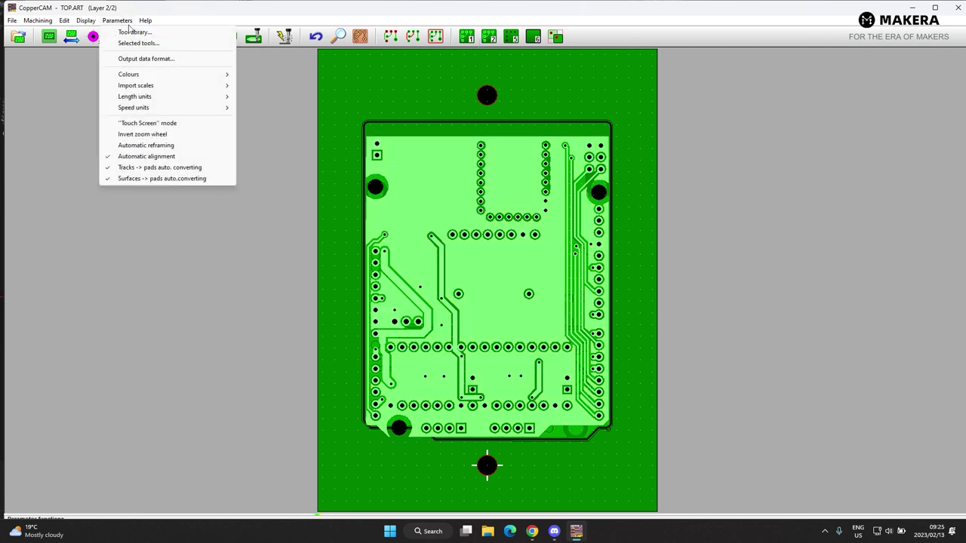
{"action": "left_click", "coordinate": [316, 119]}
{"action": "mouse_move", "coordinate": [487, 39]}
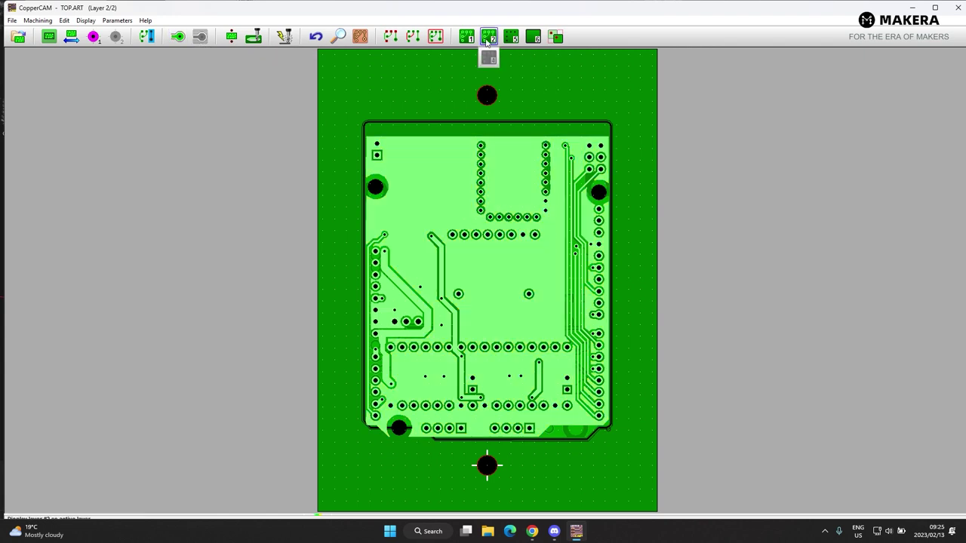
{"action": "left_click", "coordinate": [177, 37]}
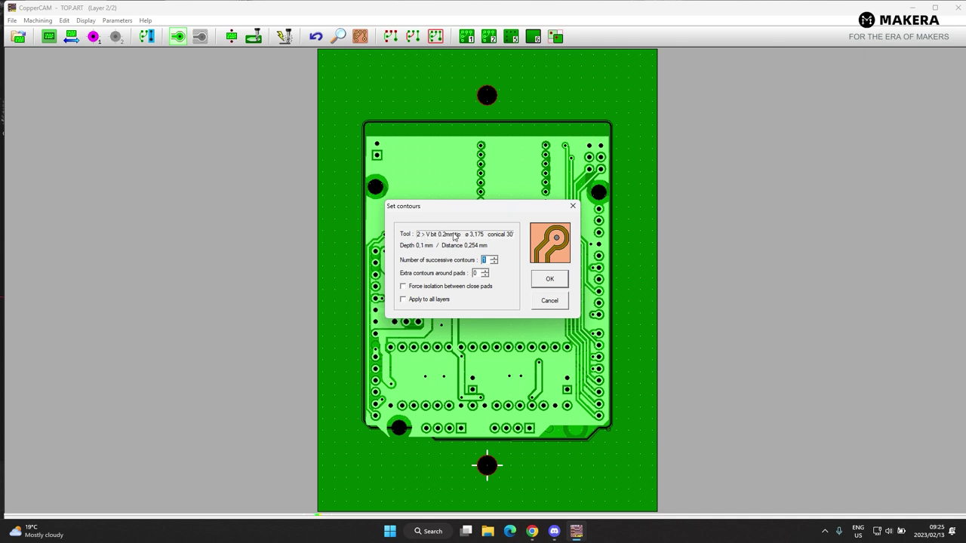
{"action": "left_click", "coordinate": [546, 284]}
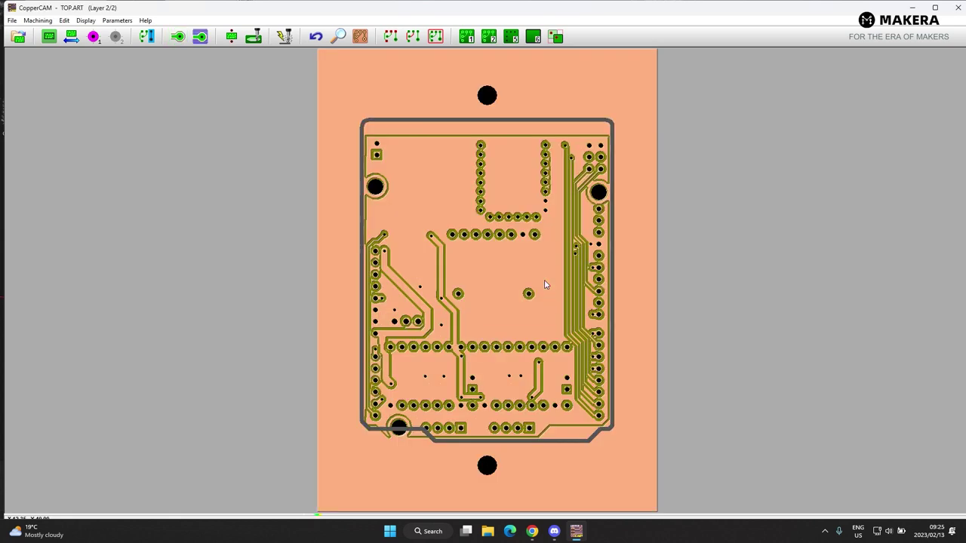
Calculate hatches on layer 2 inside the card contour (card edge) in the optimal direction.
{"action": "left_click", "coordinate": [148, 38]}
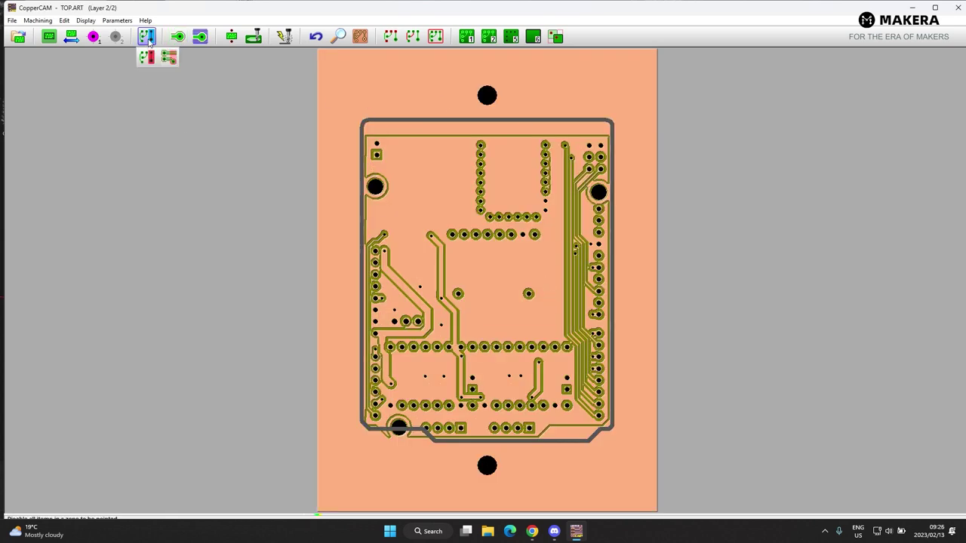
{"action": "left_click", "coordinate": [200, 37]}
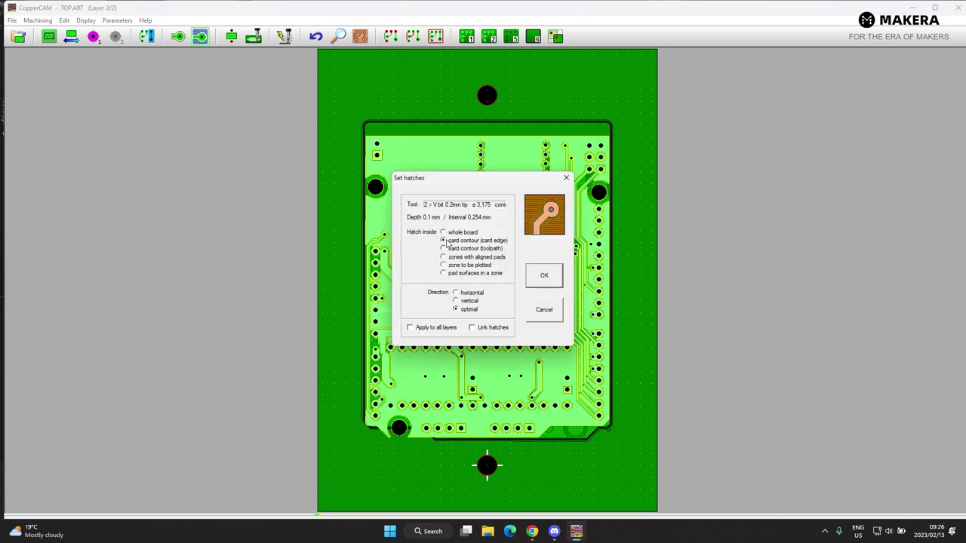
{"action": "left_click", "coordinate": [544, 276]}
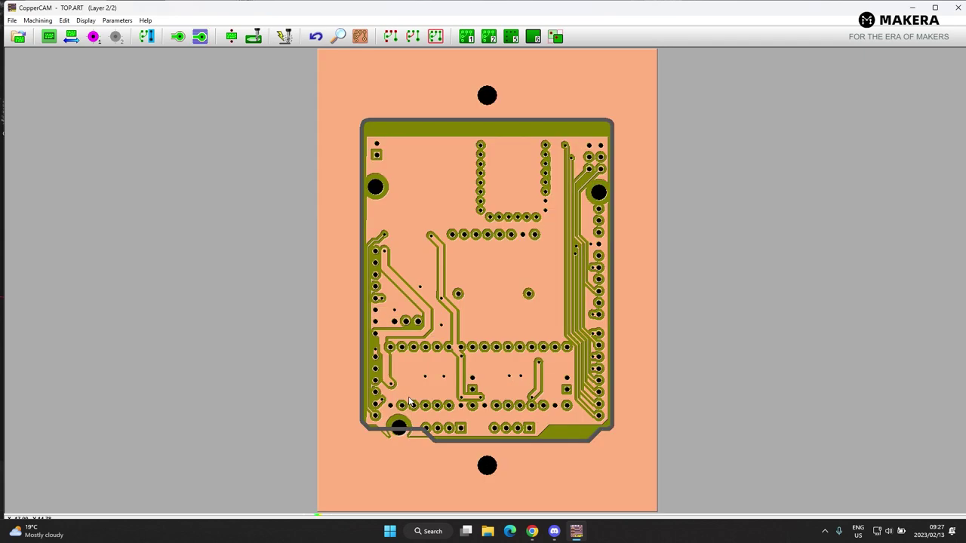
Flip the card contour layer horizontally to match the top side and return to layer 2.
{"action": "left_click", "coordinate": [533, 37]}
{"action": "left_click", "coordinate": [533, 36]}
{"action": "left_click", "coordinate": [11, 21]}
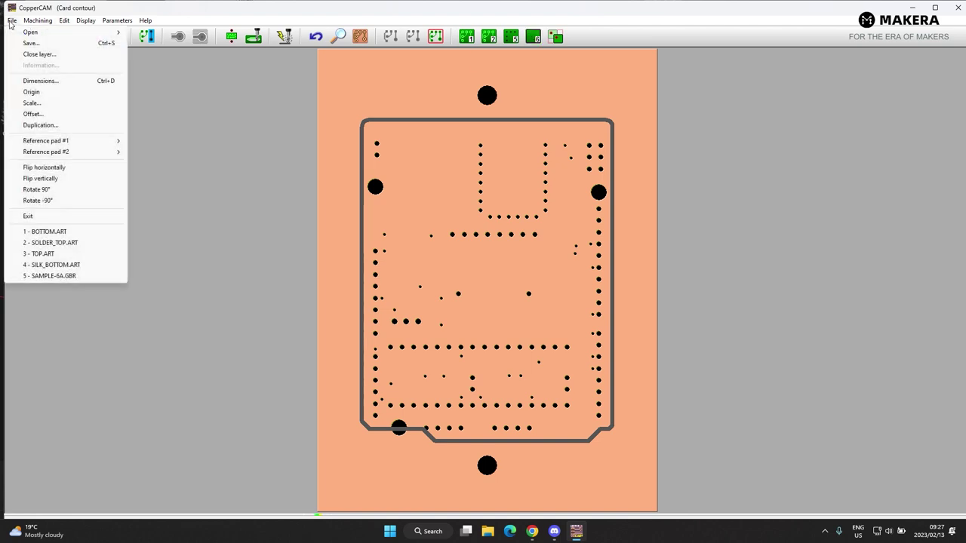
{"action": "left_click", "coordinate": [47, 168]}
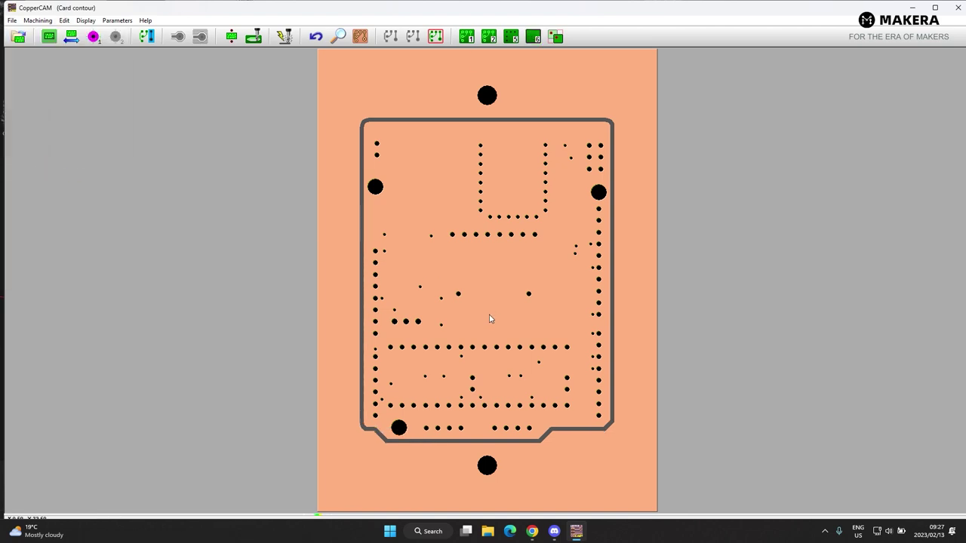
{"action": "left_click", "coordinate": [489, 37]}
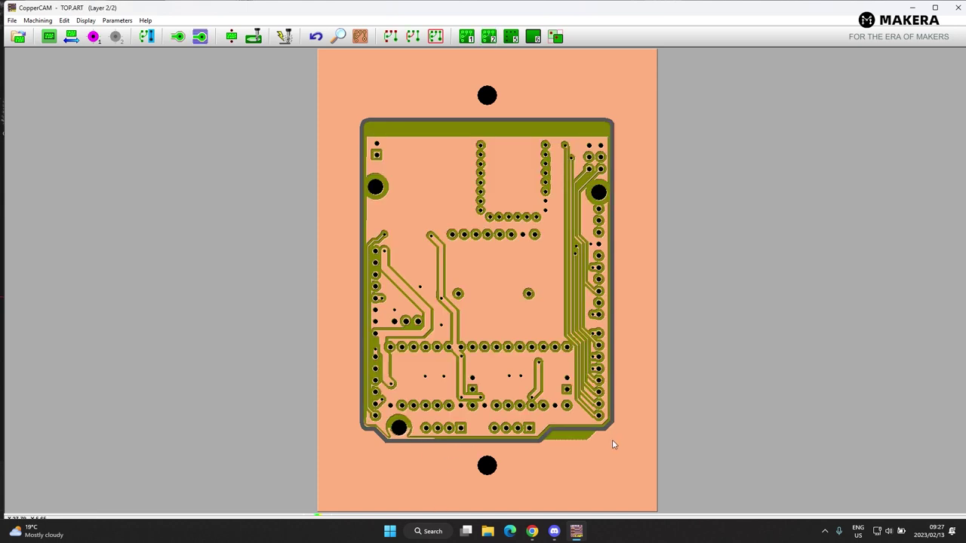
Clear the layer 2 hatches and recalculate them inside the flipped card contour (card edge) in the optimal direction.
{"action": "mouse_move", "coordinate": [195, 41]}
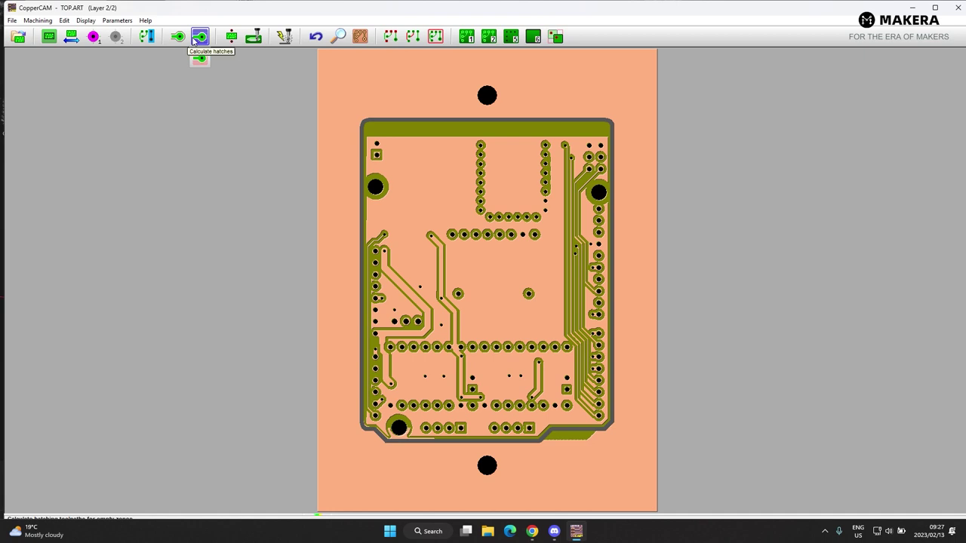
{"action": "left_click", "coordinate": [195, 41]}
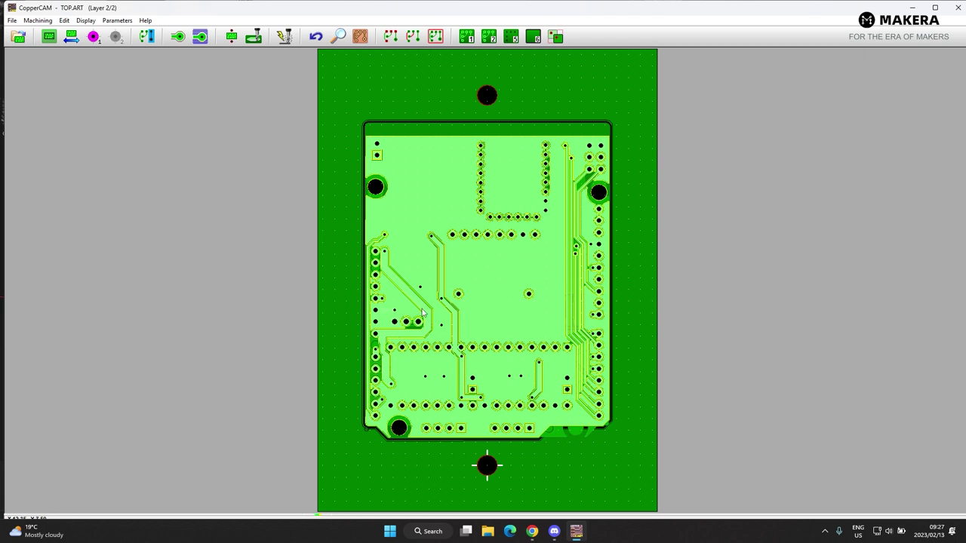
{"action": "left_click", "coordinate": [202, 37]}
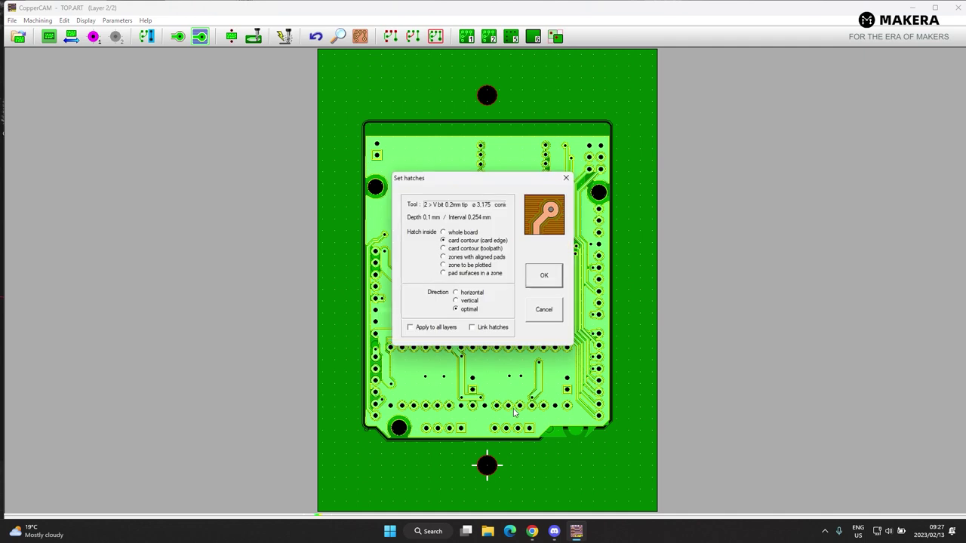
{"action": "left_click", "coordinate": [545, 276]}
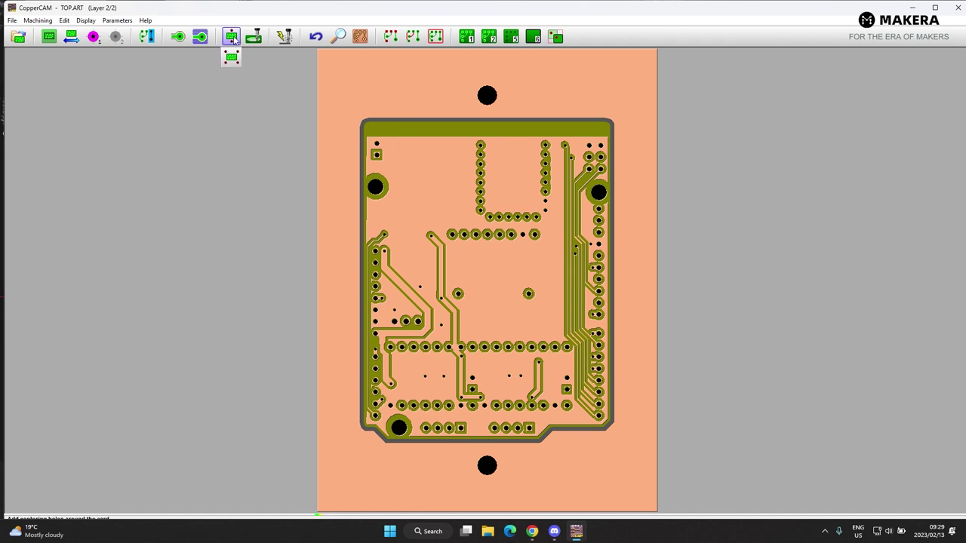
Generate the machining output with engraving layer 2 and hatching layer 2 as sections 1 and 2, disabling section 3.
{"action": "left_click", "coordinate": [283, 37]}
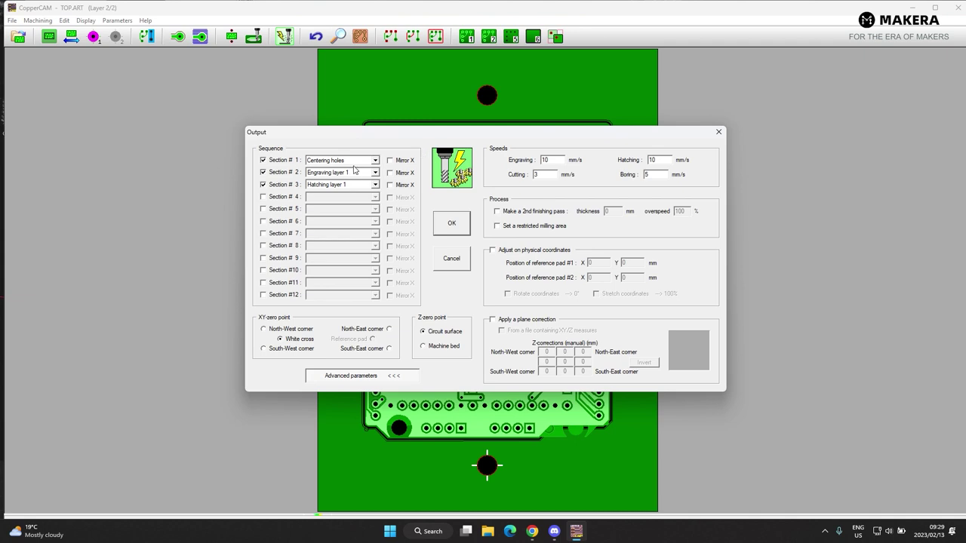
{"action": "left_click", "coordinate": [375, 161]}
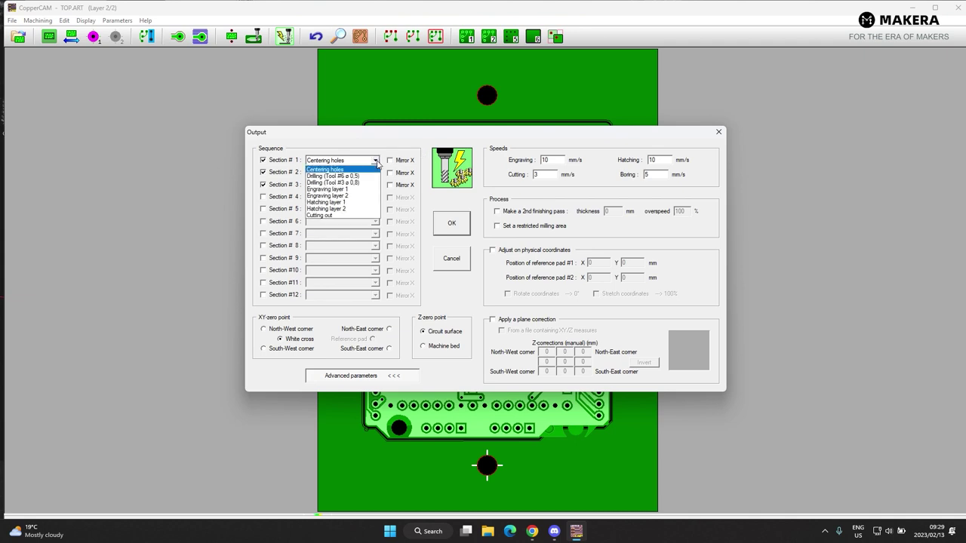
{"action": "left_click", "coordinate": [327, 195]}
{"action": "left_click", "coordinate": [375, 173]}
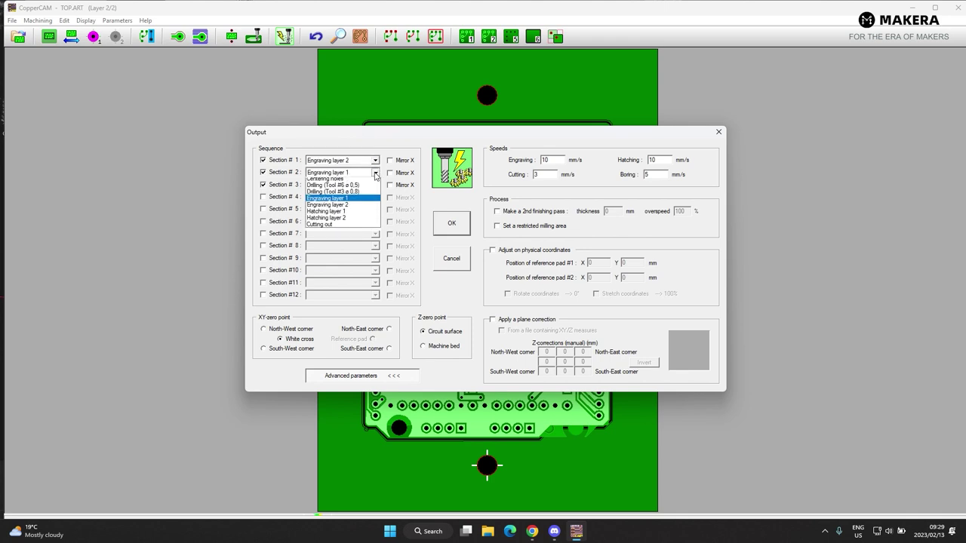
{"action": "left_click", "coordinate": [352, 220]}
{"action": "left_click", "coordinate": [263, 185]}
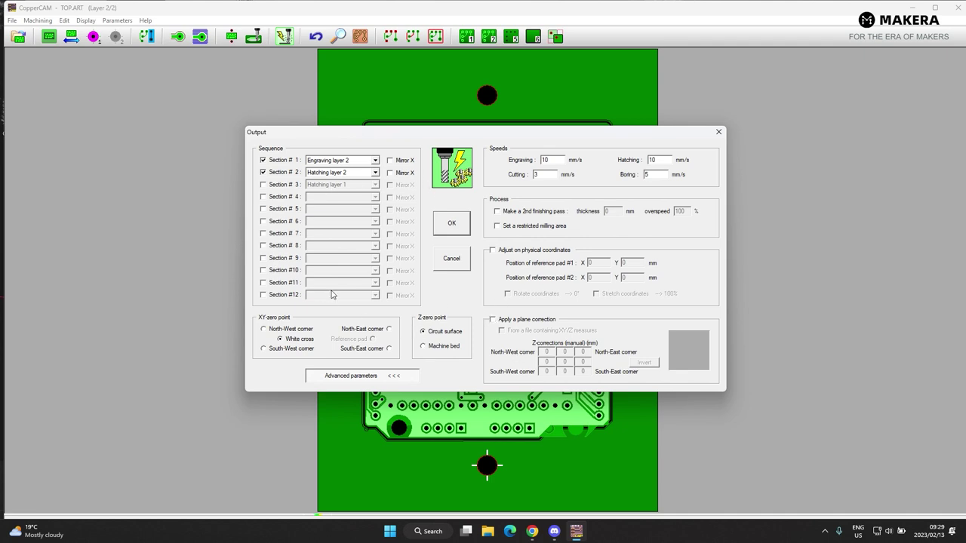
{"action": "left_click", "coordinate": [453, 225]}
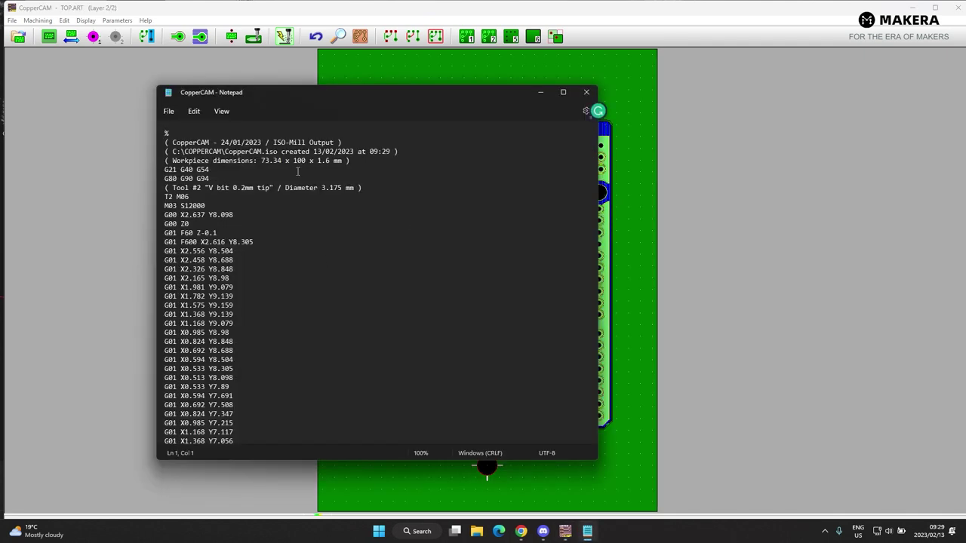
Save the generated machining code as "Sample board op2" on the Desktop and close the file to return to the board.
{"action": "left_click", "coordinate": [168, 111]}
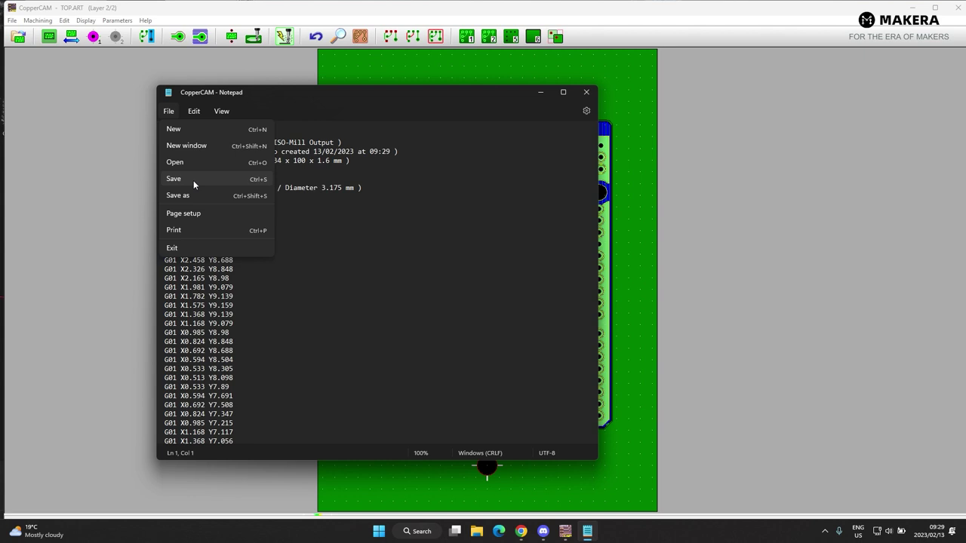
{"action": "left_click", "coordinate": [192, 194]}
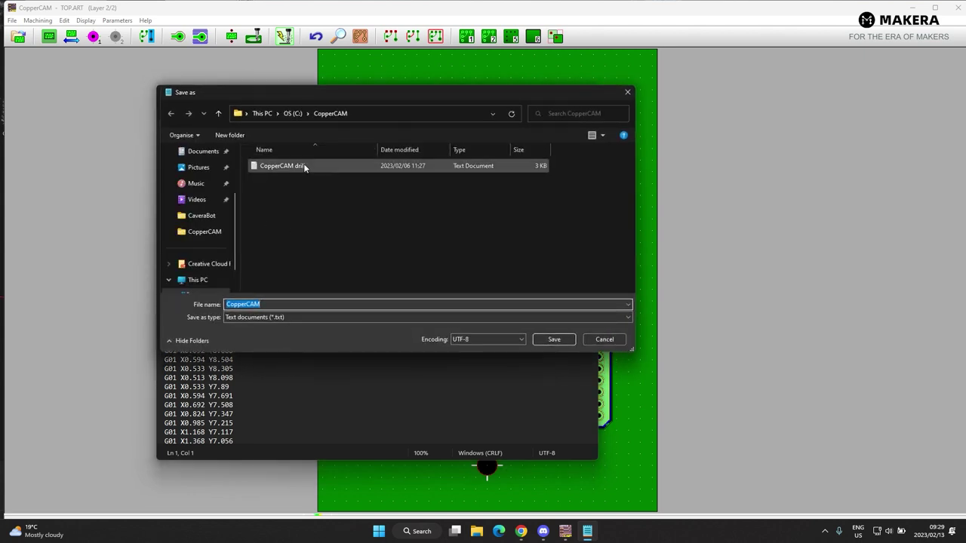
{"action": "scroll", "coordinate": [199, 189], "scroll_direction": "down", "scroll_amount": 2}
{"action": "left_click", "coordinate": [196, 199]}
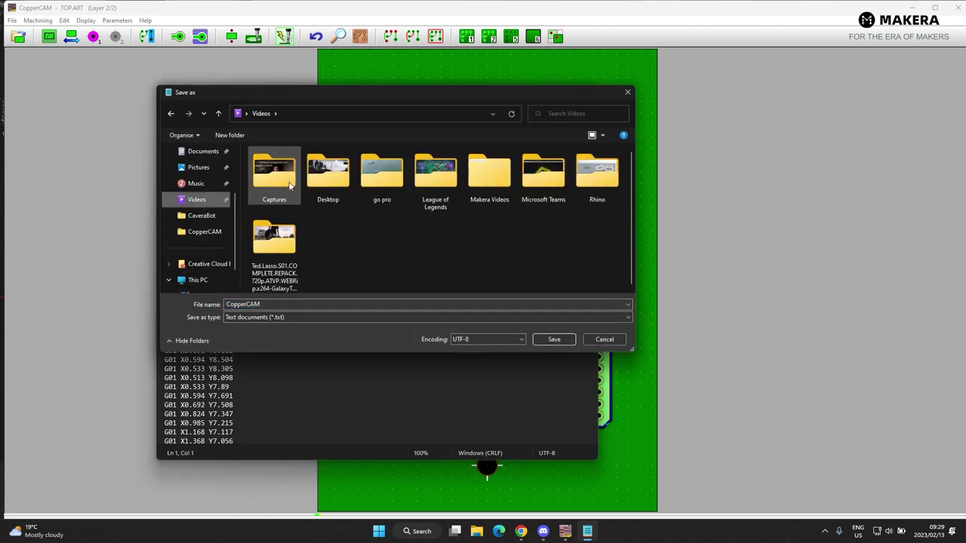
{"action": "scroll", "coordinate": [198, 186], "scroll_direction": "up", "scroll_amount": 2}
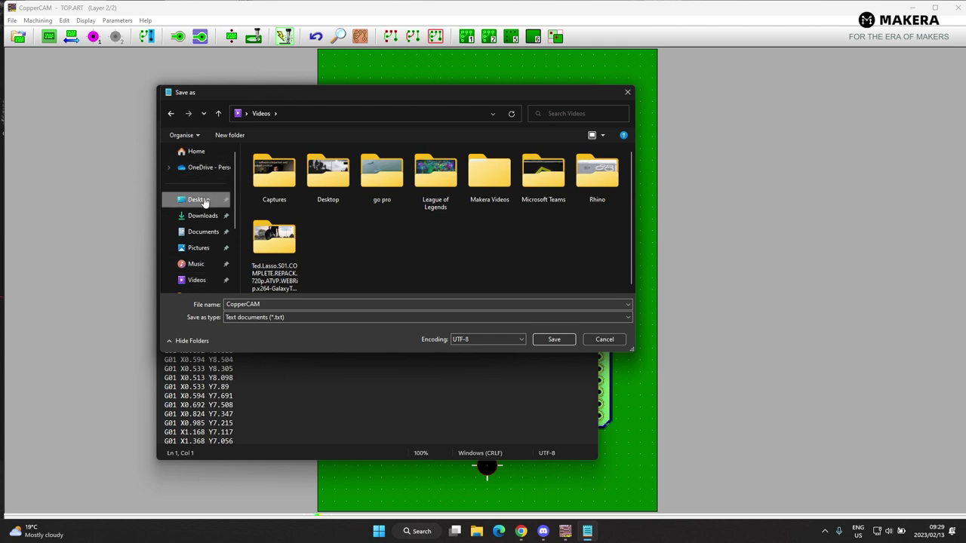
{"action": "left_click", "coordinate": [196, 199]}
{"action": "left_click", "coordinate": [327, 231]}
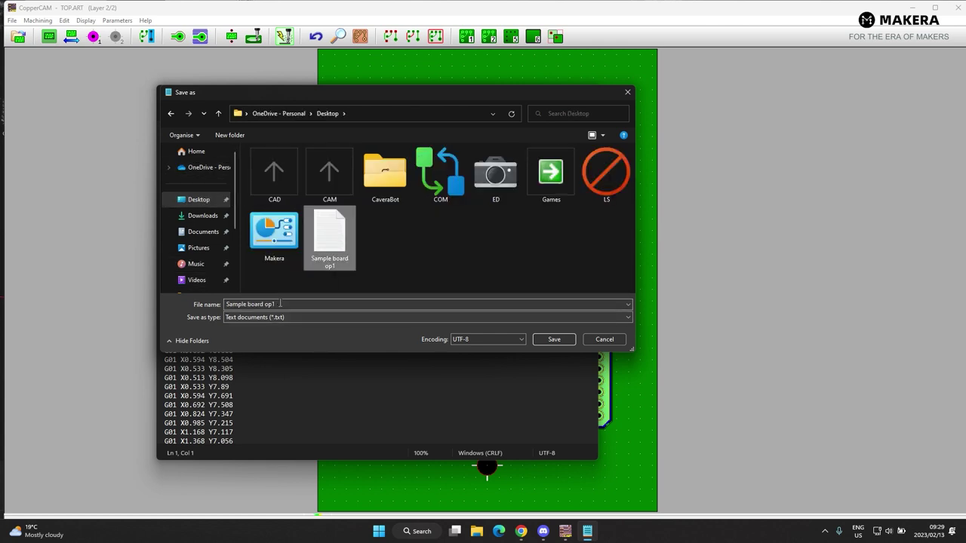
{"action": "double_click", "coordinate": [280, 304]}
{"action": "type", "text": "2"}
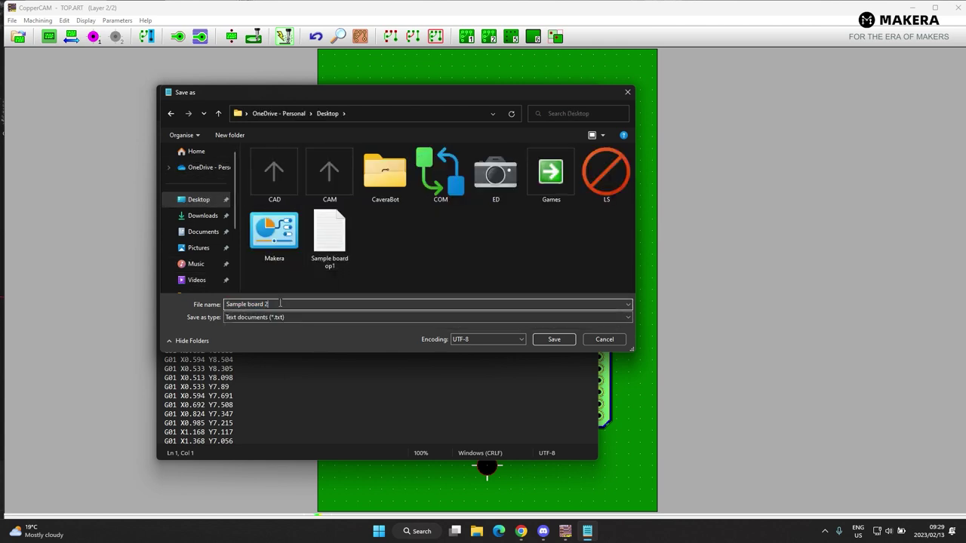
{"action": "key", "text": "BackSpace"}
{"action": "type", "text": "op2"}
{"action": "left_click", "coordinate": [554, 340]}
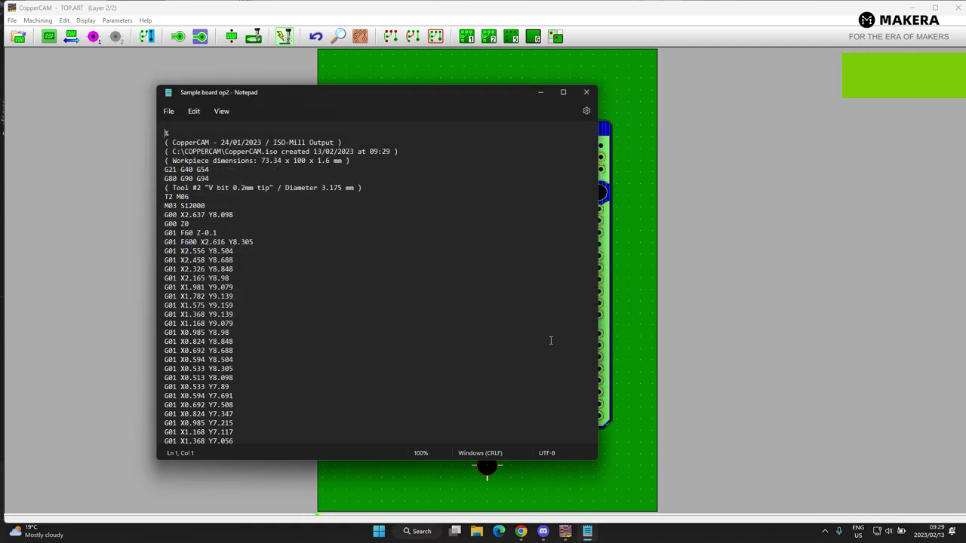
{"action": "left_click", "coordinate": [588, 92]}
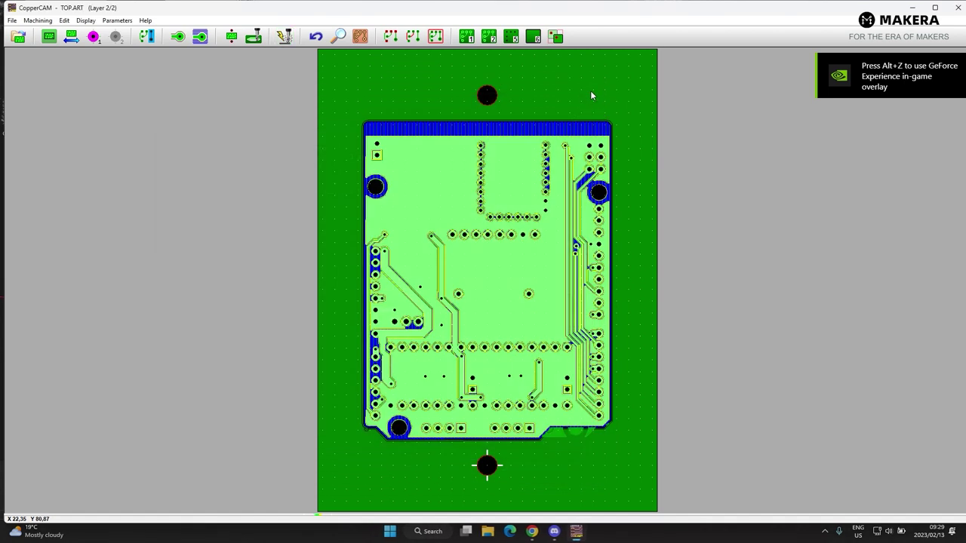
Generate the output with drilling (Tool #6 ø 0,5) and drilling (Tool #3 ø 0,8) as sections 1 and 2, enabling a third section.
{"action": "left_click", "coordinate": [284, 38]}
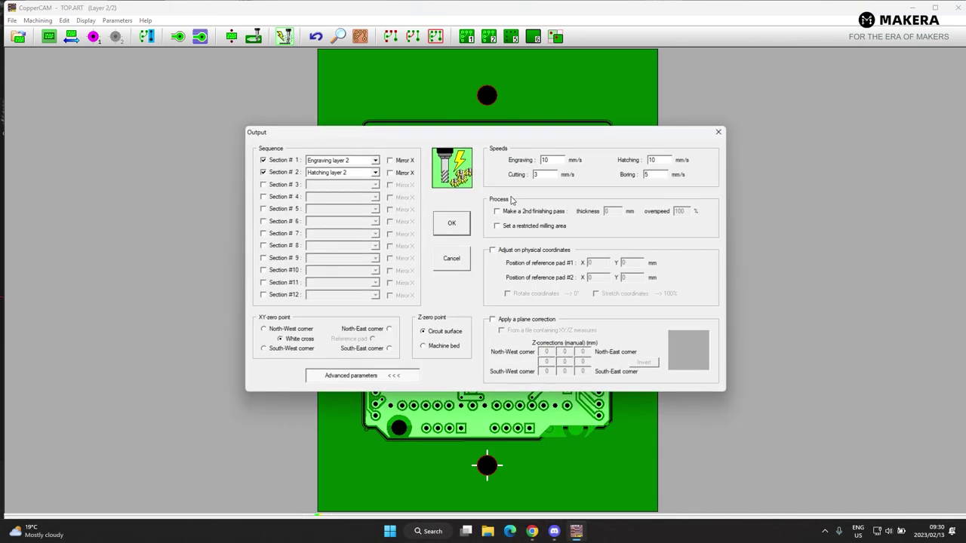
{"action": "left_click", "coordinate": [372, 165]}
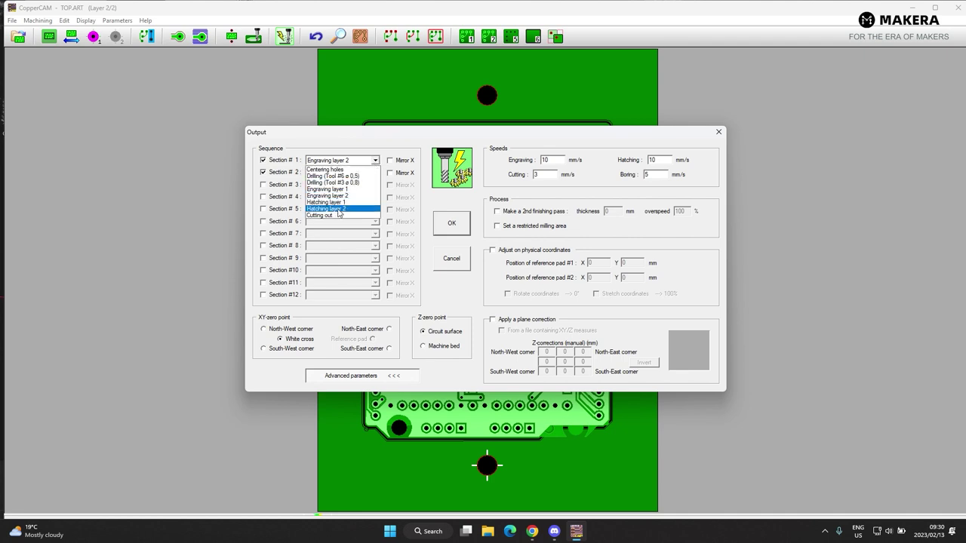
{"action": "left_click", "coordinate": [349, 181]}
{"action": "left_click", "coordinate": [375, 172]}
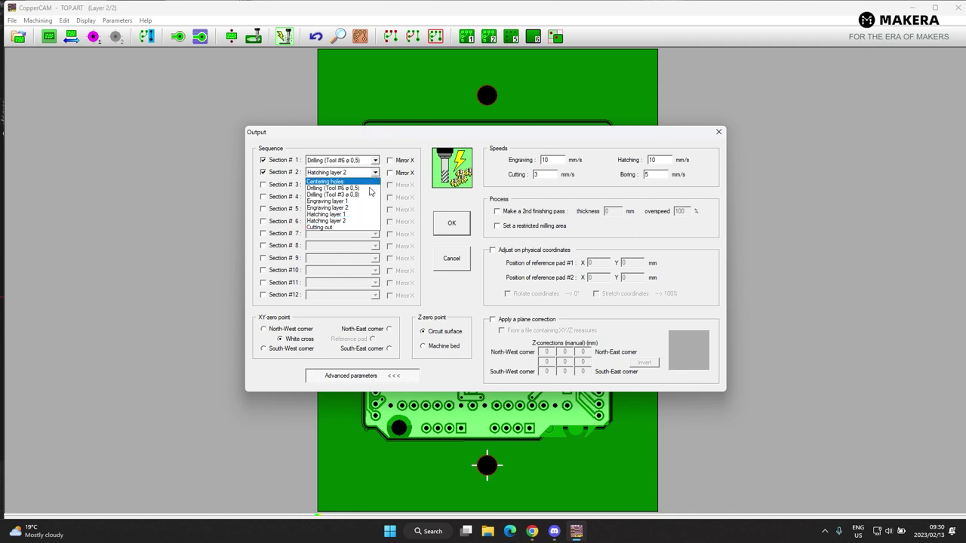
{"action": "left_click", "coordinate": [359, 195]}
{"action": "left_click", "coordinate": [263, 185]}
{"action": "left_click", "coordinate": [375, 185]}
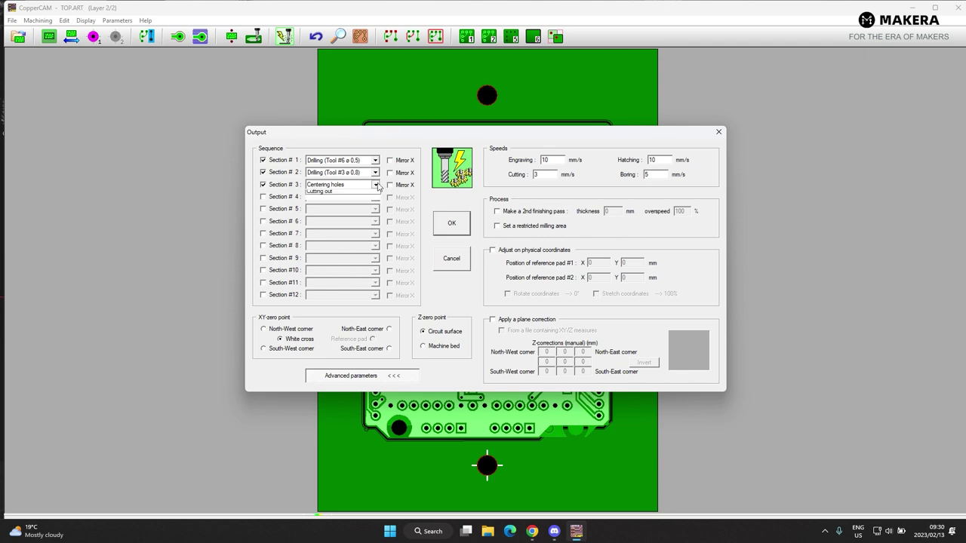
{"action": "left_click", "coordinate": [451, 223]}
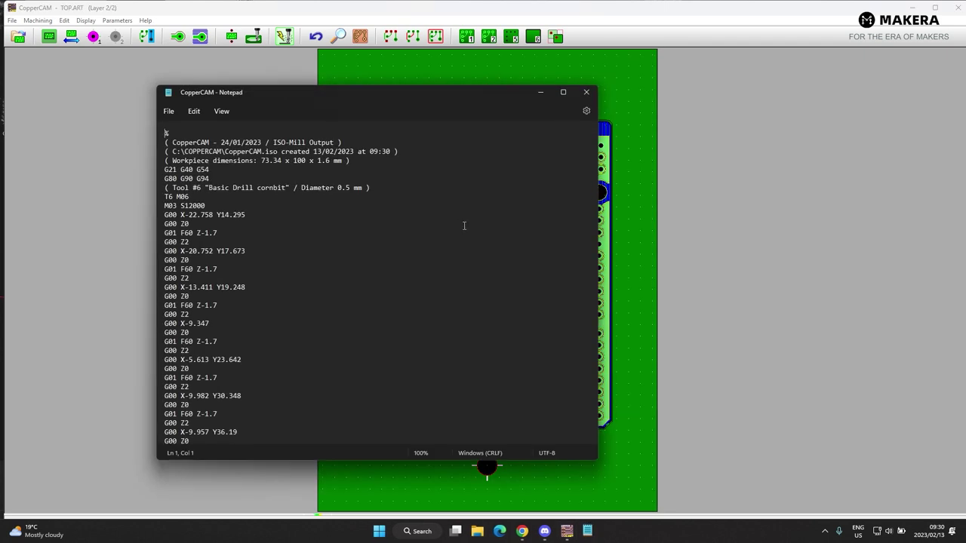
Save the generated drilling code as "Sample board op3" on the Desktop and close the file to return to the board.
{"action": "left_click", "coordinate": [169, 111]}
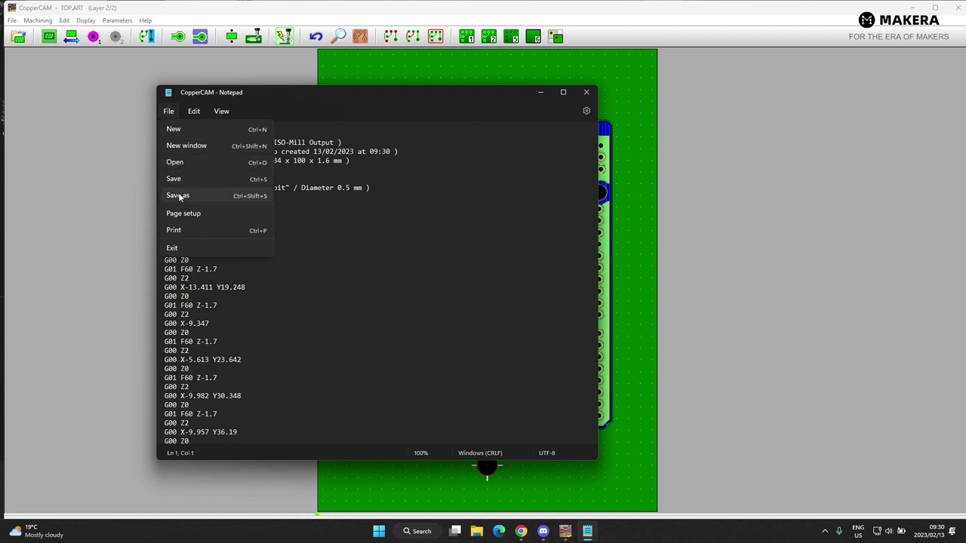
{"action": "left_click", "coordinate": [175, 194]}
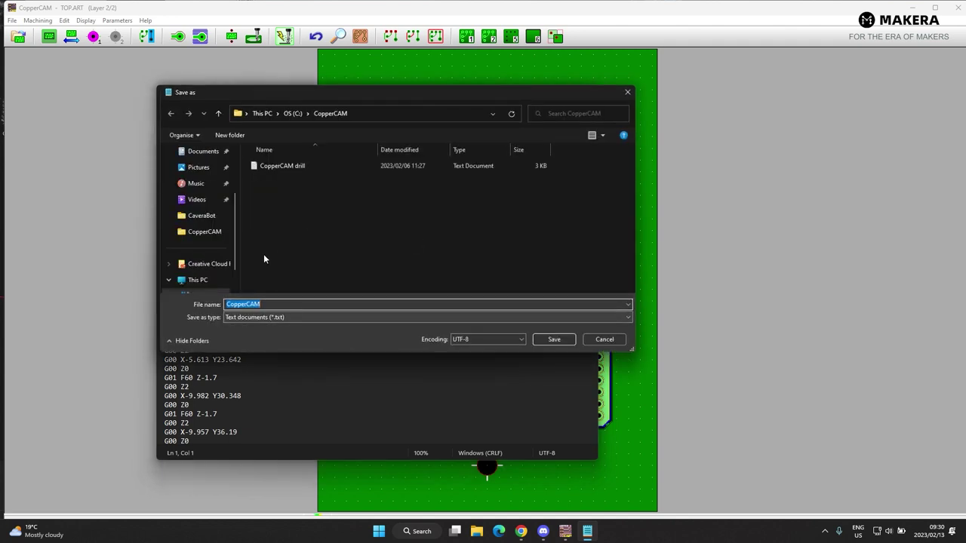
{"action": "left_click", "coordinate": [199, 200]}
{"action": "left_click", "coordinate": [384, 238]}
{"action": "left_click", "coordinate": [282, 303]}
{"action": "double_click", "coordinate": [282, 303]}
{"action": "left_click", "coordinate": [281, 304]}
{"action": "key", "text": "BackSpace"}
{"action": "type", "text": "3"}
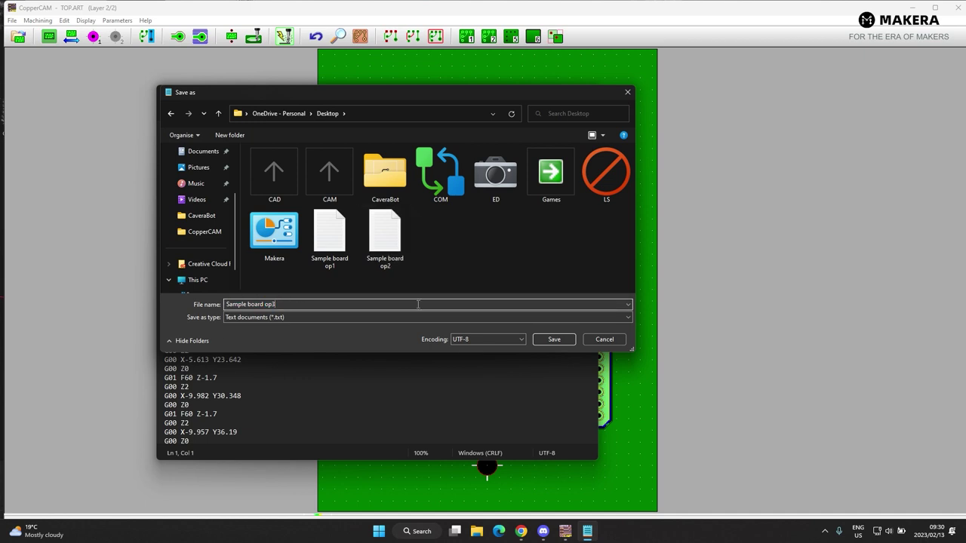
{"action": "left_click", "coordinate": [553, 339]}
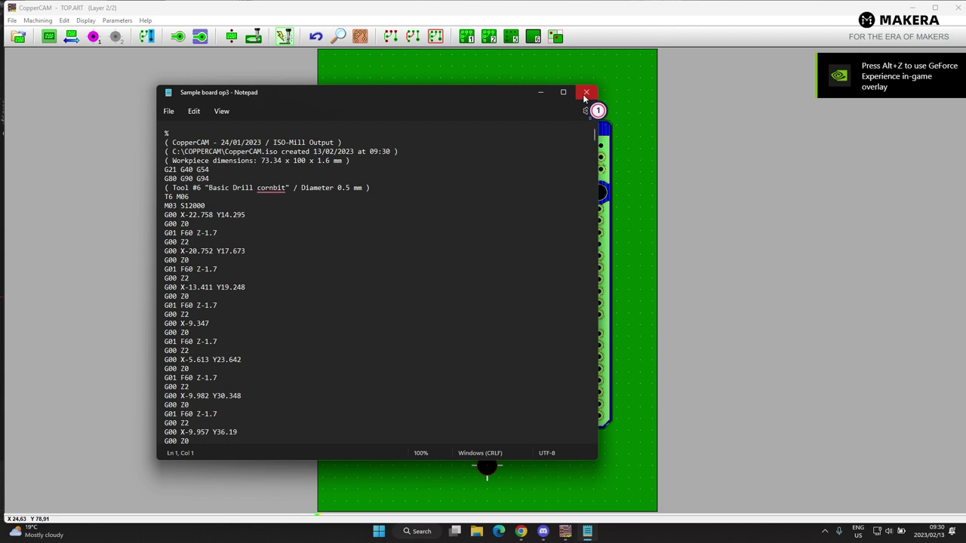
{"action": "left_click", "coordinate": [585, 93]}
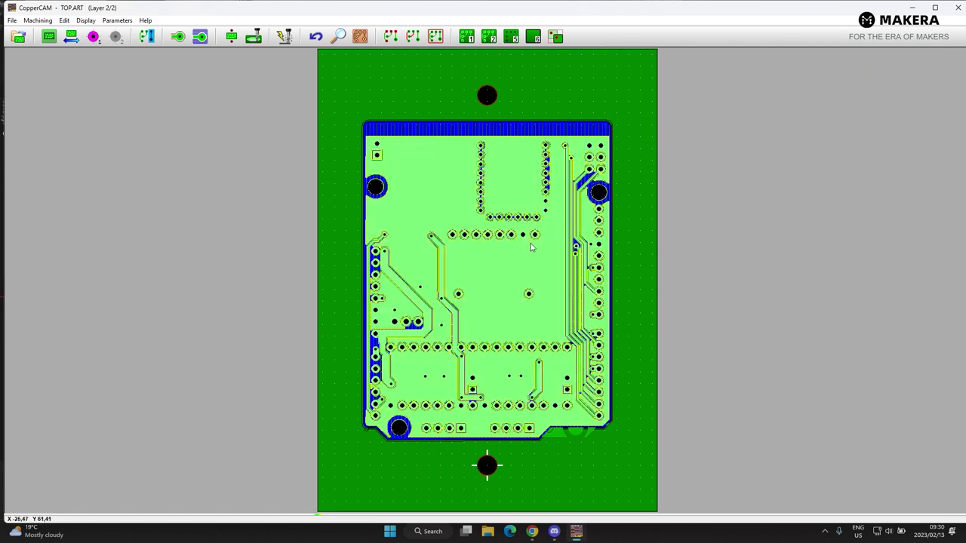
{"action": "left_click", "coordinate": [41, 22]}
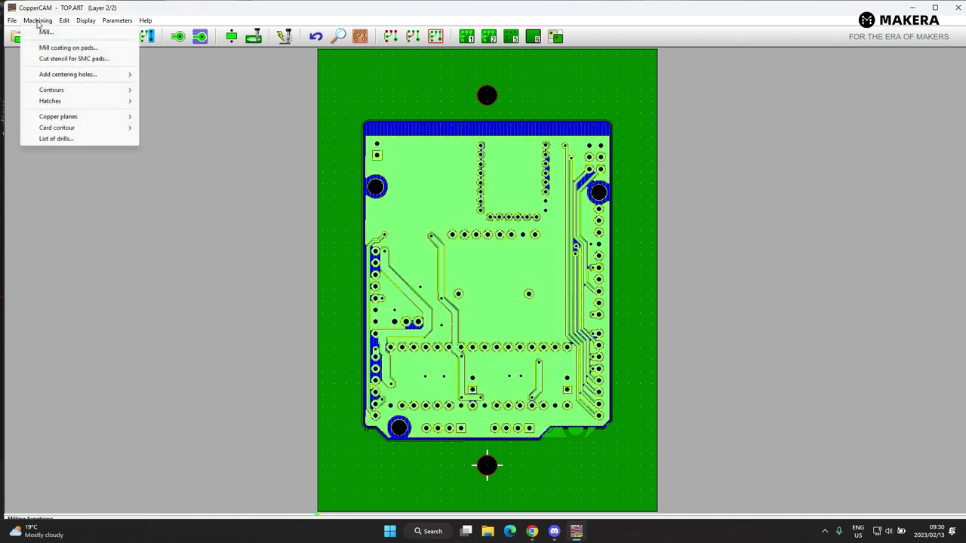
{"action": "left_click", "coordinate": [73, 50]}
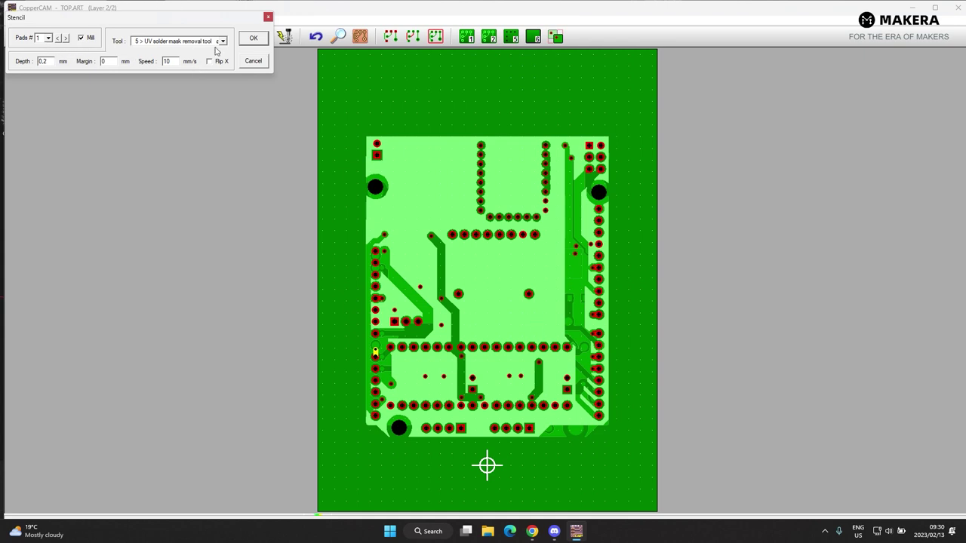
{"action": "left_click", "coordinate": [254, 63]}
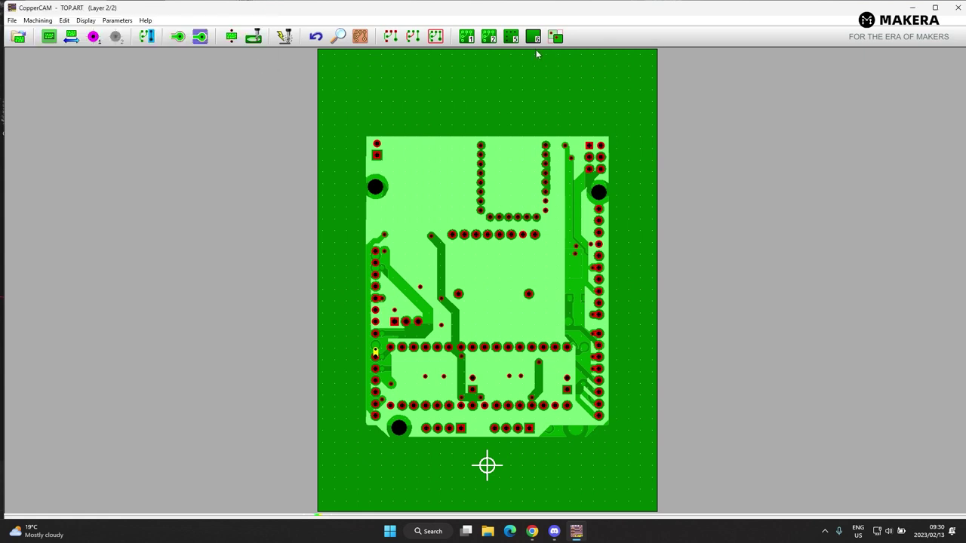
Switch to layer 1, show the machined-result rendering, and generate pad coating milling with the UV solder mask removal tool at 0.05 mm depth.
{"action": "left_click", "coordinate": [467, 36]}
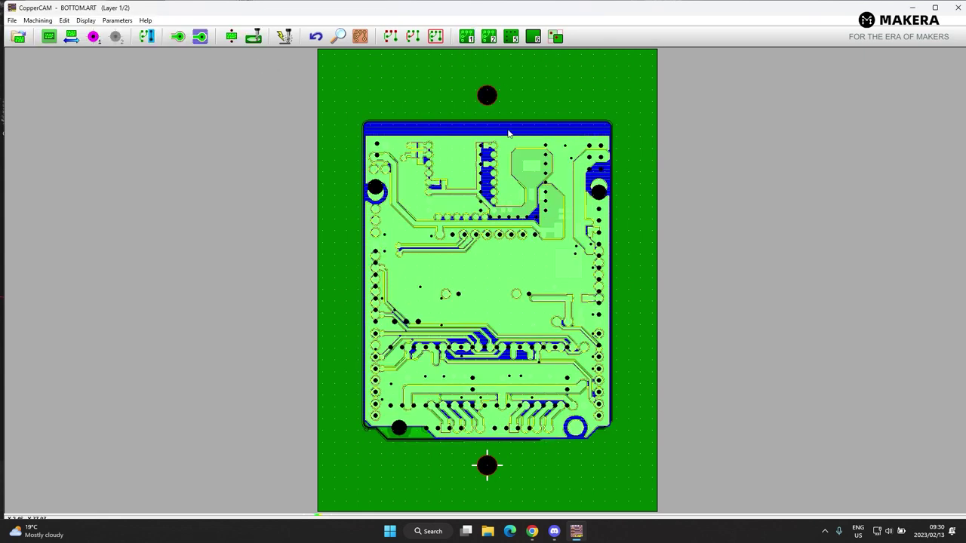
{"action": "left_click", "coordinate": [364, 40]}
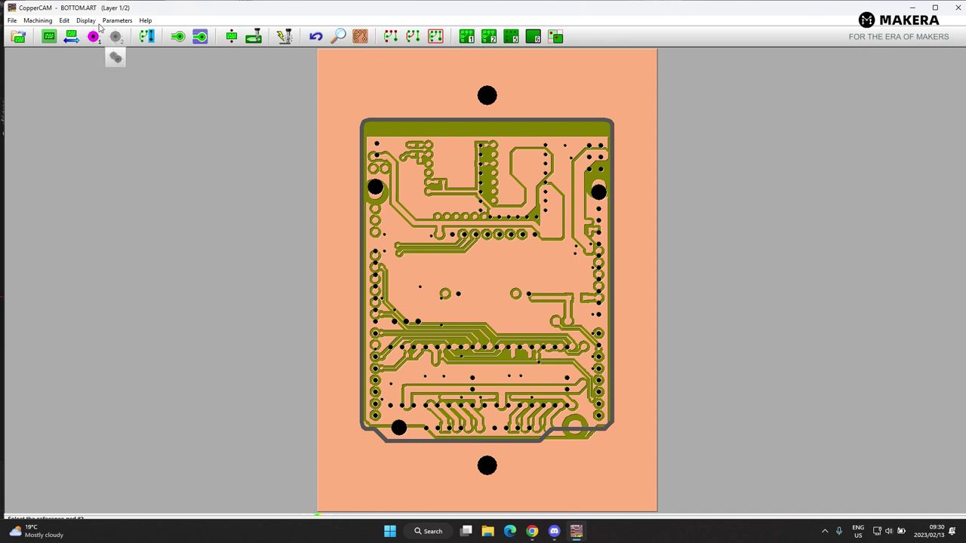
{"action": "left_click", "coordinate": [37, 20]}
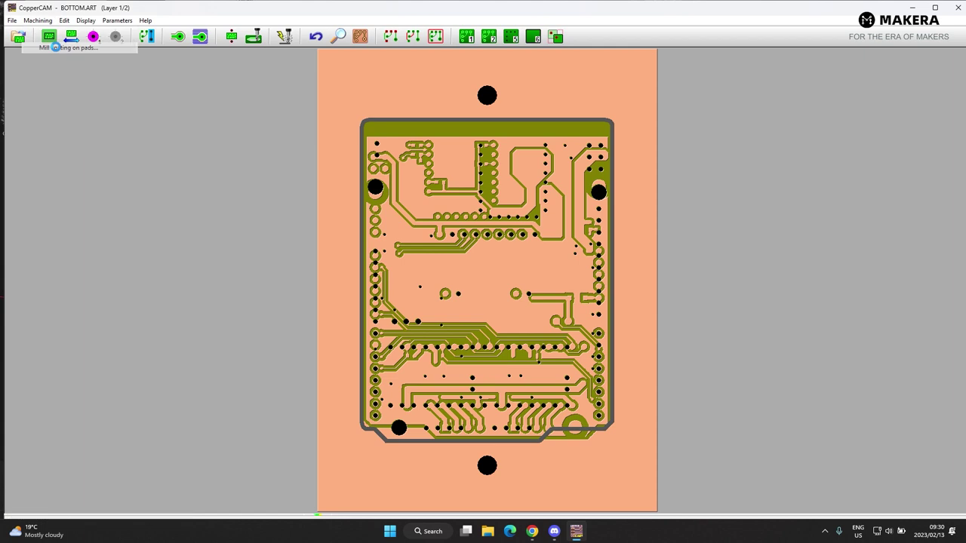
{"action": "left_click", "coordinate": [55, 47]}
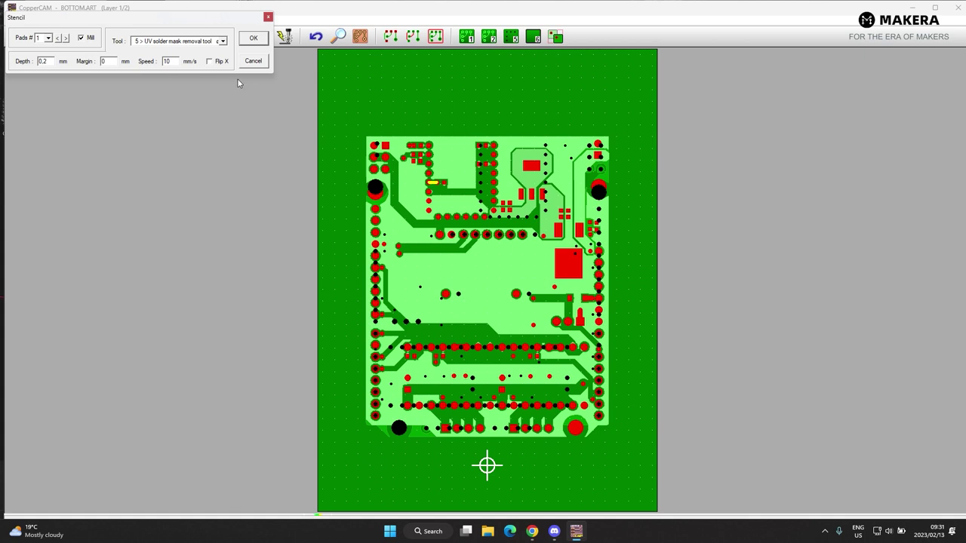
{"action": "left_click", "coordinate": [48, 61]}
{"action": "left_click", "coordinate": [254, 41]}
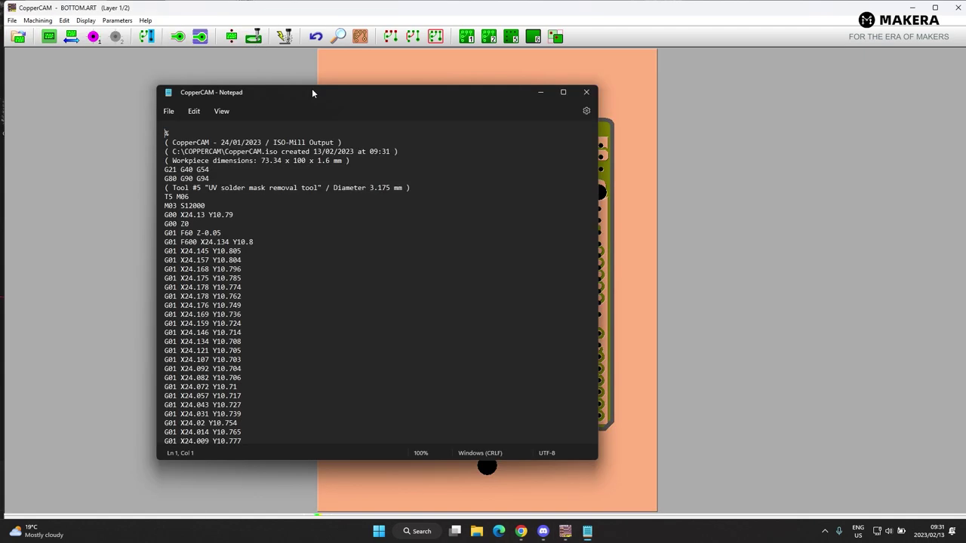
Save the layer 1 coating removal code as "Sample board op1soldermask removal" on the Desktop and close the file.
{"action": "left_click", "coordinate": [169, 110]}
{"action": "left_click", "coordinate": [197, 192]}
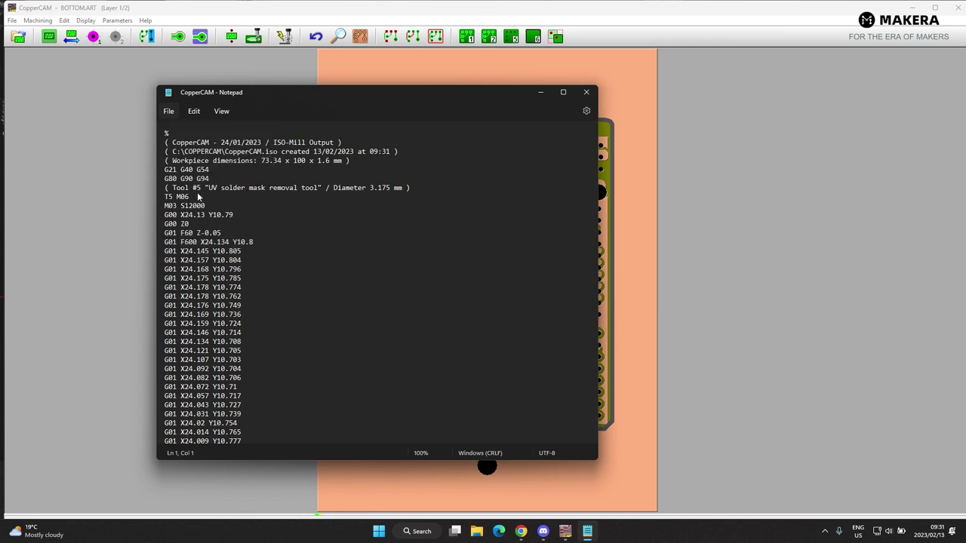
{"action": "left_click", "coordinate": [275, 303]}
{"action": "scroll", "coordinate": [204, 226], "scroll_direction": "up", "scroll_amount": 2}
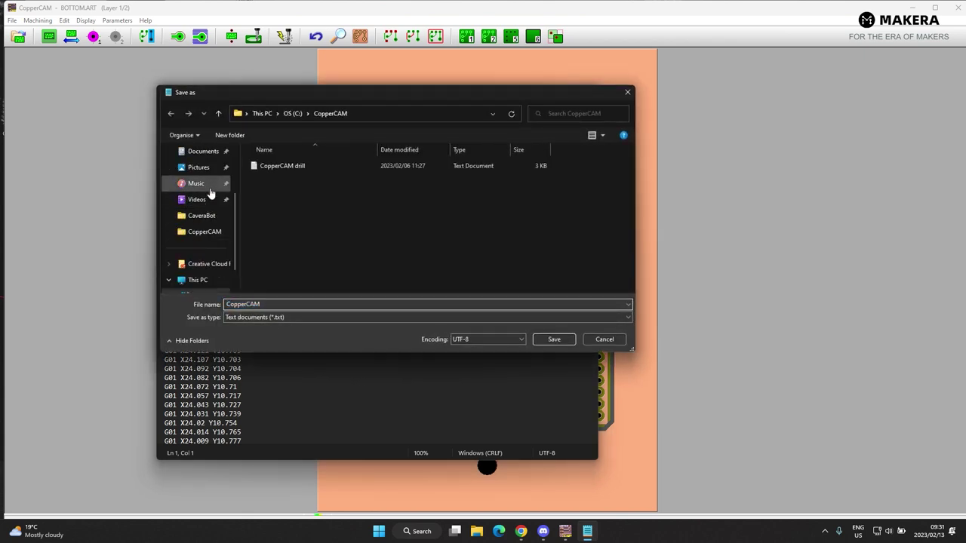
{"action": "left_click", "coordinate": [199, 184]}
{"action": "left_click", "coordinate": [329, 236]}
{"action": "left_click", "coordinate": [301, 304]}
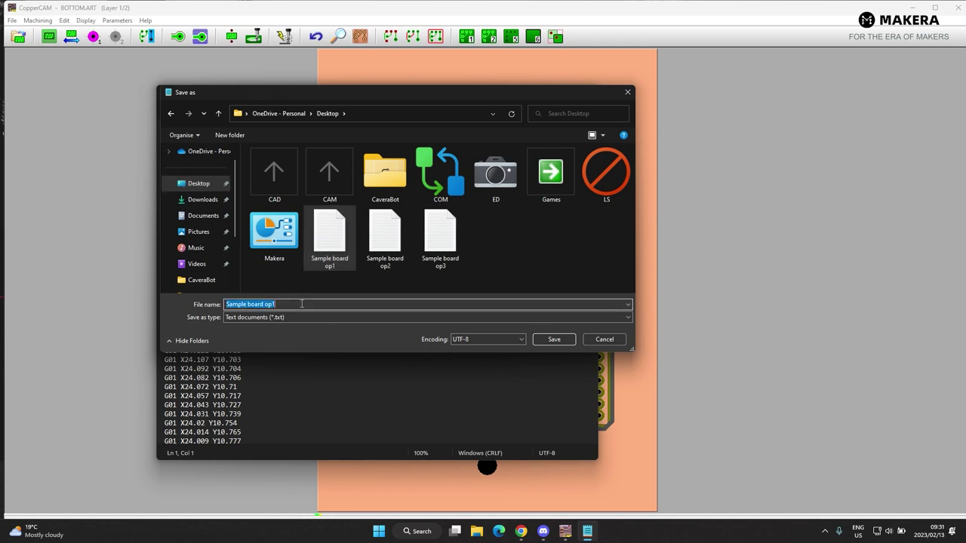
{"action": "left_click", "coordinate": [302, 304]}
{"action": "type", "text": "soldermask removal"}
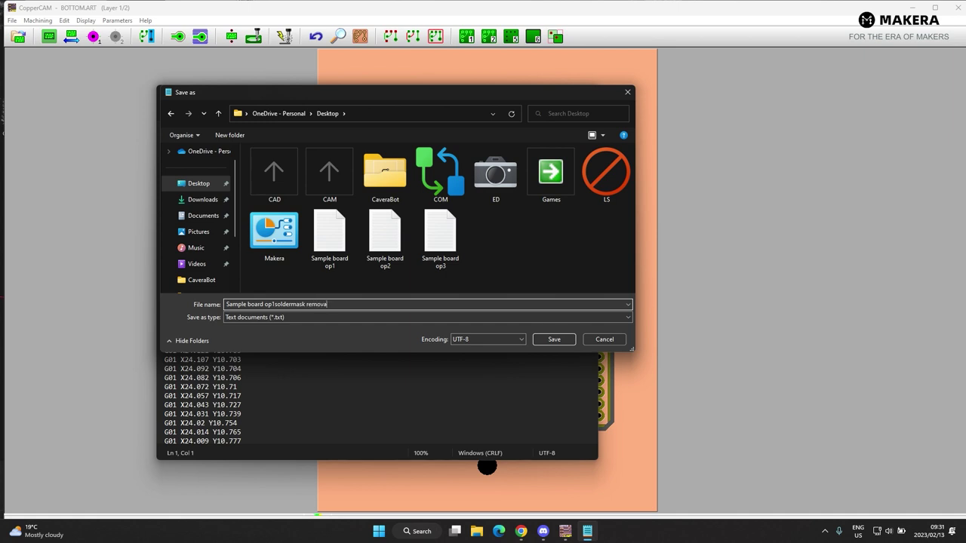
{"action": "left_click", "coordinate": [553, 339]}
{"action": "left_click", "coordinate": [586, 92]}
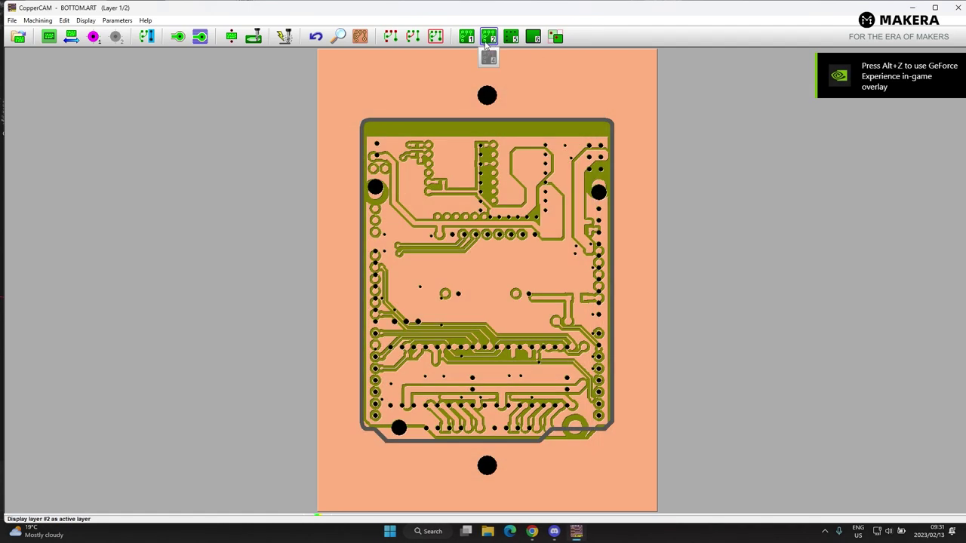
Generate pad coating milling for layer 2 with the UV solder mask removal tool at 0.05 mm depth.
{"action": "left_click", "coordinate": [488, 38]}
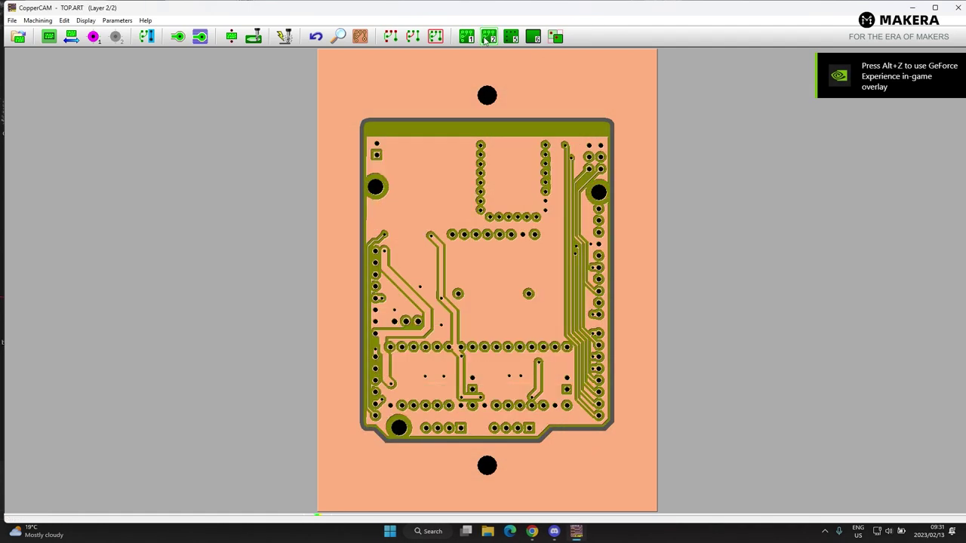
{"action": "left_click", "coordinate": [37, 21]}
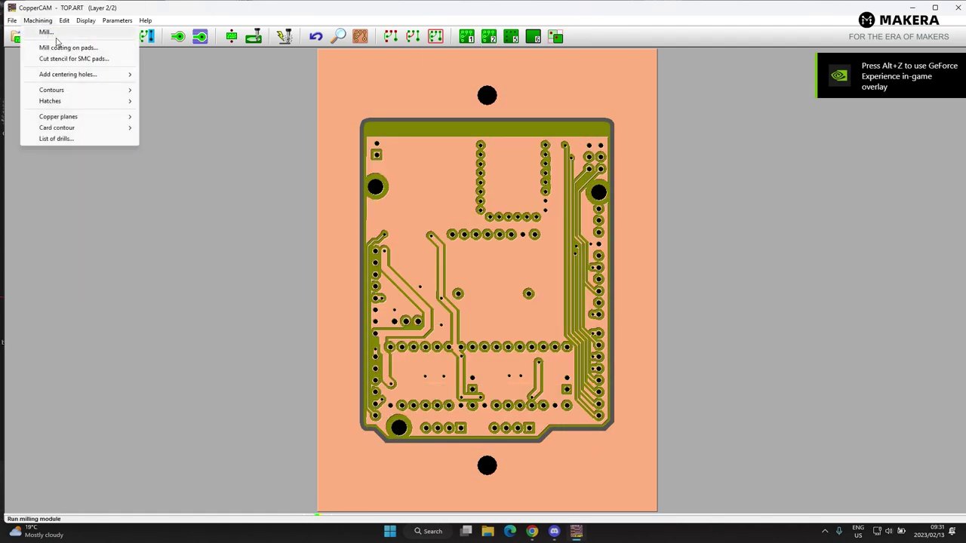
{"action": "left_click", "coordinate": [68, 46]}
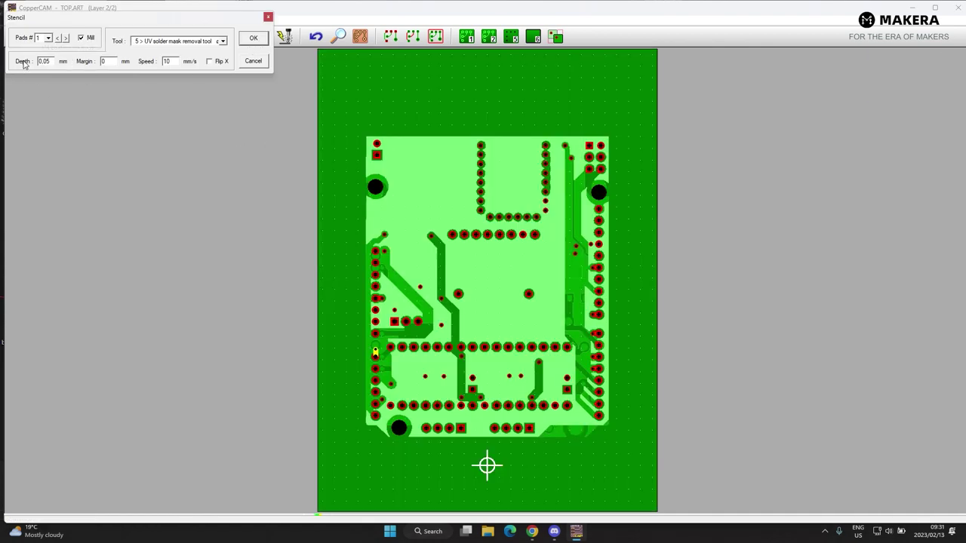
{"action": "left_click", "coordinate": [254, 38]}
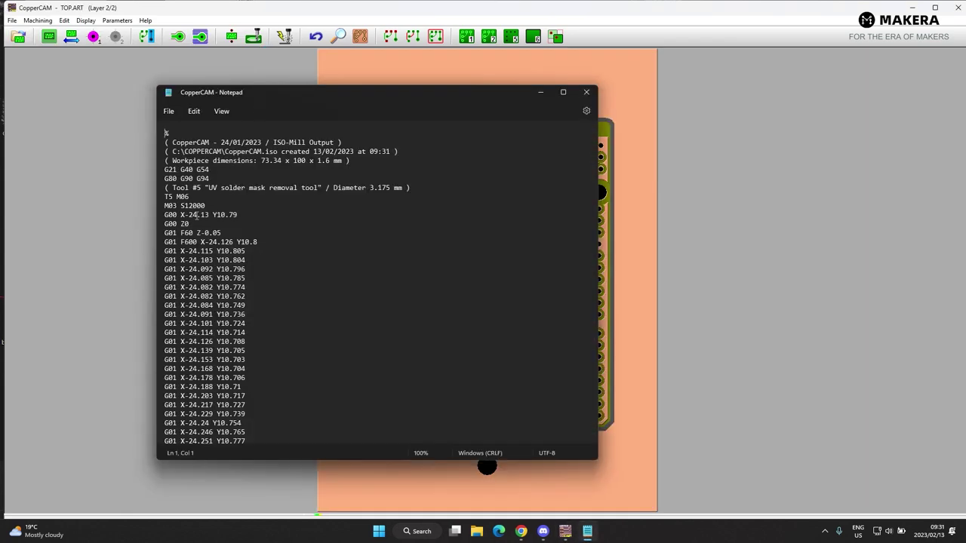
Save the layer 2 coating removal code as "Sample board op2soldermask removal" on the Desktop and close the file.
{"action": "left_click", "coordinate": [169, 112]}
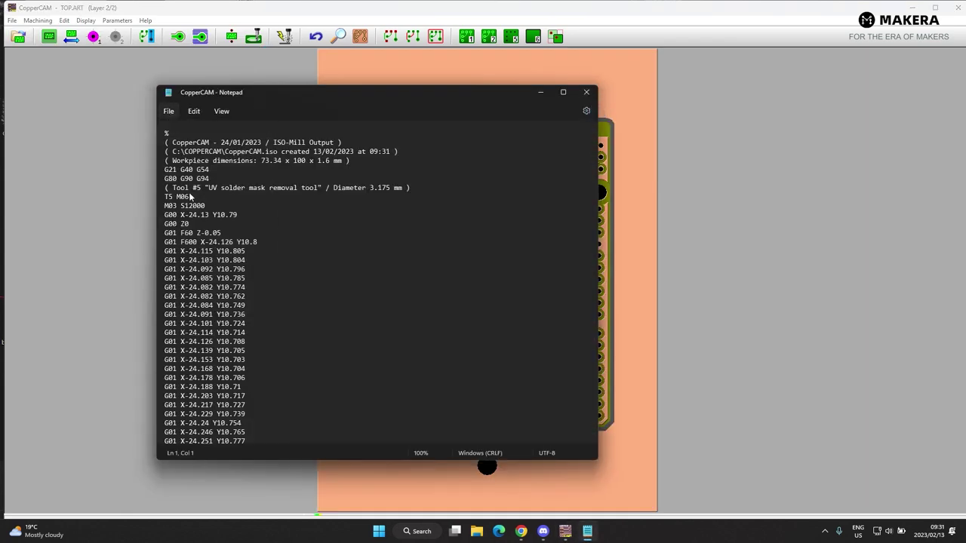
{"action": "left_click", "coordinate": [178, 196]}
{"action": "scroll", "coordinate": [208, 182], "scroll_direction": "up", "scroll_amount": 2}
{"action": "left_click", "coordinate": [198, 183]}
{"action": "left_click", "coordinate": [442, 240]}
{"action": "left_click", "coordinate": [280, 305]}
{"action": "left_click", "coordinate": [281, 305]}
{"action": "type", "text": "soldermask removal"}
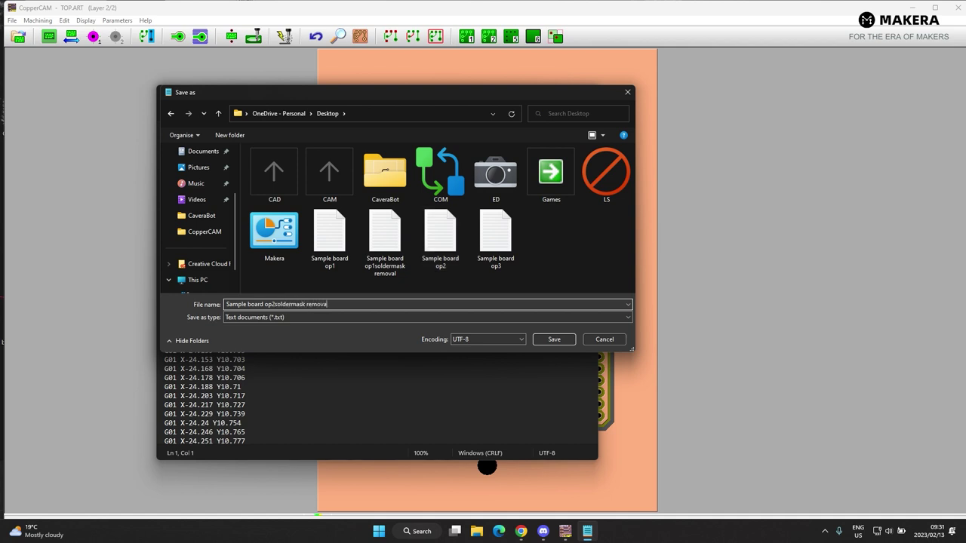
{"action": "left_click", "coordinate": [552, 339]}
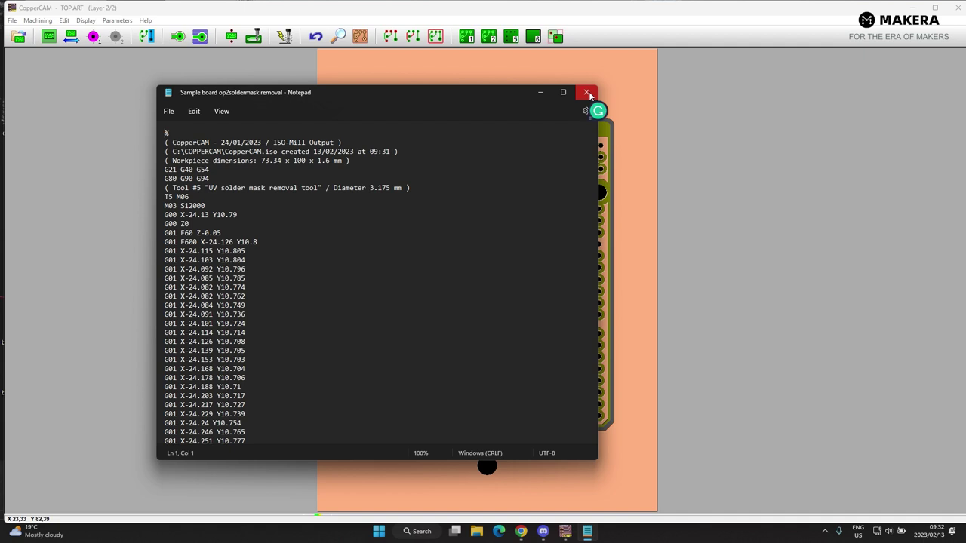
{"action": "left_click", "coordinate": [587, 92]}
Minimise the board window and move the five exported Sample board files together to a separate spot on the desktop.
{"action": "left_click", "coordinate": [913, 8]}
{"action": "left_click_drag", "start_coordinate": [89, 153], "coordinate": [1, 410]}
{"action": "left_click_drag", "start_coordinate": [35, 167], "coordinate": [207, 178]}
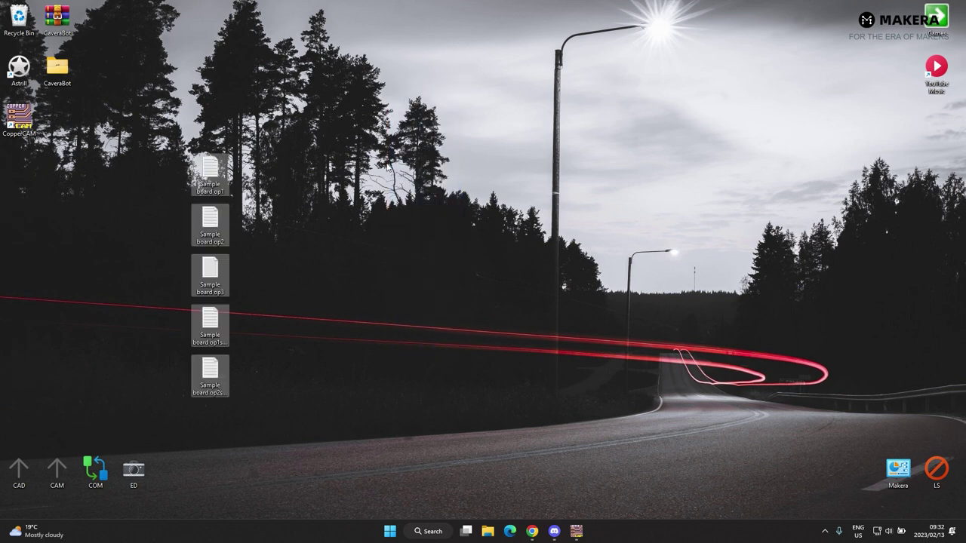
{"action": "left_click_drag", "start_coordinate": [280, 112], "coordinate": [158, 399]}
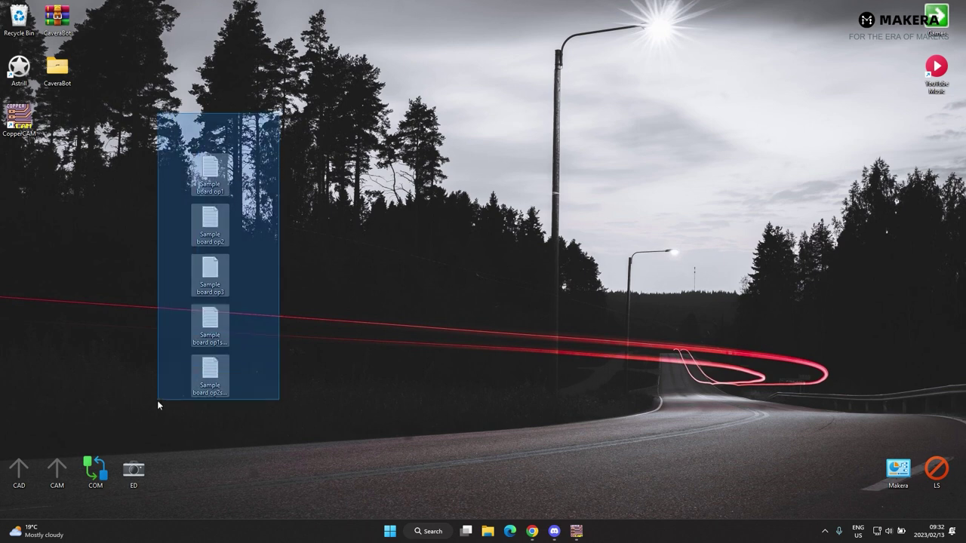
{"action": "left_click", "coordinate": [449, 308]}
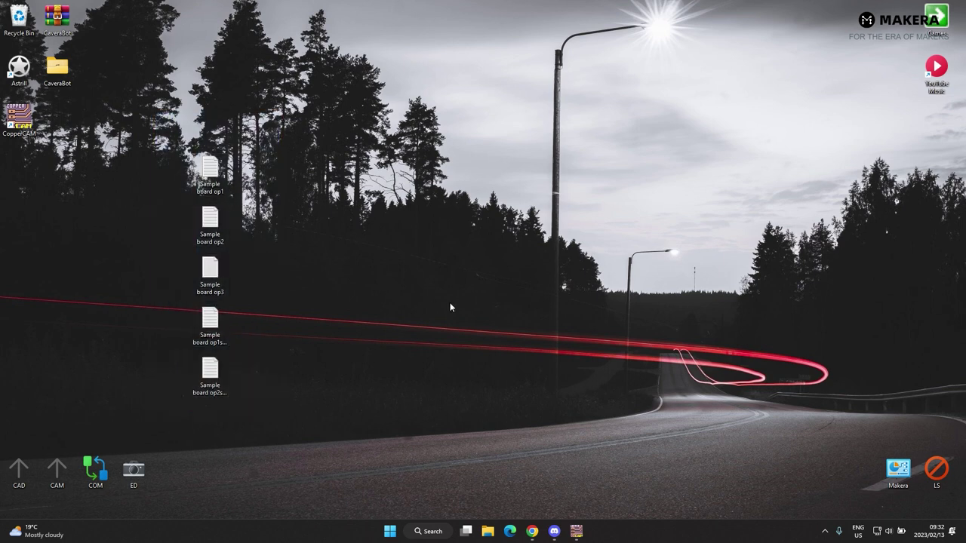
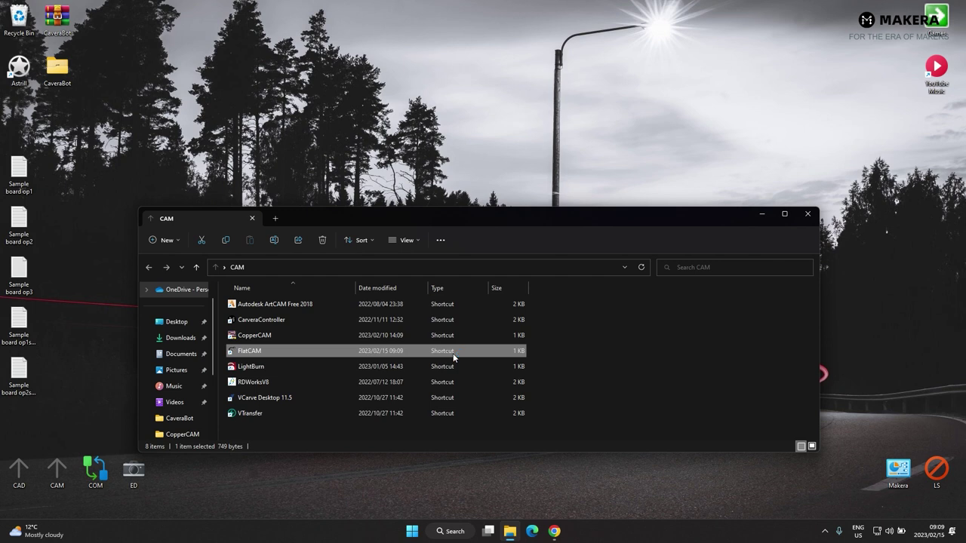
Minimise the CAM shortcuts folder, switch to FlatCAM, and open its application preferences.
{"action": "left_click", "coordinate": [761, 213]}
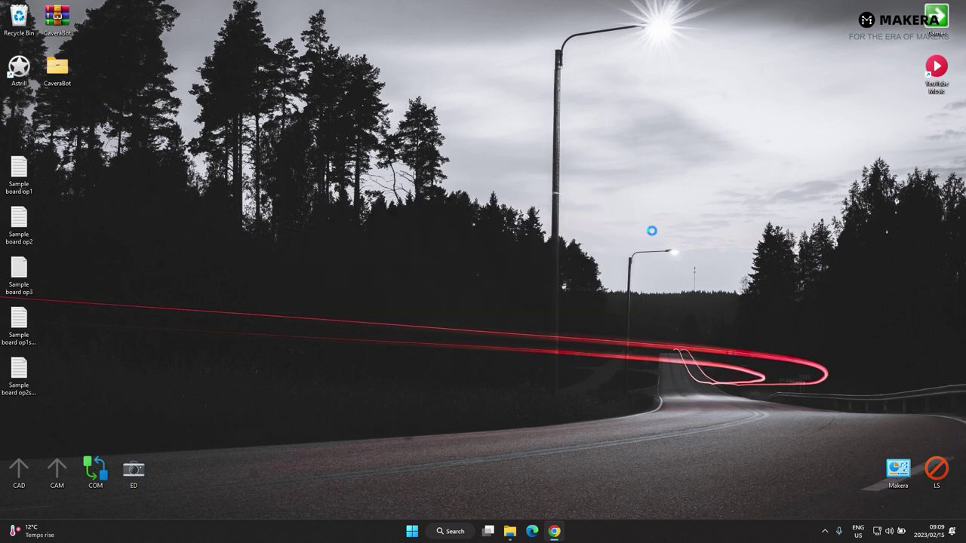
{"action": "scroll", "coordinate": [425, 257], "scroll_direction": "down", "scroll_amount": 2}
{"action": "scroll", "coordinate": [450, 268], "scroll_direction": "down", "scroll_amount": 1}
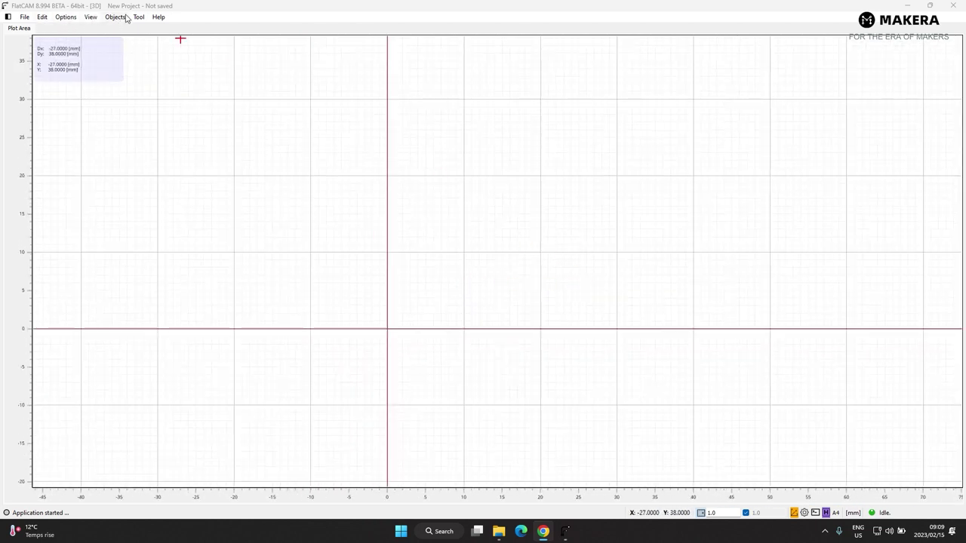
{"action": "left_click", "coordinate": [41, 20]}
{"action": "left_click", "coordinate": [83, 224]}
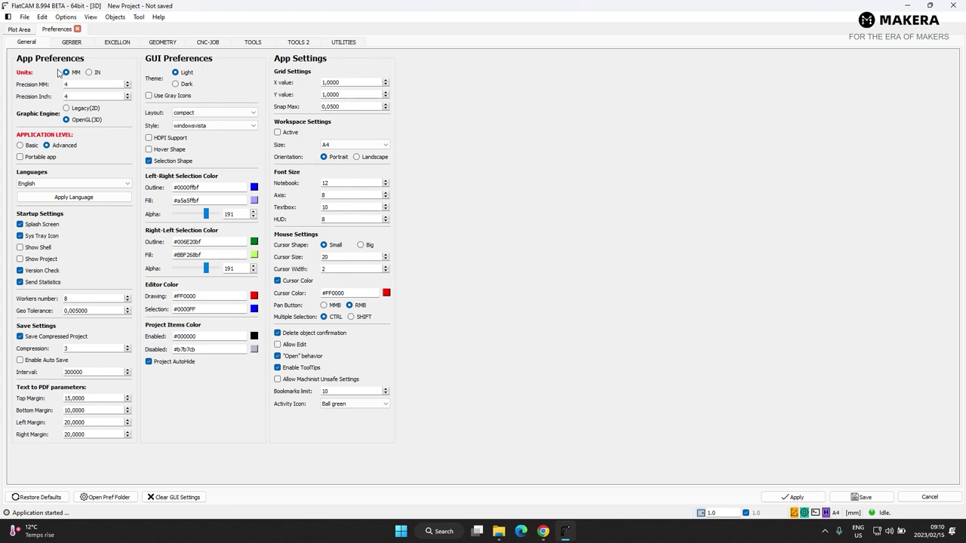
Review the general units setting and the Gerber, Excellon, Geometry, CNC-Job and Tools preference pages.
{"action": "mouse_move", "coordinate": [50, 87]}
{"action": "left_click", "coordinate": [73, 43]}
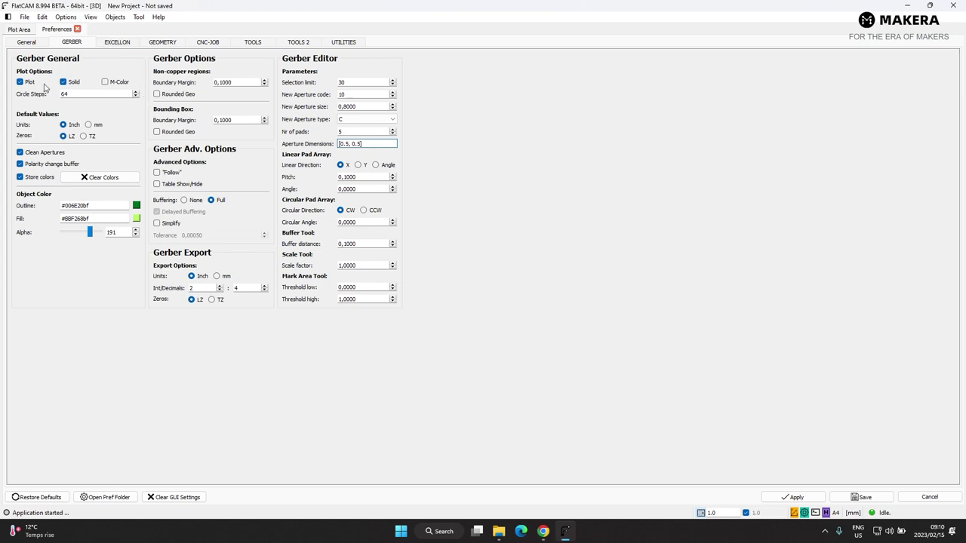
{"action": "left_click", "coordinate": [114, 44]}
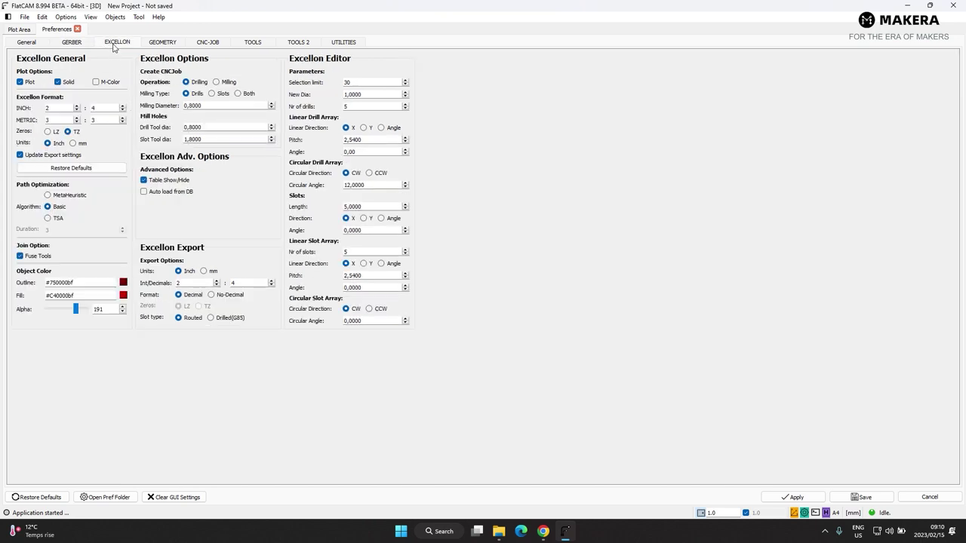
{"action": "left_click", "coordinate": [167, 42]}
{"action": "left_click", "coordinate": [207, 42]}
{"action": "left_click", "coordinate": [252, 43]}
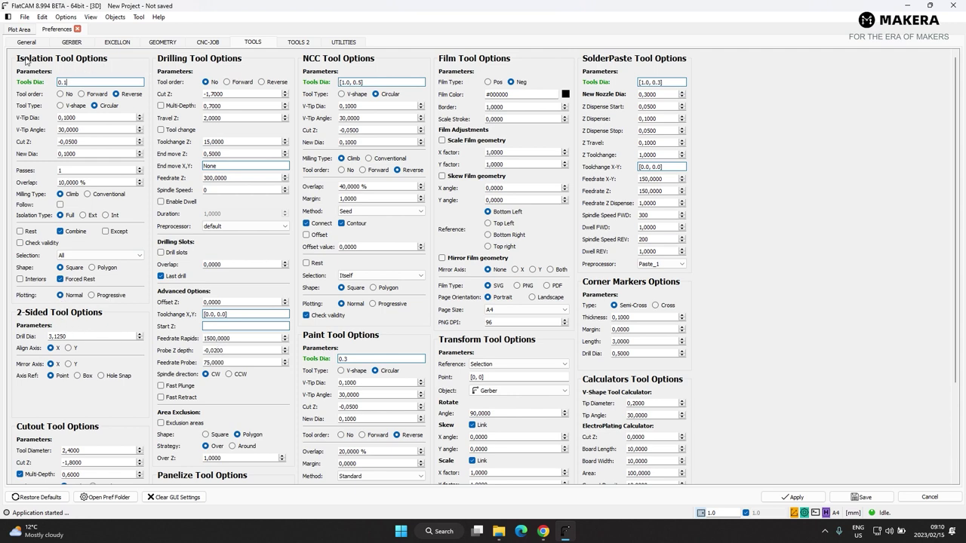
Open the calculators and calculate the V-shape tool diameter for a 0.2 mm tip, 30° tip angle and -0.1 mm cut depth.
{"action": "left_click", "coordinate": [89, 81]}
{"action": "left_click", "coordinate": [137, 17]}
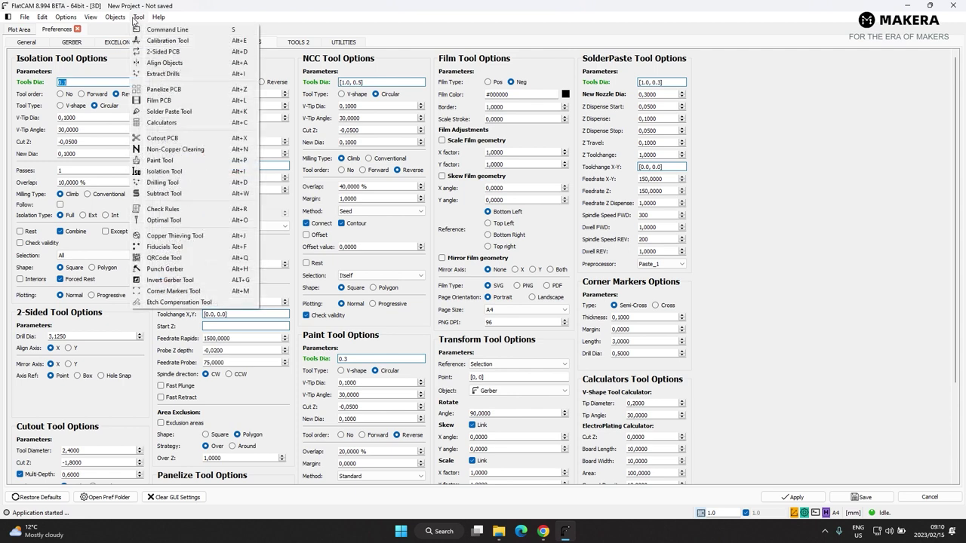
{"action": "left_click", "coordinate": [160, 124]}
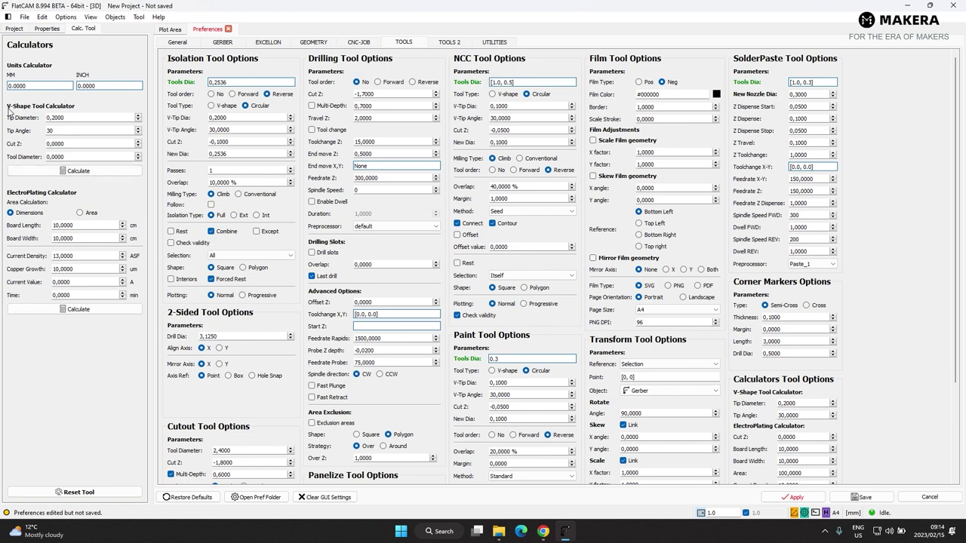
{"action": "left_click_drag", "start_coordinate": [85, 120], "coordinate": [47, 118]}
{"action": "key", "text": "Tab"}
{"action": "key", "text": "Tab"}
{"action": "type", "text": "-"}
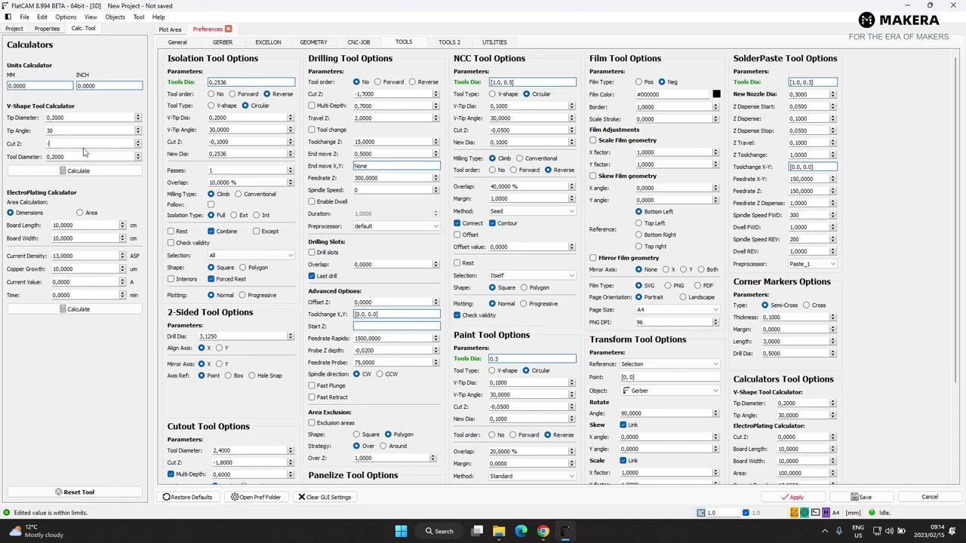
{"action": "type", "text": "0.1"}
{"action": "left_click", "coordinate": [76, 172]}
Set the isolation tool type to V-shape and its tool order to No, with 0.2536 as the tool diameter.
{"action": "left_click_drag", "start_coordinate": [72, 156], "coordinate": [46, 156]}
{"action": "left_click_drag", "start_coordinate": [209, 82], "coordinate": [229, 84]}
{"action": "double_click", "coordinate": [239, 154]}
{"action": "left_click", "coordinate": [257, 156]}
{"action": "left_click", "coordinate": [212, 106]}
{"action": "left_click", "coordinate": [212, 94]}
{"action": "left_click", "coordinate": [254, 182]}
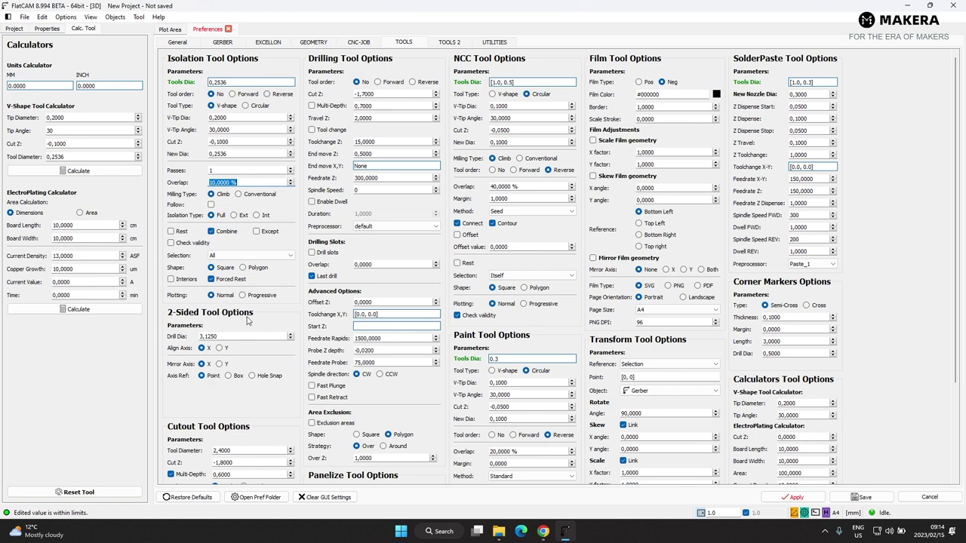
Set the 2-sided tool's drill diameter to 3.175 and the cutout tool diameter to 0.8.
{"action": "left_click", "coordinate": [233, 335]}
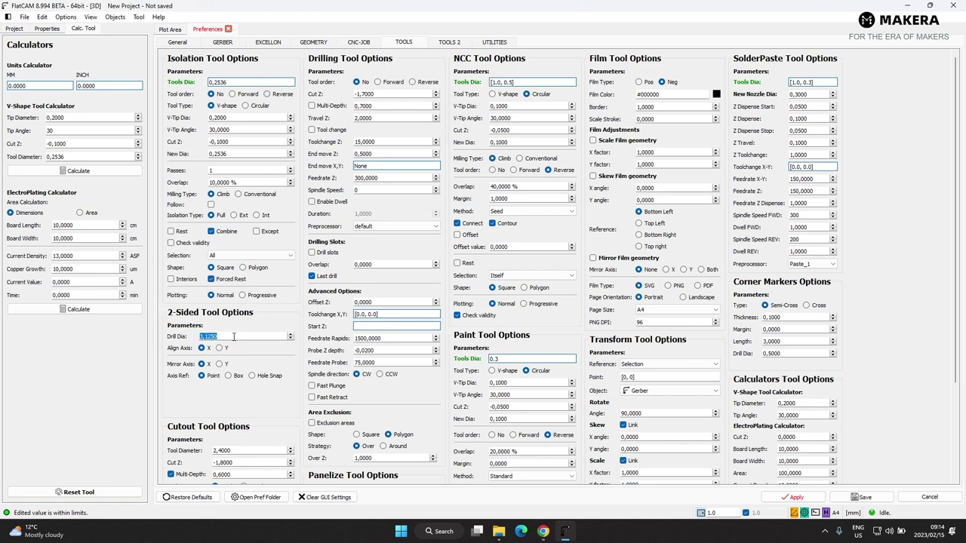
{"action": "type", "text": "3"}
{"action": "scroll", "coordinate": [193, 391], "scroll_direction": "down", "scroll_amount": 3}
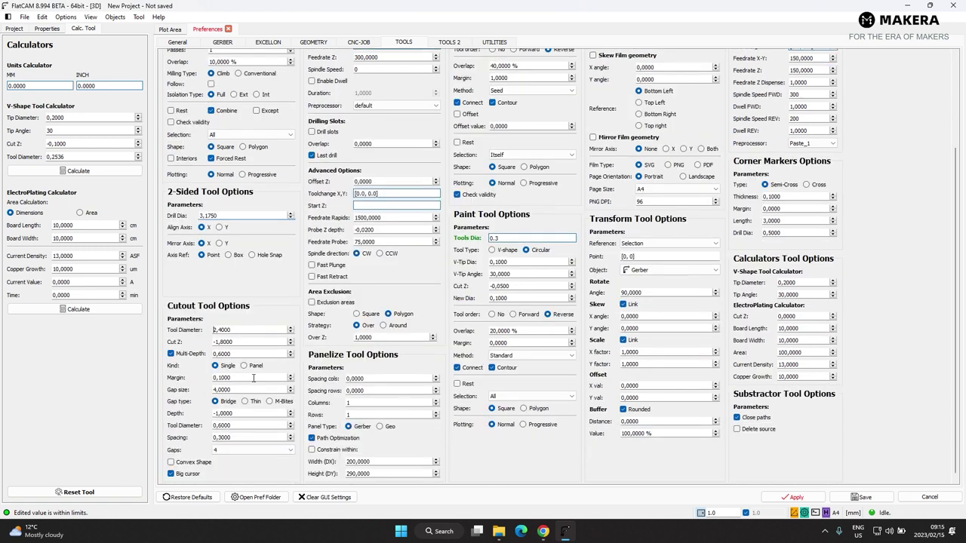
{"action": "double_click", "coordinate": [234, 329]}
{"action": "type", "text": "."}
{"action": "key", "text": "Tab"}
{"action": "left_click", "coordinate": [226, 342]}
{"action": "left_click", "coordinate": [245, 354]}
Set the drilling tool's cut depth to -1.8.
{"action": "scroll", "coordinate": [240, 375], "scroll_direction": "up", "scroll_amount": 3}
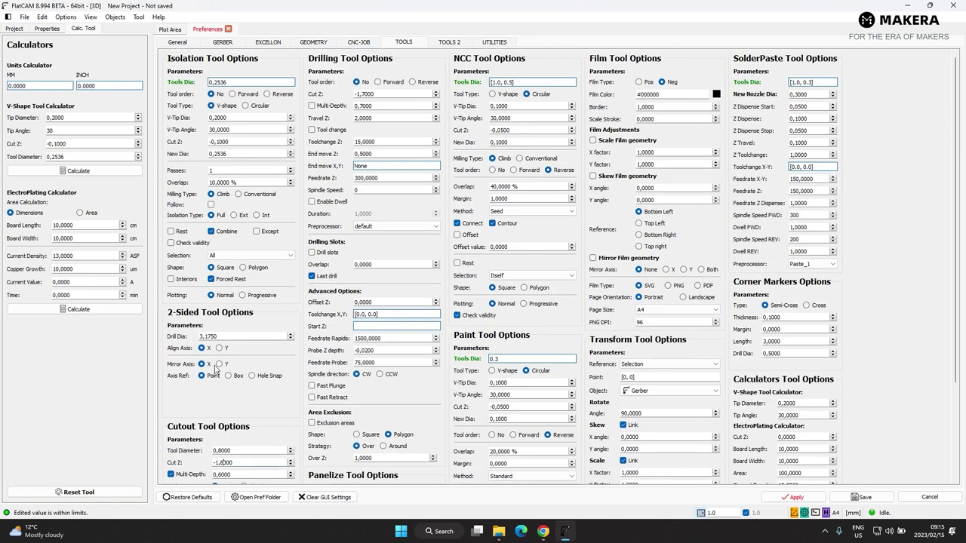
{"action": "left_click", "coordinate": [374, 93]}
{"action": "left_click", "coordinate": [366, 94]}
{"action": "left_click", "coordinate": [388, 117]}
{"action": "scroll", "coordinate": [325, 226], "scroll_direction": "down", "scroll_amount": 4}
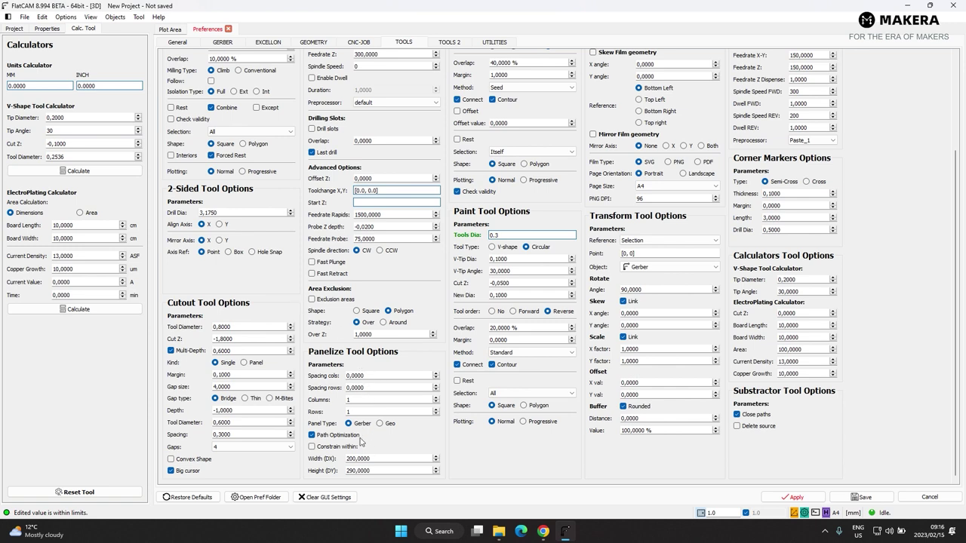
{"action": "scroll", "coordinate": [369, 398], "scroll_direction": "up", "scroll_amount": 3}
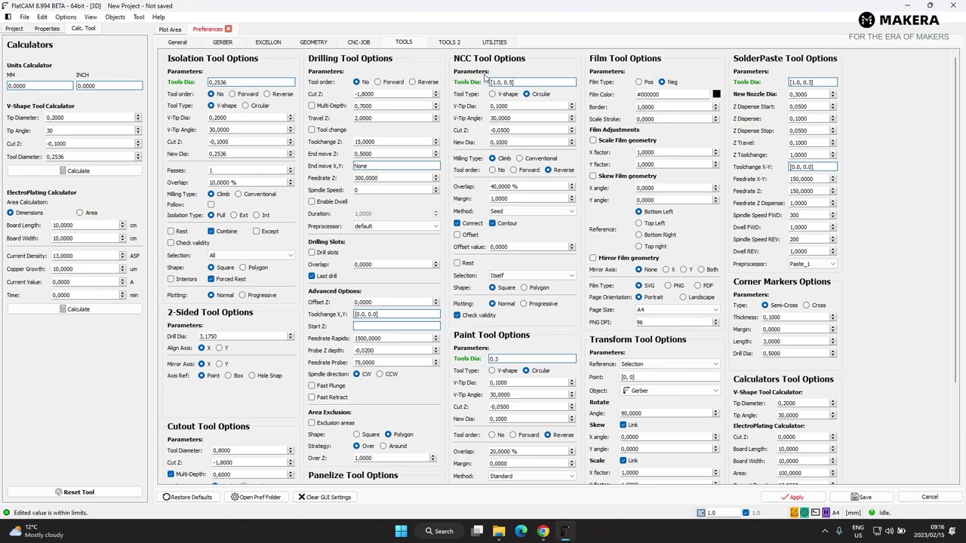
Set the paint tool to V-shape with a 0.2268 tool diameter, 0.3 V-tip diameter and -0.05 cut depth.
{"action": "double_click", "coordinate": [505, 360]}
{"action": "scroll", "coordinate": [520, 346], "scroll_direction": "down", "scroll_amount": 1}
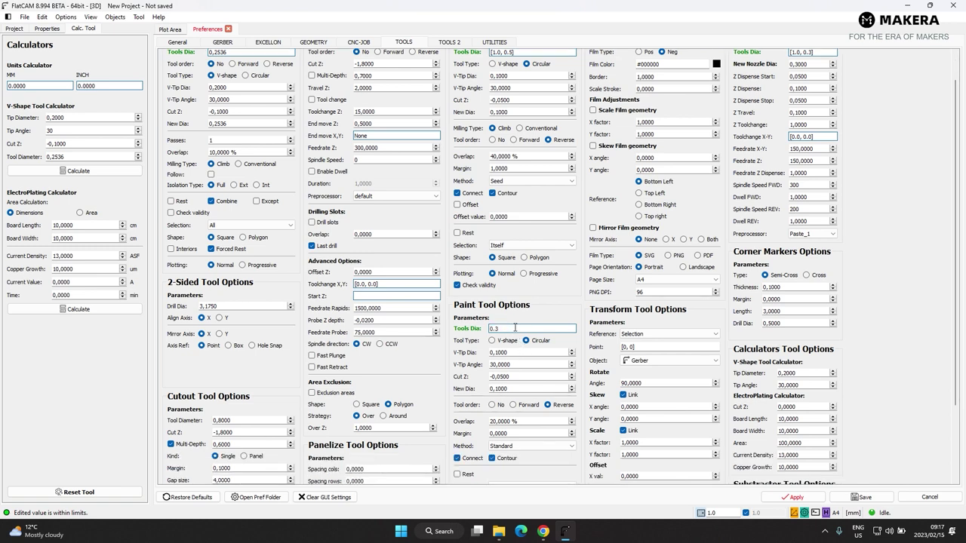
{"action": "type", "text": "0,2536"}
{"action": "key", "text": "Return"}
{"action": "double_click", "coordinate": [496, 330]}
{"action": "left_click", "coordinate": [496, 330]}
{"action": "scroll", "coordinate": [510, 363], "scroll_direction": "down", "scroll_amount": 2}
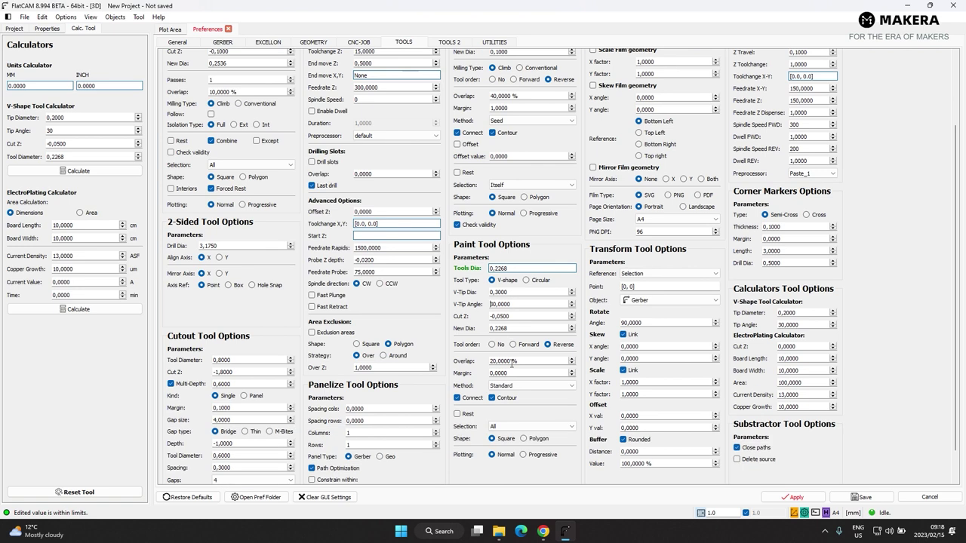
{"action": "scroll", "coordinate": [569, 394], "scroll_direction": "up", "scroll_amount": 3}
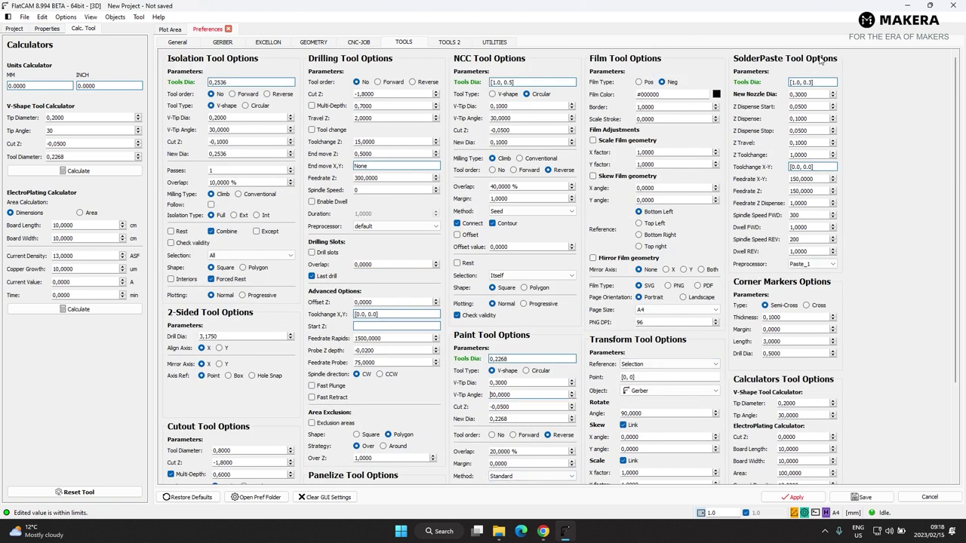
Review the remaining tool options and the Excellon, Gerber and G-code file associations in the preferences.
{"action": "scroll", "coordinate": [808, 370], "scroll_direction": "down", "scroll_amount": 2}
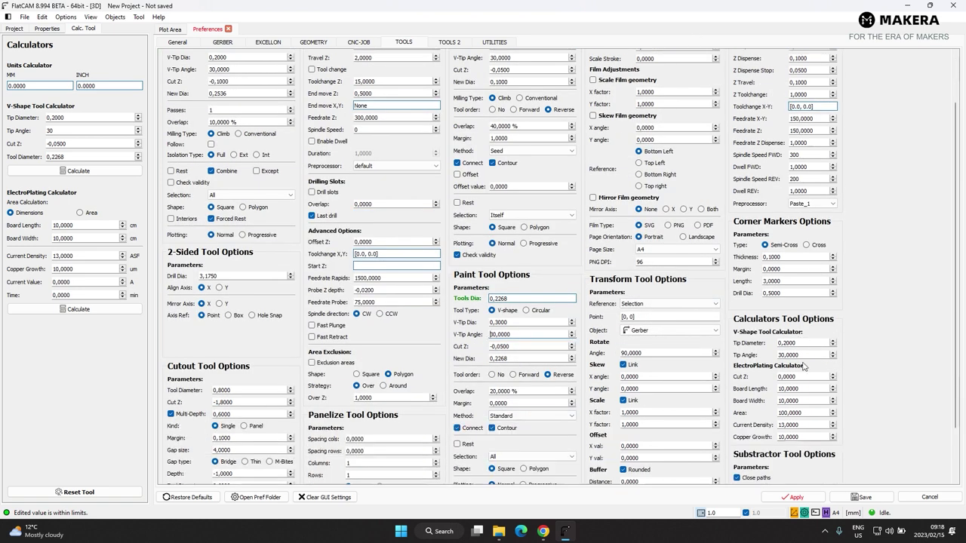
{"action": "left_click", "coordinate": [450, 42]}
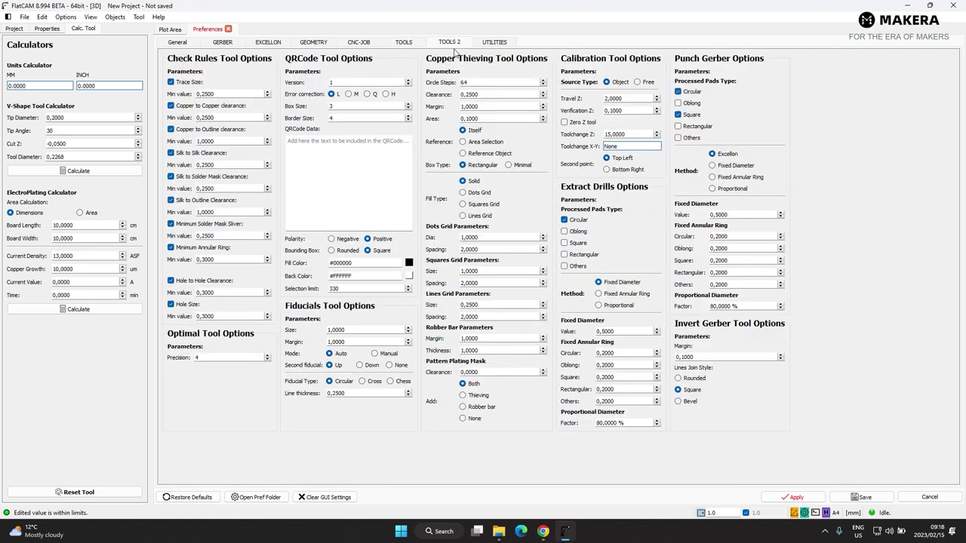
{"action": "left_click", "coordinate": [494, 43]}
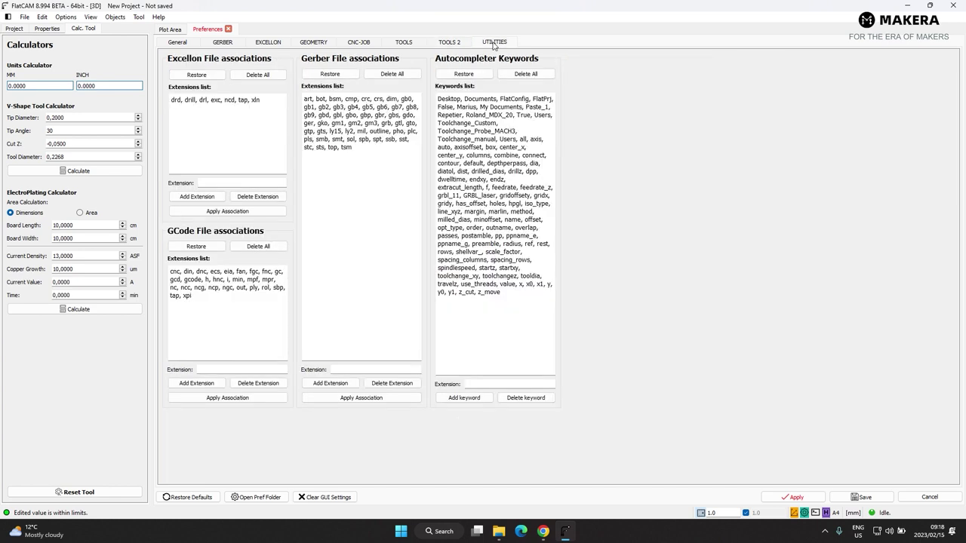
{"action": "triple_click", "coordinate": [272, 99]}
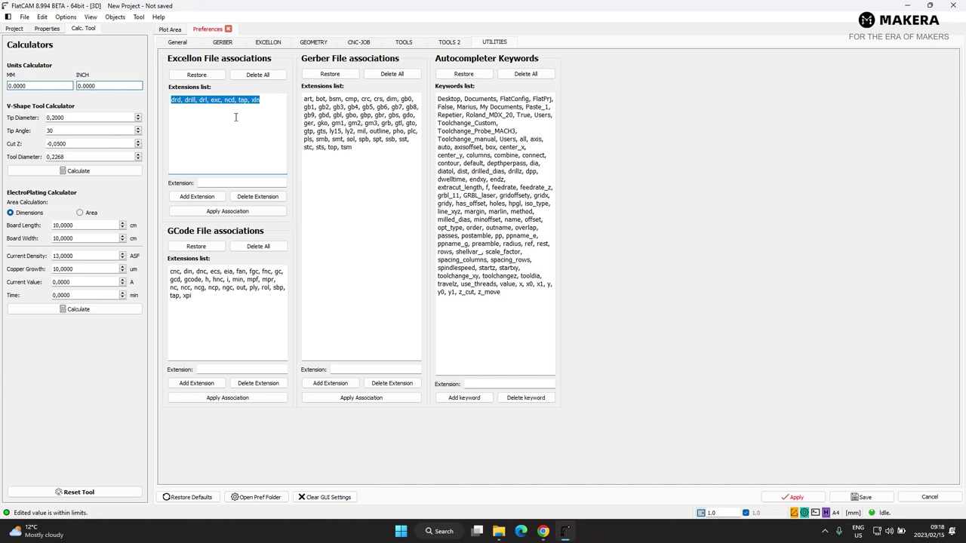
{"action": "left_click", "coordinate": [269, 109]}
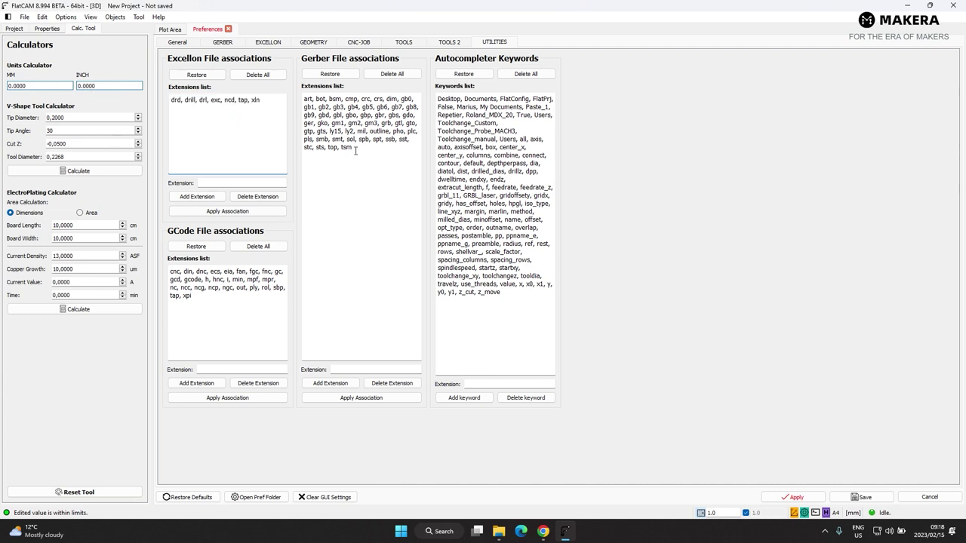
{"action": "triple_click", "coordinate": [361, 146]}
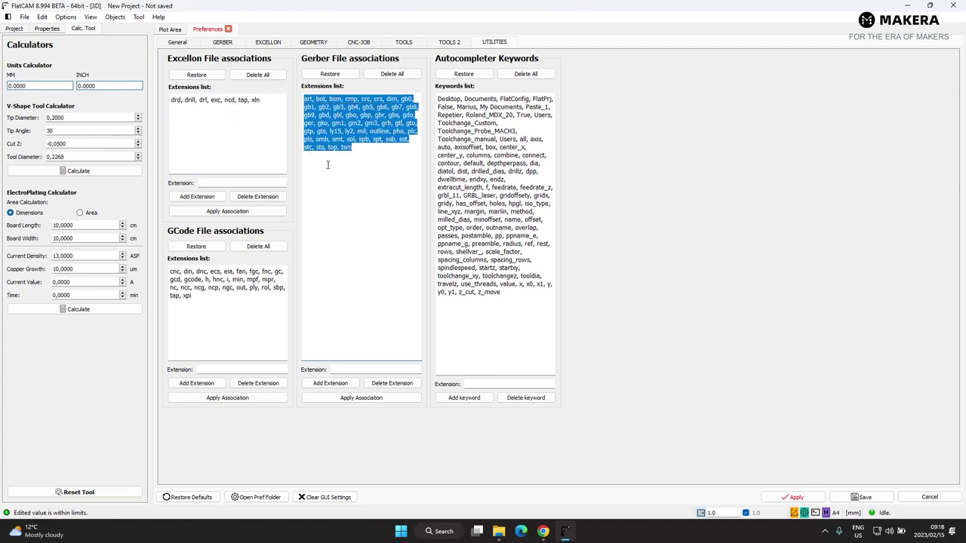
{"action": "triple_click", "coordinate": [205, 288]}
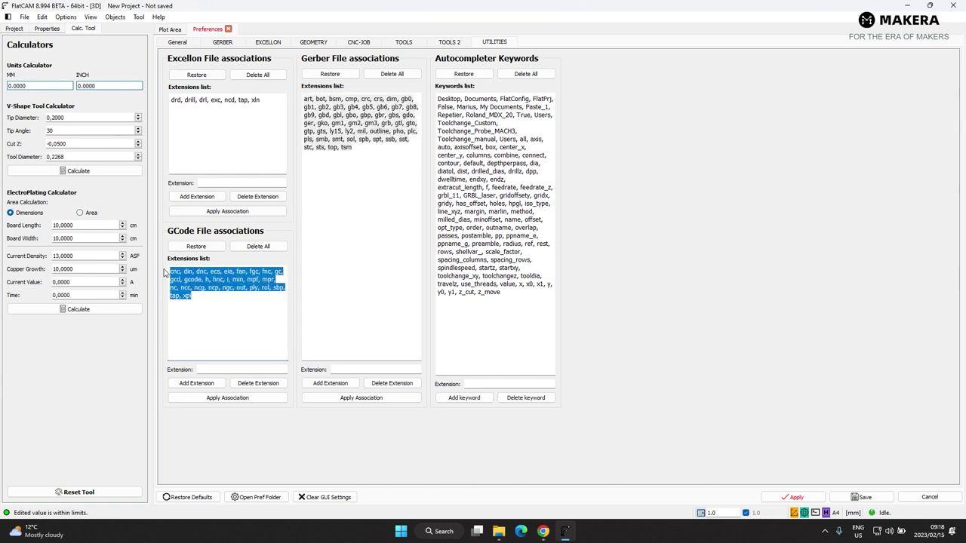
{"action": "left_click", "coordinate": [240, 316]}
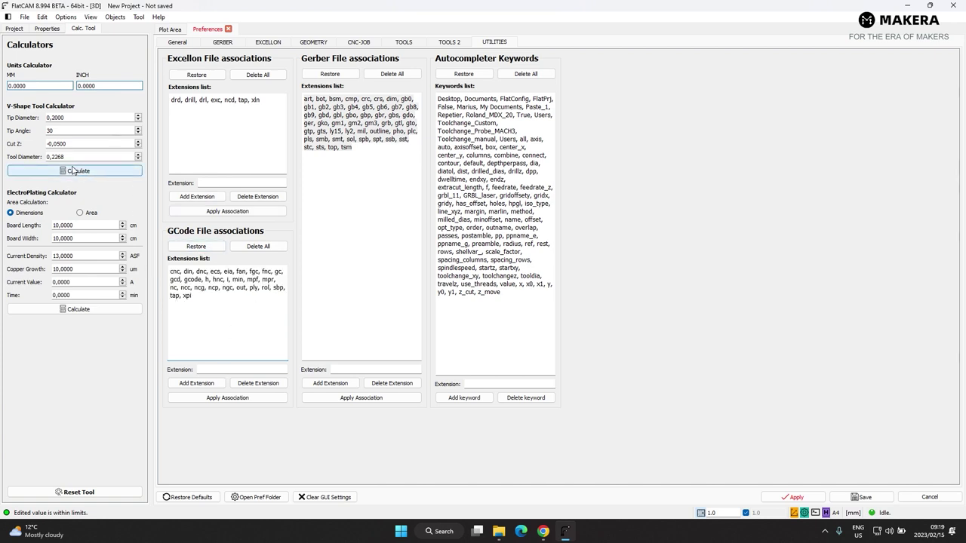
Apply and save the edited tool preferences.
{"action": "left_click", "coordinate": [801, 497]}
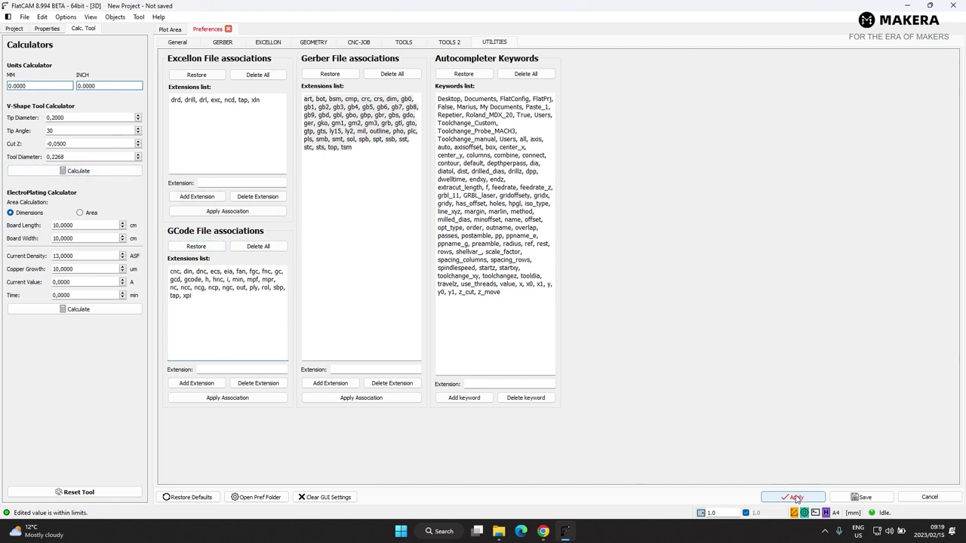
{"action": "left_click", "coordinate": [865, 497]}
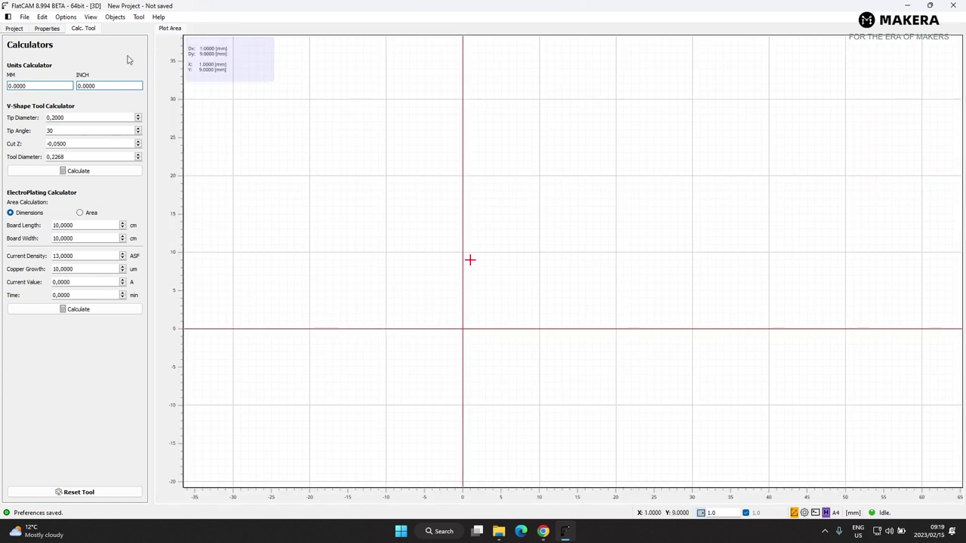
Reopen the preferences and set the interface layout to standard in the general settings.
{"action": "left_click", "coordinate": [65, 17]}
{"action": "left_click", "coordinate": [108, 21]}
{"action": "left_click", "coordinate": [114, 17]}
{"action": "mouse_move", "coordinate": [140, 17]}
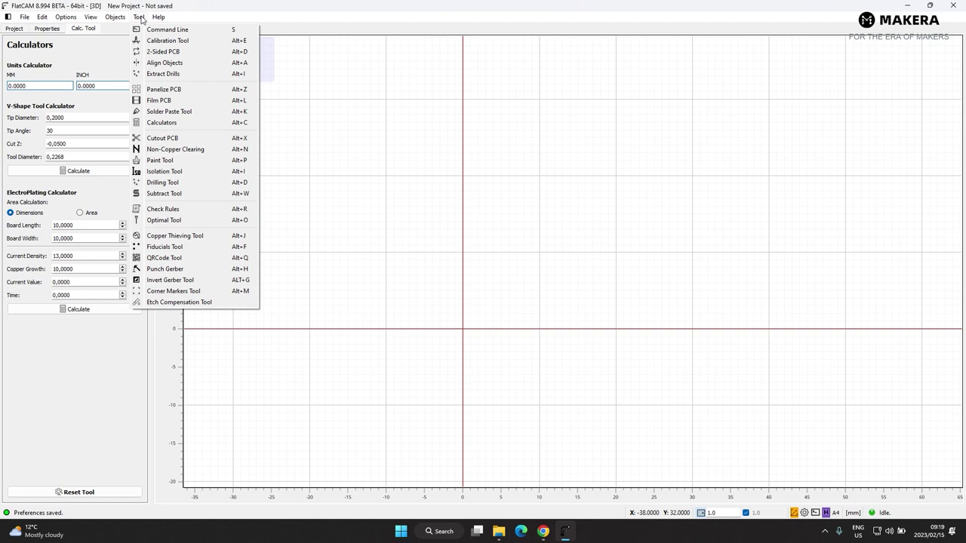
{"action": "mouse_move", "coordinate": [43, 17]}
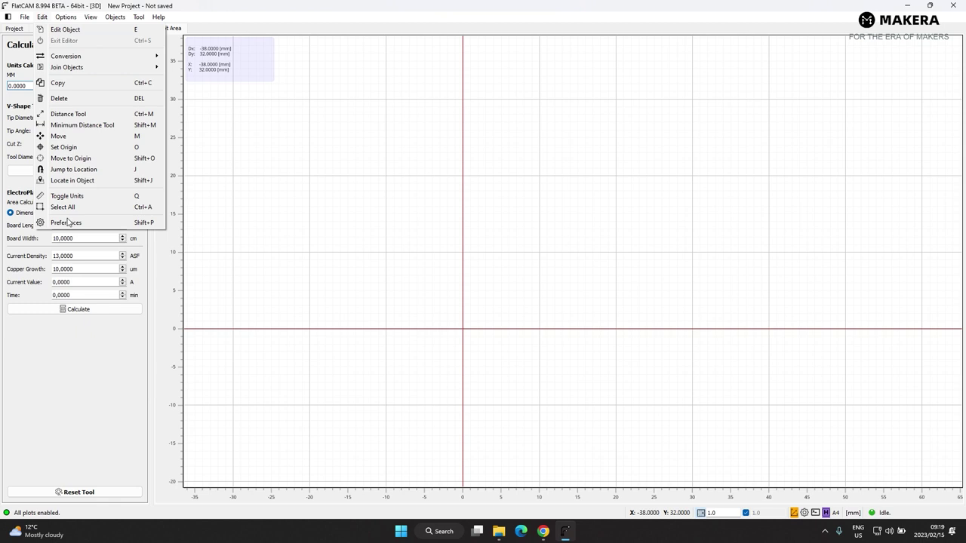
{"action": "left_click", "coordinate": [68, 222]}
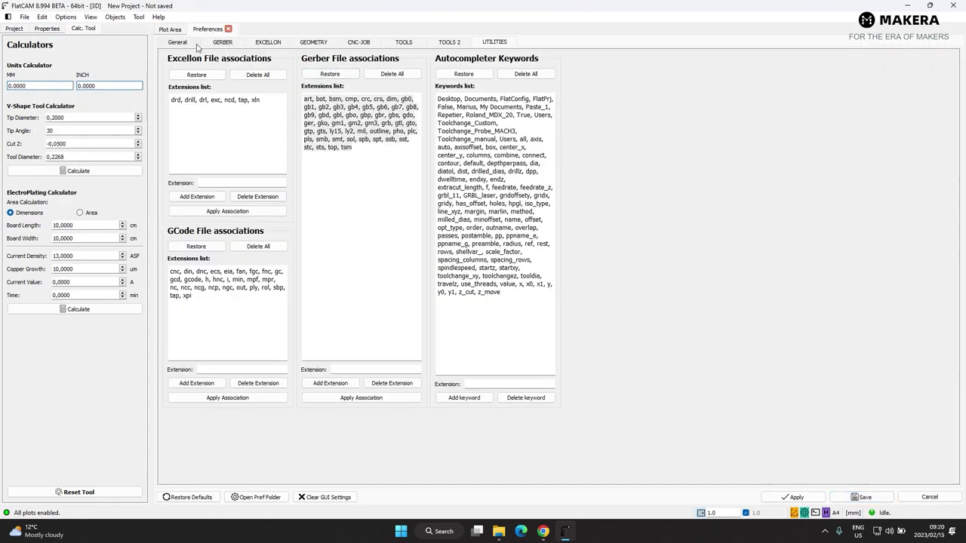
{"action": "left_click", "coordinate": [186, 44]}
{"action": "left_click", "coordinate": [365, 112]}
{"action": "left_click", "coordinate": [360, 128]}
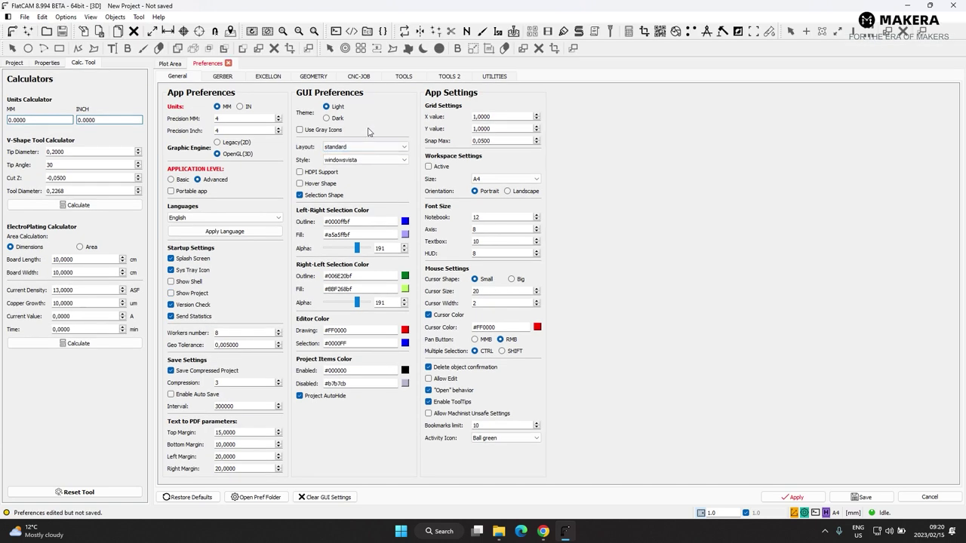
Set the interface style to Windows, and apply and save the preferences.
{"action": "left_click", "coordinate": [401, 161]}
{"action": "left_click", "coordinate": [368, 174]}
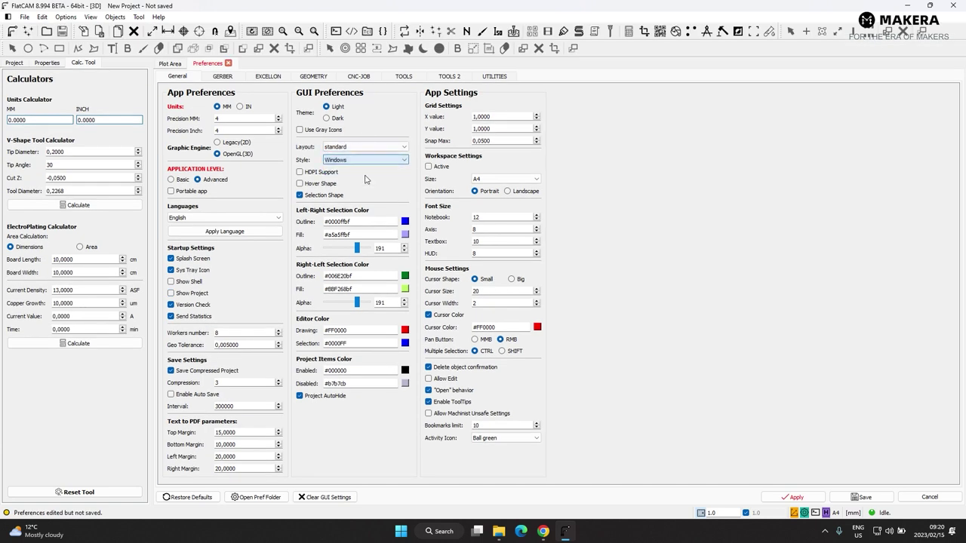
{"action": "left_click", "coordinate": [792, 497]}
{"action": "left_click", "coordinate": [865, 497]}
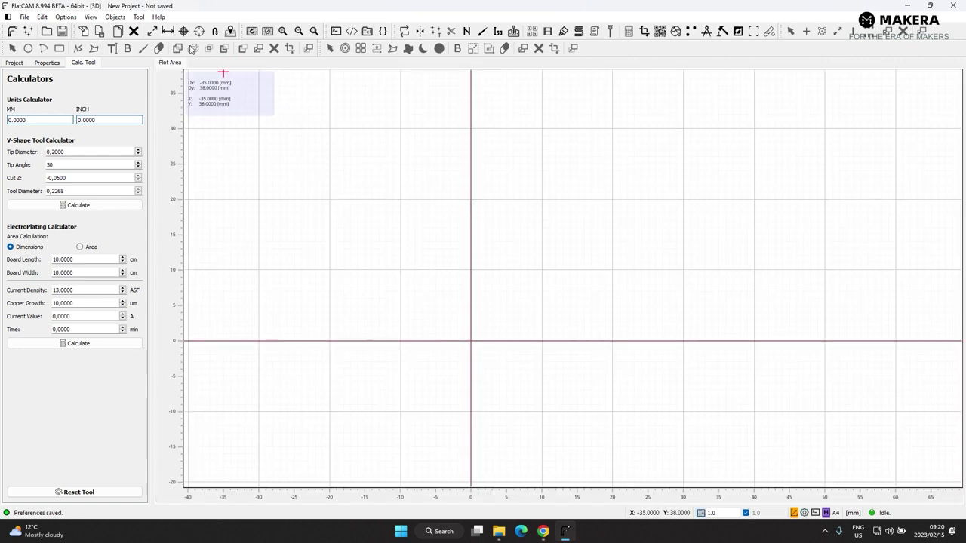
Open the Gerber files BOTTOM, TOP, SOLDER_TOP and SOLDER_BOTTOM together from the CaveraBot folder.
{"action": "left_click", "coordinate": [24, 17]}
{"action": "mouse_move", "coordinate": [46, 51]}
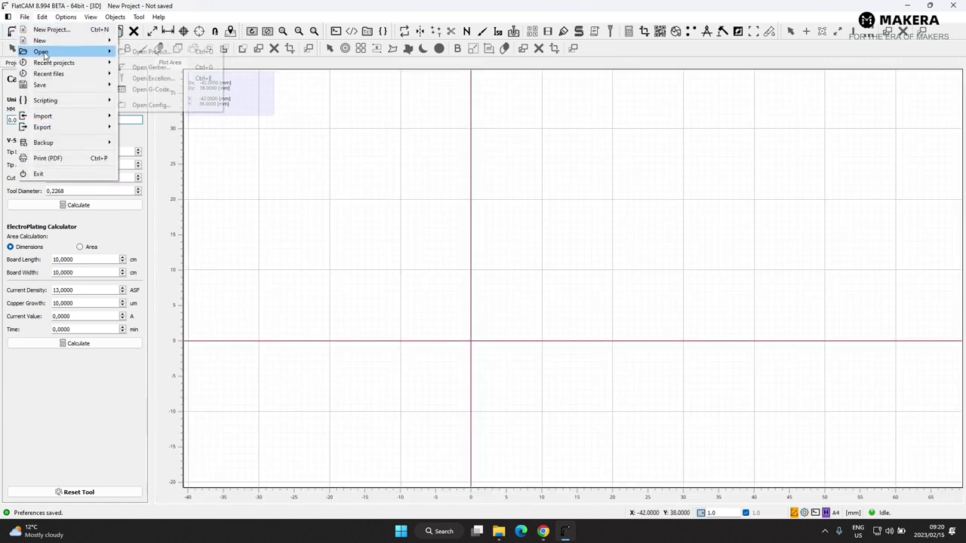
{"action": "left_click", "coordinate": [155, 67]}
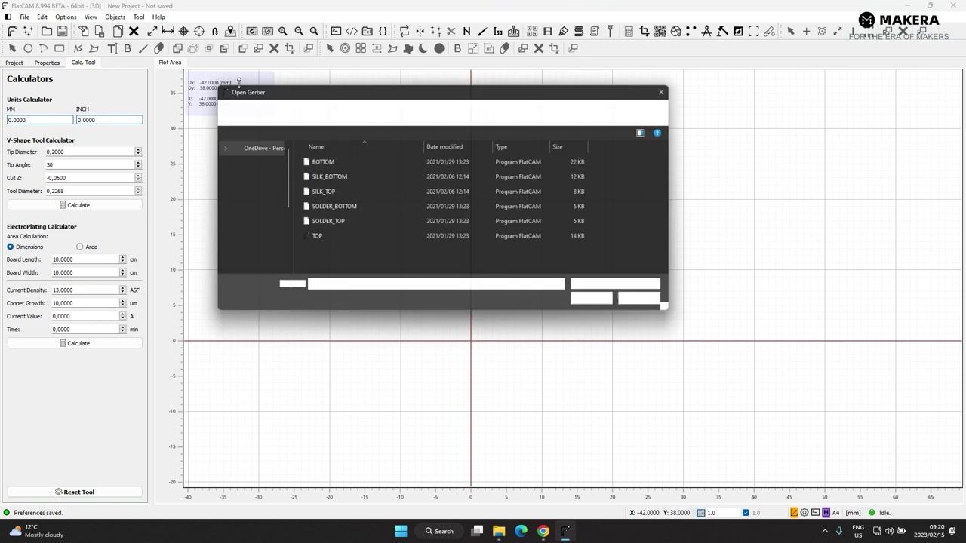
{"action": "left_click", "coordinate": [301, 162]}
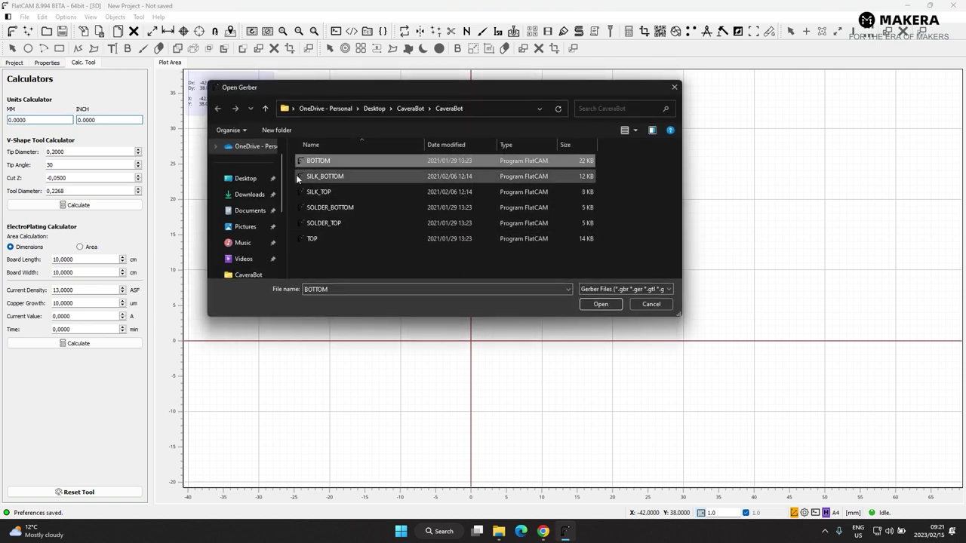
{"action": "left_click", "coordinate": [311, 238], "text": "ctrl"}
{"action": "left_click", "coordinate": [323, 224], "text": "ctrl"}
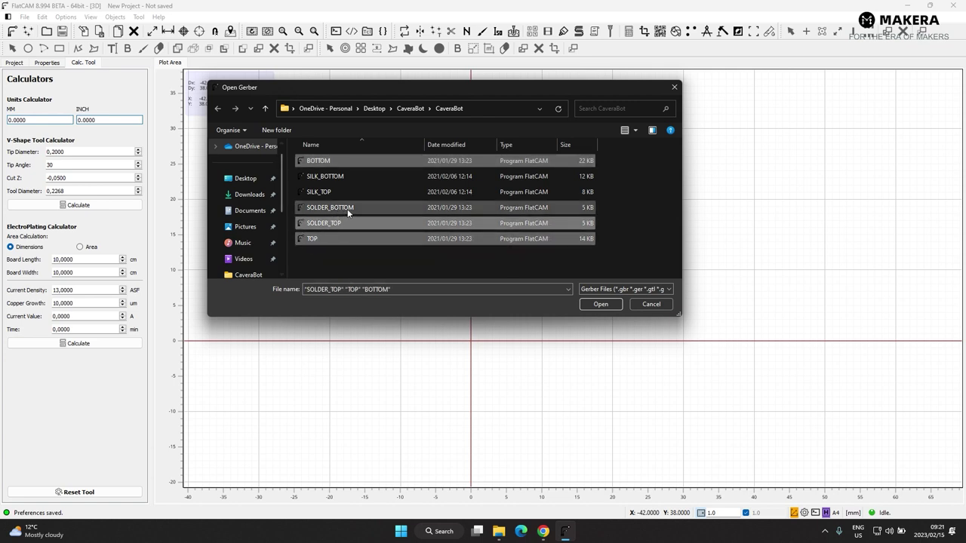
{"action": "left_click", "coordinate": [348, 214], "text": "ctrl"}
{"action": "left_click", "coordinate": [602, 304]}
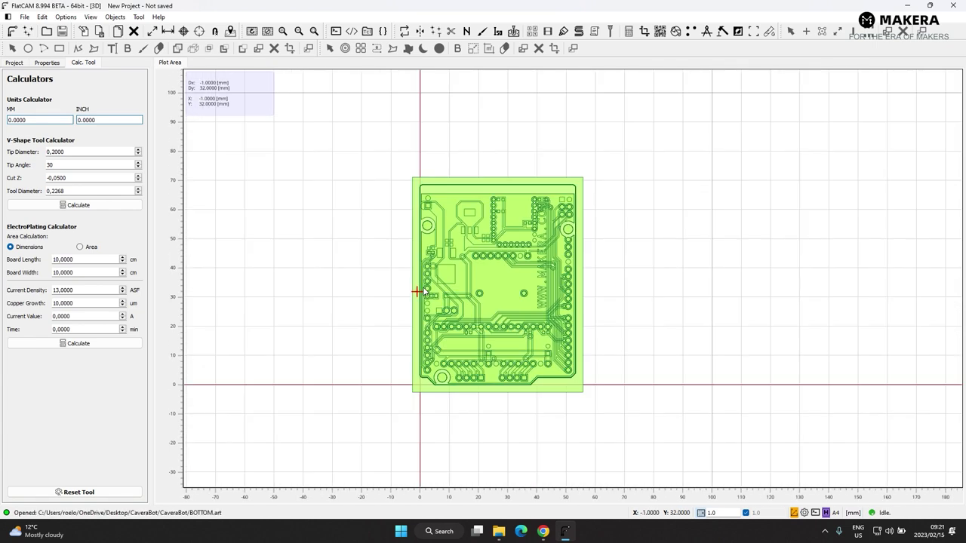
Look through the properties and calculator panes and show the project's list of loaded Gerber files.
{"action": "left_click", "coordinate": [53, 64]}
{"action": "left_click", "coordinate": [13, 63]}
{"action": "left_click", "coordinate": [47, 64]}
{"action": "left_click", "coordinate": [85, 63]}
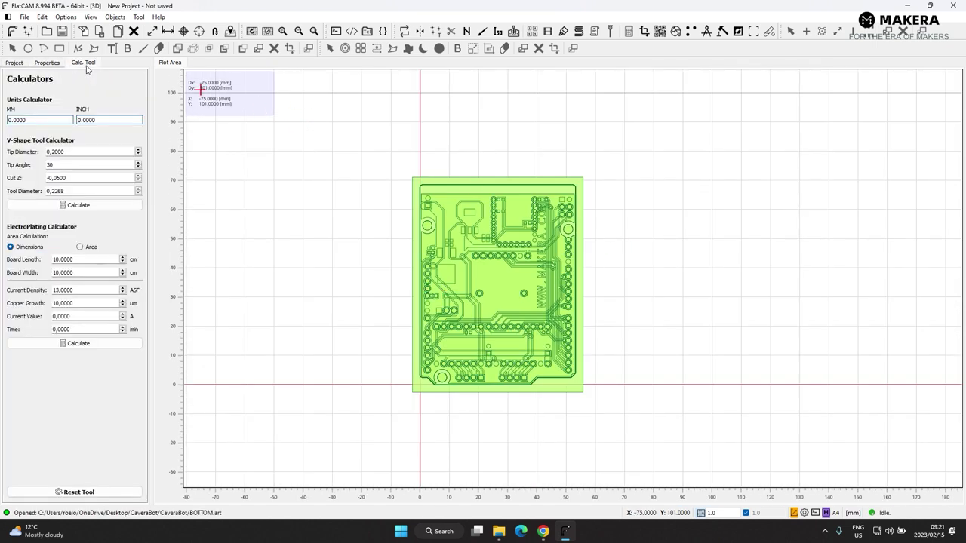
{"action": "left_click", "coordinate": [13, 63]}
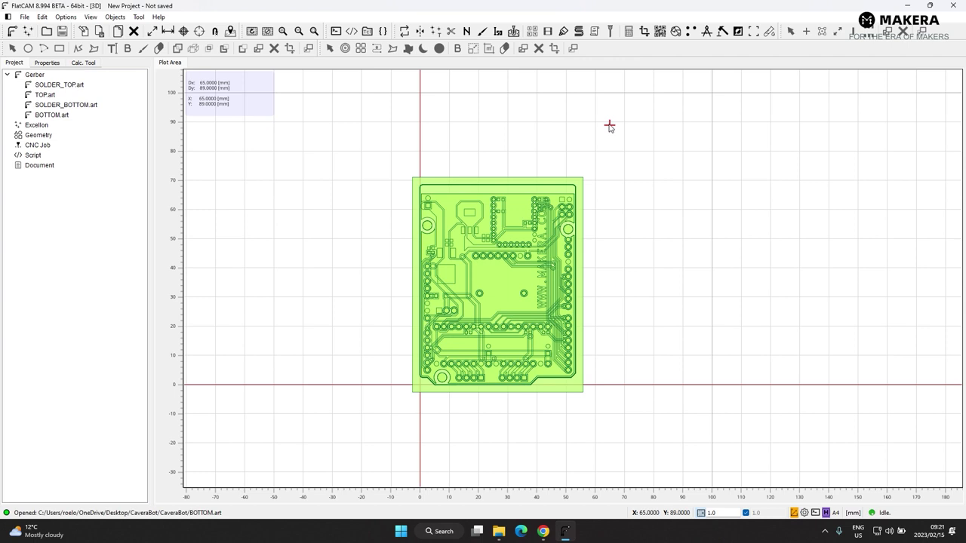
Set the plot colour of SOLDER_TOP.art to red and of TOP.art to blue.
{"action": "right_click", "coordinate": [68, 86]}
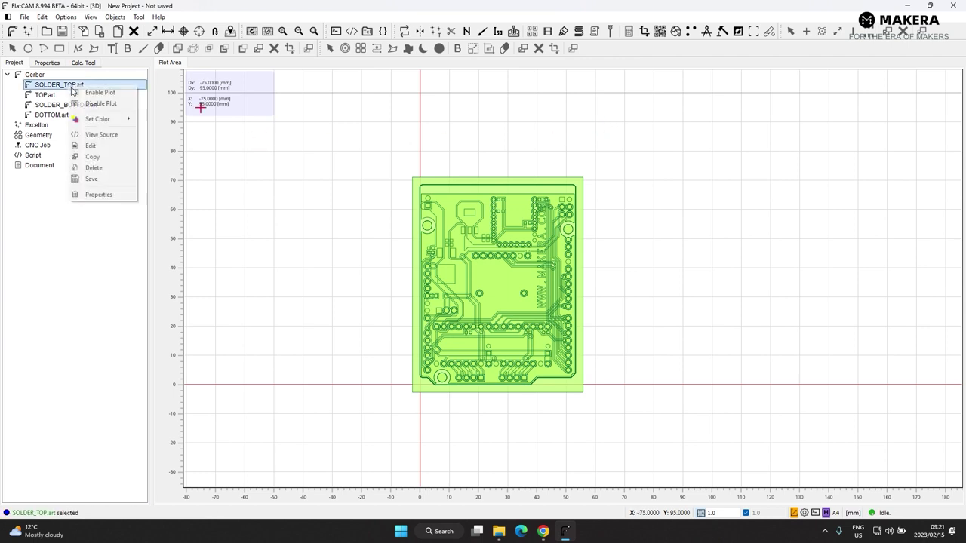
{"action": "mouse_move", "coordinate": [98, 119]}
{"action": "left_click", "coordinate": [155, 118]}
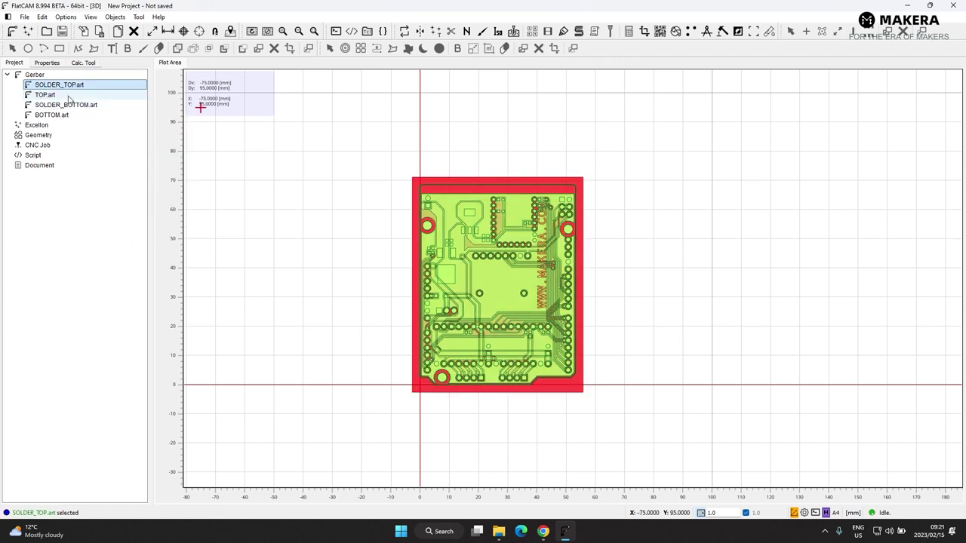
{"action": "left_click", "coordinate": [53, 95]}
{"action": "right_click", "coordinate": [53, 96]}
{"action": "mouse_move", "coordinate": [90, 127]}
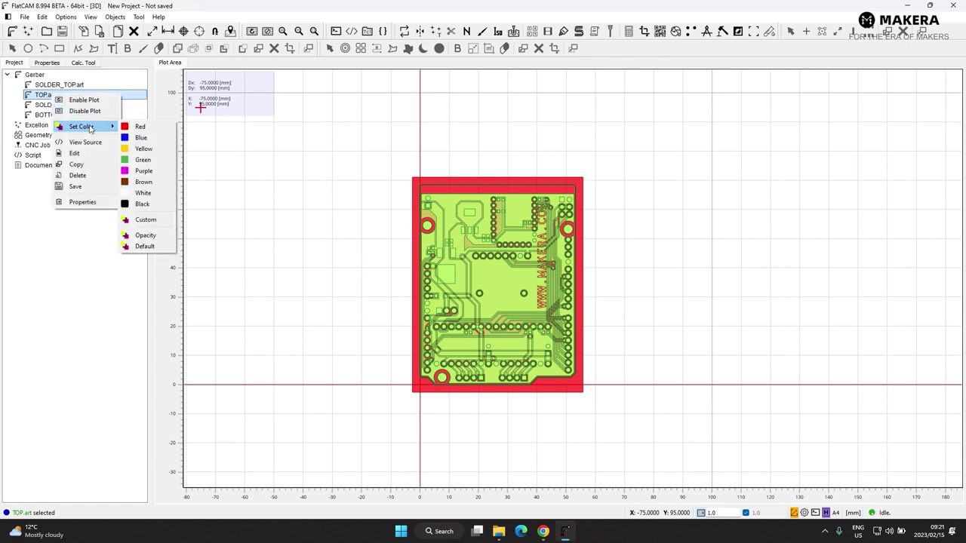
{"action": "left_click", "coordinate": [141, 137]}
Set the plot colour of SOLDER_BOTTOM.art to yellow and of BOTTOM.art to green, and clear the selection.
{"action": "left_click", "coordinate": [56, 105]}
{"action": "right_click", "coordinate": [57, 105]}
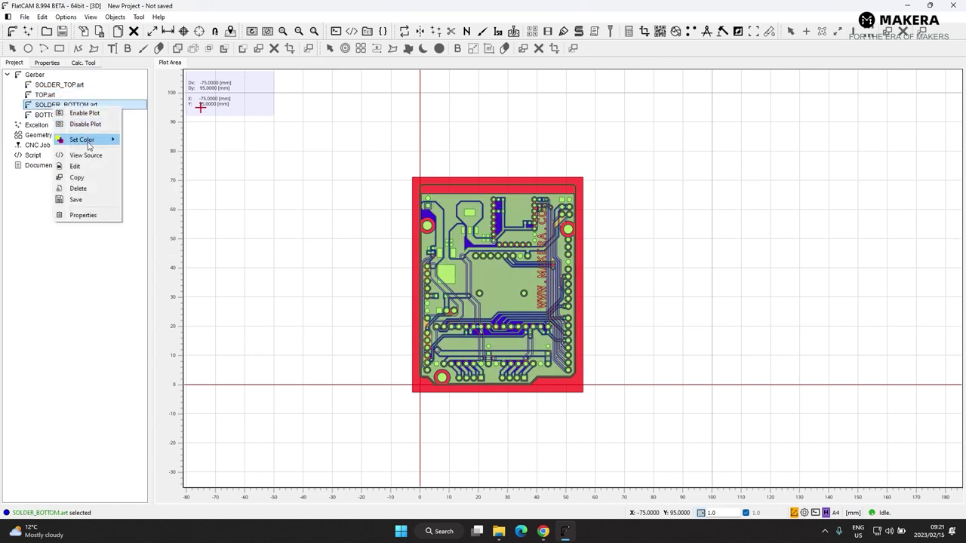
{"action": "left_click", "coordinate": [133, 162]}
{"action": "left_click", "coordinate": [45, 115]}
{"action": "right_click", "coordinate": [45, 115]}
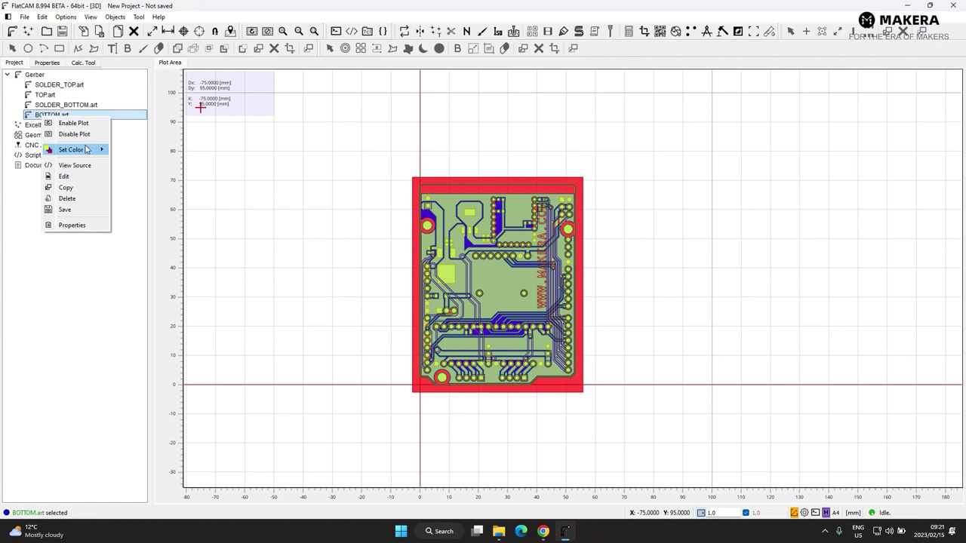
{"action": "left_click", "coordinate": [133, 182]}
{"action": "left_click", "coordinate": [668, 239]}
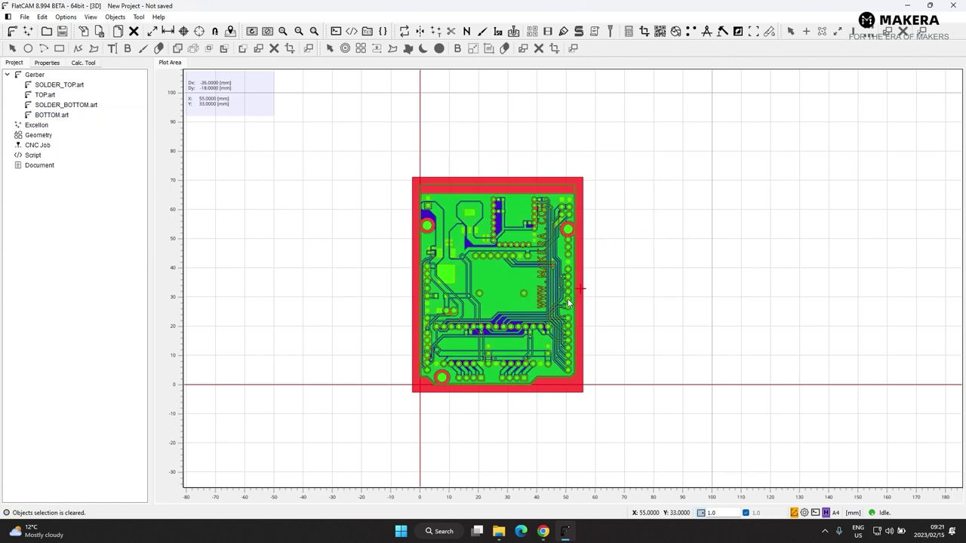
Open the Excellon drill file exp-db from the CaveraBot folder.
{"action": "scroll", "coordinate": [554, 300], "scroll_direction": "up", "scroll_amount": 3}
{"action": "scroll", "coordinate": [551, 264], "scroll_direction": "down", "scroll_amount": 5}
{"action": "left_click", "coordinate": [24, 17]}
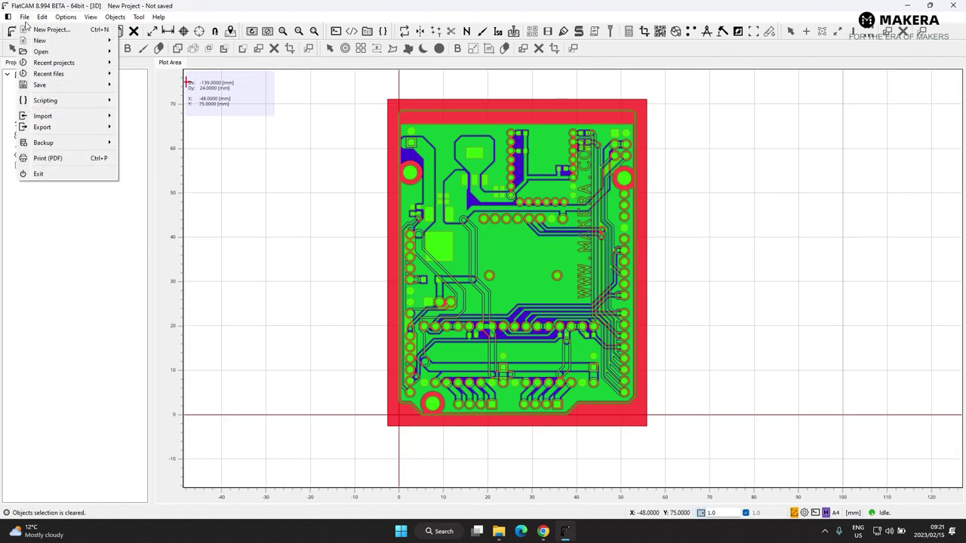
{"action": "mouse_move", "coordinate": [53, 55]}
{"action": "left_click", "coordinate": [155, 75]}
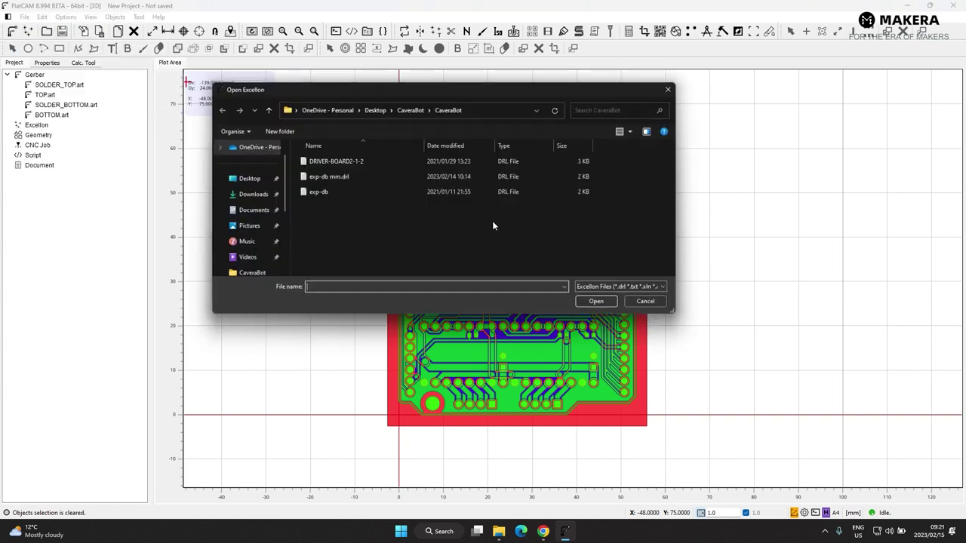
{"action": "left_click", "coordinate": [355, 192]}
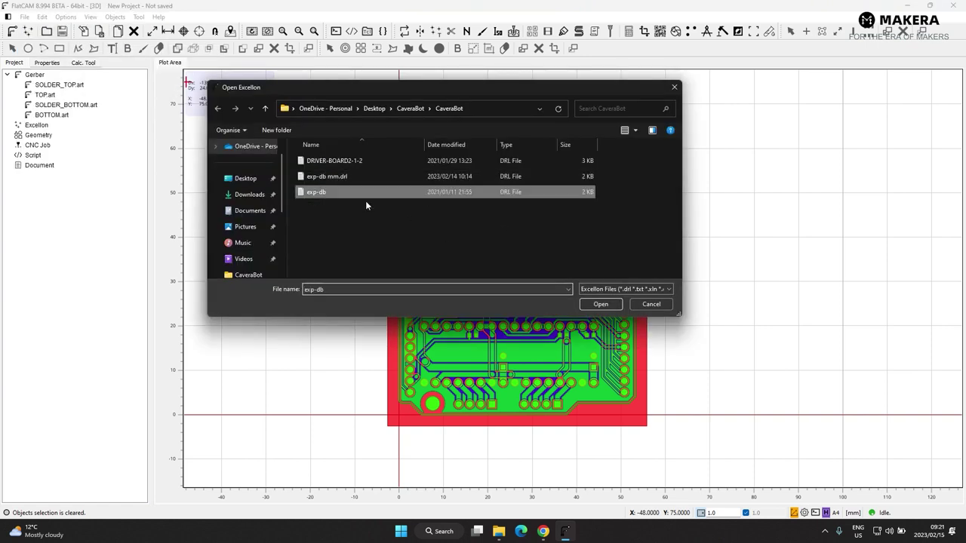
{"action": "left_click", "coordinate": [601, 304]}
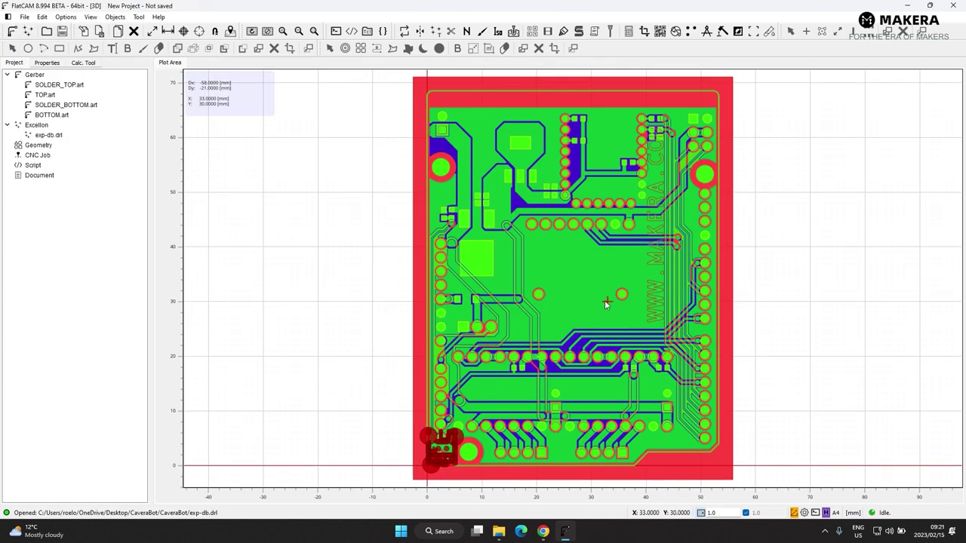
Examine the size and position of the imported drill pattern at the origin against the board layers, box-selecting it.
{"action": "scroll", "coordinate": [498, 403], "scroll_direction": "down", "scroll_amount": 2}
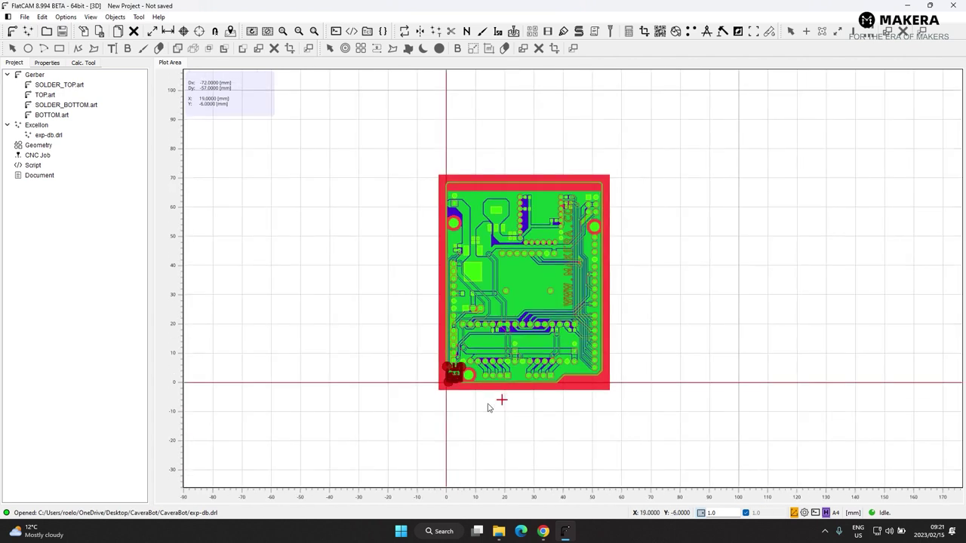
{"action": "scroll", "coordinate": [461, 372], "scroll_direction": "up", "scroll_amount": 3}
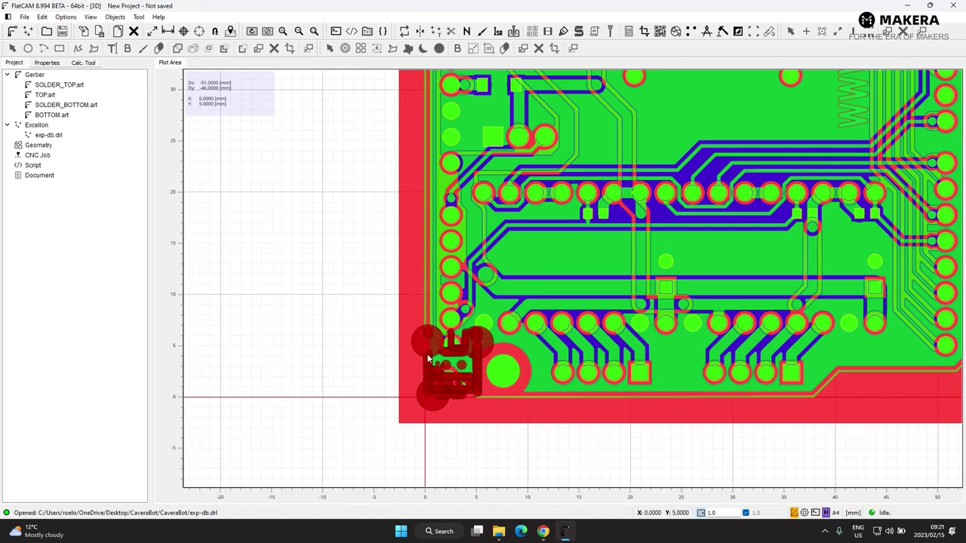
{"action": "scroll", "coordinate": [428, 362], "scroll_direction": "down", "scroll_amount": 1}
{"action": "left_click_drag", "start_coordinate": [509, 458], "coordinate": [375, 317]}
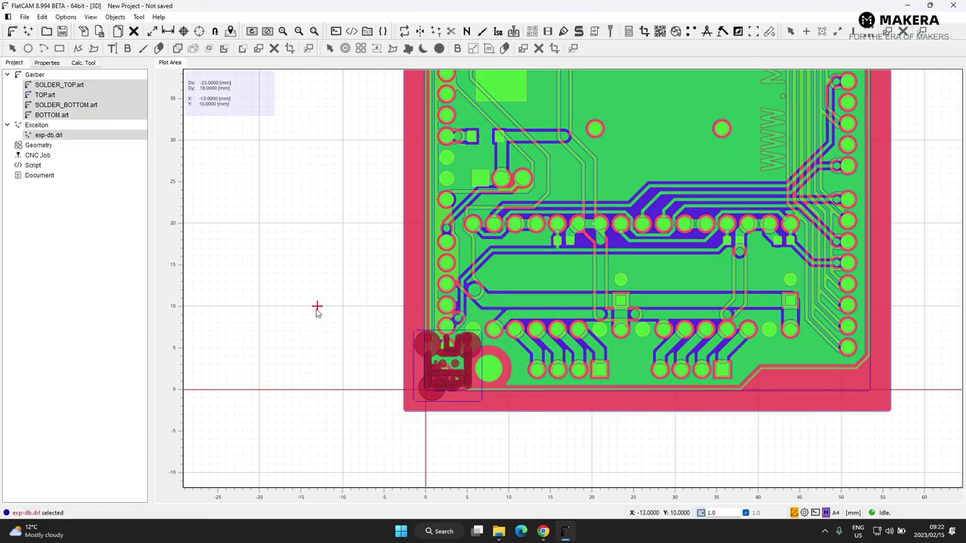
{"action": "left_click_drag", "start_coordinate": [524, 446], "coordinate": [384, 307]}
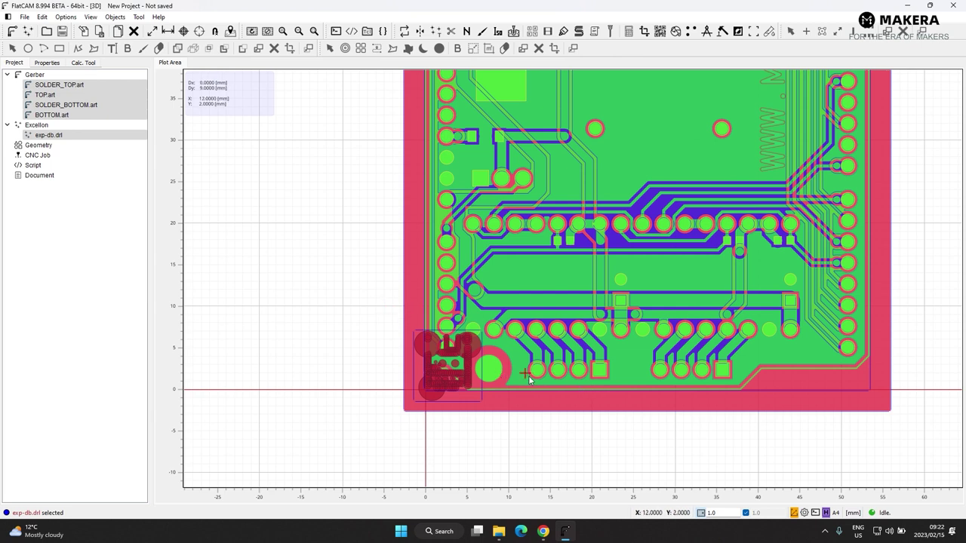
{"action": "left_click", "coordinate": [525, 440]}
{"action": "left_click_drag", "start_coordinate": [526, 440], "coordinate": [377, 311]}
{"action": "double_click", "coordinate": [580, 410]}
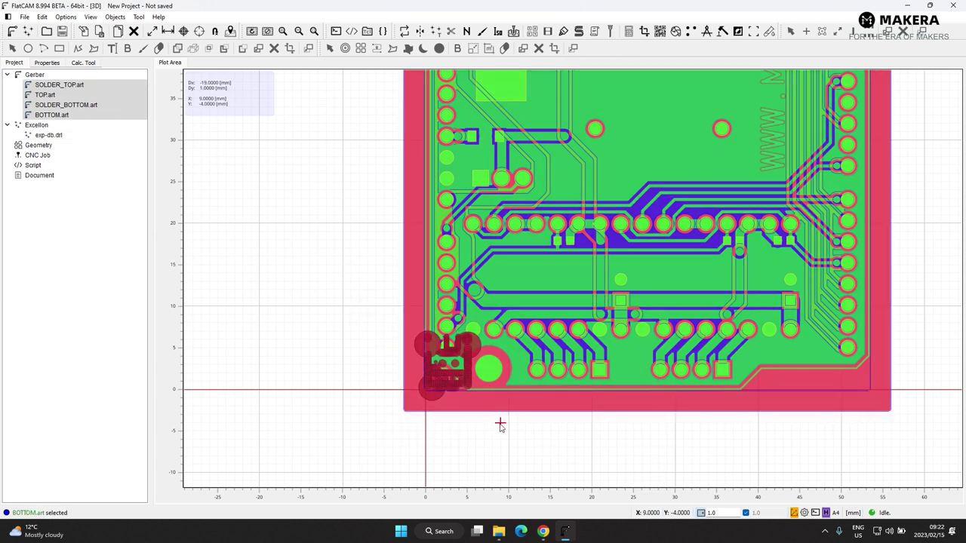
Edit exp-db.drl in the Excellon editor and scale its drills by a linked factor of 10 using Object Transform.
{"action": "left_click", "coordinate": [75, 124]}
{"action": "left_click", "coordinate": [66, 17]}
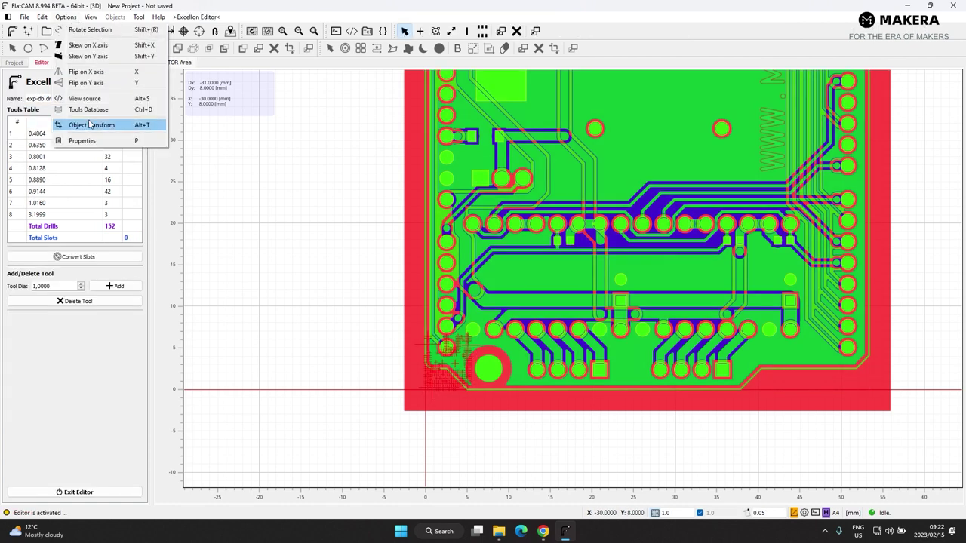
{"action": "left_click", "coordinate": [89, 126]}
{"action": "left_click", "coordinate": [41, 205]}
{"action": "type", "text": "0"}
{"action": "left_click", "coordinate": [120, 205]}
Offset the enlarged drill pattern towards the board by 10 mm along X and 10 mm along Y.
{"action": "left_click", "coordinate": [71, 277]}
{"action": "type", "text": "10"}
{"action": "left_click", "coordinate": [119, 277]}
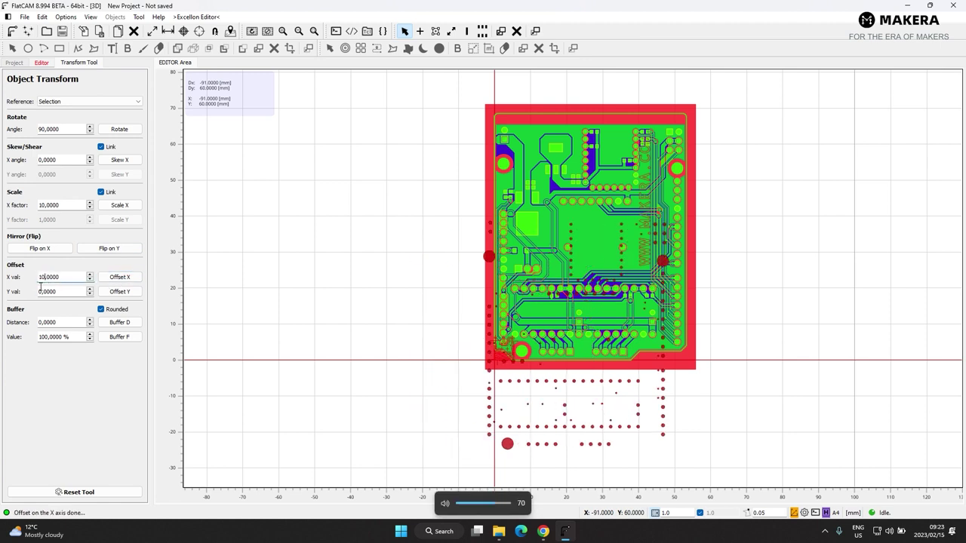
{"action": "left_click", "coordinate": [45, 291]}
{"action": "type", "text": "10"}
{"action": "left_click", "coordinate": [119, 291]}
Fine-tune the drill pattern's position with offsets of -0.5 mm along Y and -1 mm along X.
{"action": "left_click_drag", "start_coordinate": [39, 292], "coordinate": [62, 291]}
{"action": "left_click", "coordinate": [49, 291]}
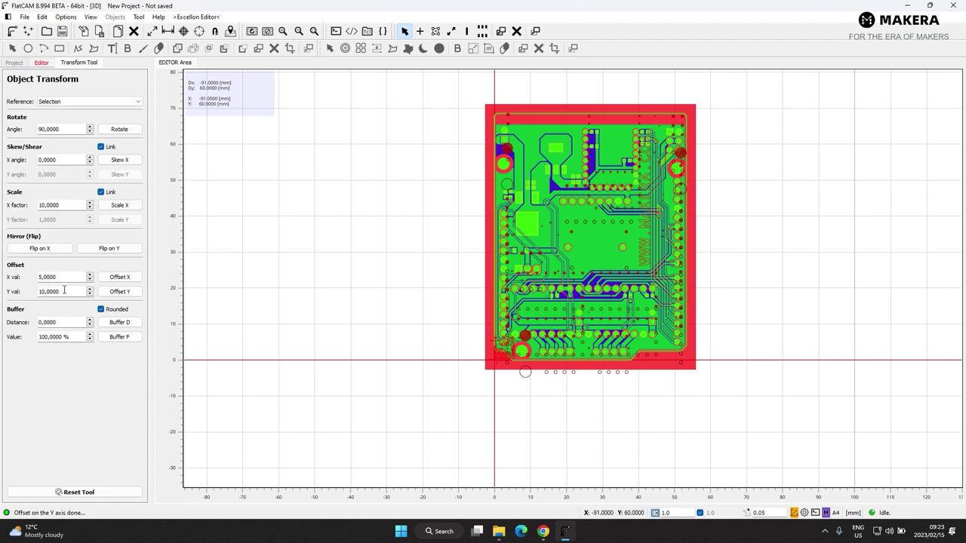
{"action": "key", "text": "ctrl+a"}
{"action": "key", "text": "BackSpace"}
{"action": "type", "text": "-0,5"}
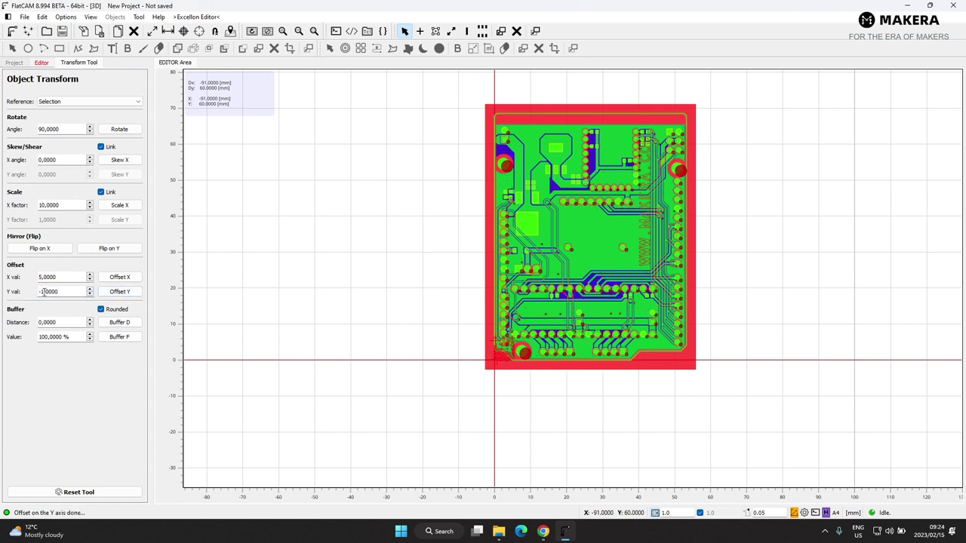
{"action": "left_click", "coordinate": [103, 293]}
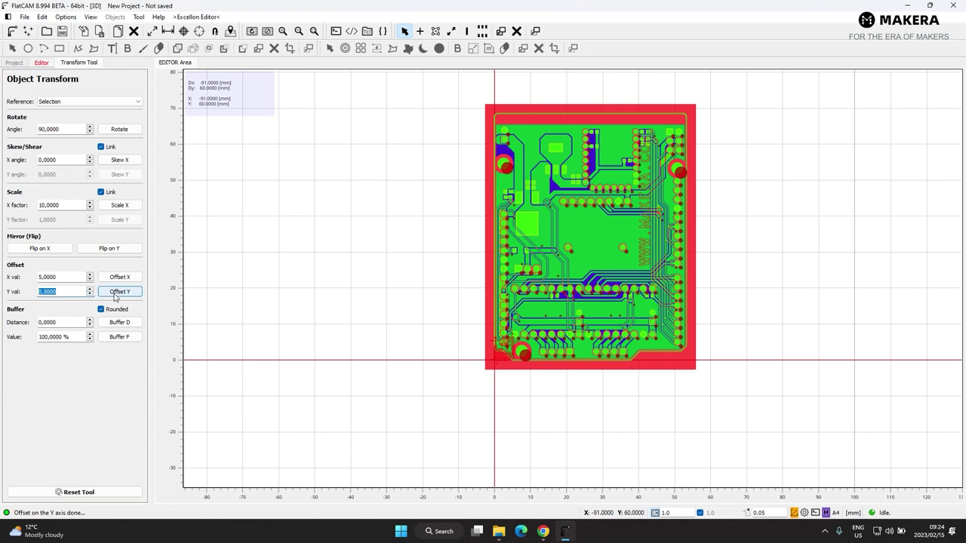
{"action": "key", "text": "="}
{"action": "left_click_drag", "start_coordinate": [58, 277], "coordinate": [27, 280]}
{"action": "type", "text": "-1"}
{"action": "left_click", "coordinate": [119, 277]}
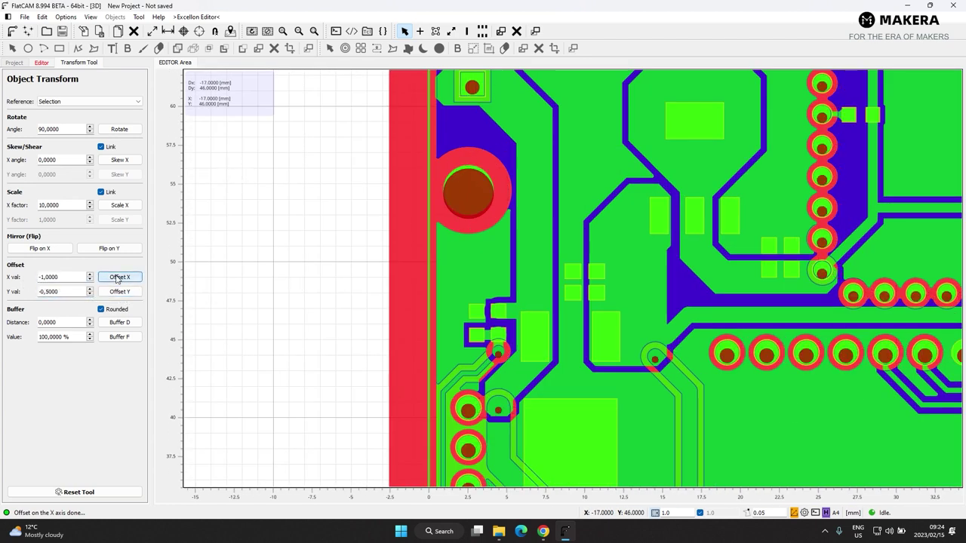
Align the drills with the pads by offsetting them 0.2 mm along Y, and check the fit.
{"action": "scroll", "coordinate": [93, 291], "scroll_direction": "up", "scroll_amount": 3}
{"action": "scroll", "coordinate": [93, 291], "scroll_direction": "up", "scroll_amount": 4}
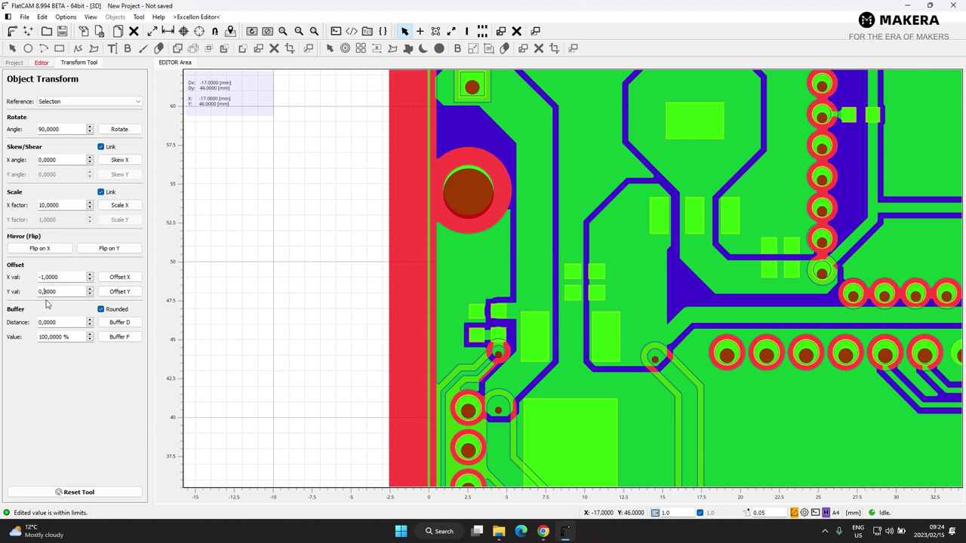
{"action": "left_click", "coordinate": [119, 291]}
{"action": "key", "text": "v"}
{"action": "scroll", "coordinate": [532, 332], "scroll_direction": "up", "scroll_amount": 2}
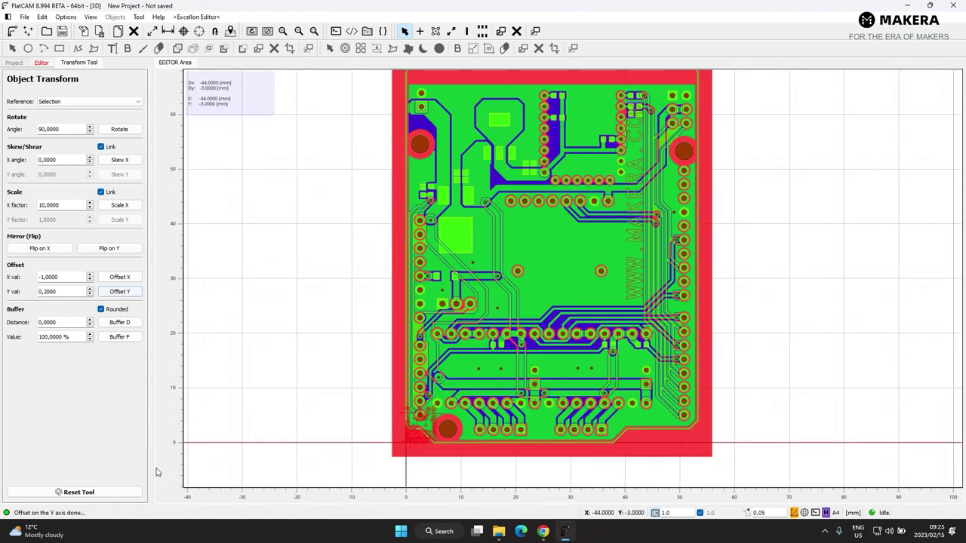
Exit the Excellon editor and save the edited drill object.
{"action": "left_click", "coordinate": [40, 62]}
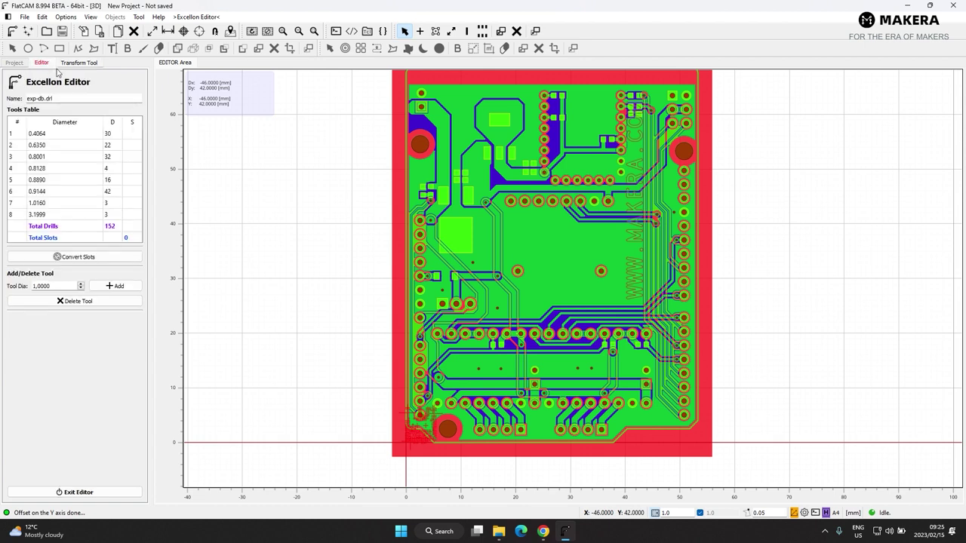
{"action": "left_click", "coordinate": [78, 492]}
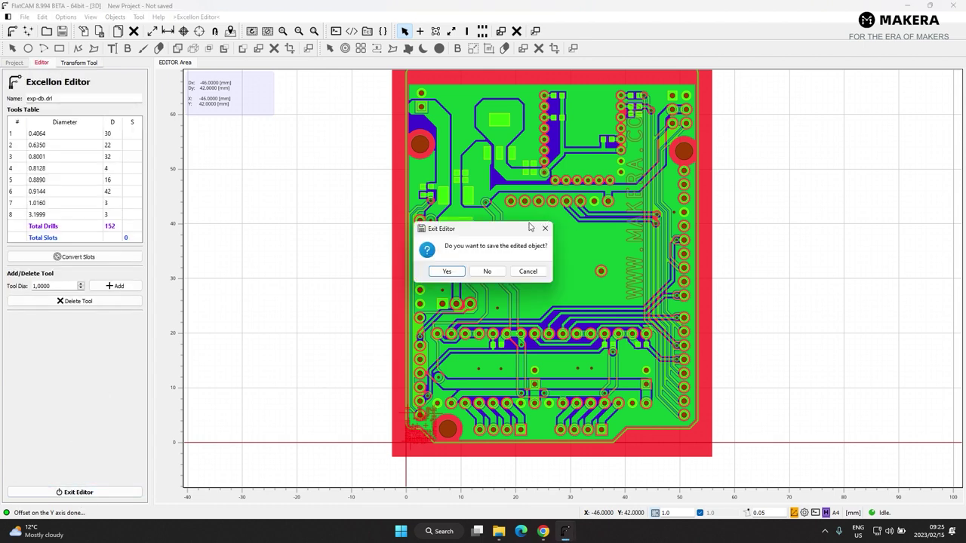
{"action": "left_click", "coordinate": [449, 272]}
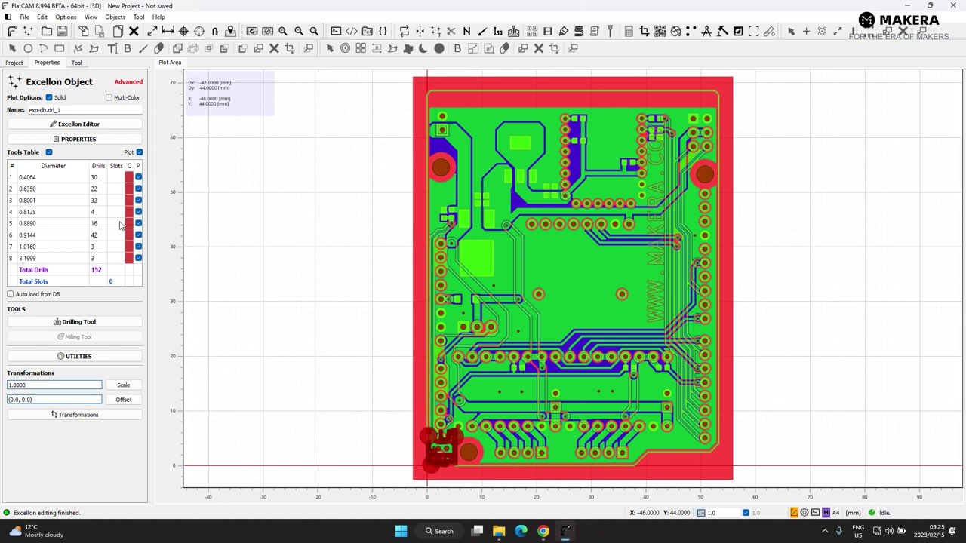
Set the plot colour of the exp-db.drl drill object to brown in the project list.
{"action": "left_click", "coordinate": [13, 63]}
{"action": "left_click", "coordinate": [49, 135]}
{"action": "left_click", "coordinate": [54, 145]}
{"action": "left_click", "coordinate": [56, 136]}
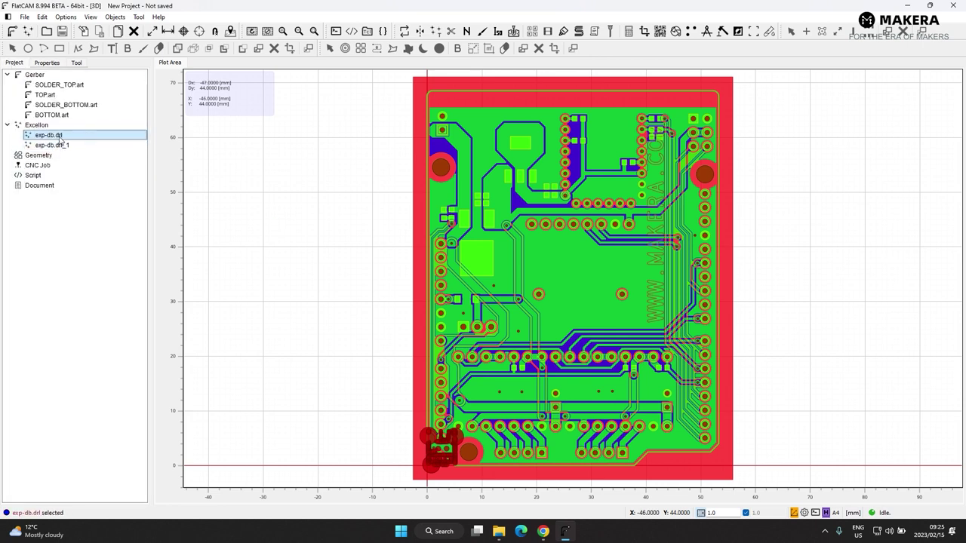
{"action": "right_click", "coordinate": [59, 138]}
{"action": "mouse_move", "coordinate": [99, 170]}
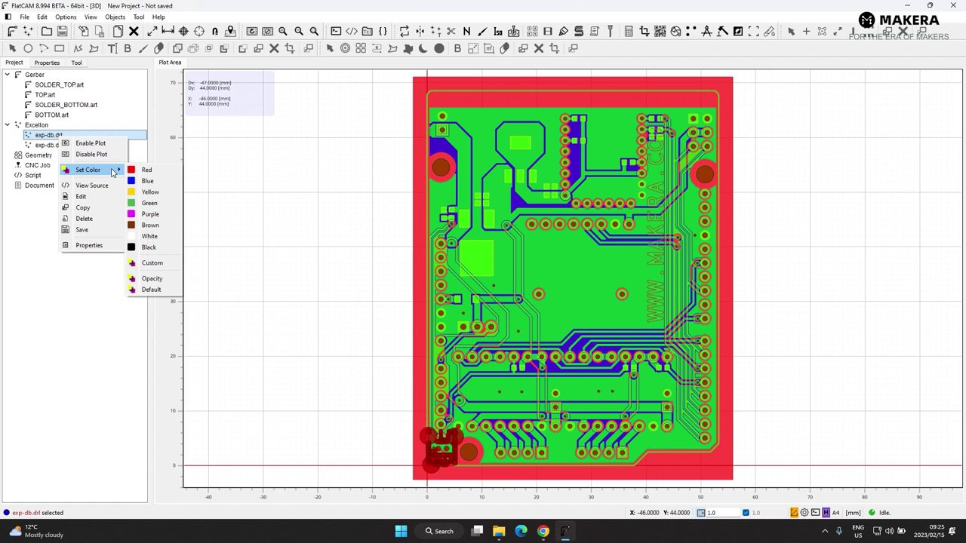
{"action": "left_click", "coordinate": [155, 231]}
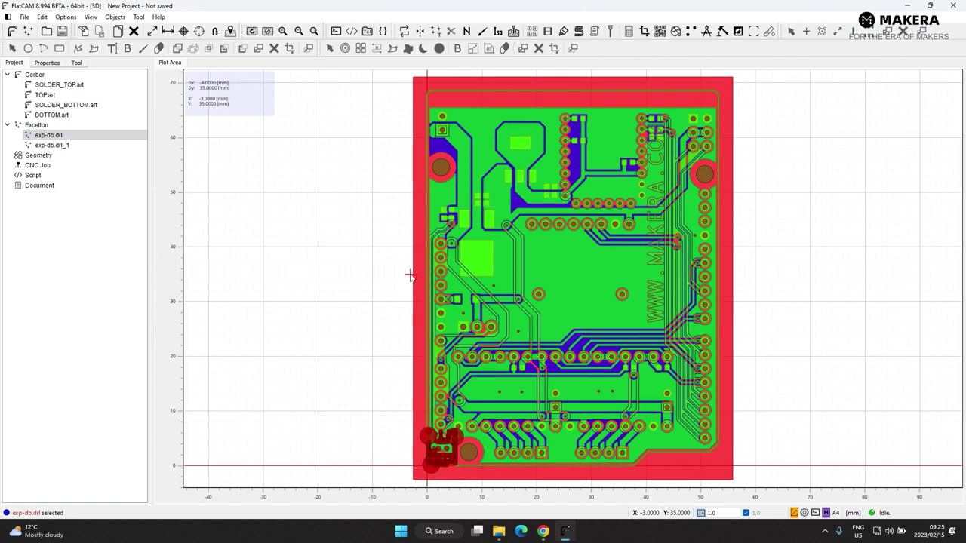
Permanently delete the duplicate drill object exp-db.drl_1 from the project.
{"action": "left_click", "coordinate": [65, 146]}
{"action": "key", "text": "Delete"}
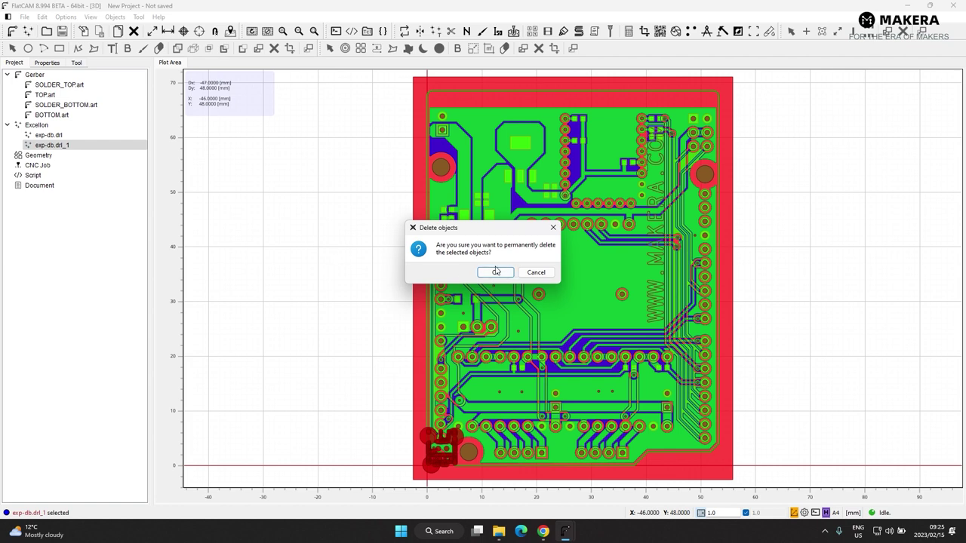
{"action": "left_click", "coordinate": [495, 272]}
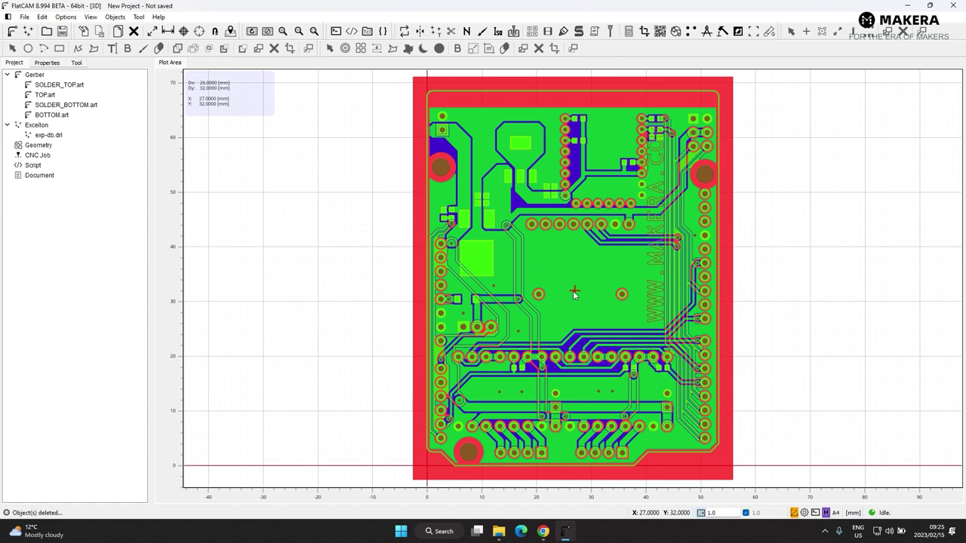
Box-select the whole board so that all four Gerber layers and the drill object are selected together.
{"action": "scroll", "coordinate": [573, 291], "scroll_direction": "down", "scroll_amount": 2}
{"action": "left_click_drag", "start_coordinate": [658, 136], "coordinate": [423, 410]}
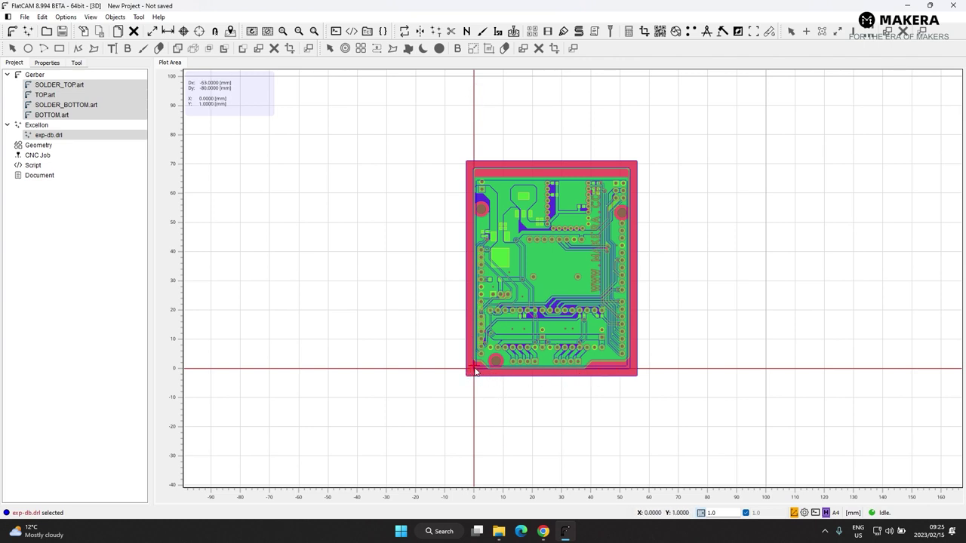
{"action": "scroll", "coordinate": [474, 369], "scroll_direction": "up", "scroll_amount": 2}
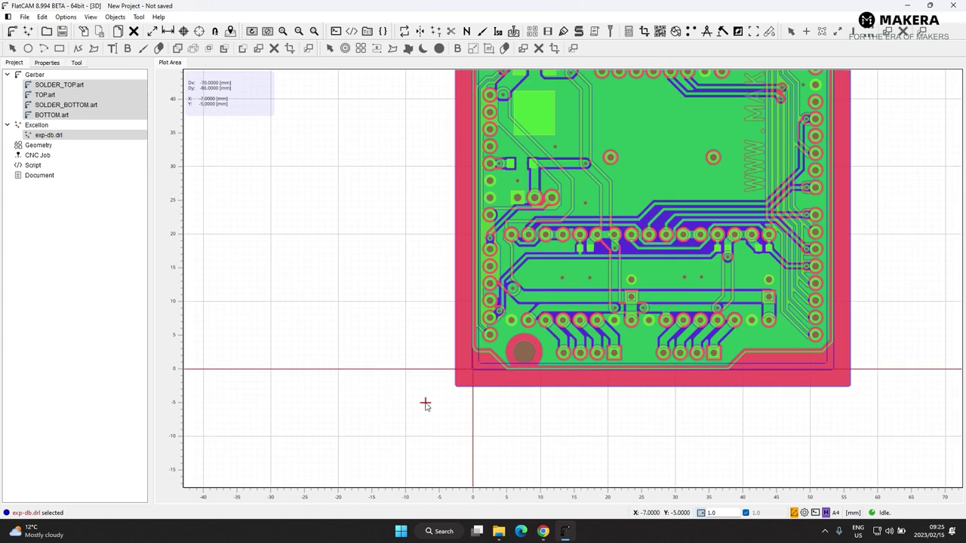
{"action": "scroll", "coordinate": [425, 403], "scroll_direction": "down", "scroll_amount": 1}
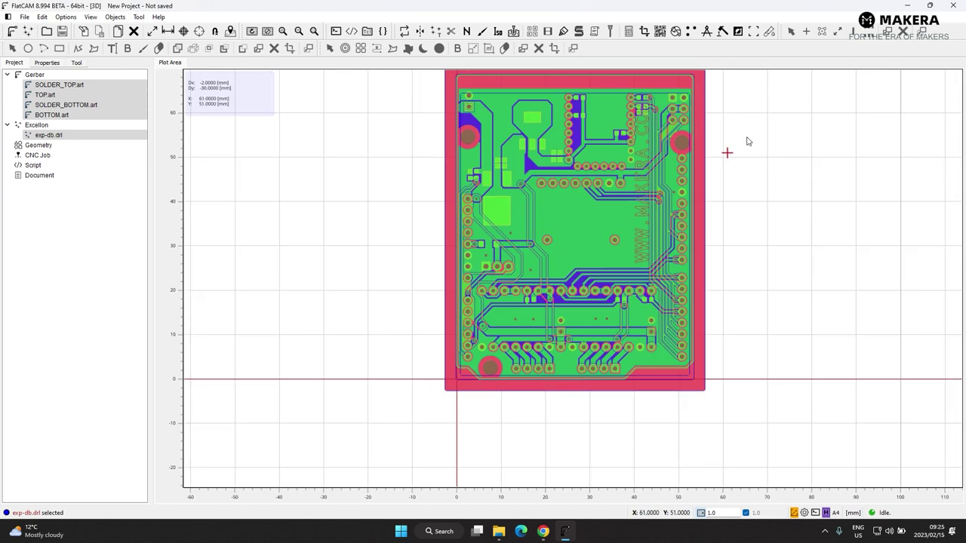
{"action": "scroll", "coordinate": [683, 196], "scroll_direction": "down", "scroll_amount": 1}
{"action": "left_click_drag", "start_coordinate": [721, 113], "coordinate": [453, 396]}
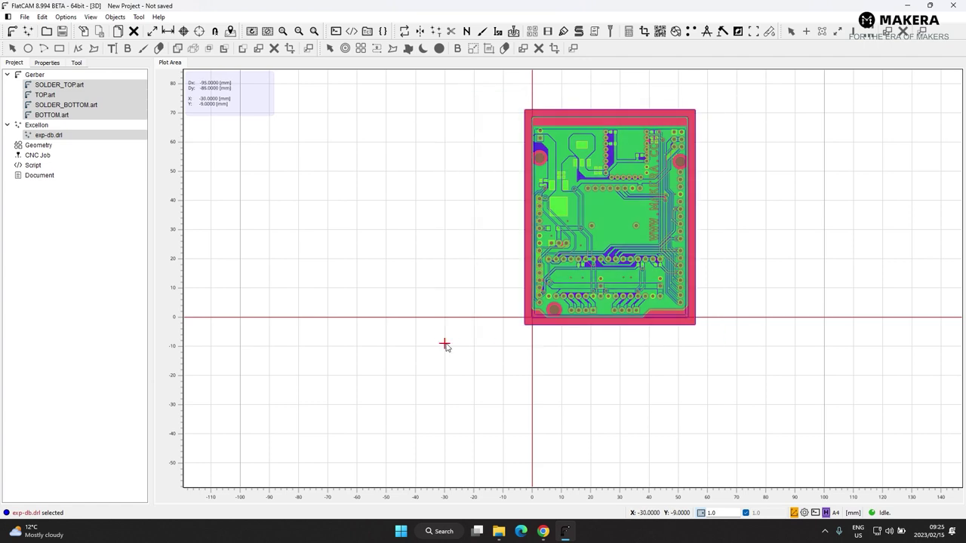
Move the selected Gerber layers and drill object together by 4 mm in X and 8 mm in Y.
{"action": "key", "text": "m"}
{"action": "left_click", "coordinate": [599, 212]}
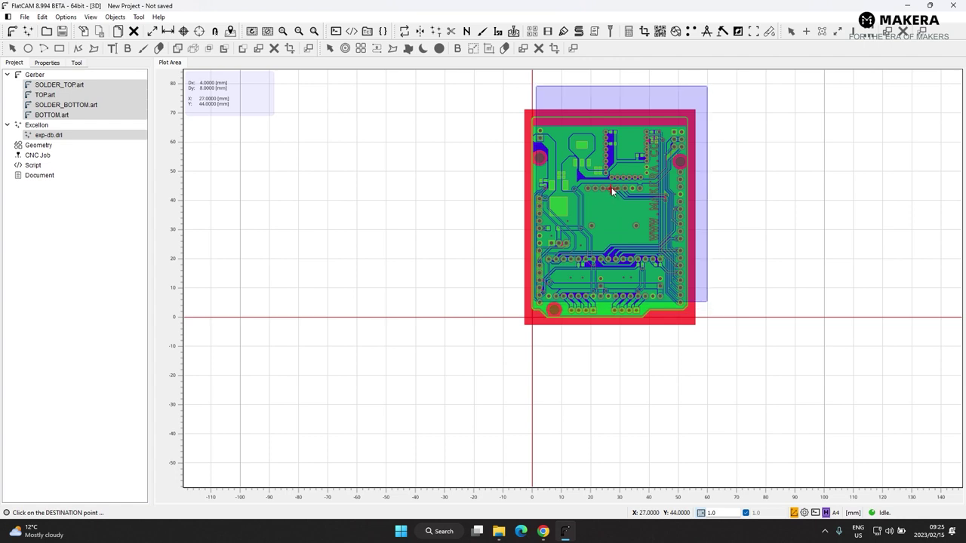
{"action": "left_click", "coordinate": [612, 191]}
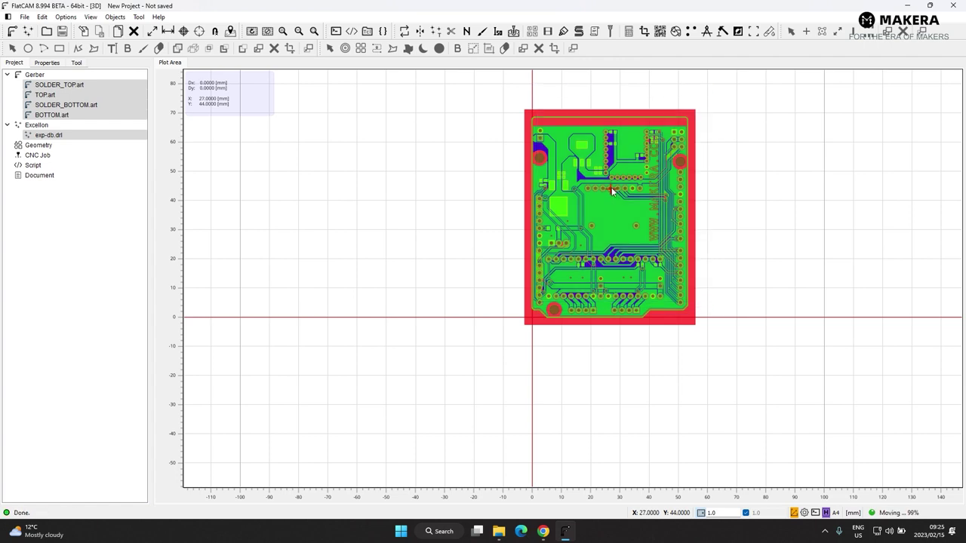
{"action": "left_click", "coordinate": [611, 187]}
{"action": "scroll", "coordinate": [619, 357], "scroll_direction": "up", "scroll_amount": 1}
{"action": "scroll", "coordinate": [610, 359], "scroll_direction": "down", "scroll_amount": 1}
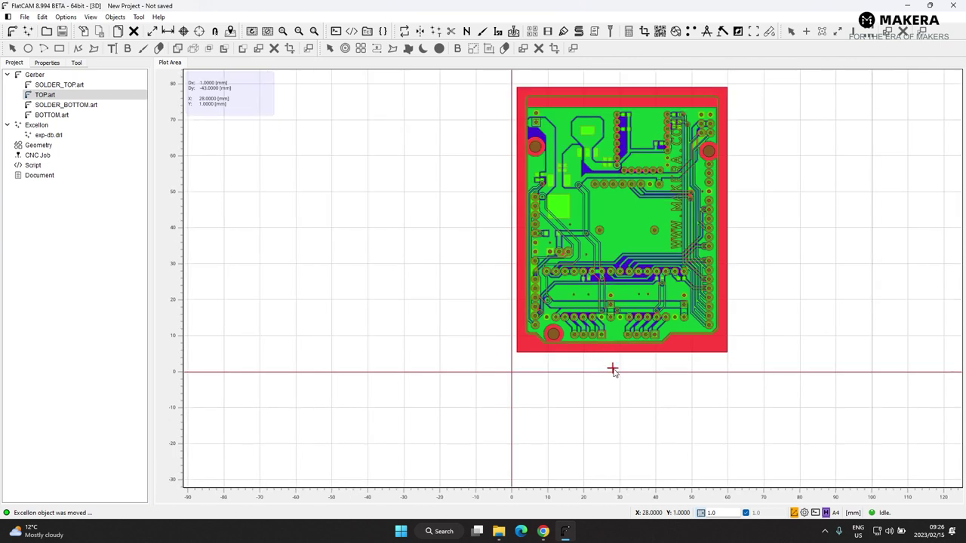
{"action": "scroll", "coordinate": [621, 103], "scroll_direction": "down", "scroll_amount": 1}
{"action": "scroll", "coordinate": [647, 200], "scroll_direction": "up", "scroll_amount": 2}
{"action": "scroll", "coordinate": [607, 195], "scroll_direction": "down", "scroll_amount": 1}
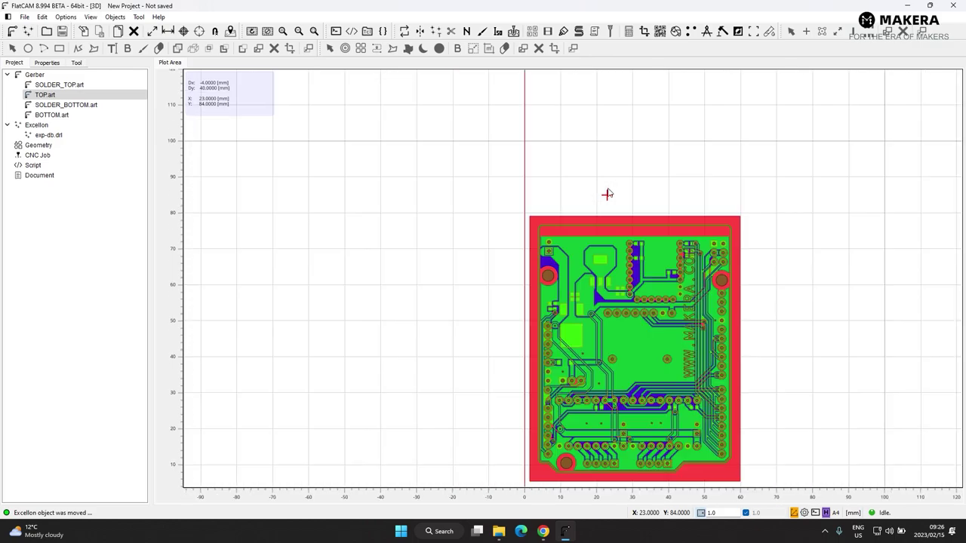
{"action": "scroll", "coordinate": [608, 195], "scroll_direction": "down", "scroll_amount": 1}
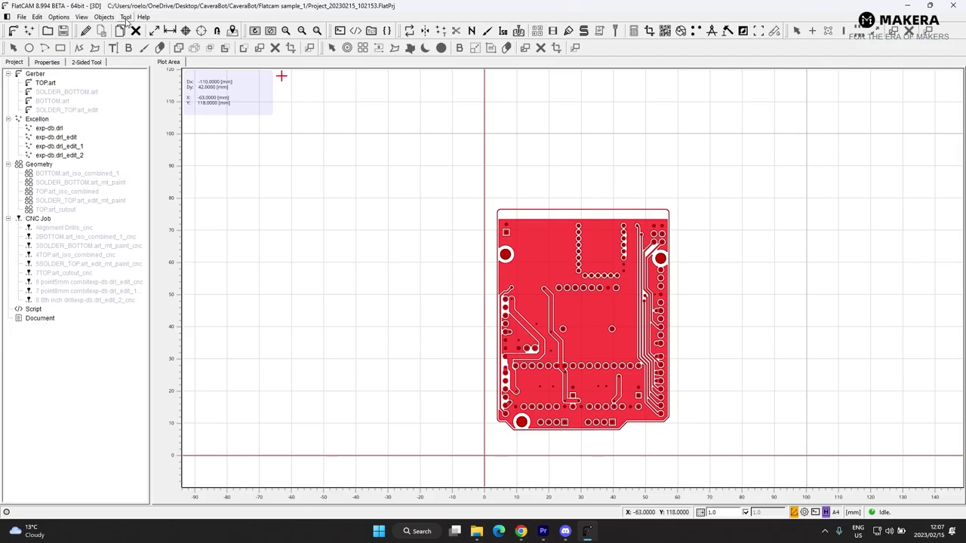
Start the 2-Sided PCB tool with the TOP.art Gerber as source and calculate its bounds values.
{"action": "left_click", "coordinate": [125, 17]}
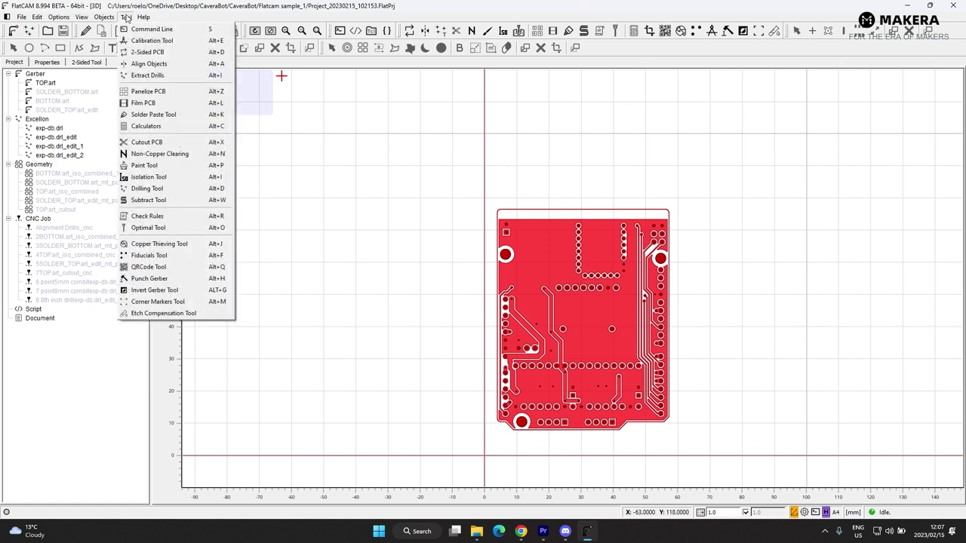
{"action": "left_click", "coordinate": [147, 52]}
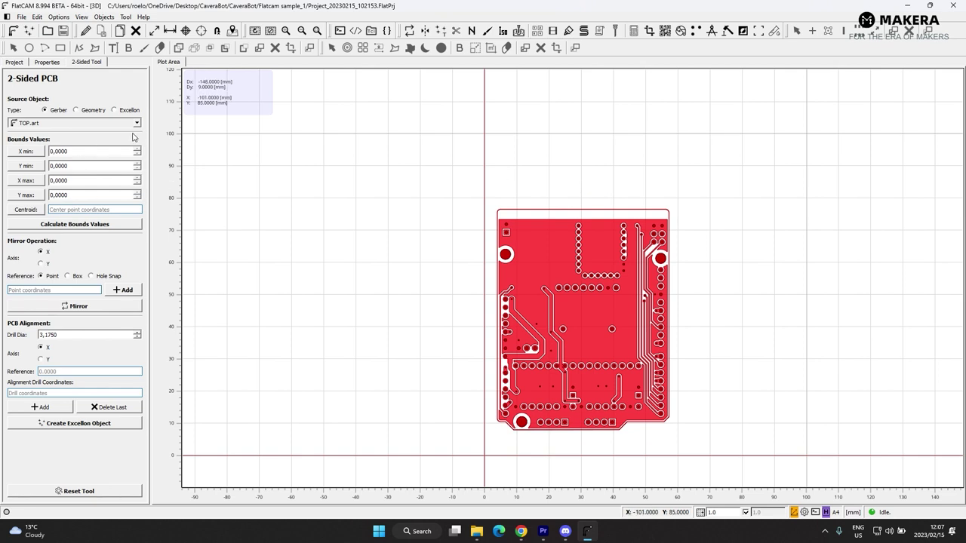
{"action": "left_click", "coordinate": [585, 216]}
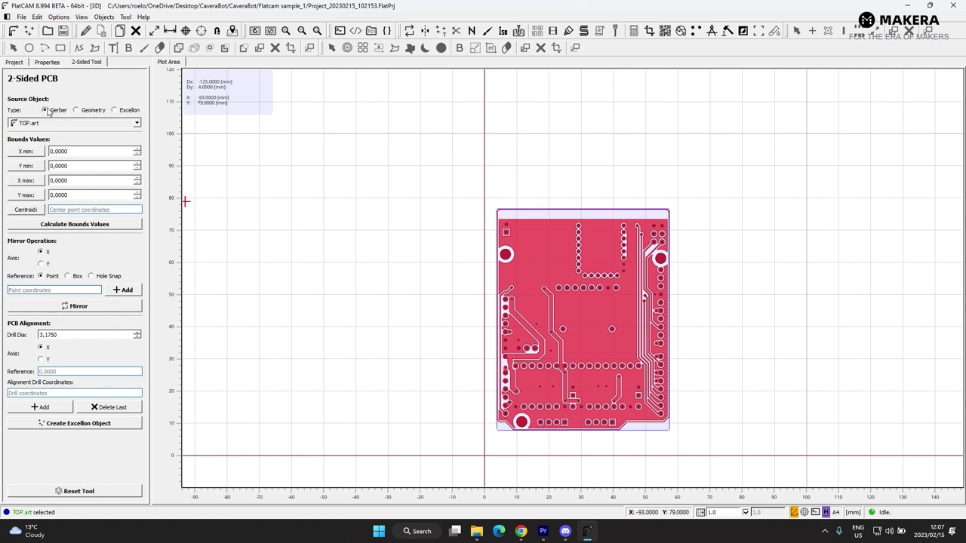
{"action": "left_click", "coordinate": [63, 225]}
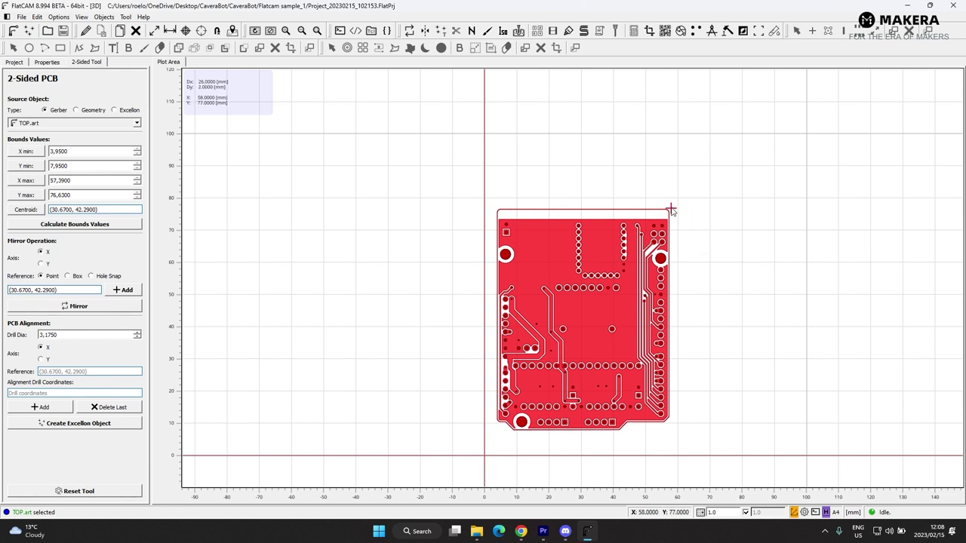
Create an alignment-drill Excellon object using a Box mirror reference and drill coordinates (30.6700, 81), with X taken from the copied centroid.
{"action": "left_click", "coordinate": [105, 212]}
{"action": "key", "text": "ctrl+c"}
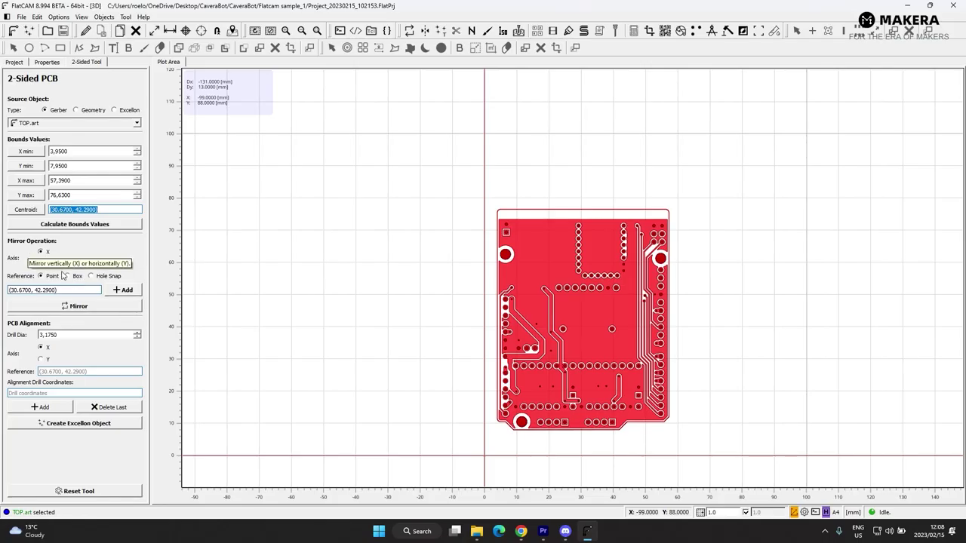
{"action": "left_click", "coordinate": [68, 277]}
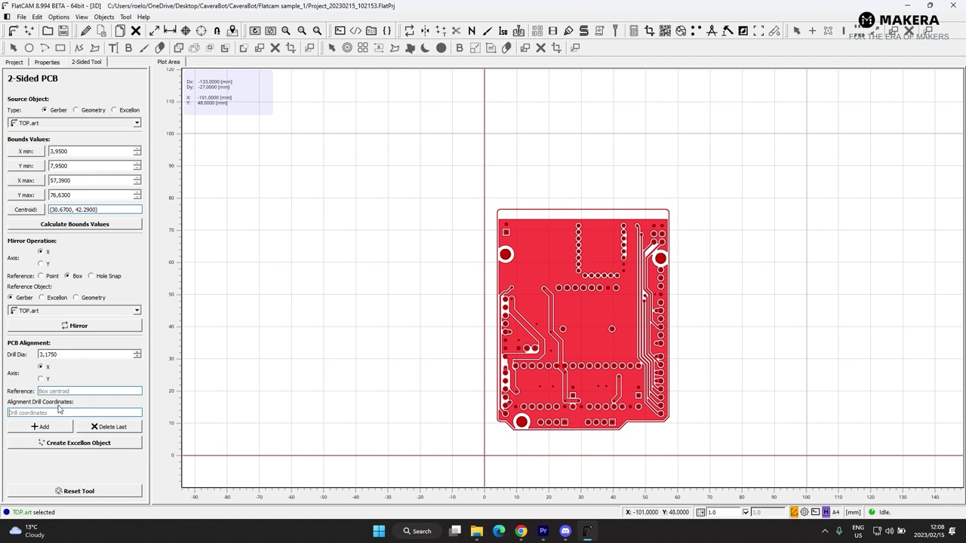
{"action": "key", "text": "ctrl+v"}
{"action": "left_click", "coordinate": [49, 412]}
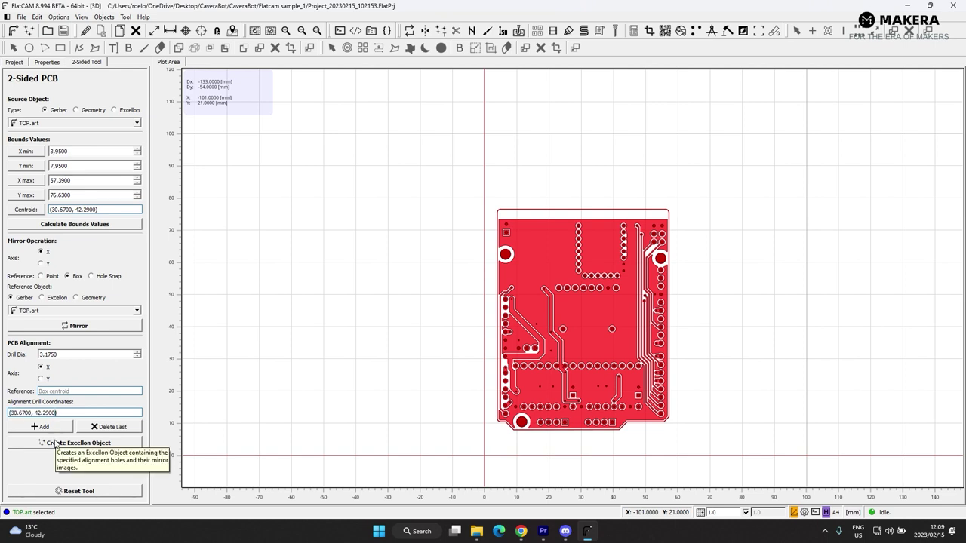
{"action": "type", "text": "81"}
{"action": "left_click", "coordinate": [56, 446]}
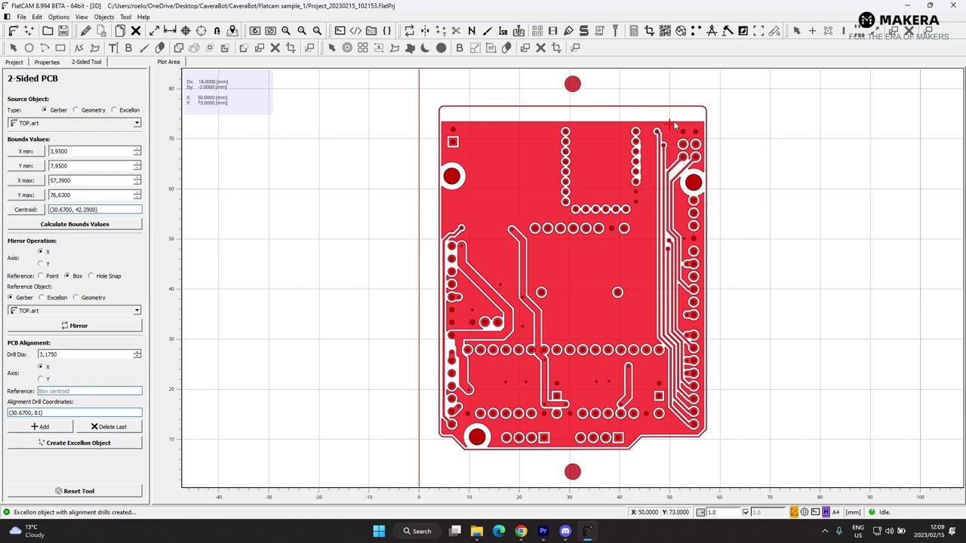
Inspect the two alignment holes around the board and open the properties of the Alignment Drills object.
{"action": "scroll", "coordinate": [558, 377], "scroll_direction": "down", "scroll_amount": 1}
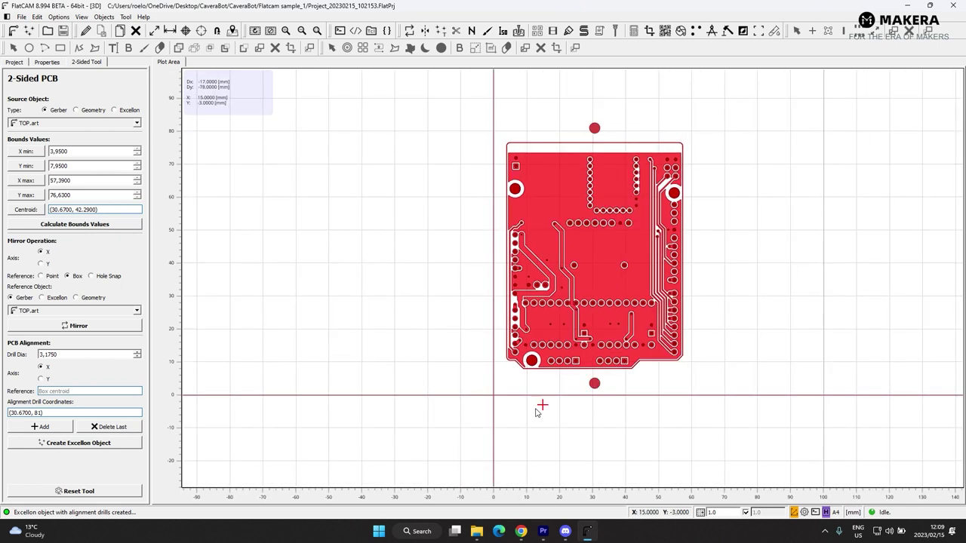
{"action": "scroll", "coordinate": [480, 385], "scroll_direction": "up", "scroll_amount": 1}
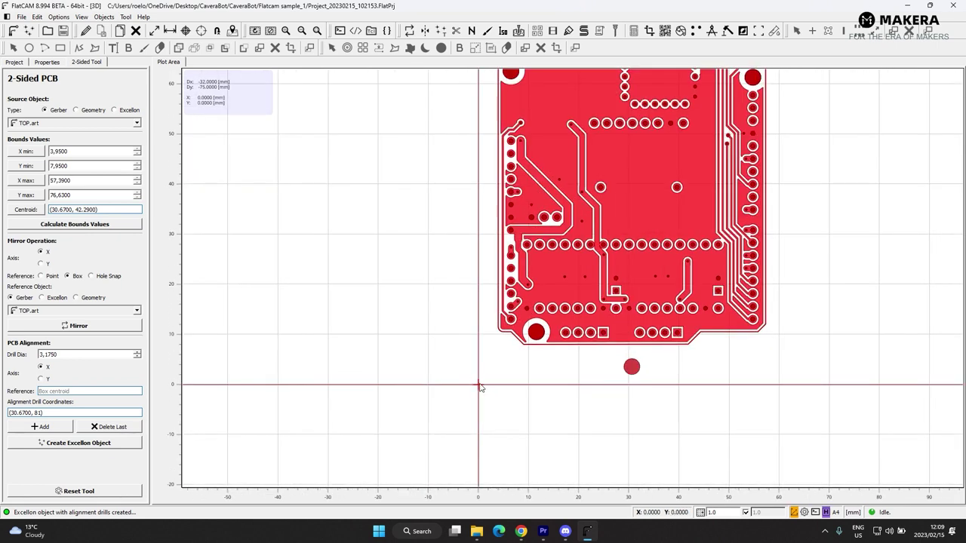
{"action": "scroll", "coordinate": [479, 386], "scroll_direction": "down", "scroll_amount": 1}
{"action": "scroll", "coordinate": [593, 375], "scroll_direction": "up", "scroll_amount": 1}
{"action": "scroll", "coordinate": [568, 377], "scroll_direction": "down", "scroll_amount": 1}
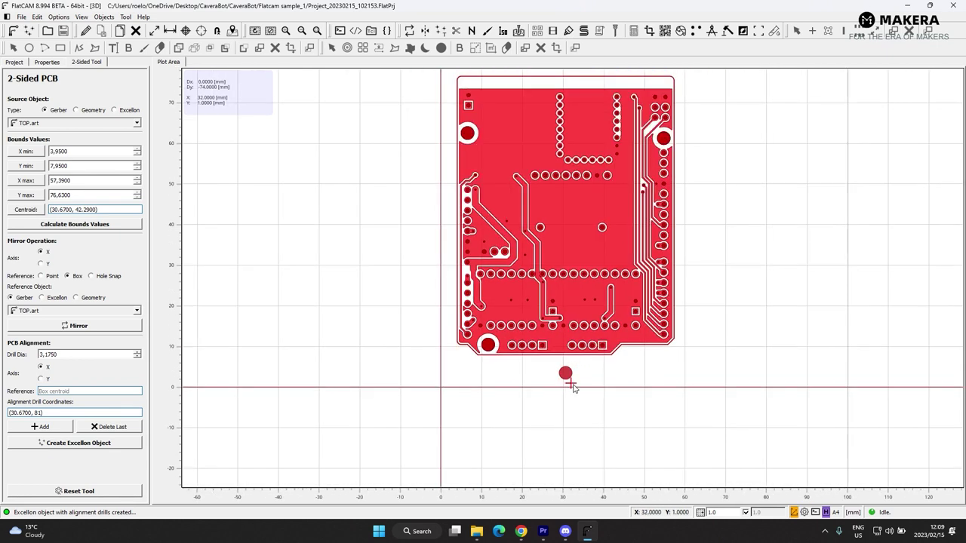
{"action": "scroll", "coordinate": [572, 386], "scroll_direction": "down", "scroll_amount": 1}
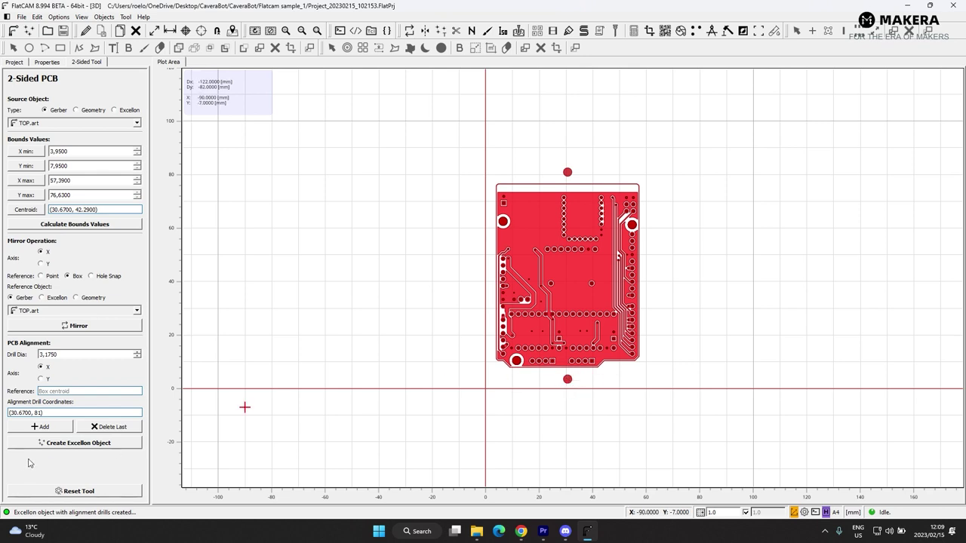
{"action": "left_click", "coordinate": [18, 62]}
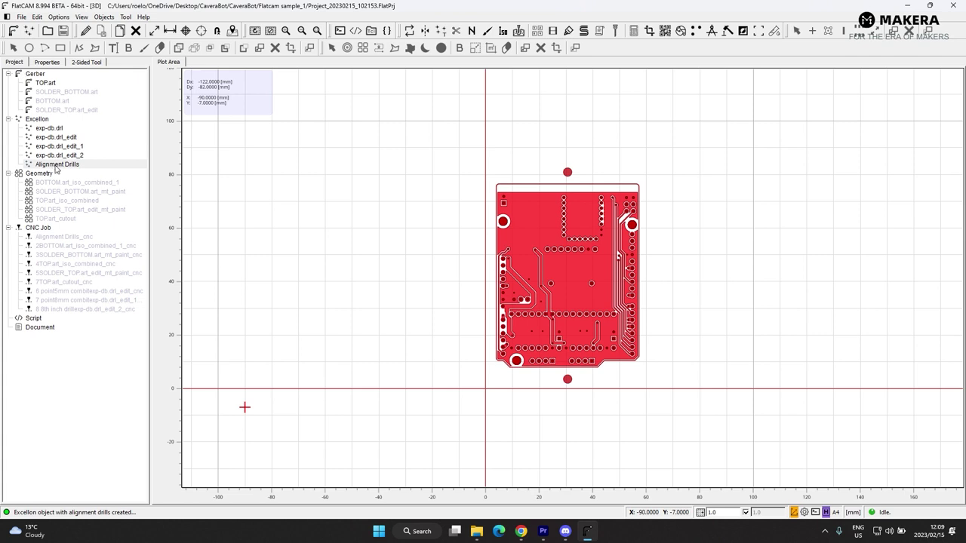
{"action": "left_click", "coordinate": [61, 165]}
{"action": "double_click", "coordinate": [56, 166]}
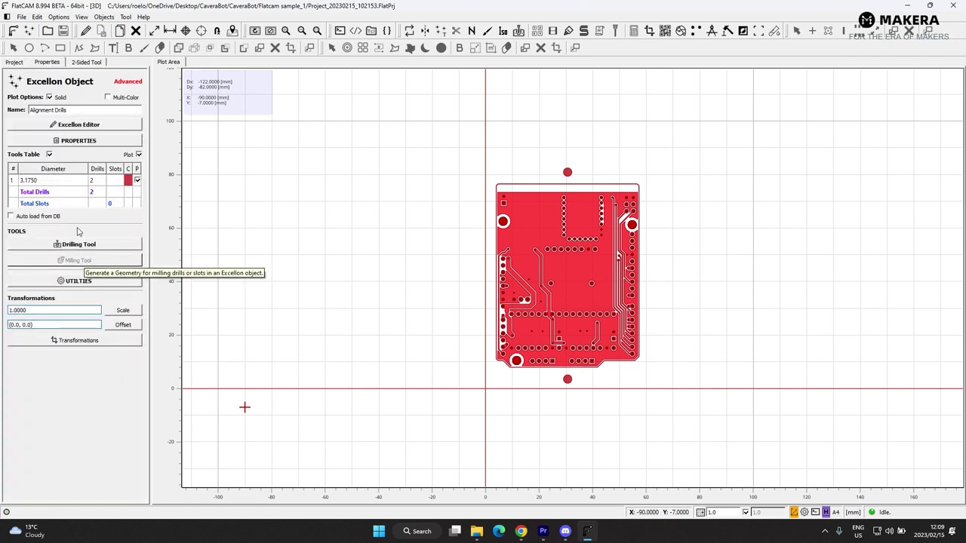
Reveal the milling utilities of the Alignment Drills object and select its 3.1750 mm tool.
{"action": "left_click", "coordinate": [80, 281]}
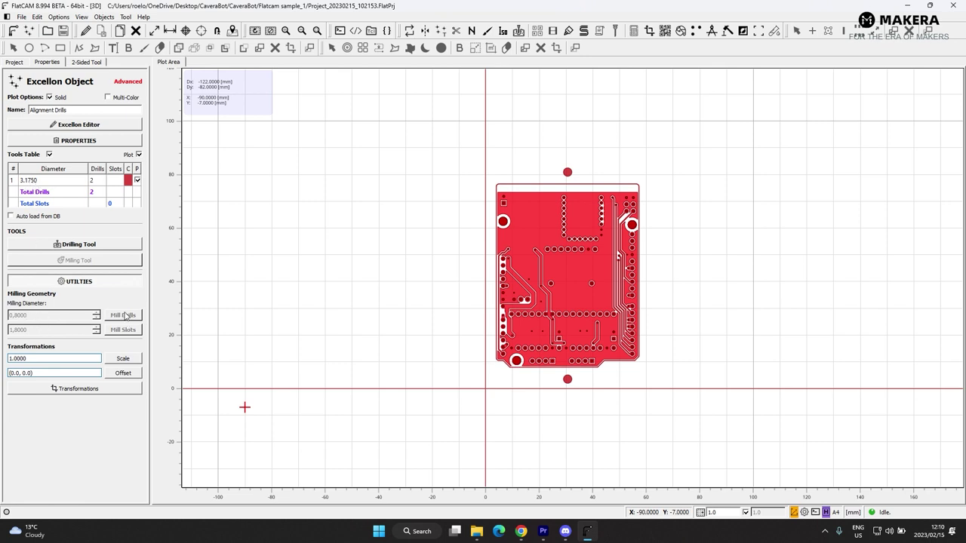
{"action": "left_click", "coordinate": [36, 183]}
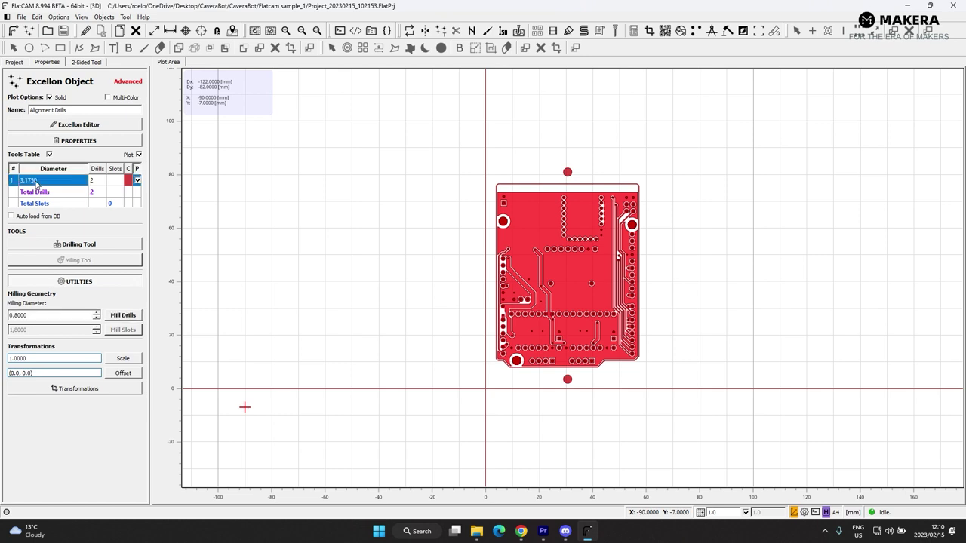
{"action": "double_click", "coordinate": [26, 315]}
{"action": "left_click", "coordinate": [109, 316]}
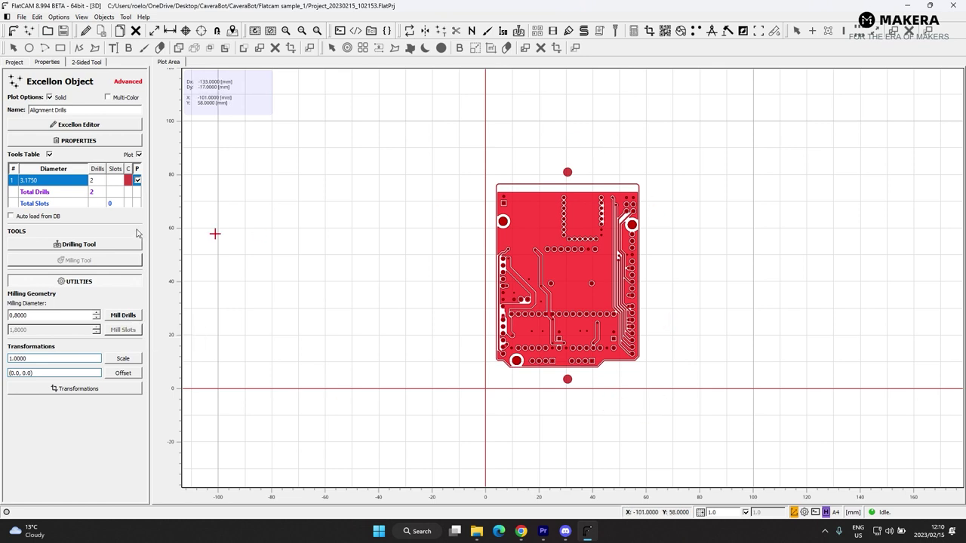
Generate a drilling CNC job for the Alignment Drills object with Cut Z set to -5.
{"action": "left_click", "coordinate": [71, 246]}
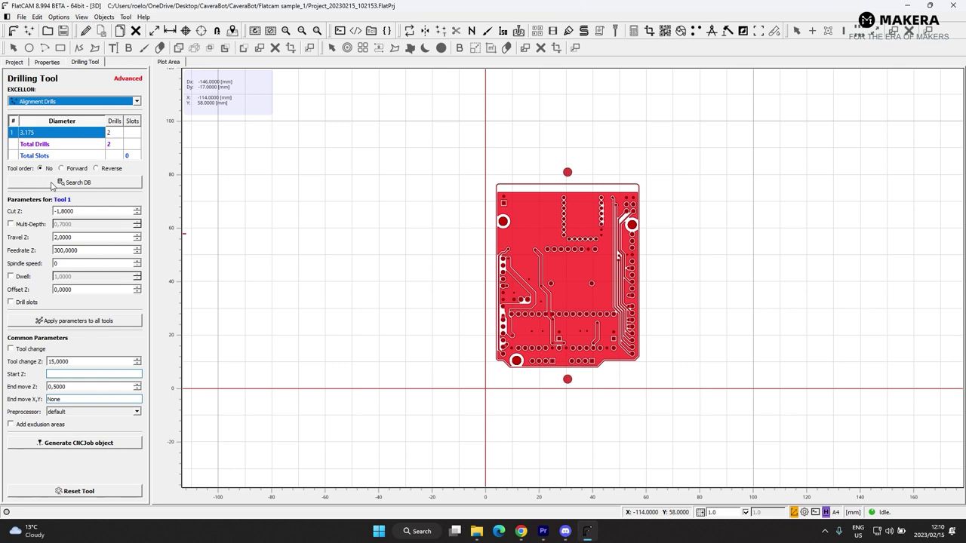
{"action": "left_click", "coordinate": [86, 213]}
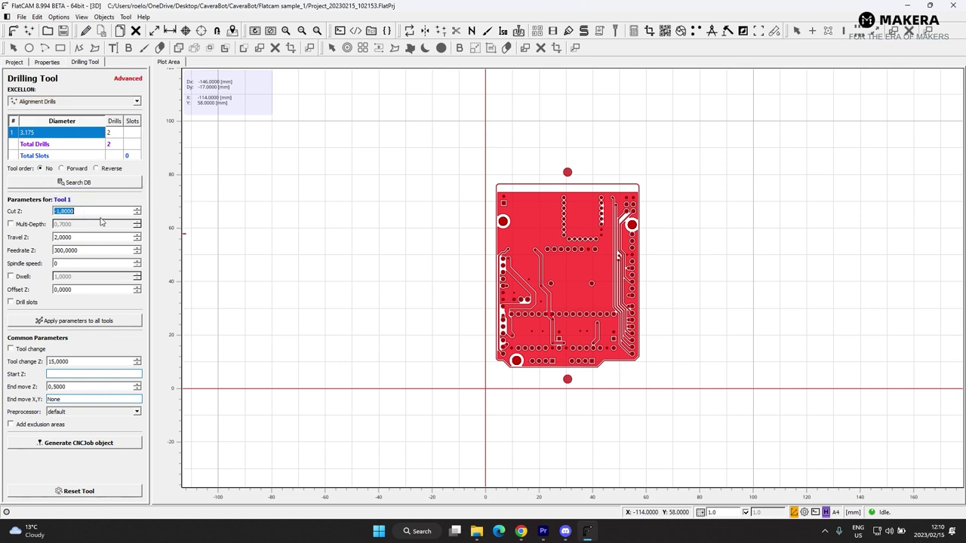
{"action": "type", "text": "-5"}
{"action": "key", "text": "Return"}
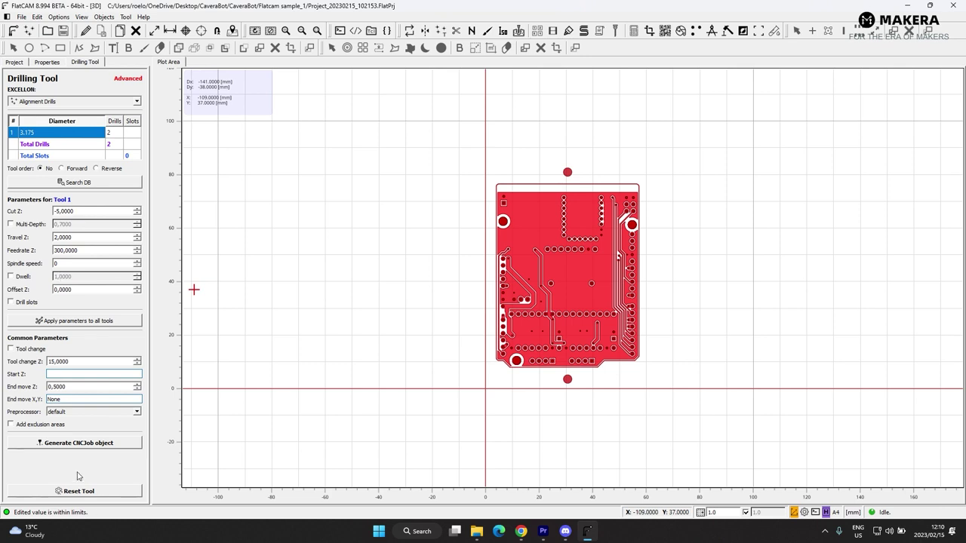
{"action": "left_click", "coordinate": [71, 443]}
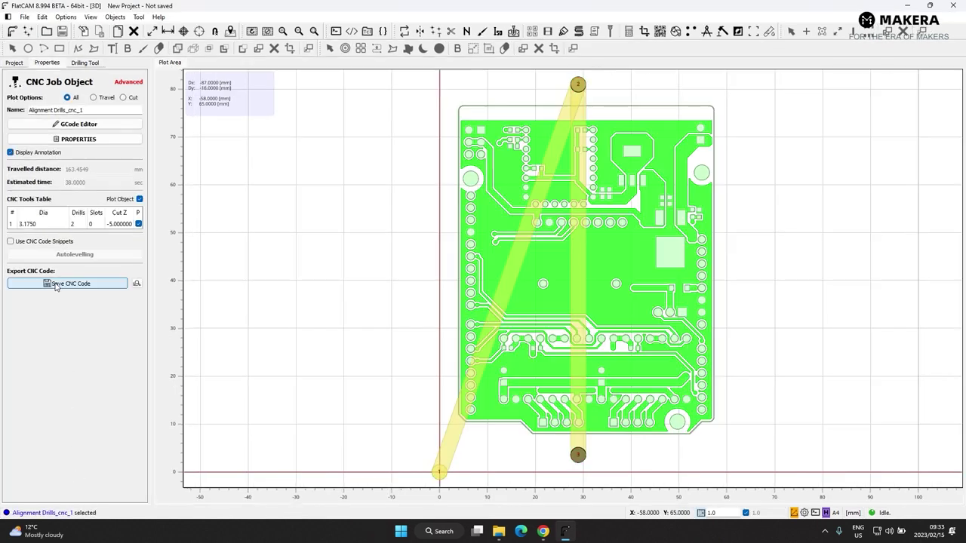
Begin exporting the alignment drill CNC code and create a folder named Flatcam sample_1 inside the CaveraBot folder.
{"action": "left_click", "coordinate": [66, 284]}
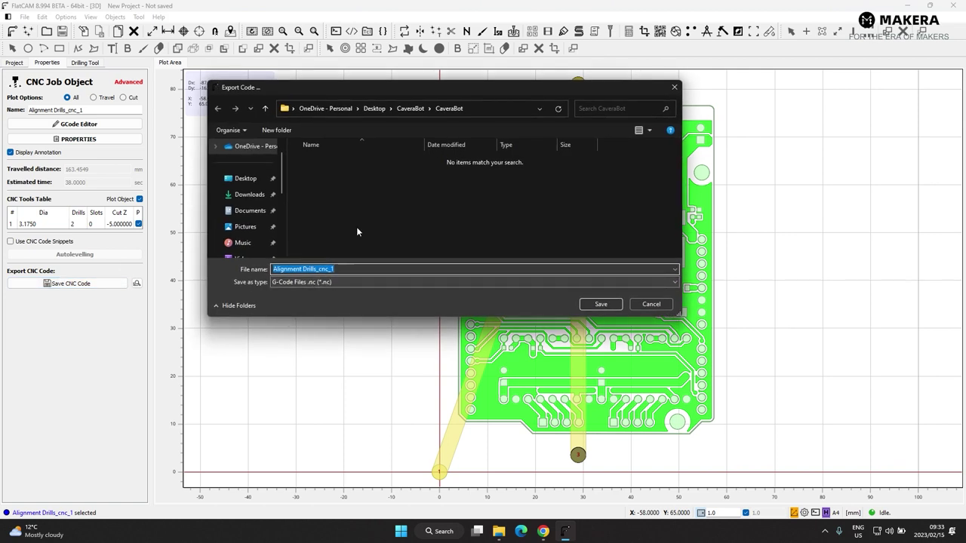
{"action": "left_click", "coordinate": [346, 176]}
{"action": "right_click", "coordinate": [344, 178]}
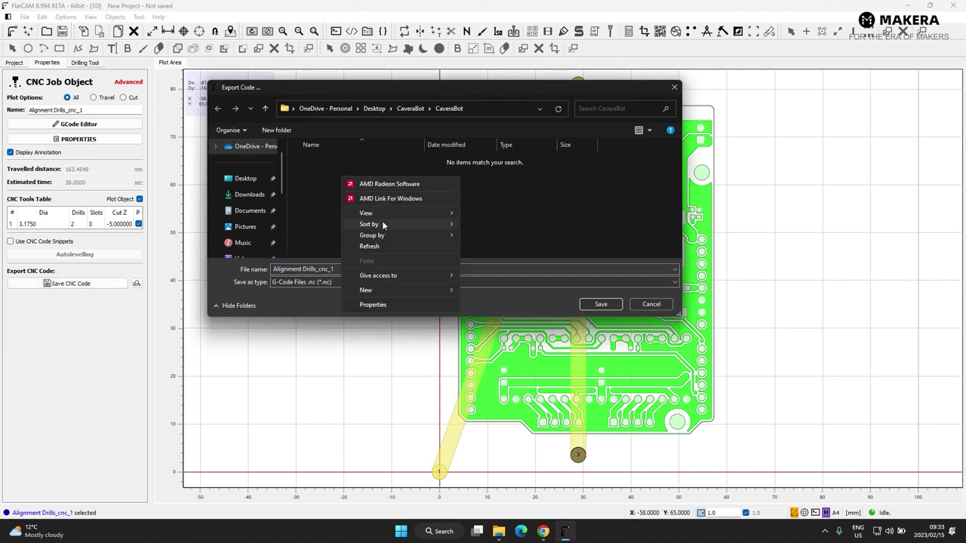
{"action": "mouse_move", "coordinate": [366, 289]}
{"action": "left_click", "coordinate": [476, 292]}
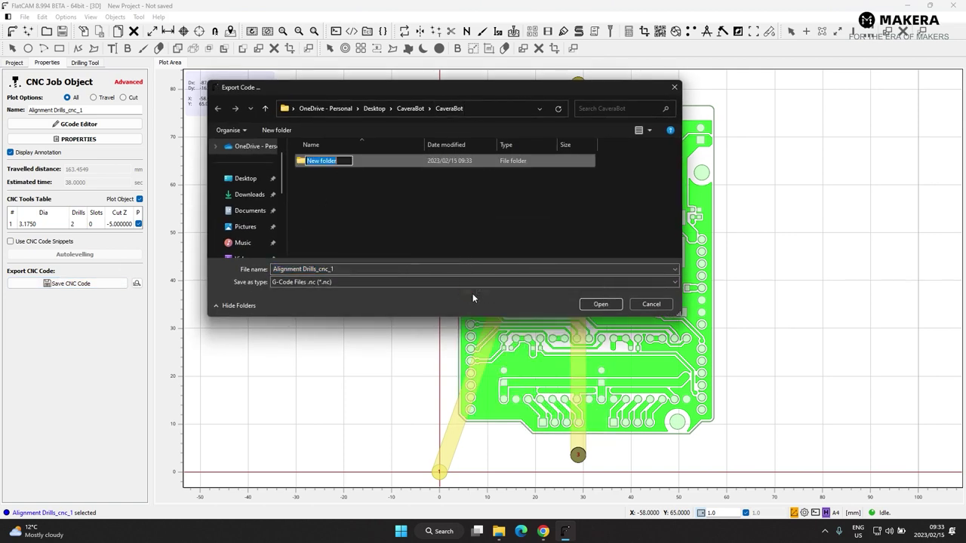
{"action": "type", "text": "Flatcva"}
{"action": "type", "text": "ca"}
{"action": "key", "text": "BackSpace"}
{"action": "key", "text": "BackSpace"}
{"action": "type", "text": "am sample_1"}
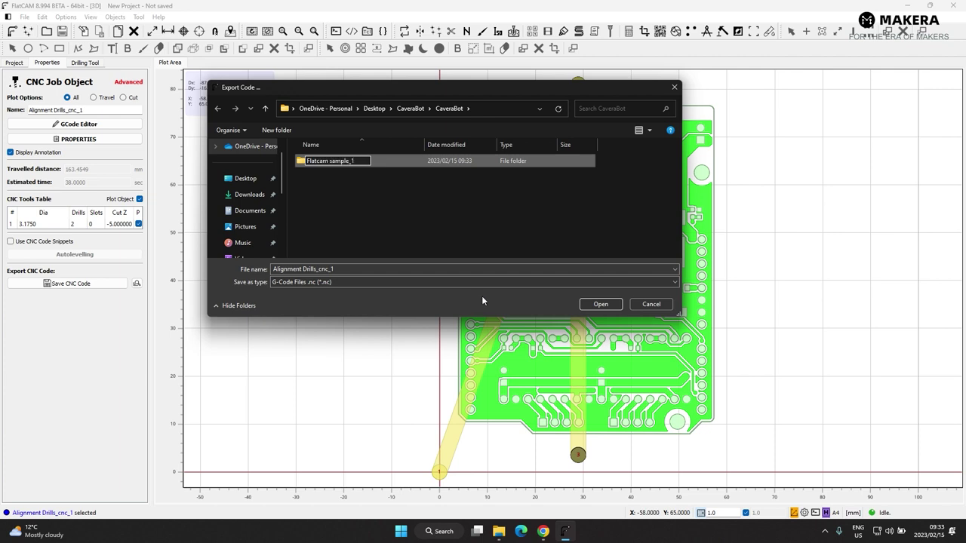
Save the CNC code as Alignment Drills_cnc_1.nc in the Flatcam sample_1 folder.
{"action": "left_click", "coordinate": [590, 298]}
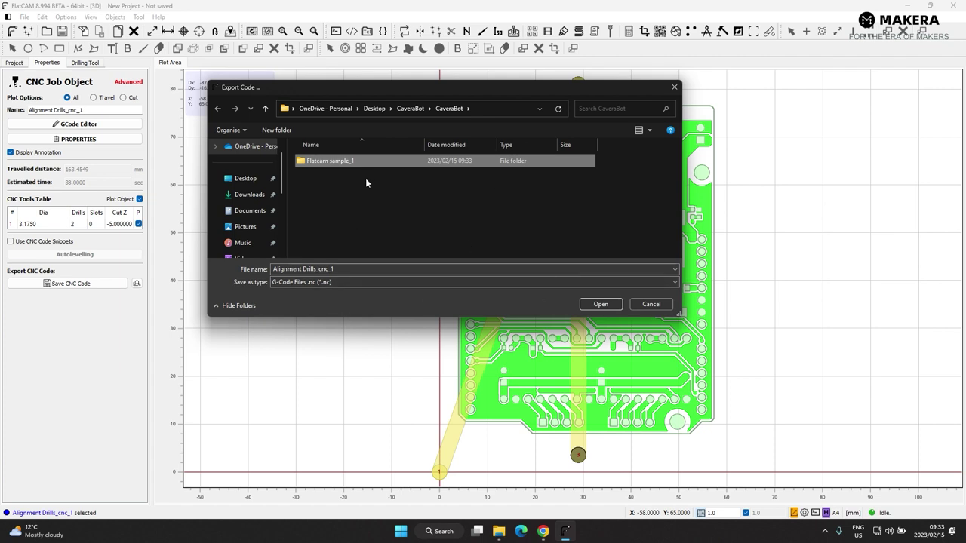
{"action": "double_click", "coordinate": [340, 161]}
{"action": "left_click", "coordinate": [596, 304]}
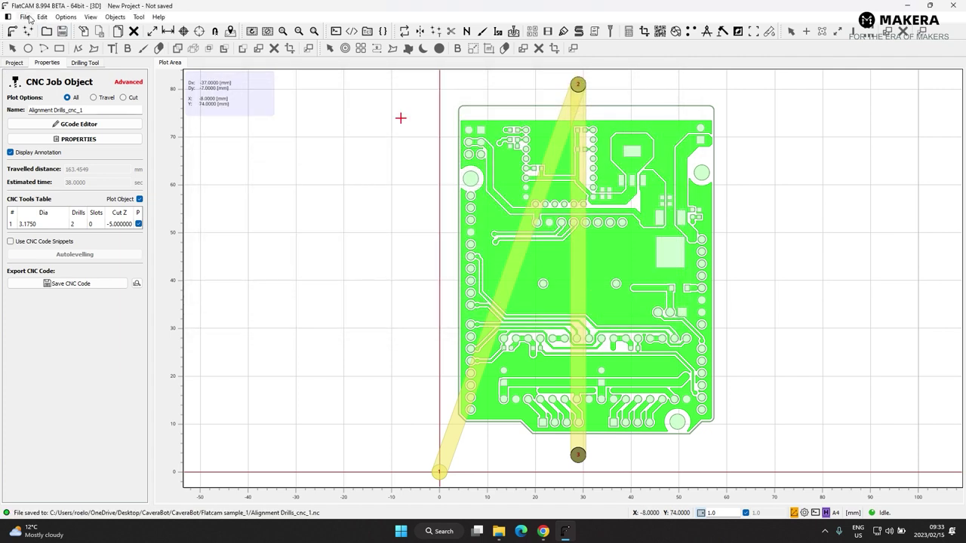
Switch to File Explorer and browse from the Desktop through both CaveraBot folders to Flatcam sample_1 to check the exported file.
{"action": "left_click", "coordinate": [499, 531]}
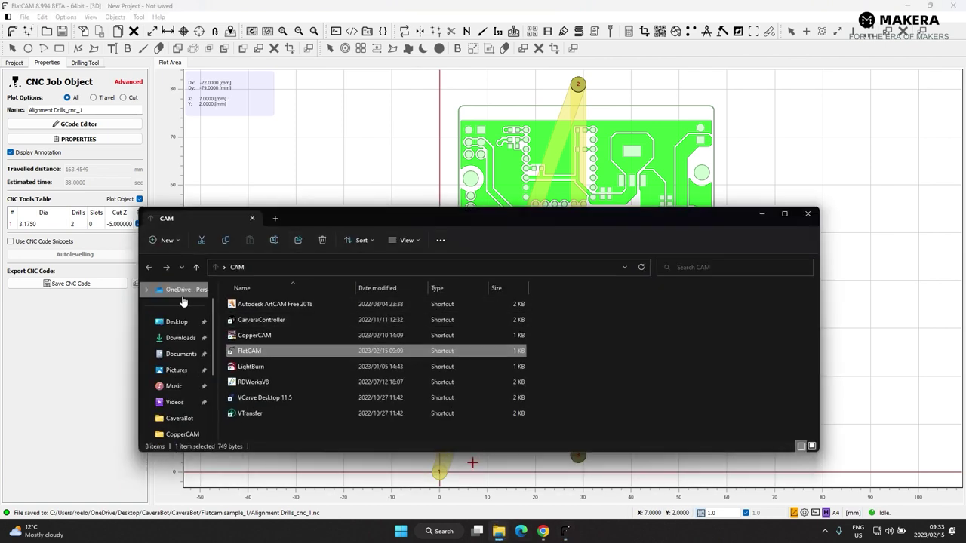
{"action": "left_click", "coordinate": [175, 322]}
{"action": "double_click", "coordinate": [349, 317]}
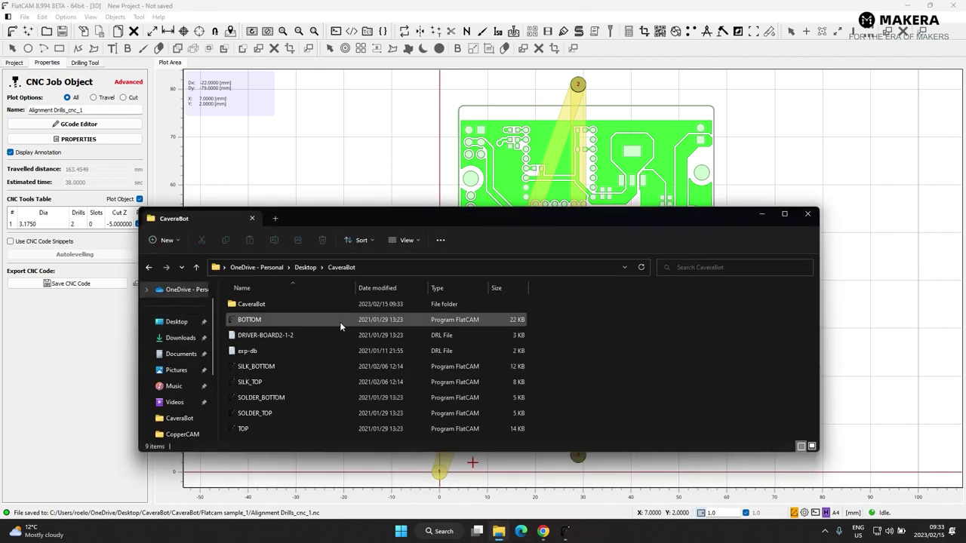
{"action": "double_click", "coordinate": [258, 304]}
{"action": "double_click", "coordinate": [258, 305]}
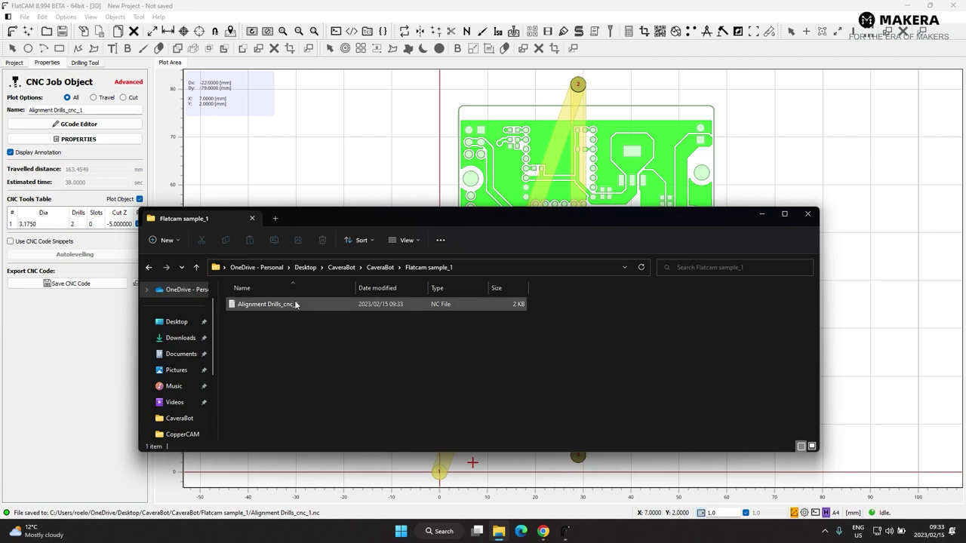
Rename the exported NC file as 1Alignment Drills_cnc and close the Flatcam sample_1 folder window.
{"action": "left_click", "coordinate": [295, 305]}
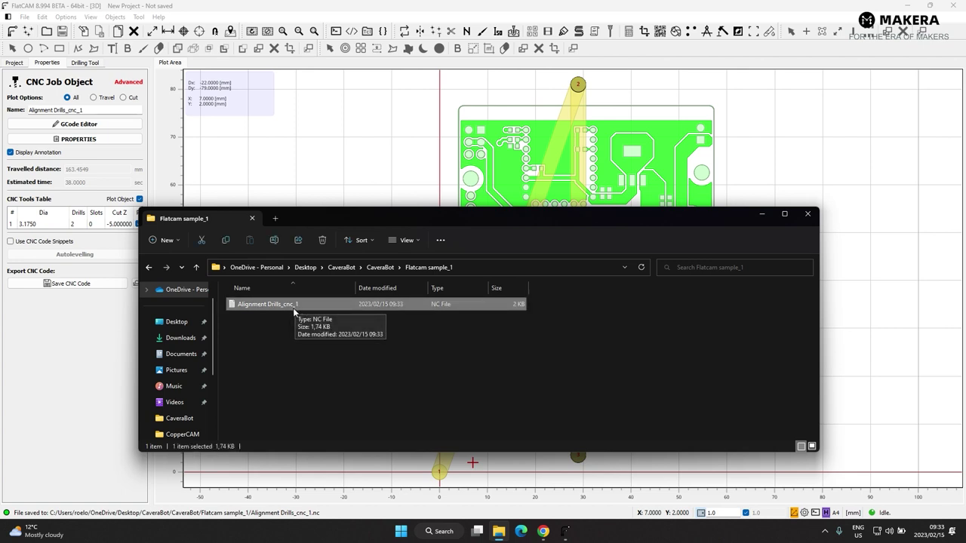
{"action": "left_click", "coordinate": [294, 305]}
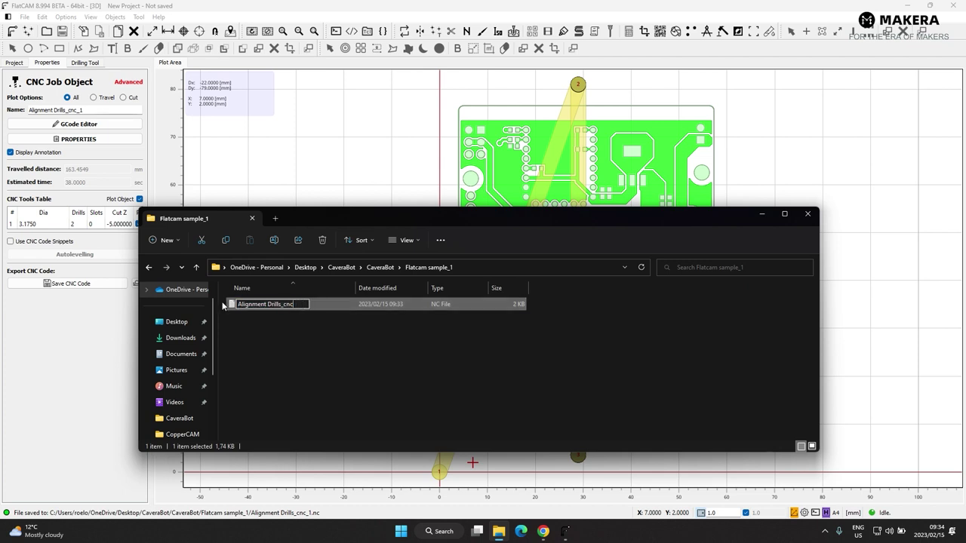
{"action": "type", "text": "1"}
{"action": "left_click", "coordinate": [300, 351]}
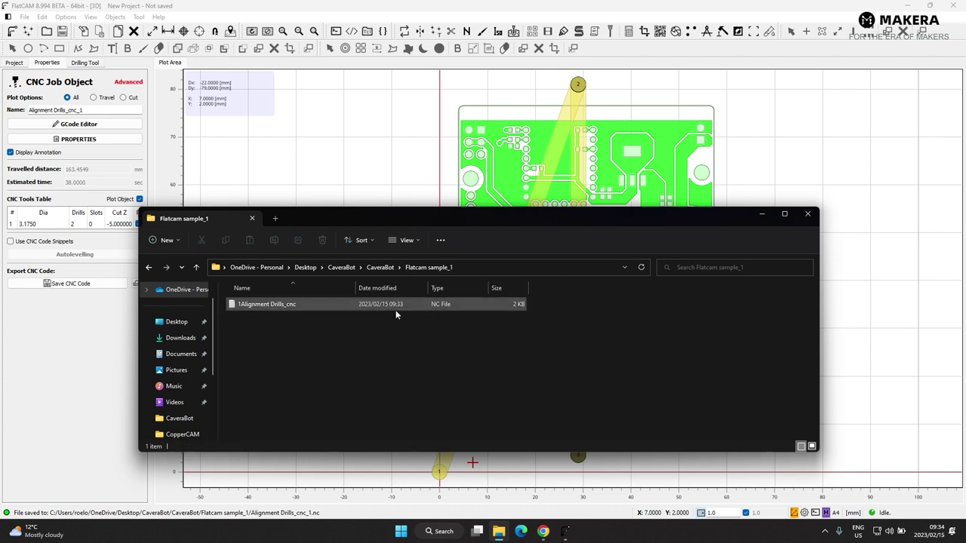
{"action": "left_click", "coordinate": [808, 216]}
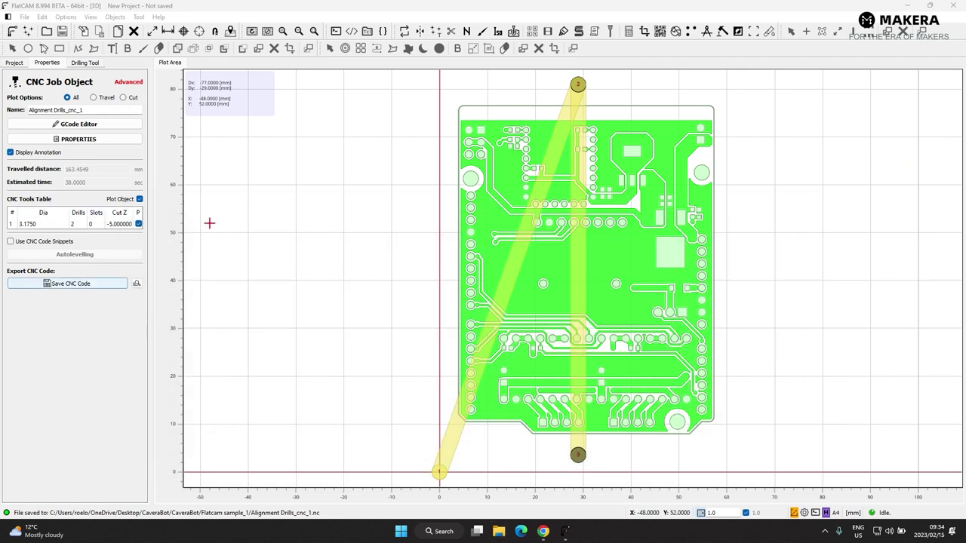
Disable the plot of the Alignment Drills_cnc_1 CNC job in the project.
{"action": "left_click", "coordinate": [15, 63]}
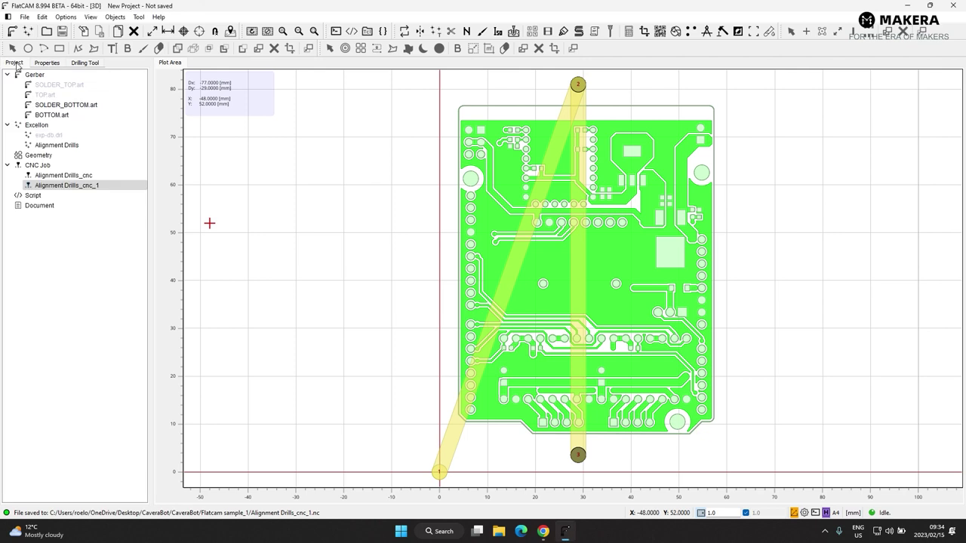
{"action": "right_click", "coordinate": [79, 185]}
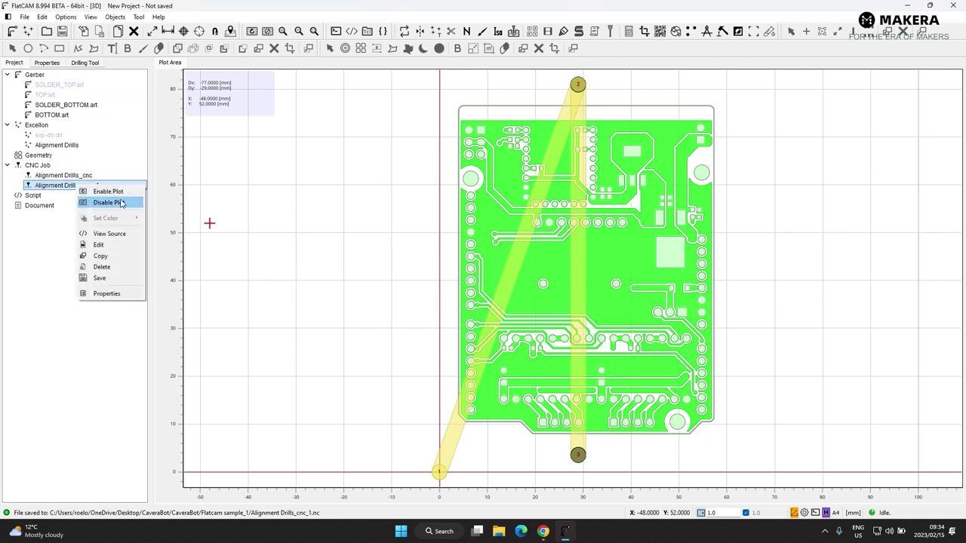
Disable the plot of the duplicate Alignment Drills_cnc_1 CNC job and delete that job from the project.
{"action": "left_click", "coordinate": [108, 203]}
{"action": "right_click", "coordinate": [77, 189]}
{"action": "left_click", "coordinate": [108, 269]}
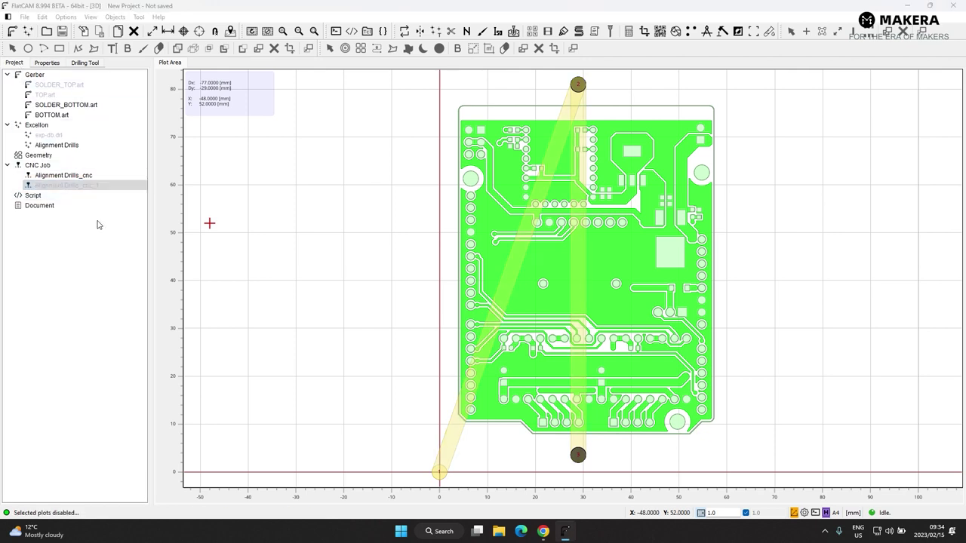
{"action": "key", "text": "Return"}
{"action": "left_click", "coordinate": [76, 175]}
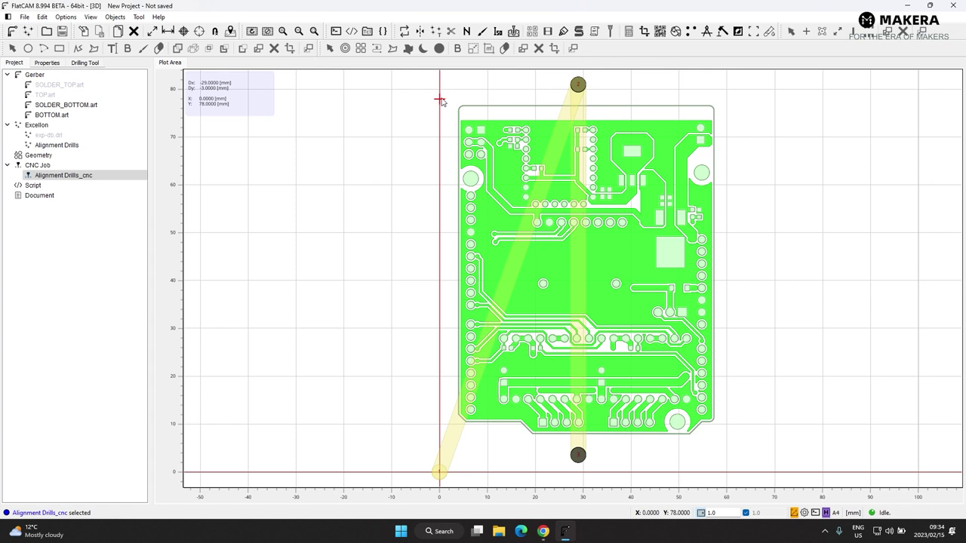
Open the Isolation Routing tool for the BOTTOM.art Gerber object.
{"action": "left_click", "coordinate": [52, 116]}
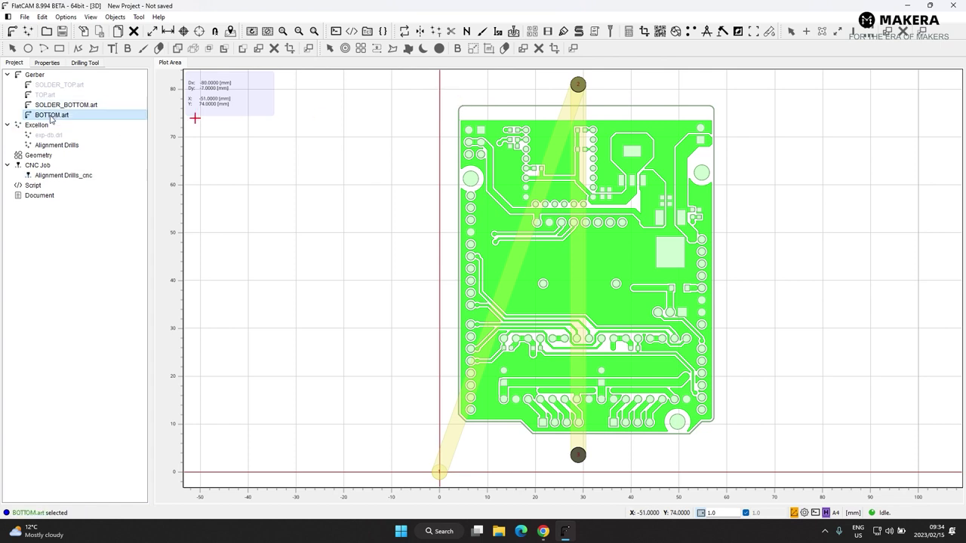
{"action": "double_click", "coordinate": [51, 116]}
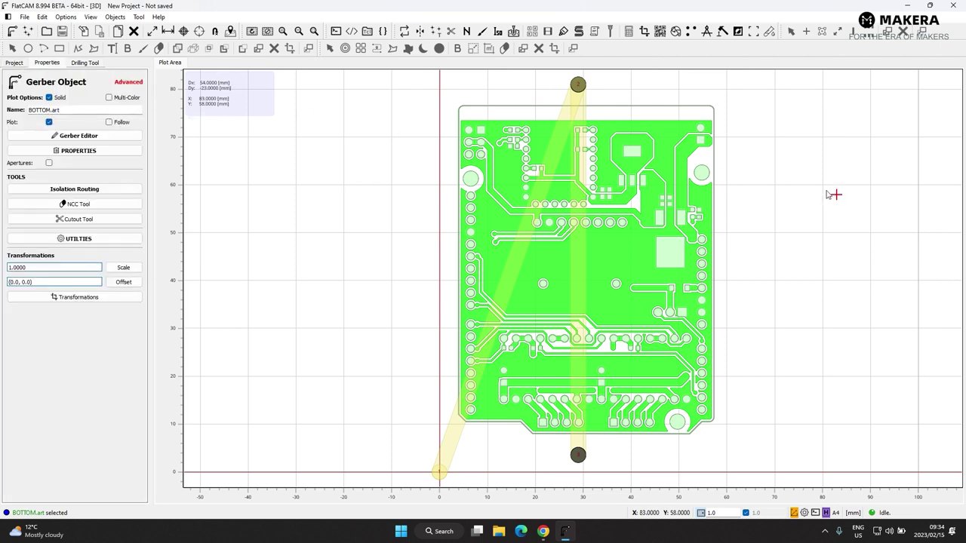
{"action": "left_click", "coordinate": [85, 192]}
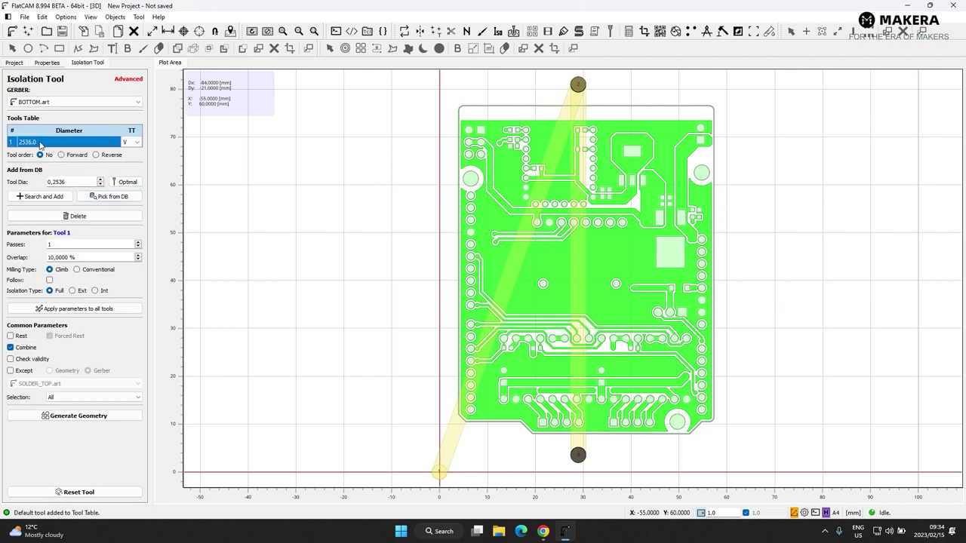
{"action": "left_click", "coordinate": [139, 17]}
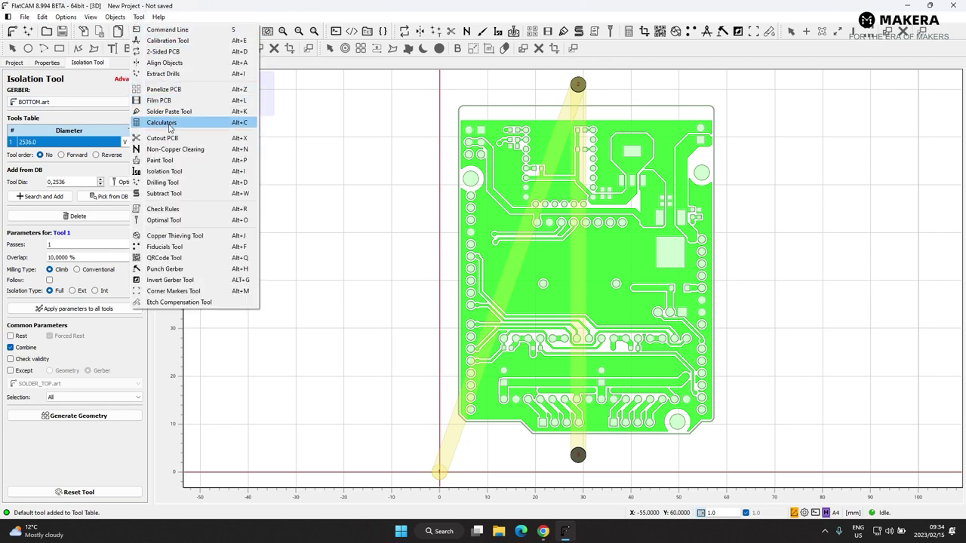
{"action": "left_click", "coordinate": [104, 242]}
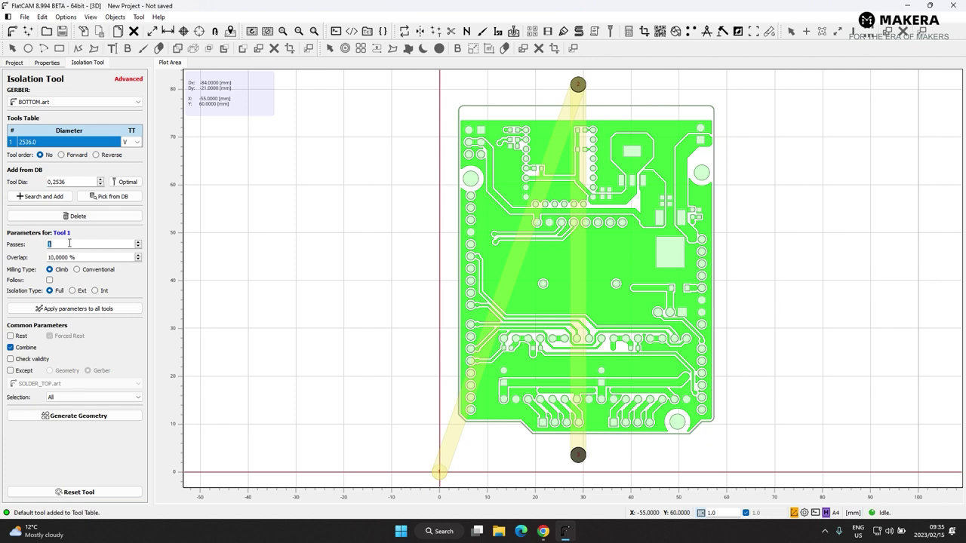
Generate the isolation geometry for BOTTOM.art and enter 0.2536 as the new geometry's Tool Dia for adding tools.
{"action": "left_click", "coordinate": [55, 417]}
{"action": "left_click", "coordinate": [651, 294]}
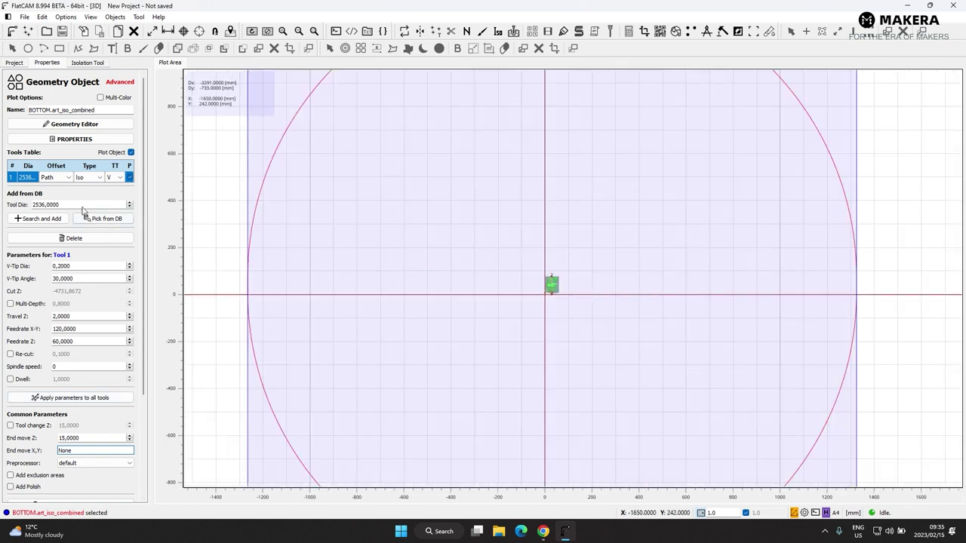
{"action": "left_click_drag", "start_coordinate": [32, 205], "coordinate": [60, 204]}
{"action": "double_click", "coordinate": [23, 178]}
{"action": "left_click", "coordinate": [35, 205]}
{"action": "left_click", "coordinate": [72, 205]}
{"action": "key", "text": "BackSpace"}
{"action": "key", "text": "BackSpace"}
{"action": "key", "text": "BackSpace"}
{"action": "left_click", "coordinate": [33, 204]}
{"action": "type", "text": "0.2536"}
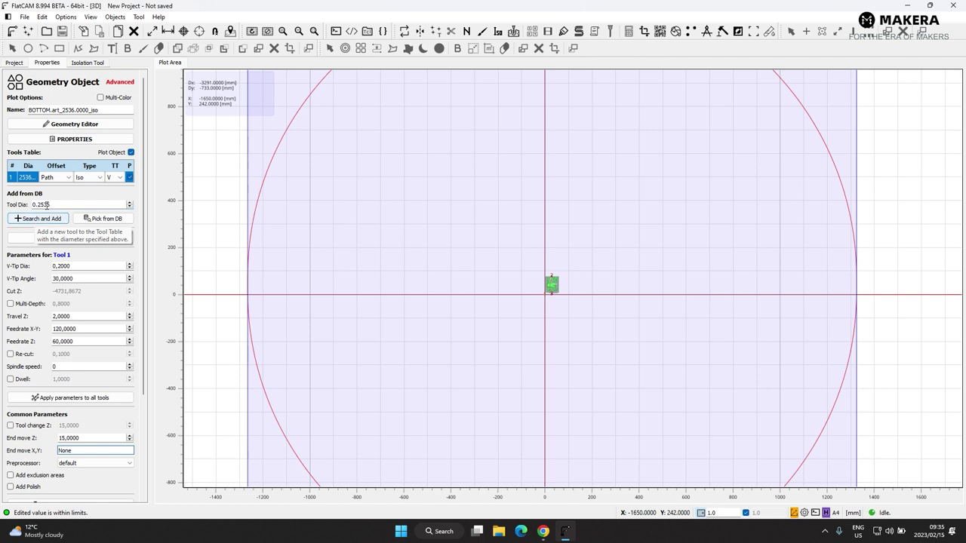
Change the diameter of tool 1 in the geometry object's tools table to 0.2536.
{"action": "double_click", "coordinate": [28, 177]}
{"action": "left_click", "coordinate": [21, 177]}
{"action": "type", "text": "0."}
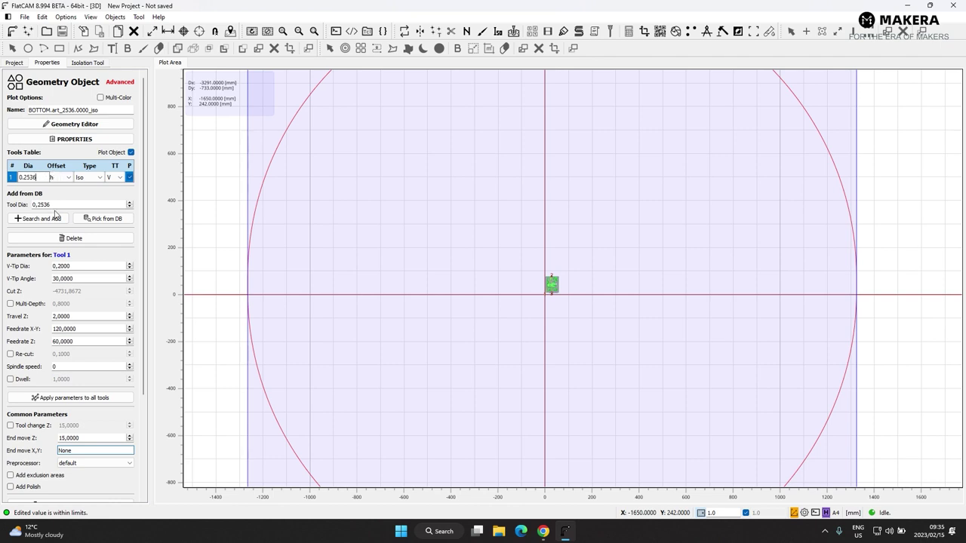
{"action": "key", "text": "Return"}
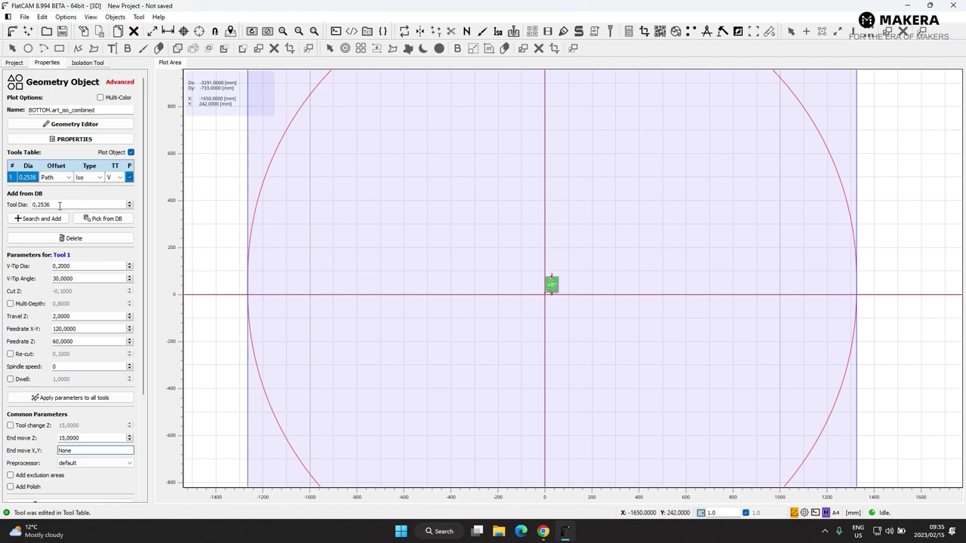
{"action": "scroll", "coordinate": [40, 193], "scroll_direction": "down", "scroll_amount": 3}
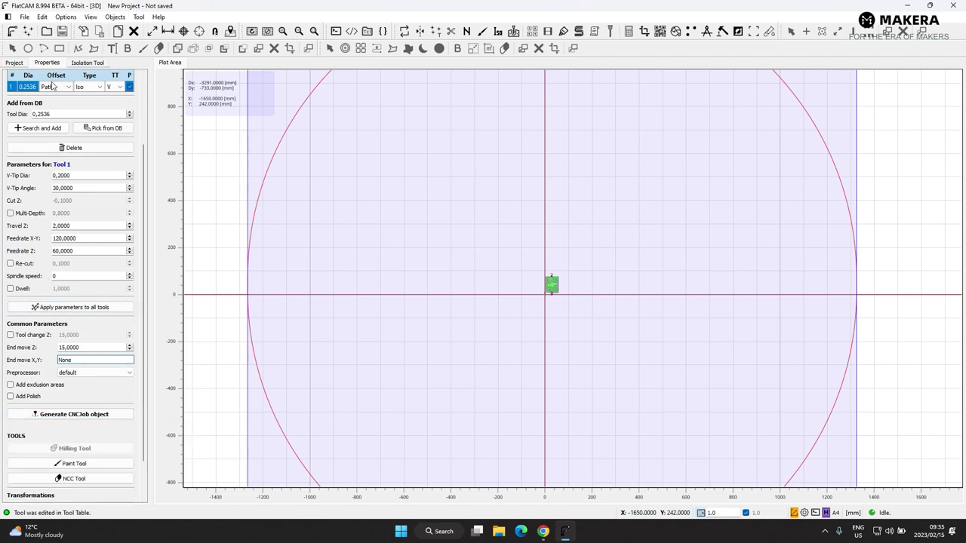
Set the Isolation Tool's tool 1 diameter to 0.2536 and generate the BOTTOM.art isolation geometry again.
{"action": "left_click", "coordinate": [87, 63]}
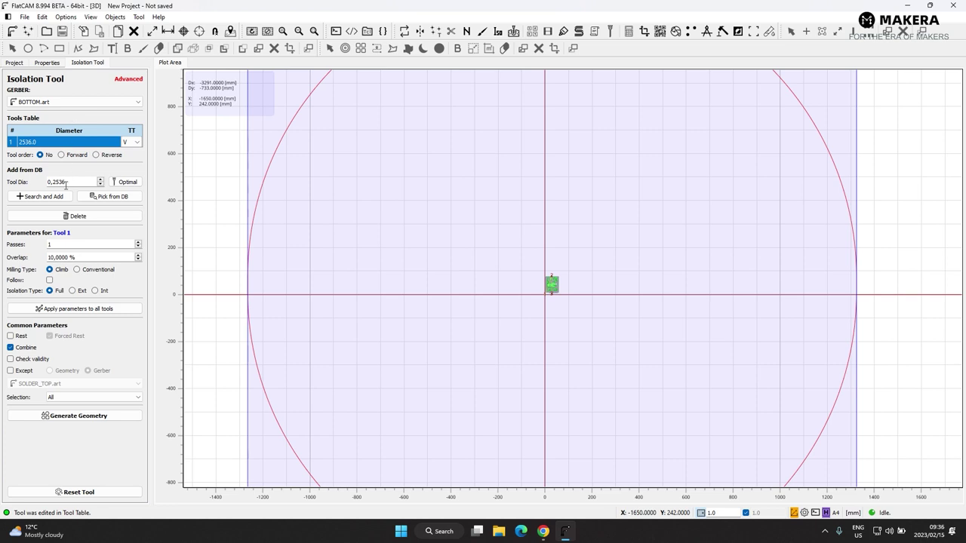
{"action": "double_click", "coordinate": [28, 144]}
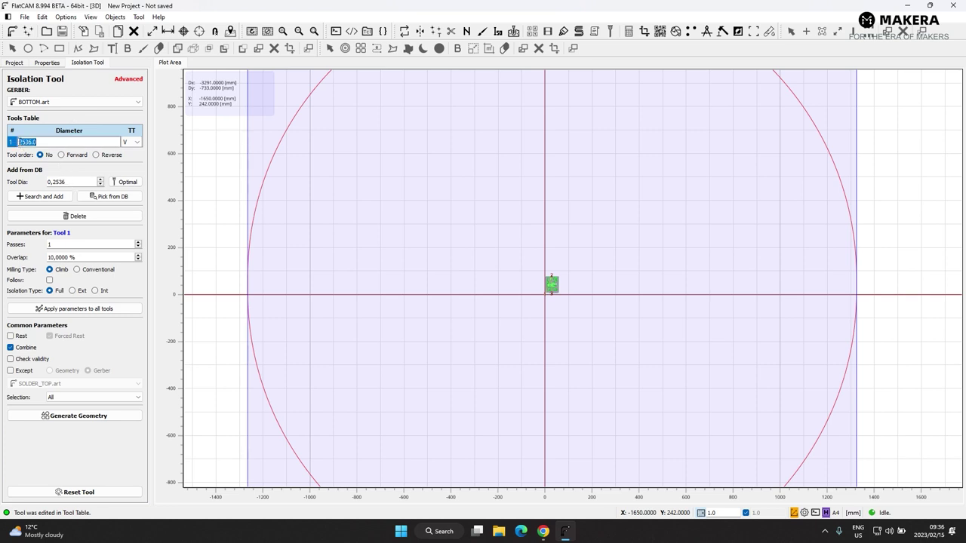
{"action": "key", "text": "Home"}
{"action": "type", "text": "0."}
{"action": "left_click", "coordinate": [76, 418]}
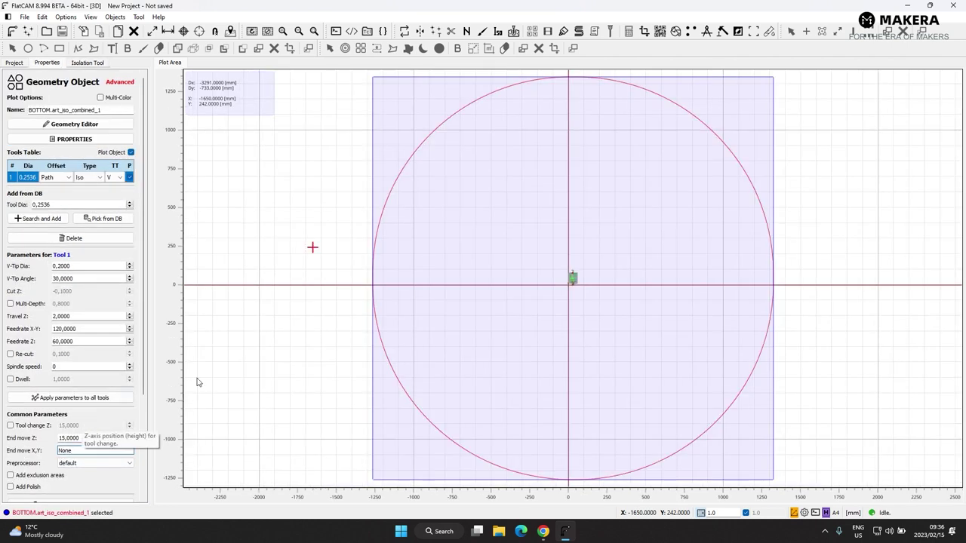
Delete the first, incorrectly sized BOTTOM.art_iso_combined geometry from the project.
{"action": "left_click", "coordinate": [14, 62]}
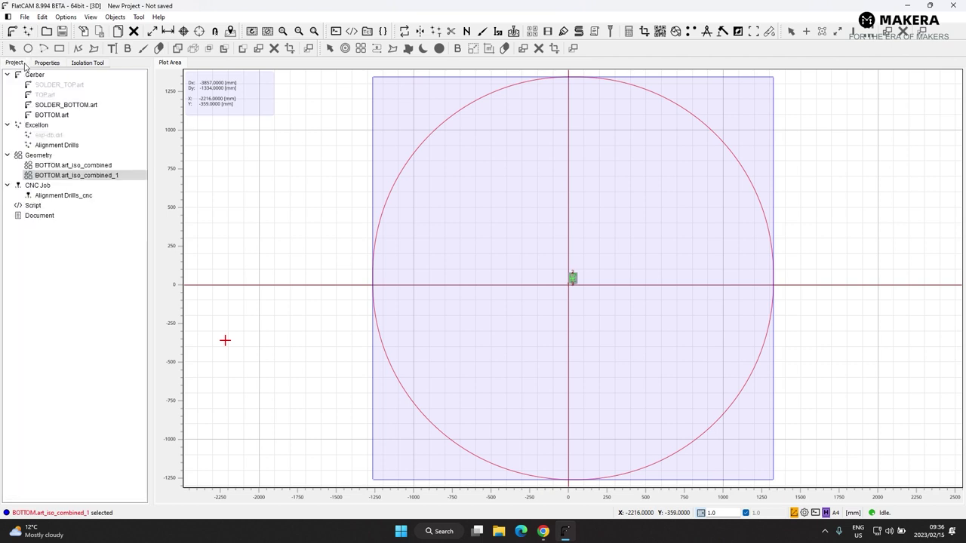
{"action": "right_click", "coordinate": [90, 167]}
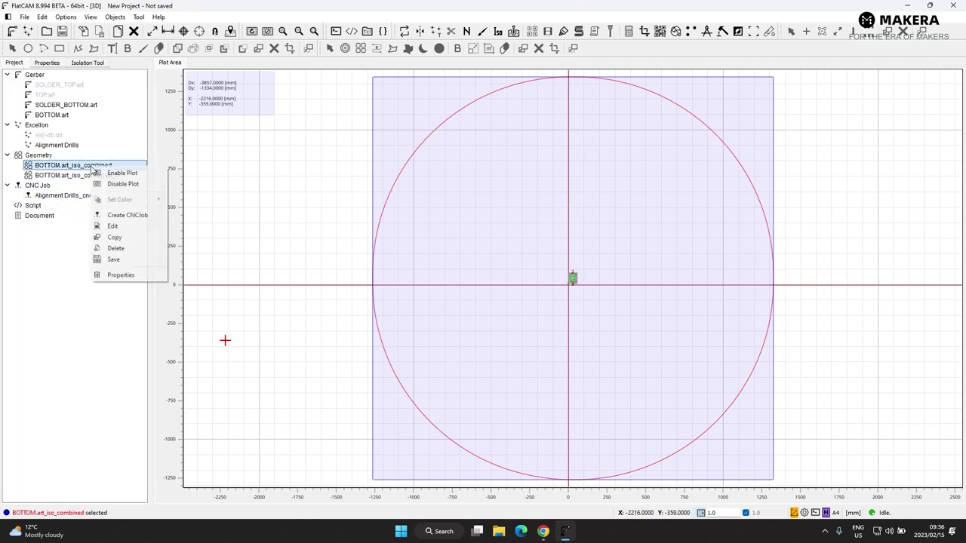
{"action": "left_click", "coordinate": [121, 248]}
{"action": "left_click", "coordinate": [494, 273]}
Examine the isolation paths around the traces, pads and board outline of the bottom layer.
{"action": "scroll", "coordinate": [595, 291], "scroll_direction": "up", "scroll_amount": 6}
{"action": "scroll", "coordinate": [573, 313], "scroll_direction": "up", "scroll_amount": 8}
{"action": "scroll", "coordinate": [455, 282], "scroll_direction": "down", "scroll_amount": 2}
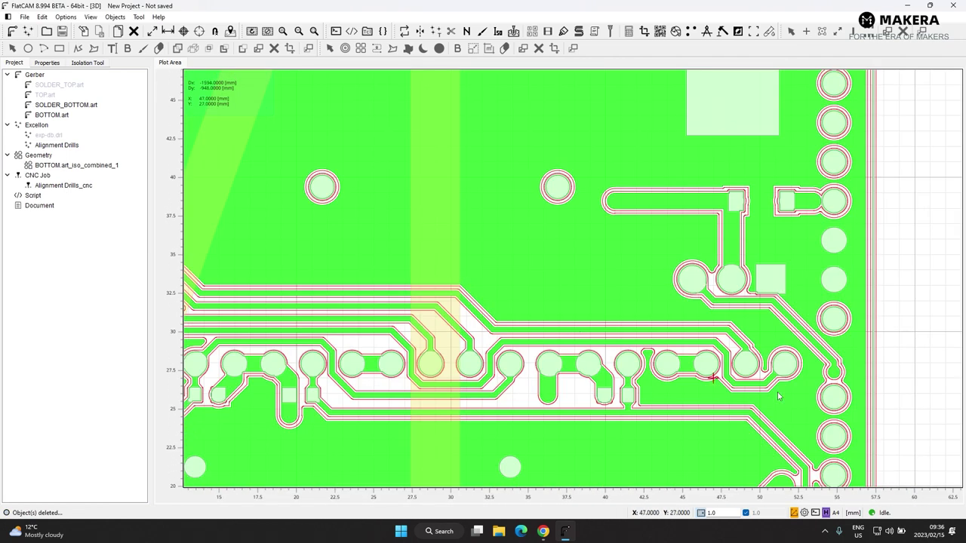
{"action": "scroll", "coordinate": [626, 358], "scroll_direction": "down", "scroll_amount": 1}
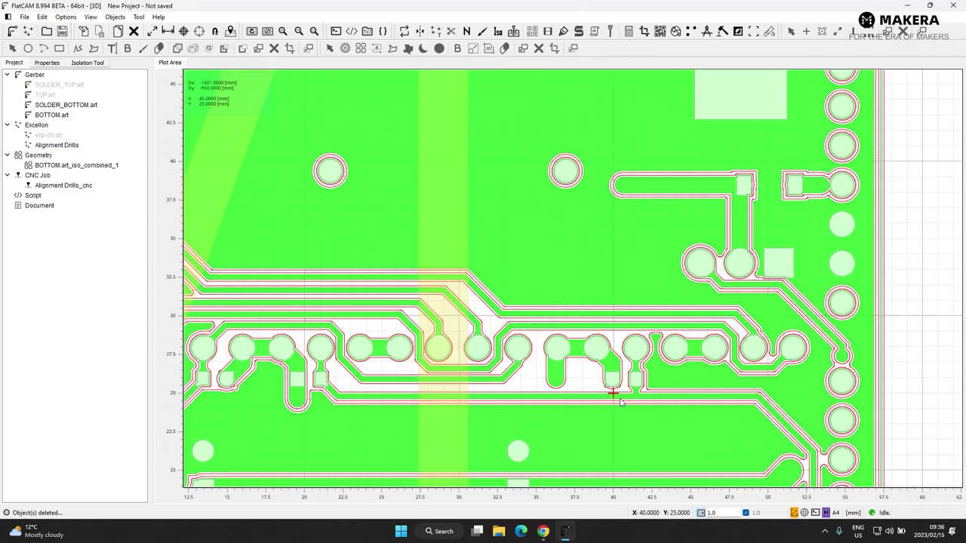
{"action": "scroll", "coordinate": [615, 396], "scroll_direction": "up", "scroll_amount": 4}
{"action": "scroll", "coordinate": [612, 388], "scroll_direction": "down", "scroll_amount": 6}
{"action": "scroll", "coordinate": [509, 400], "scroll_direction": "up", "scroll_amount": 3}
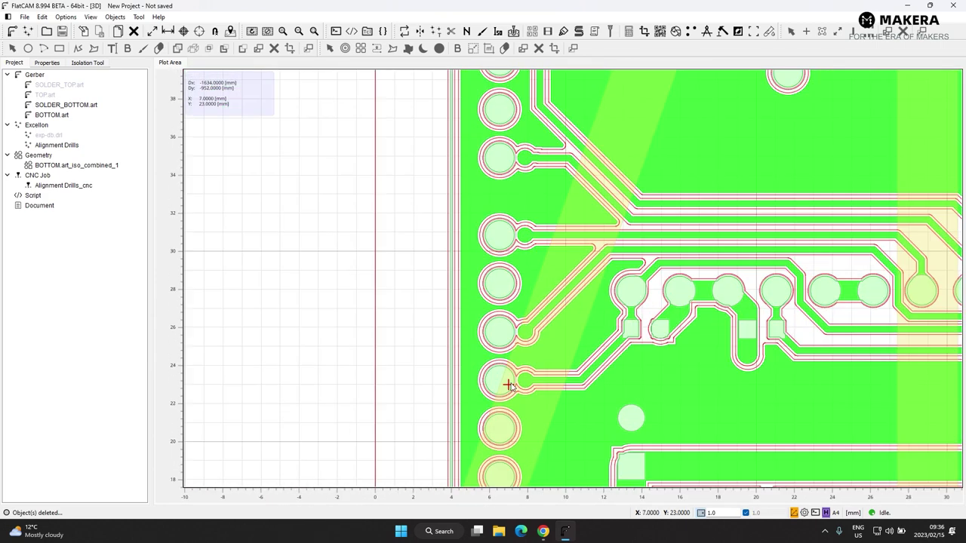
{"action": "scroll", "coordinate": [501, 389], "scroll_direction": "down", "scroll_amount": 3}
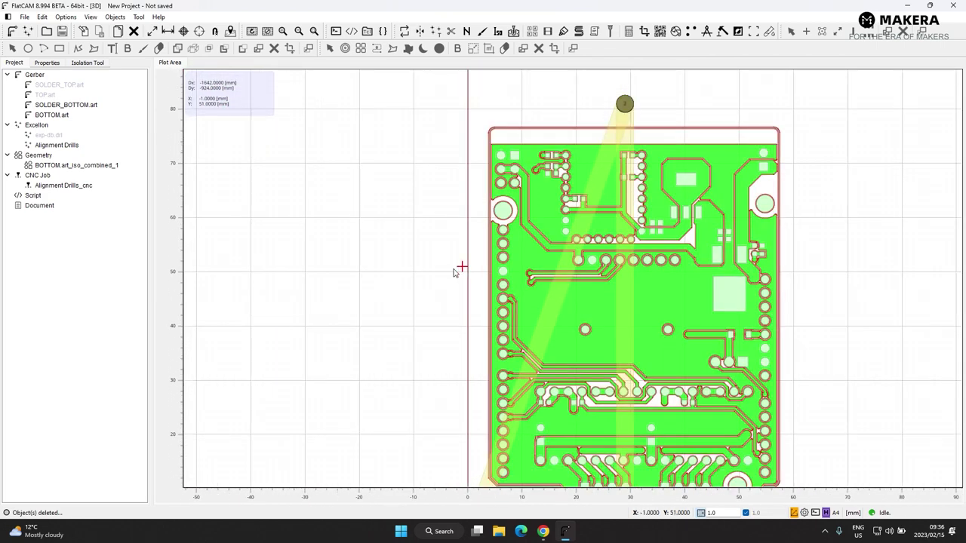
{"action": "scroll", "coordinate": [460, 270], "scroll_direction": "down", "scroll_amount": 1}
{"action": "scroll", "coordinate": [567, 217], "scroll_direction": "up", "scroll_amount": 1}
{"action": "scroll", "coordinate": [723, 160], "scroll_direction": "up", "scroll_amount": 2}
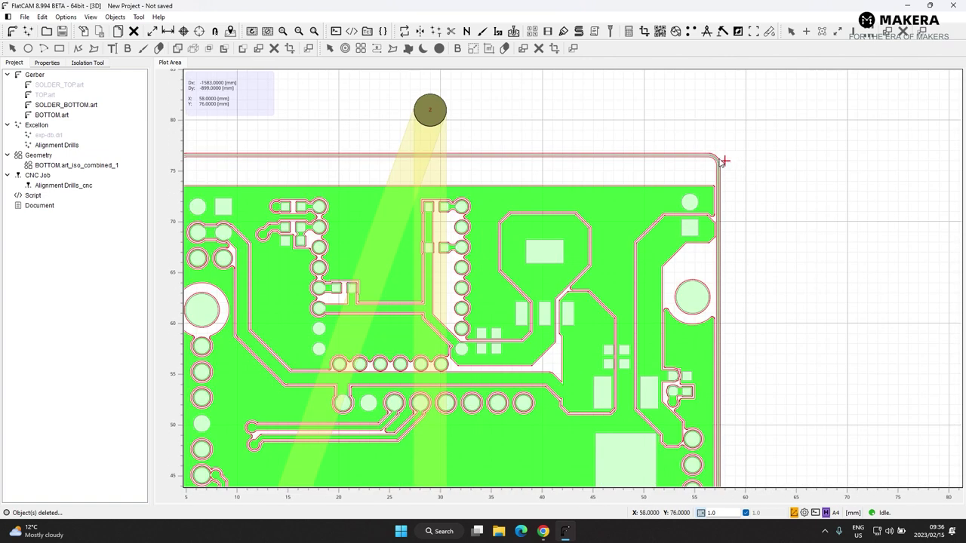
{"action": "scroll", "coordinate": [721, 160], "scroll_direction": "down", "scroll_amount": 3}
{"action": "scroll", "coordinate": [647, 430], "scroll_direction": "up", "scroll_amount": 1}
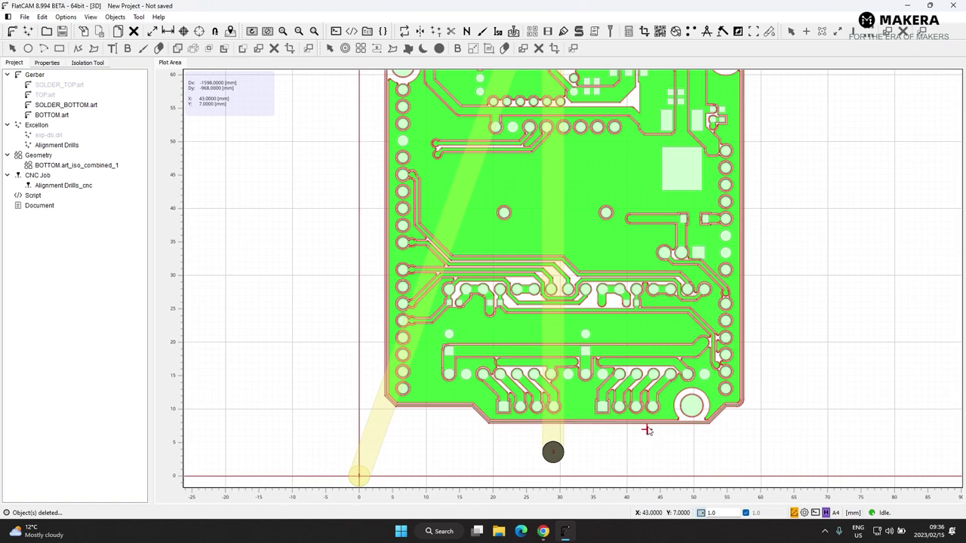
Generate a CNC job object from the BOTTOM.art_iso_combined_1 geometry with its existing tool parameters.
{"action": "left_click", "coordinate": [68, 166]}
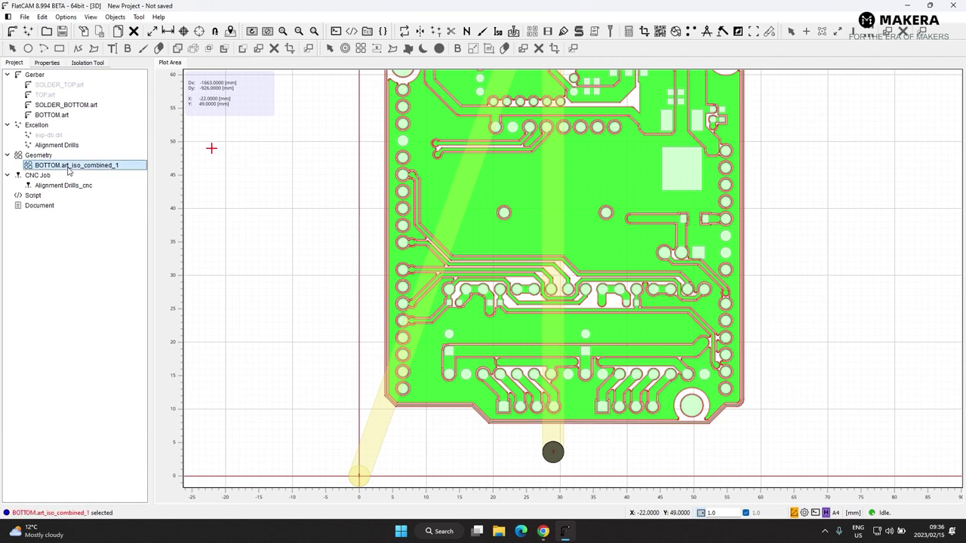
{"action": "double_click", "coordinate": [68, 167]}
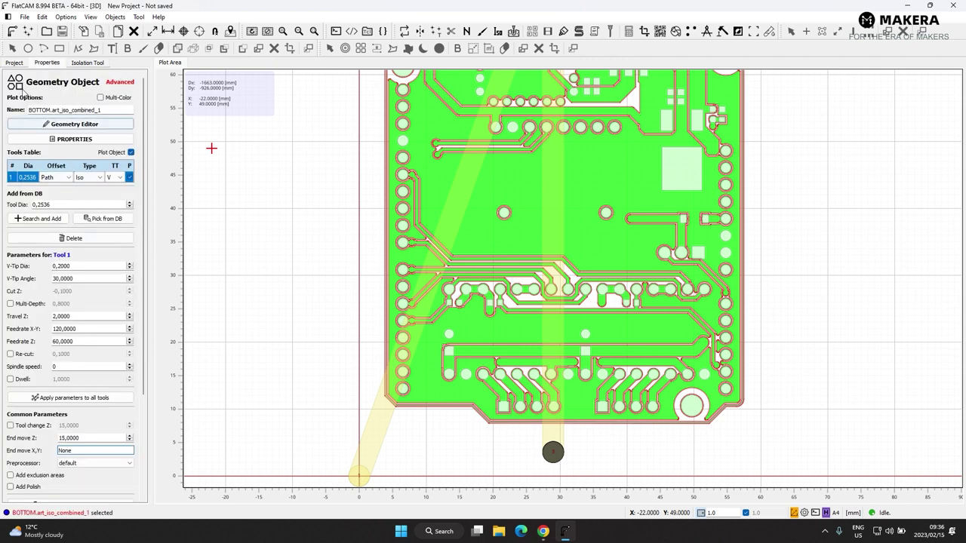
{"action": "left_click", "coordinate": [18, 63]}
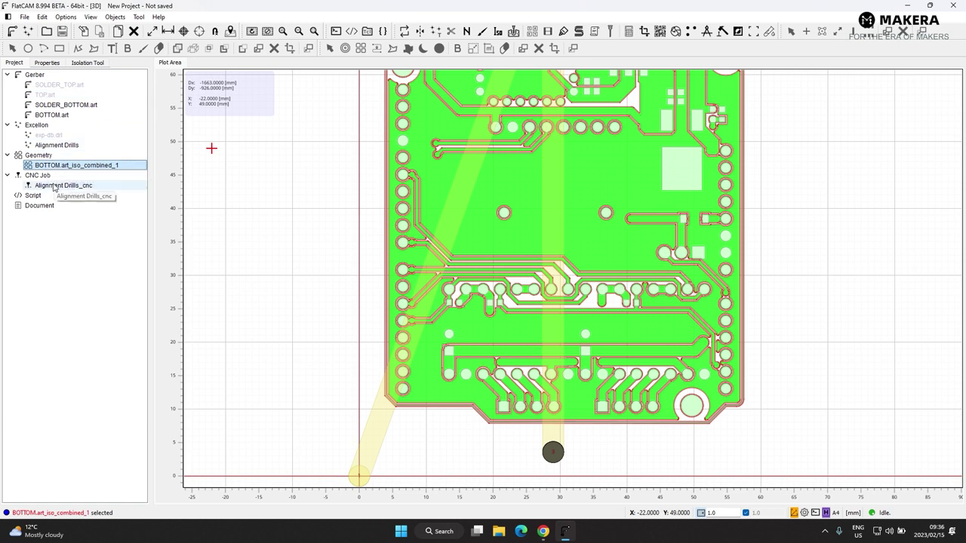
{"action": "left_click", "coordinate": [60, 65]}
{"action": "scroll", "coordinate": [71, 362], "scroll_direction": "down", "scroll_amount": 3}
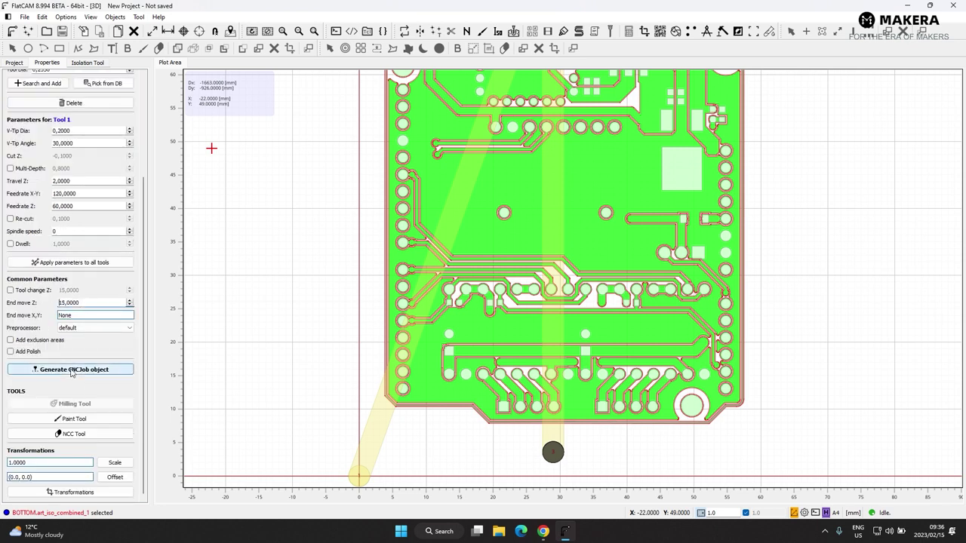
{"action": "scroll", "coordinate": [72, 372], "scroll_direction": "up", "scroll_amount": 2}
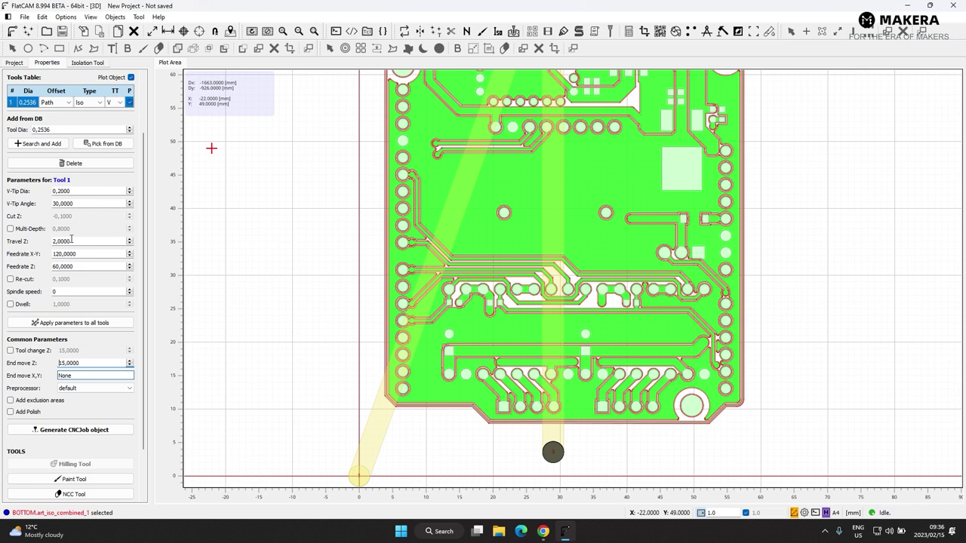
{"action": "left_click", "coordinate": [76, 430]}
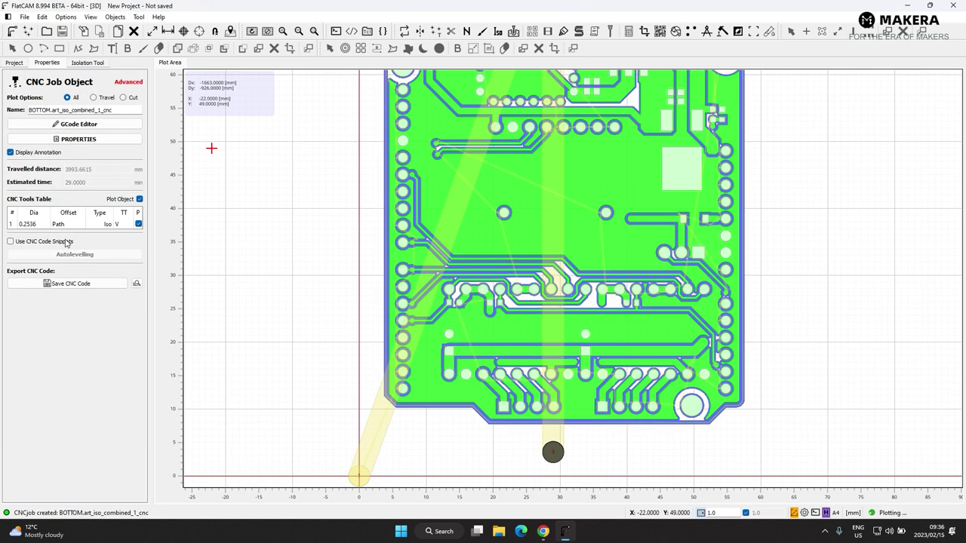
Check the isolation toolpaths and save the CNC code as 2BOTTOM.art_iso_combined_1_cnc in the Flatcam sample_1 folder.
{"action": "scroll", "coordinate": [446, 298], "scroll_direction": "up", "scroll_amount": 5}
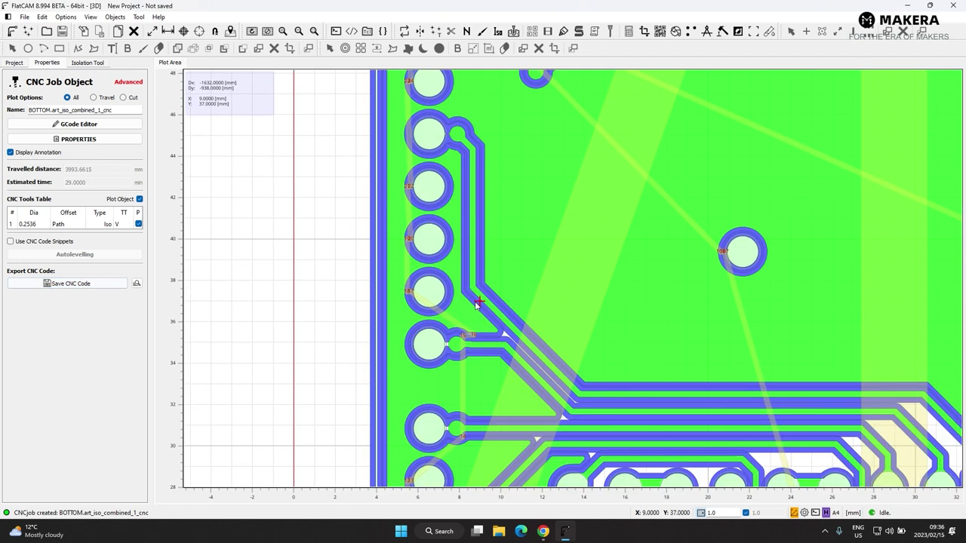
{"action": "scroll", "coordinate": [446, 298], "scroll_direction": "down", "scroll_amount": 4}
{"action": "scroll", "coordinate": [616, 286], "scroll_direction": "up", "scroll_amount": 2}
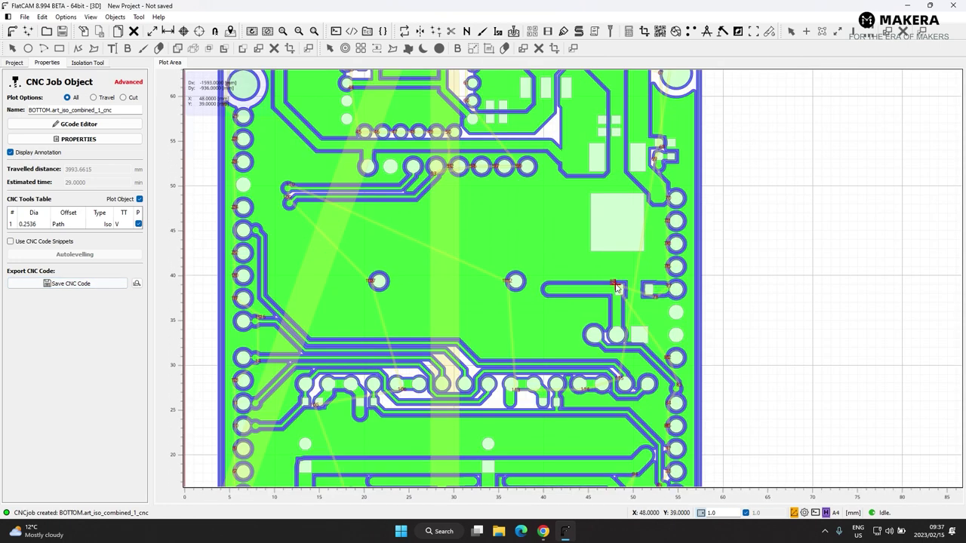
{"action": "left_click", "coordinate": [68, 284]}
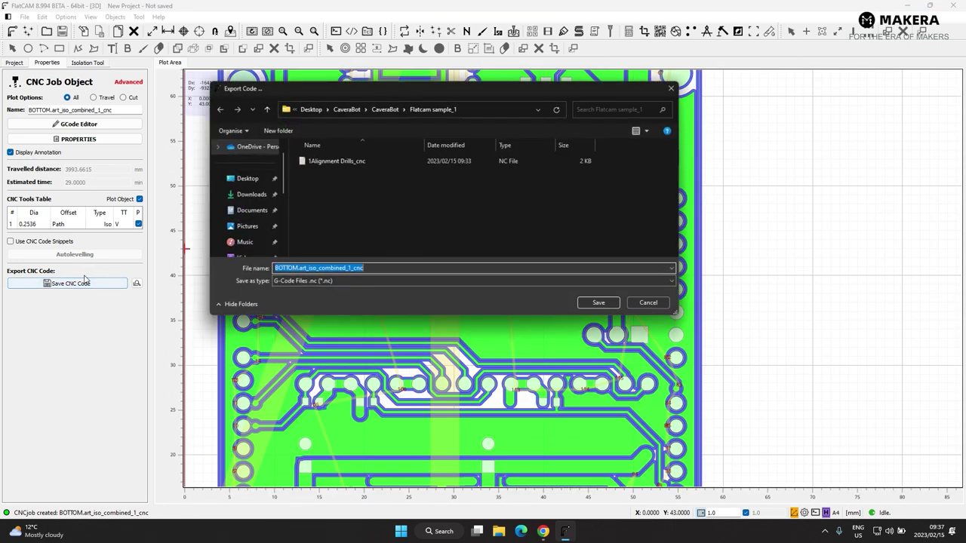
{"action": "key", "text": "Home"}
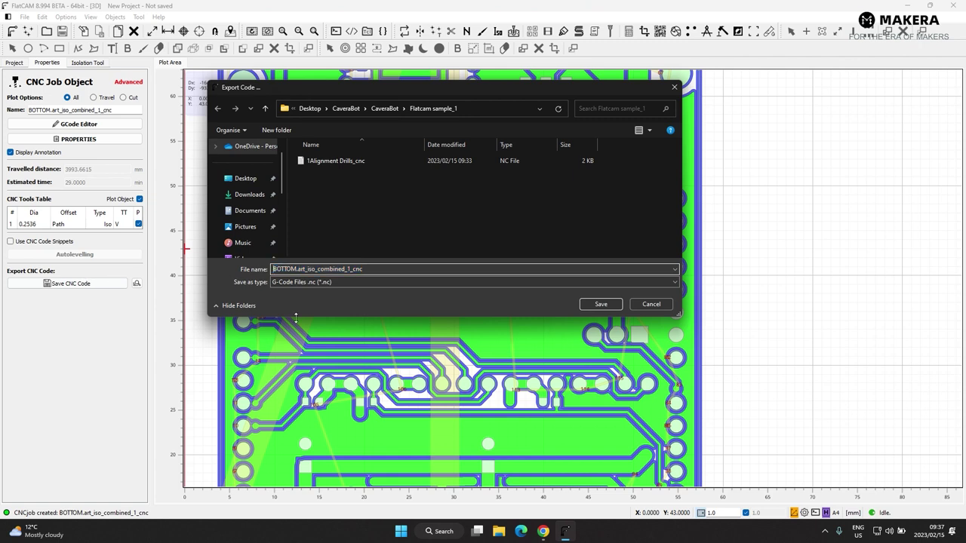
{"action": "type", "text": "2"}
{"action": "left_click", "coordinate": [601, 304]}
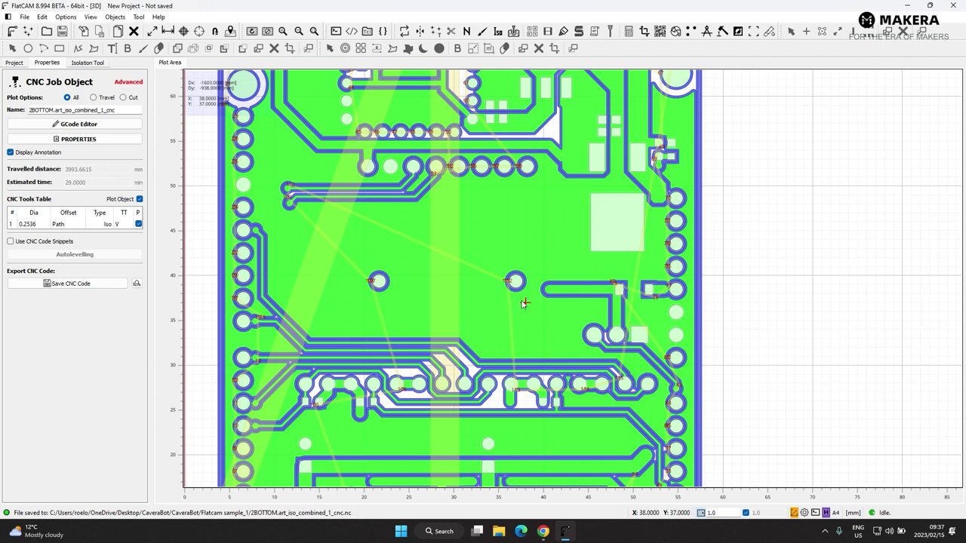
{"action": "scroll", "coordinate": [529, 301], "scroll_direction": "down", "scroll_amount": 2}
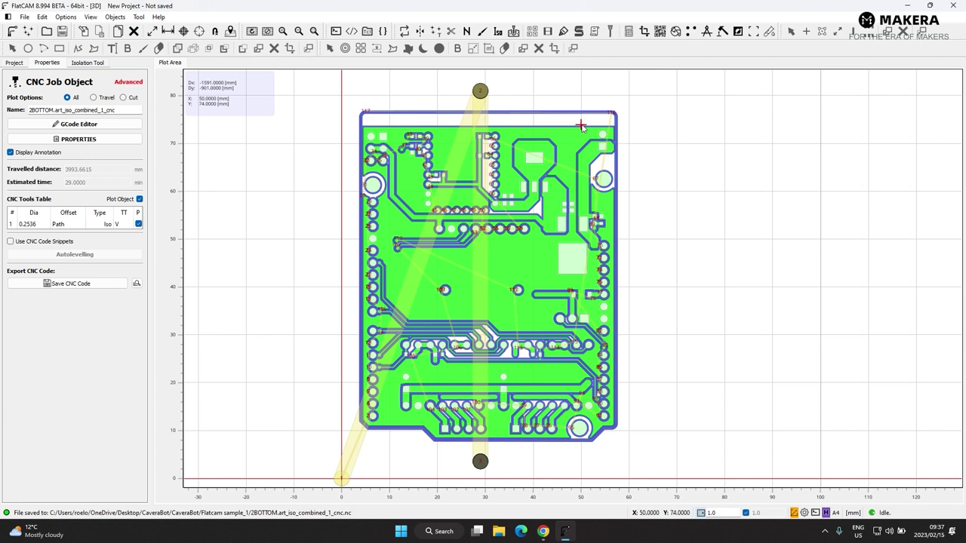
Open the SOLDER_BOTTOM.art Gerber object from the project and load it into the Paint Tool.
{"action": "left_click", "coordinate": [14, 64]}
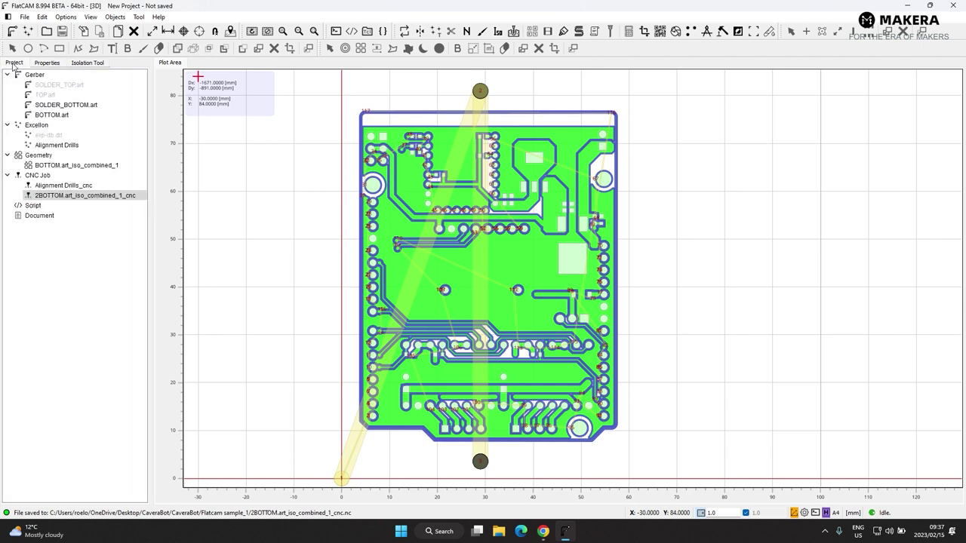
{"action": "double_click", "coordinate": [61, 105]}
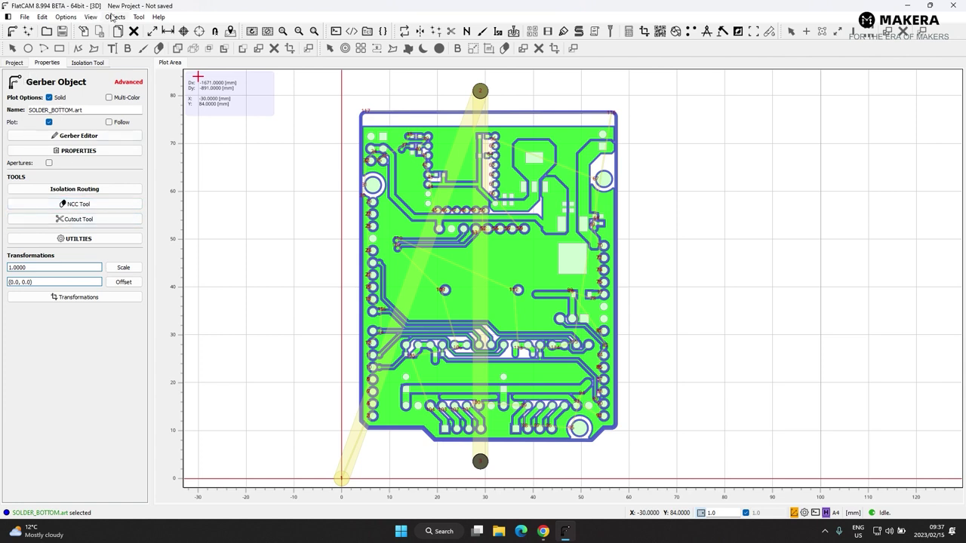
{"action": "left_click", "coordinate": [137, 17]}
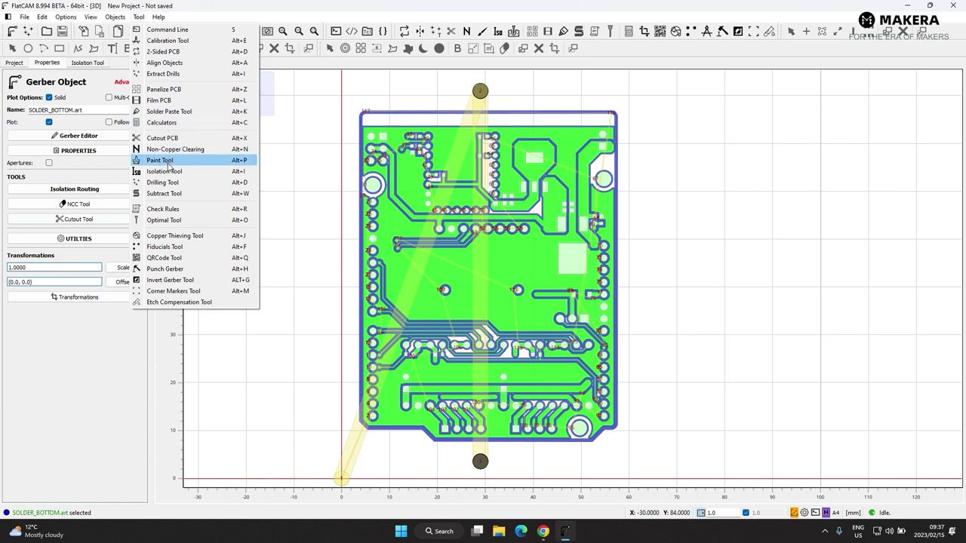
{"action": "left_click", "coordinate": [160, 160]}
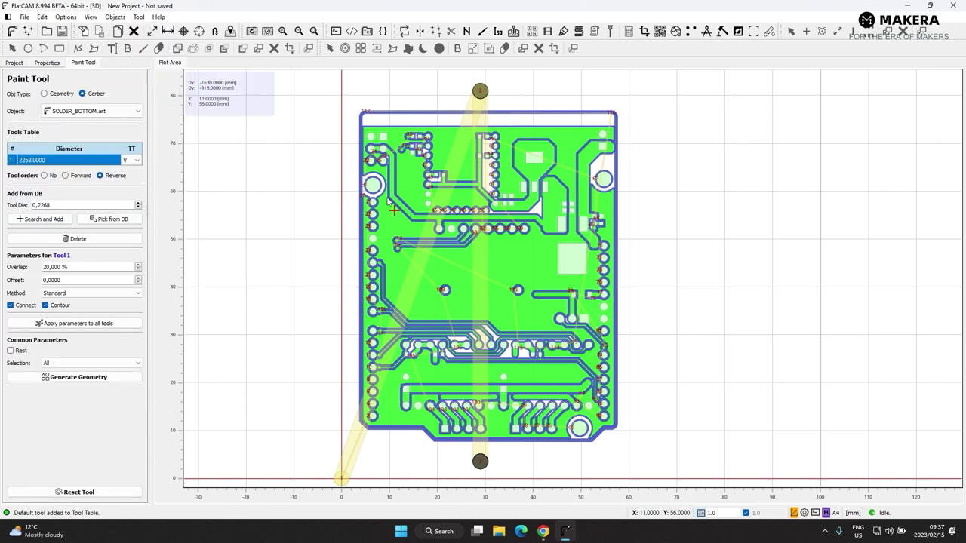
{"action": "scroll", "coordinate": [381, 188], "scroll_direction": "up", "scroll_amount": 4}
{"action": "scroll", "coordinate": [381, 188], "scroll_direction": "up", "scroll_amount": 1}
{"action": "scroll", "coordinate": [336, 189], "scroll_direction": "down", "scroll_amount": 3}
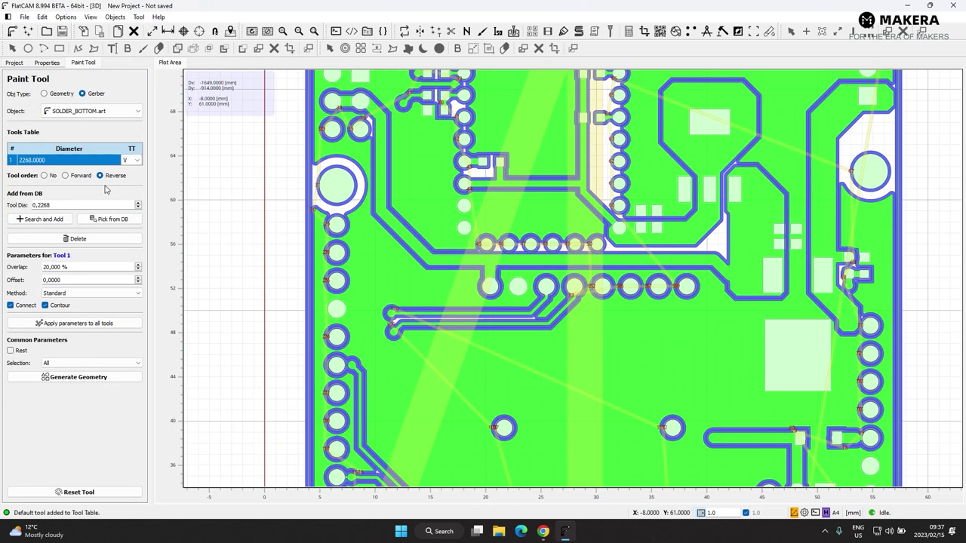
Set the paint tool diameter to 0.2268 and generate the paint geometry for SOLDER_BOTTOM.art.
{"action": "double_click", "coordinate": [22, 161]}
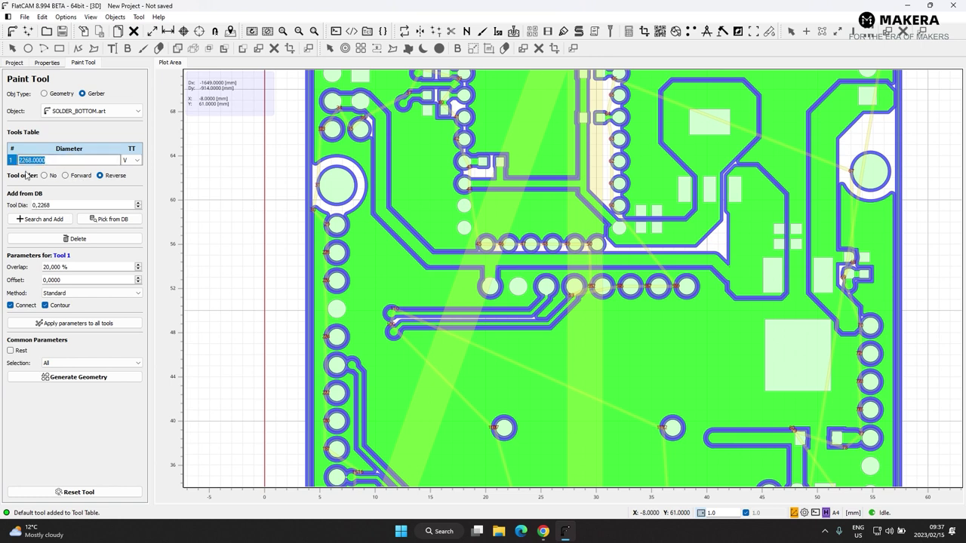
{"action": "left_click", "coordinate": [21, 158]}
{"action": "type", "text": "0.2268"}
{"action": "left_click", "coordinate": [75, 377]}
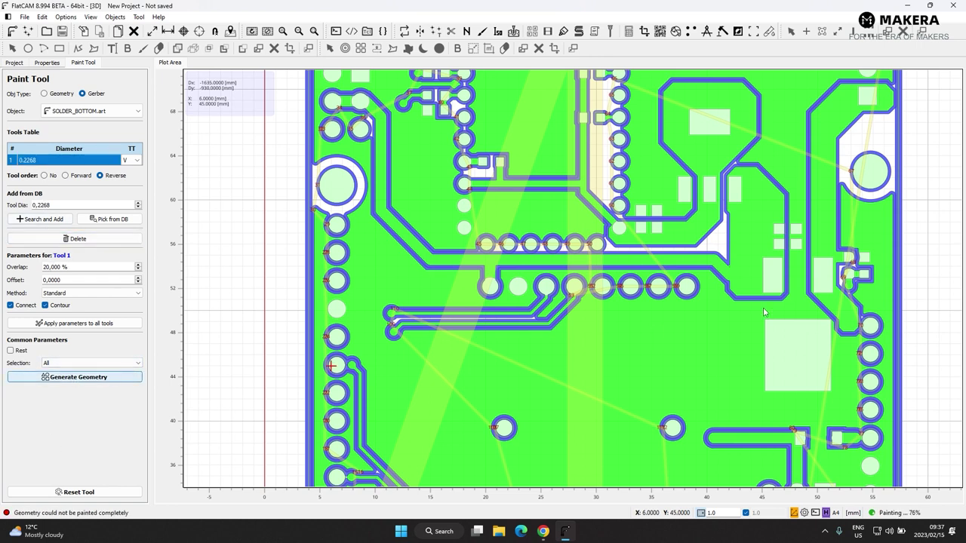
Examine the painted areas on the large rectangular pad, the round pads and the mounting hole of the bottom layer.
{"action": "scroll", "coordinate": [679, 254], "scroll_direction": "up", "scroll_amount": 5}
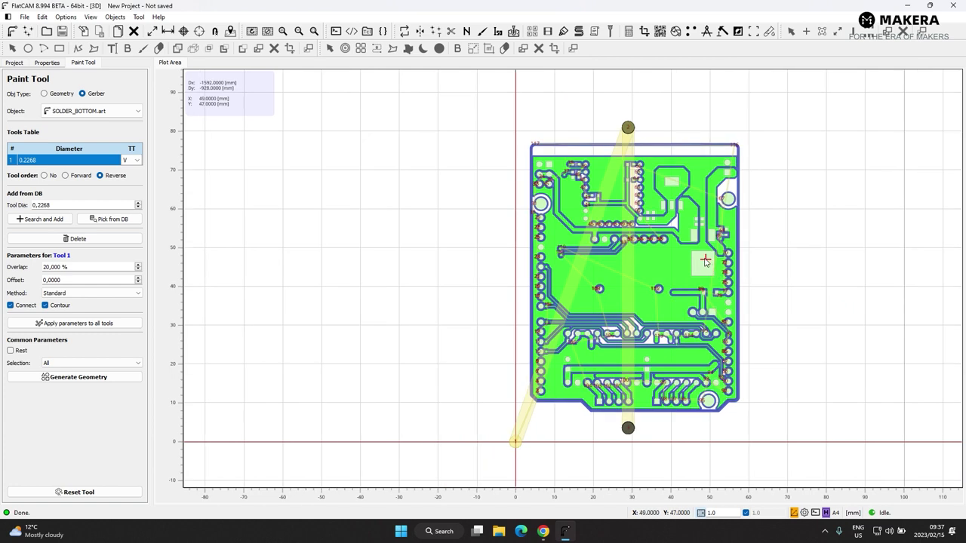
{"action": "scroll", "coordinate": [689, 279], "scroll_direction": "up", "scroll_amount": 2}
{"action": "scroll", "coordinate": [657, 269], "scroll_direction": "down", "scroll_amount": 3}
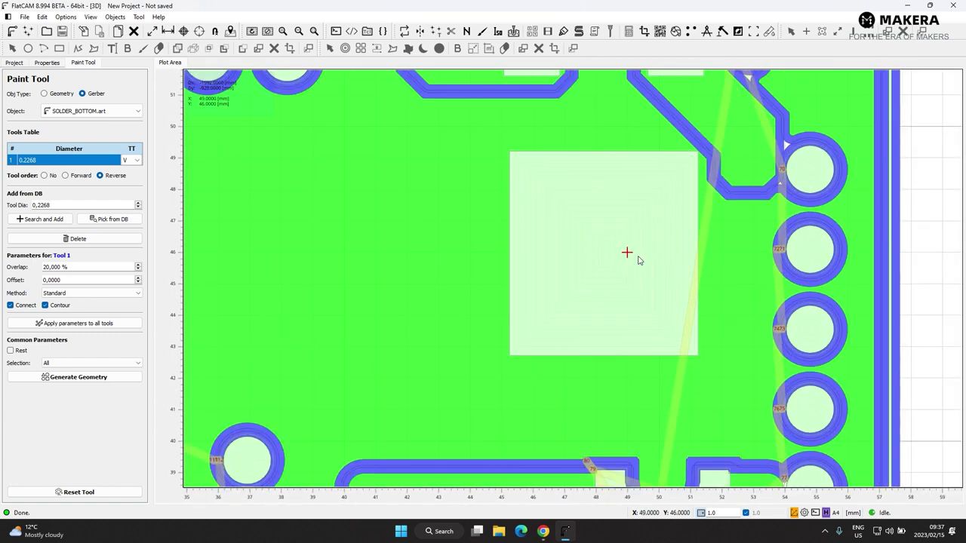
{"action": "scroll", "coordinate": [606, 241], "scroll_direction": "up", "scroll_amount": 1}
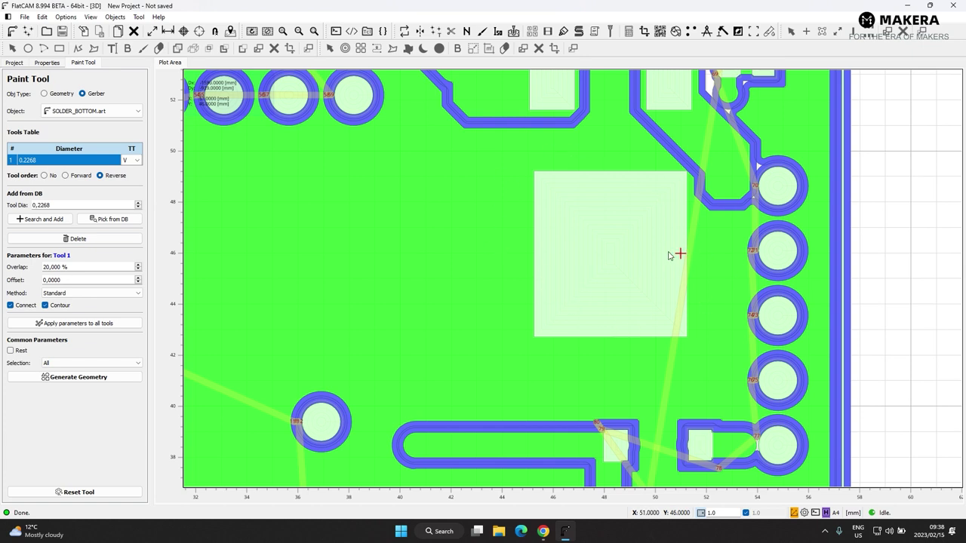
{"action": "scroll", "coordinate": [677, 254], "scroll_direction": "down", "scroll_amount": 3}
{"action": "scroll", "coordinate": [618, 173], "scroll_direction": "up", "scroll_amount": 3}
{"action": "scroll", "coordinate": [453, 287], "scroll_direction": "down", "scroll_amount": 2}
{"action": "scroll", "coordinate": [422, 257], "scroll_direction": "up", "scroll_amount": 3}
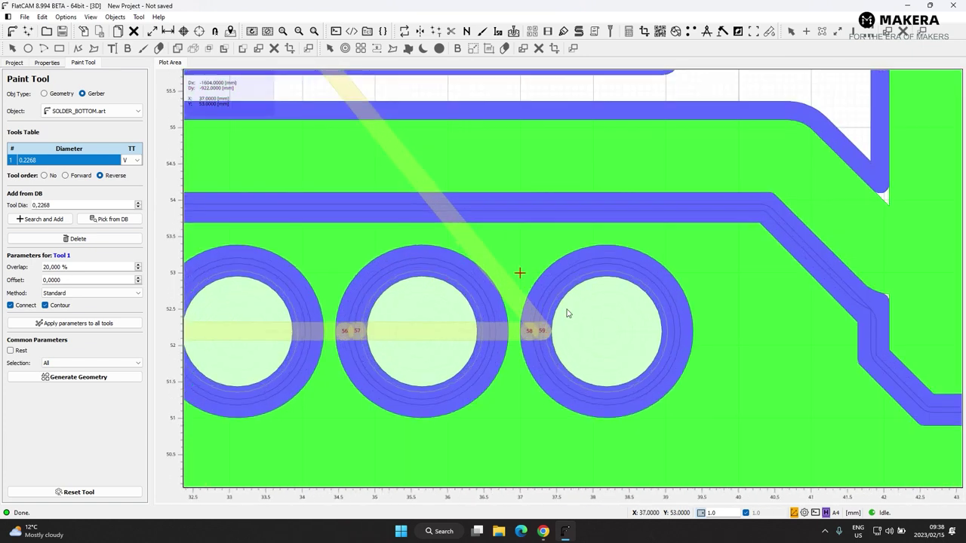
{"action": "scroll", "coordinate": [455, 326], "scroll_direction": "down", "scroll_amount": 2}
{"action": "scroll", "coordinate": [453, 326], "scroll_direction": "down", "scroll_amount": 3}
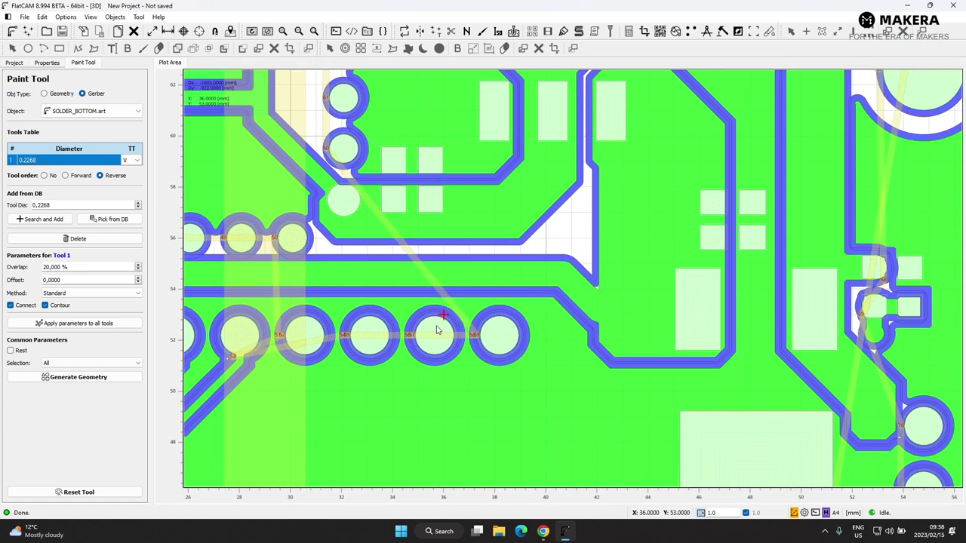
{"action": "scroll", "coordinate": [695, 181], "scroll_direction": "up", "scroll_amount": 4}
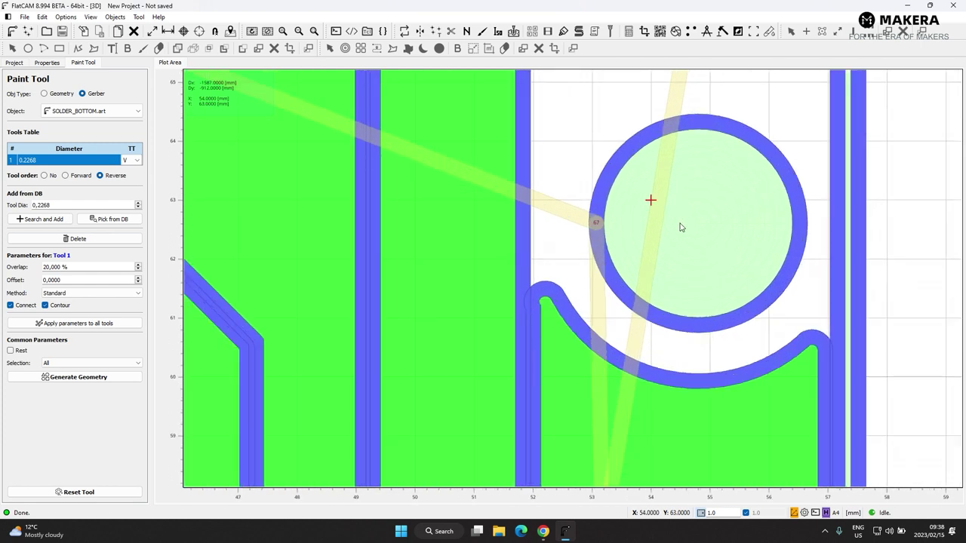
Open the SOLDER_BOTTOM.art_mt_paint geometry and generate a CNC job object from it with its existing tool parameters.
{"action": "left_click", "coordinate": [83, 377]}
{"action": "left_click", "coordinate": [46, 63]}
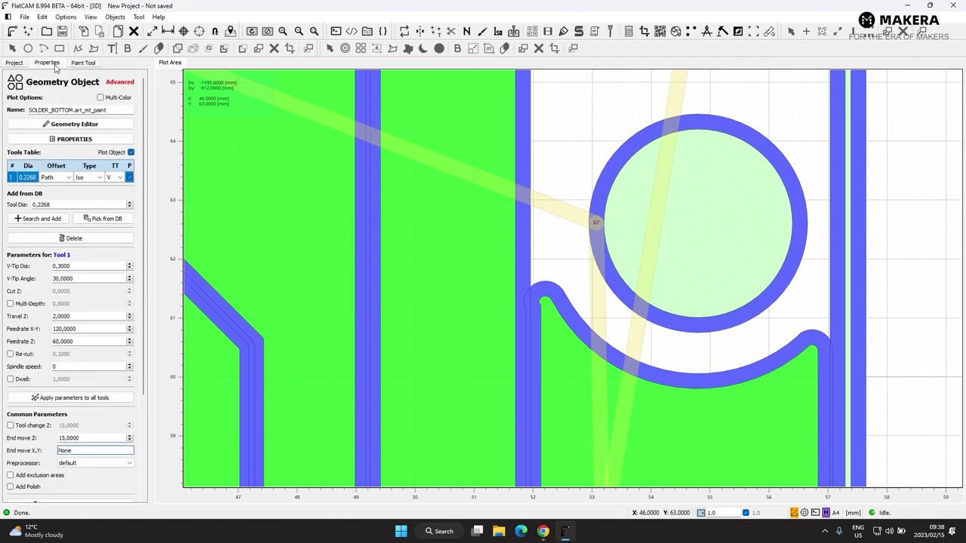
{"action": "left_click", "coordinate": [15, 63]}
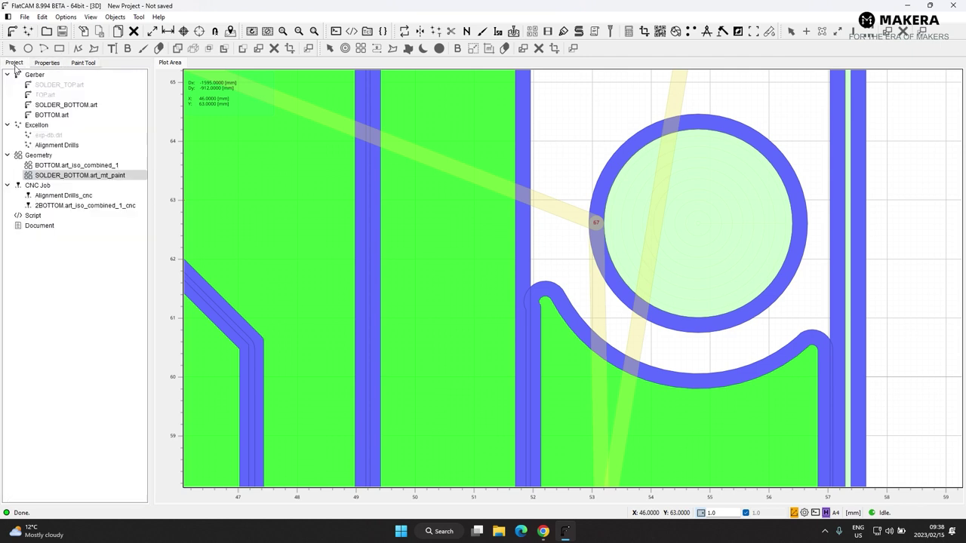
{"action": "double_click", "coordinate": [67, 180]}
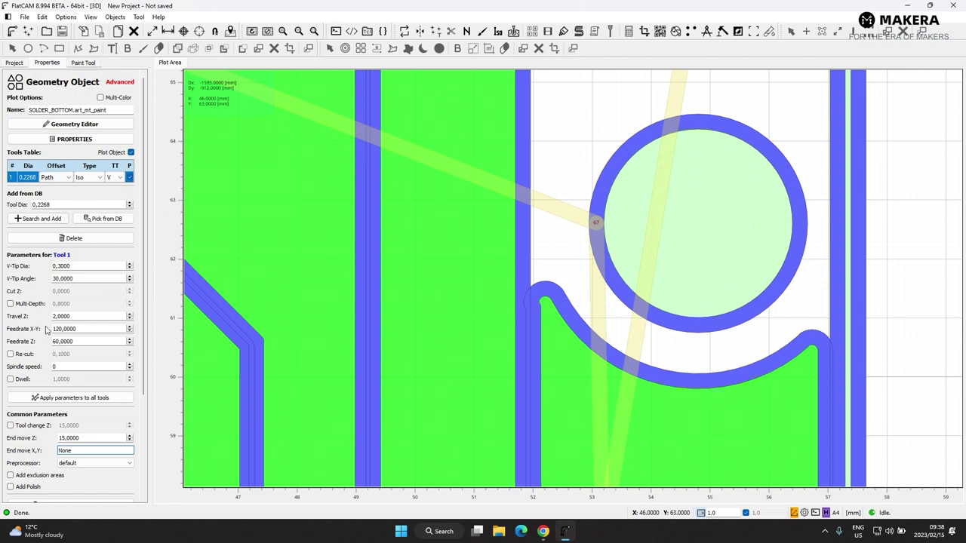
{"action": "scroll", "coordinate": [73, 255], "scroll_direction": "down", "scroll_amount": 3}
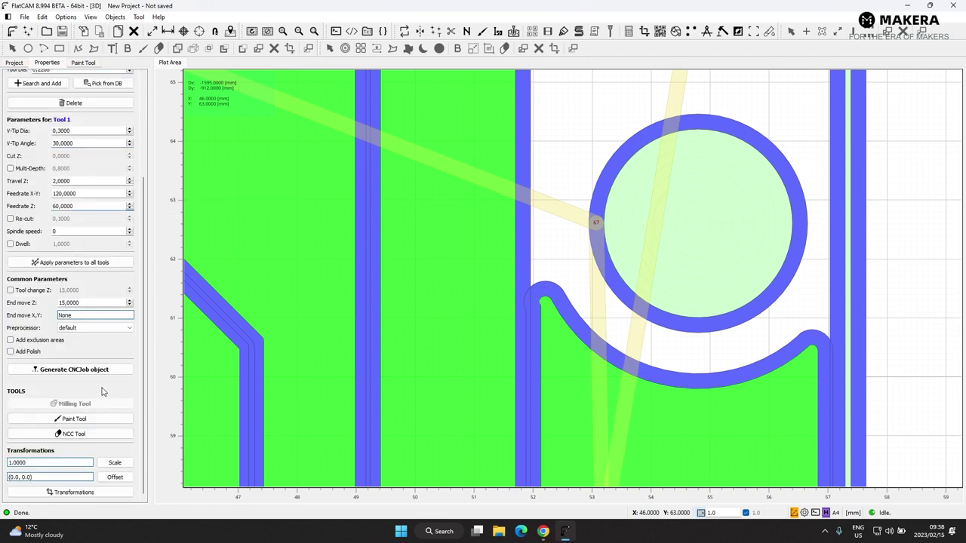
{"action": "left_click", "coordinate": [85, 371]}
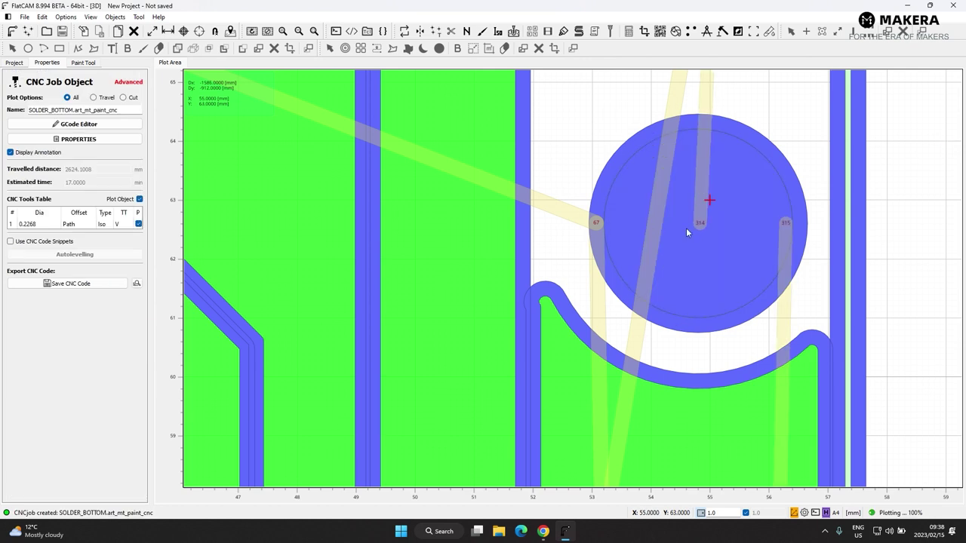
Check the pad-clearing toolpaths and save the CNC code as 3SOLDER_BOTTOM.art_mt_paint_cnc in the Flatcam sample_1 folder.
{"action": "scroll", "coordinate": [686, 228], "scroll_direction": "down", "scroll_amount": 5}
{"action": "scroll", "coordinate": [627, 299], "scroll_direction": "up", "scroll_amount": 5}
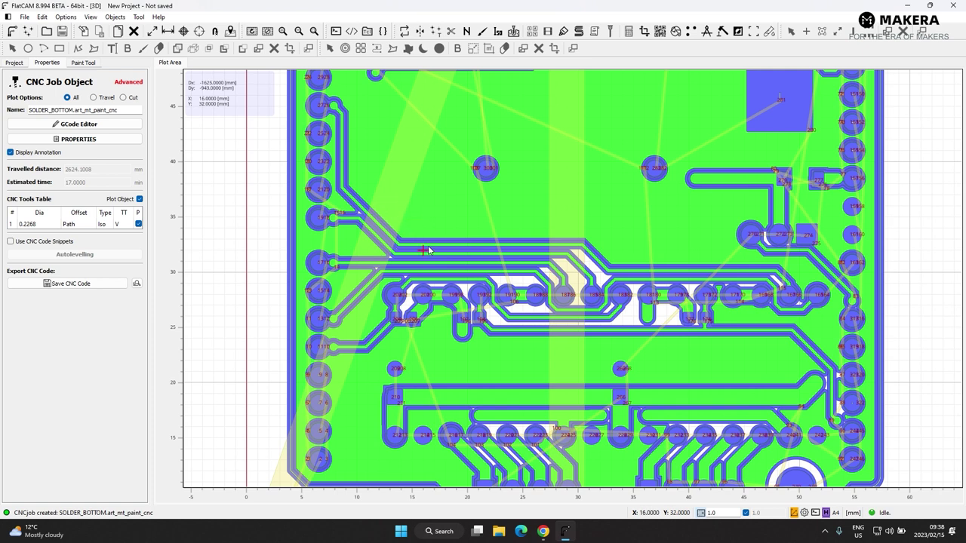
{"action": "scroll", "coordinate": [318, 222], "scroll_direction": "up", "scroll_amount": 3}
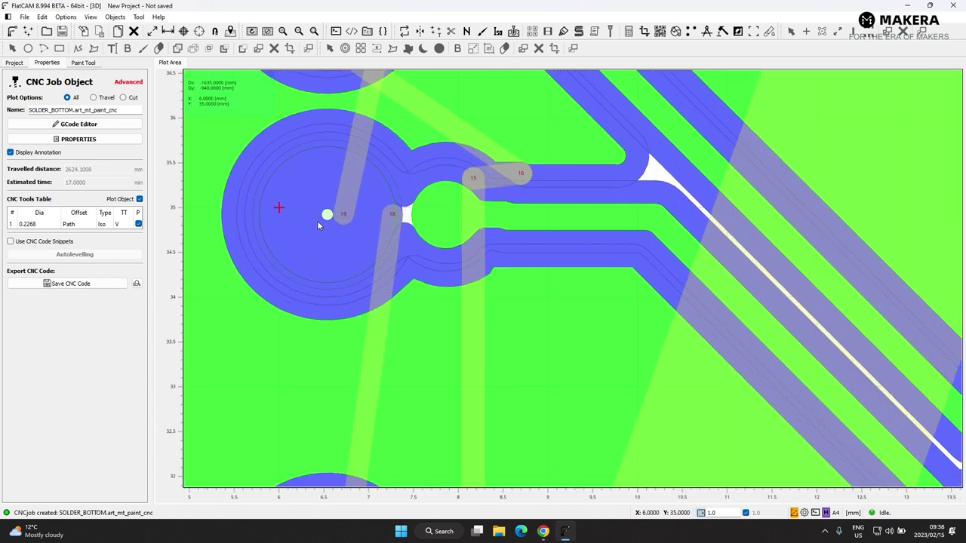
{"action": "scroll", "coordinate": [317, 220], "scroll_direction": "down", "scroll_amount": 1}
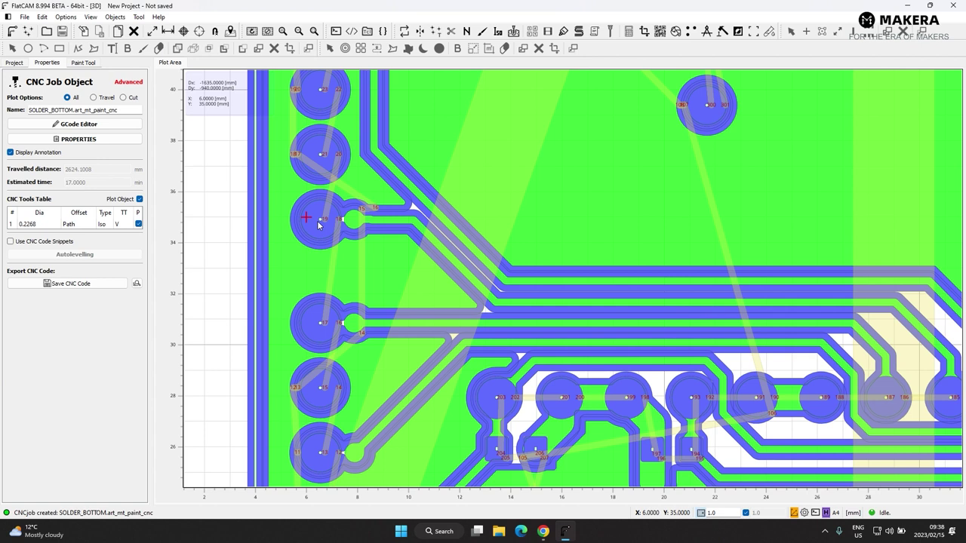
{"action": "left_click", "coordinate": [65, 284]}
{"action": "left_click", "coordinate": [265, 270]}
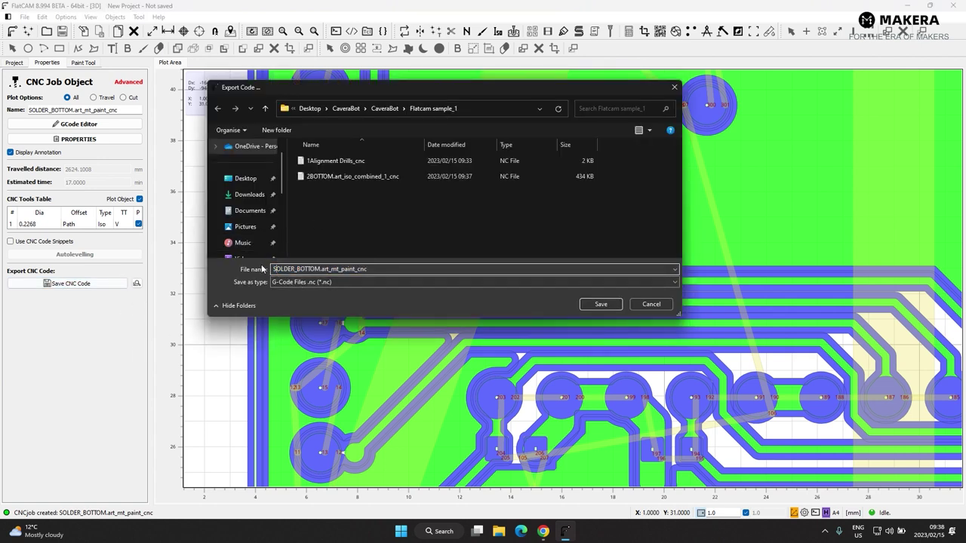
{"action": "type", "text": "3"}
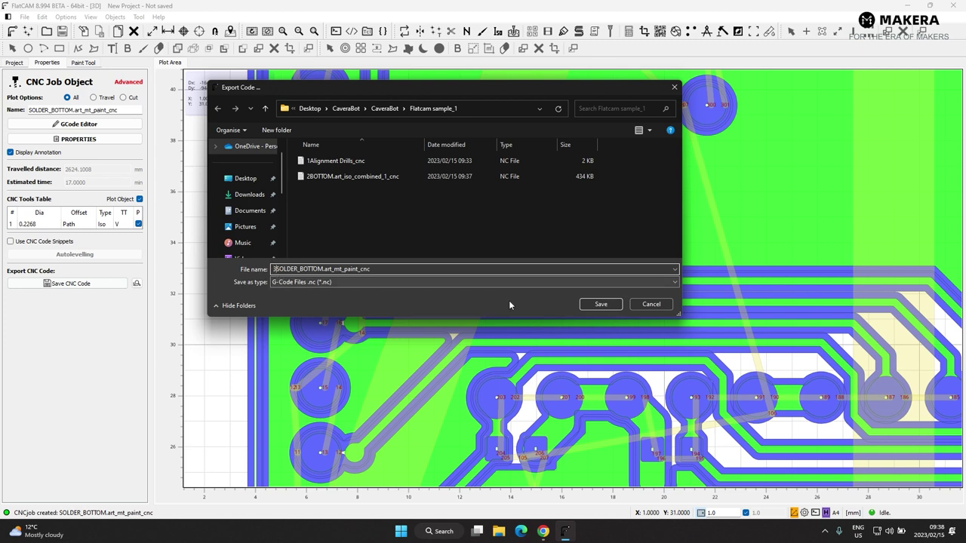
{"action": "left_click", "coordinate": [594, 304]}
Disable the plots of the alignment drill, bottom isolation and solder-bottom paint CNC jobs.
{"action": "scroll", "coordinate": [468, 283], "scroll_direction": "down", "scroll_amount": 5}
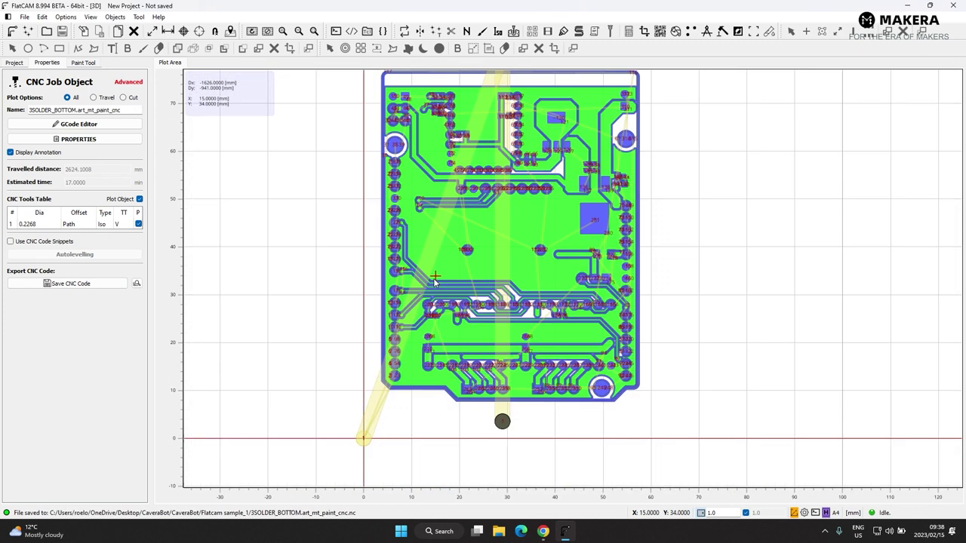
{"action": "scroll", "coordinate": [481, 273], "scroll_direction": "up", "scroll_amount": 1}
{"action": "scroll", "coordinate": [483, 281], "scroll_direction": "down", "scroll_amount": 1}
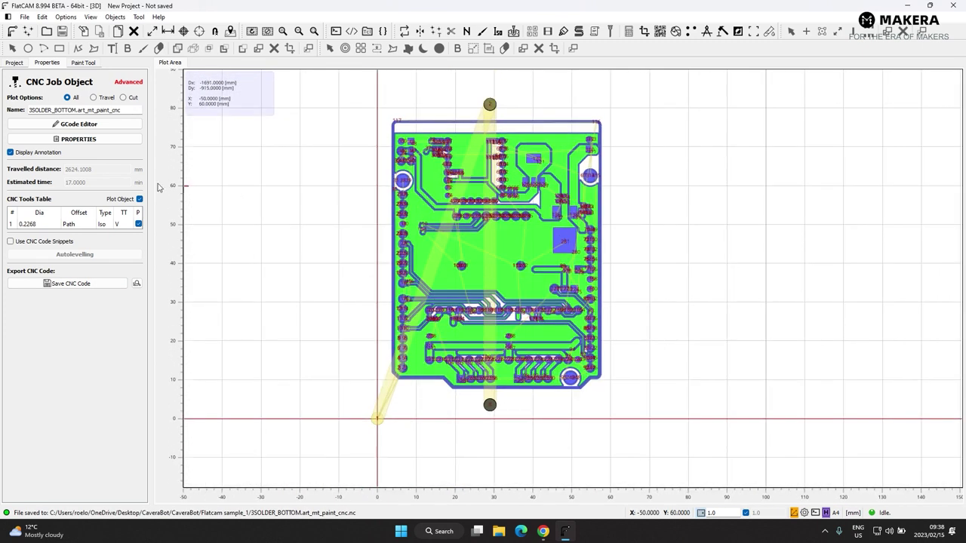
{"action": "left_click", "coordinate": [14, 62]}
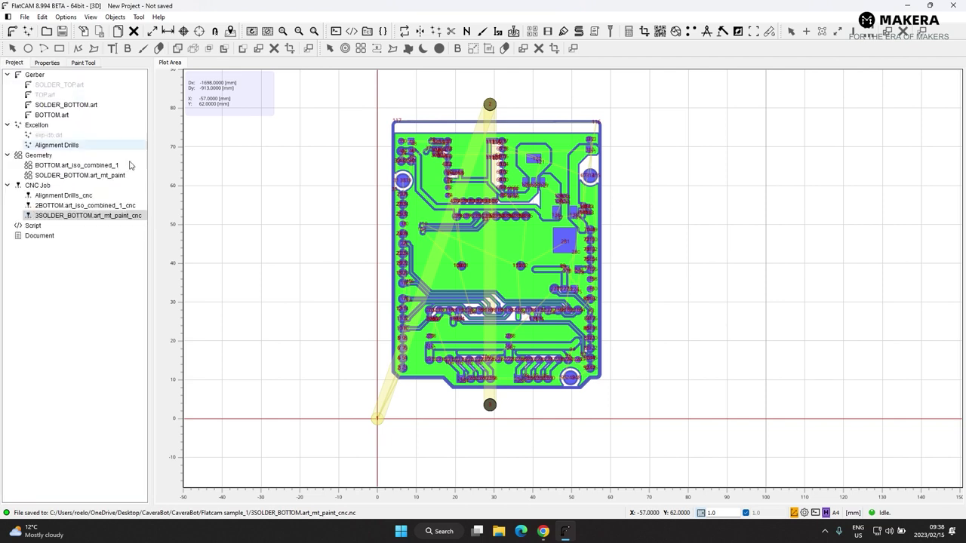
{"action": "right_click", "coordinate": [68, 196]}
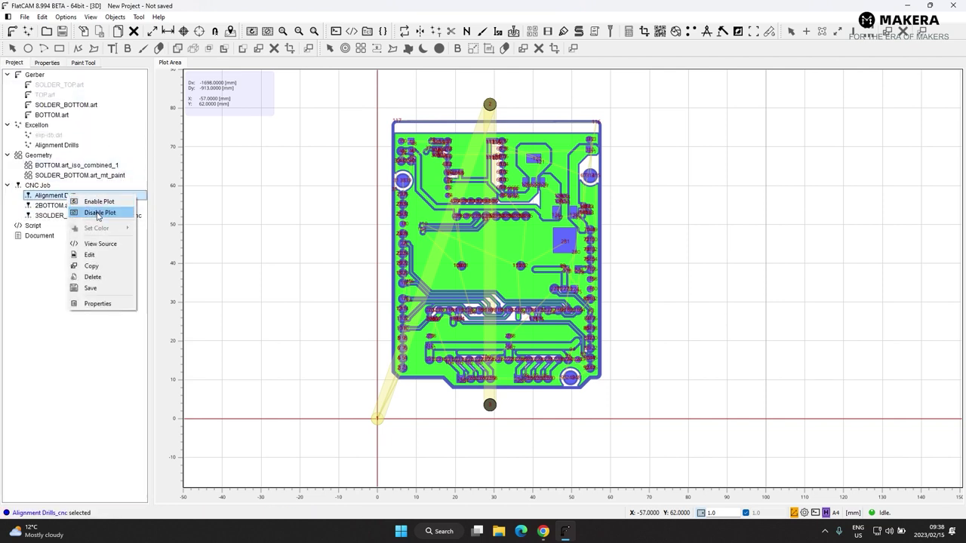
{"action": "left_click", "coordinate": [99, 213]}
{"action": "right_click", "coordinate": [71, 206]}
{"action": "left_click", "coordinate": [102, 223]}
{"action": "left_click", "coordinate": [81, 216]}
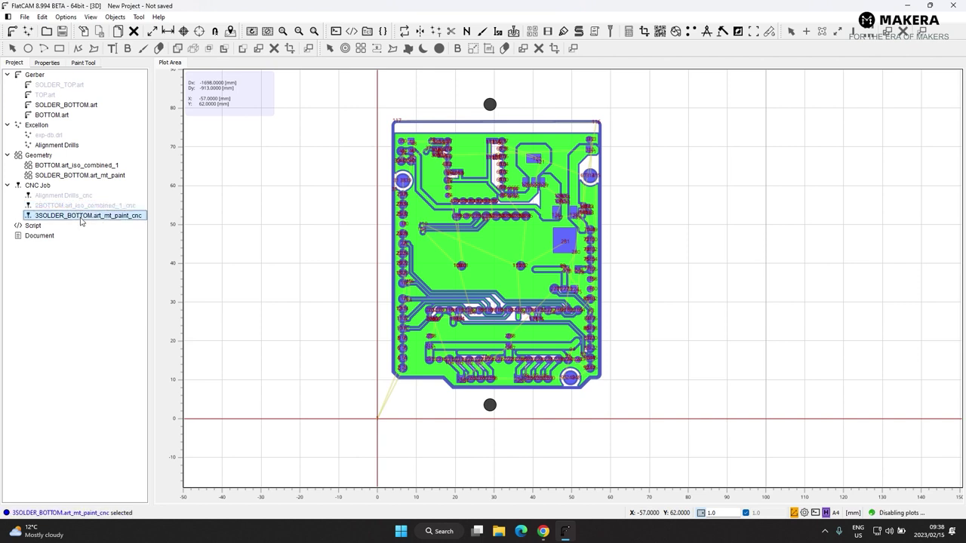
{"action": "right_click", "coordinate": [81, 216]}
{"action": "left_click", "coordinate": [101, 233]}
Disable the plots of the SOLDER_BOTTOM.art_mt_paint and BOTTOM.art_iso_combined_1 geometries and the Alignment Drills object.
{"action": "right_click", "coordinate": [80, 174]}
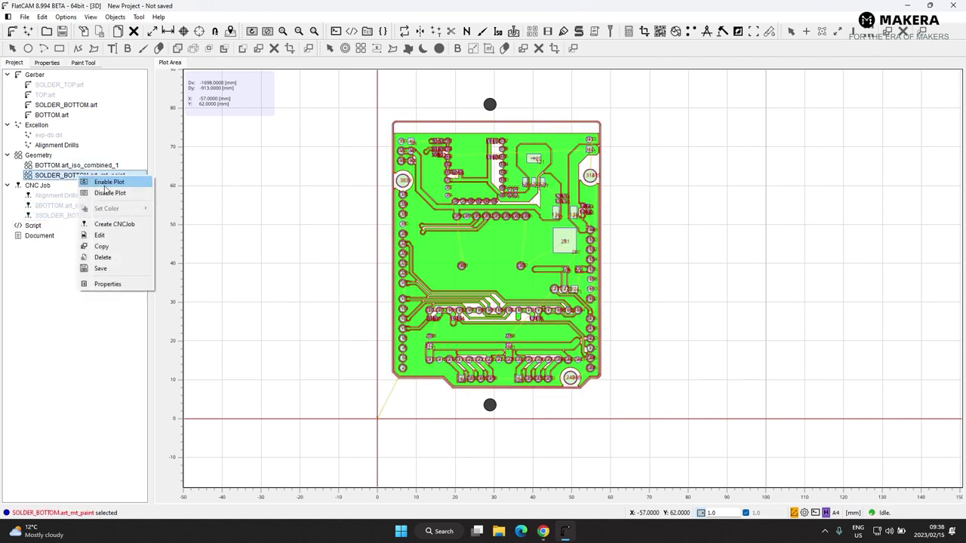
{"action": "left_click", "coordinate": [102, 191]}
{"action": "right_click", "coordinate": [53, 164]}
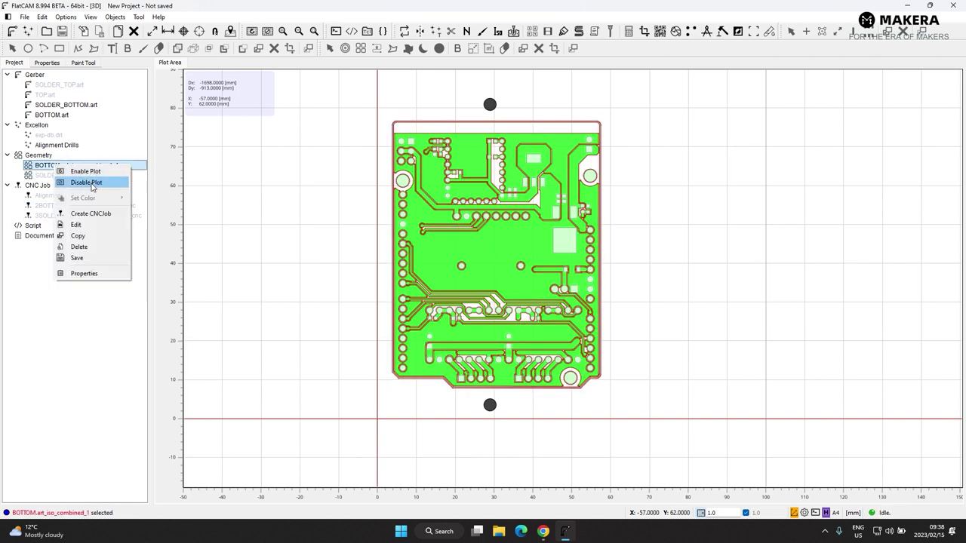
{"action": "left_click", "coordinate": [74, 181]}
{"action": "right_click", "coordinate": [56, 145]}
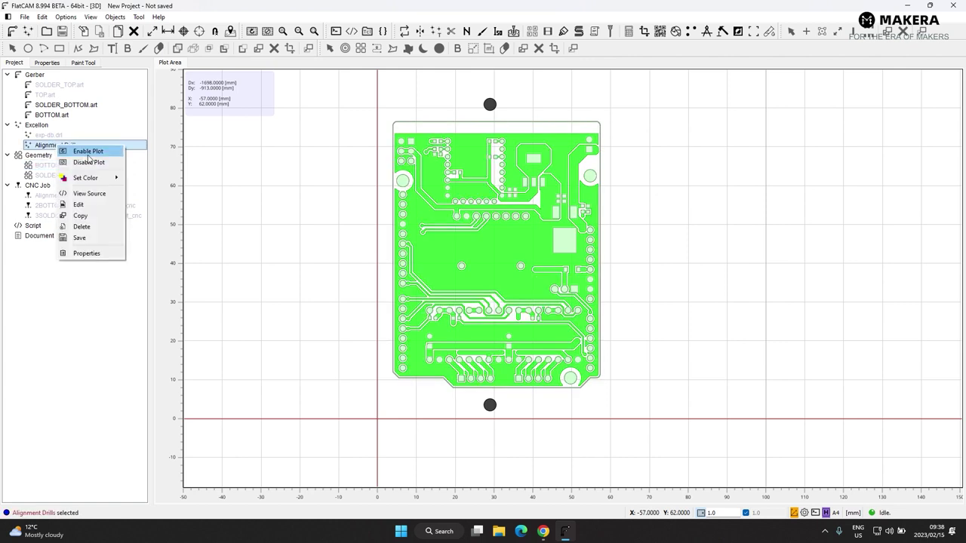
{"action": "left_click", "coordinate": [88, 163]}
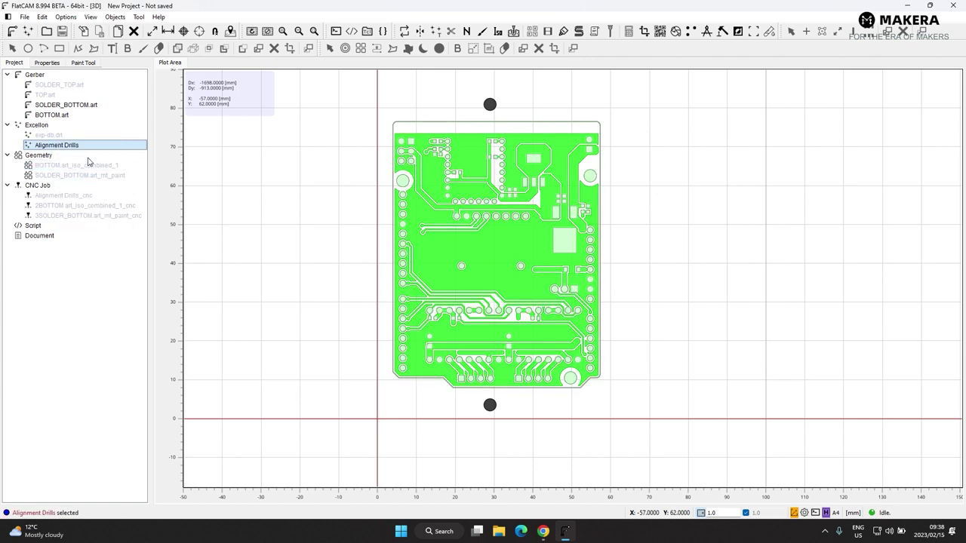
Disable the plots of the BOTTOM.art and SOLDER_BOTTOM.art Gerber objects.
{"action": "left_click", "coordinate": [54, 115]}
{"action": "right_click", "coordinate": [58, 115]}
{"action": "left_click", "coordinate": [90, 130]}
{"action": "left_click", "coordinate": [56, 105]}
{"action": "right_click", "coordinate": [56, 106]}
{"action": "left_click", "coordinate": [89, 123]}
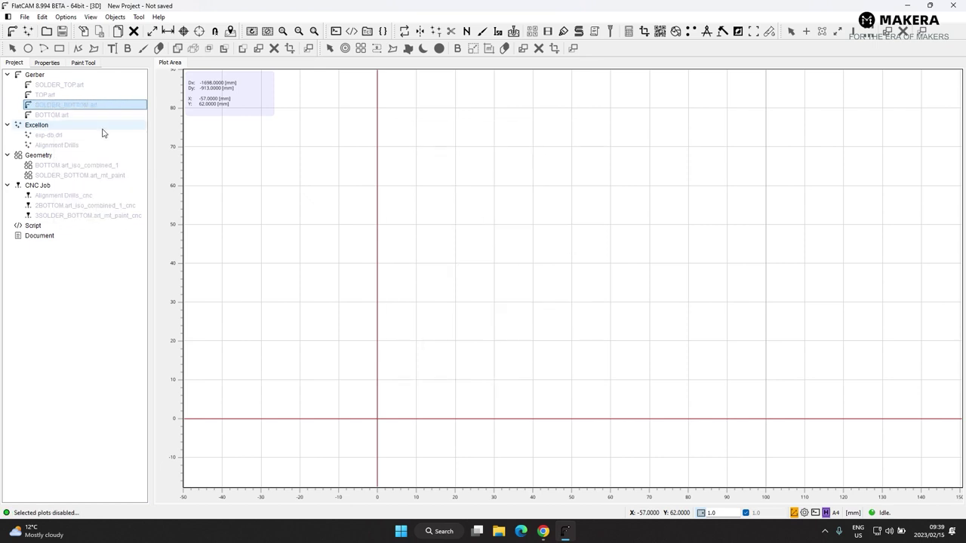
Enable the plots of the TOP.art and SOLDER_TOP.art Gerber objects.
{"action": "left_click", "coordinate": [54, 95]}
{"action": "right_click", "coordinate": [56, 97]}
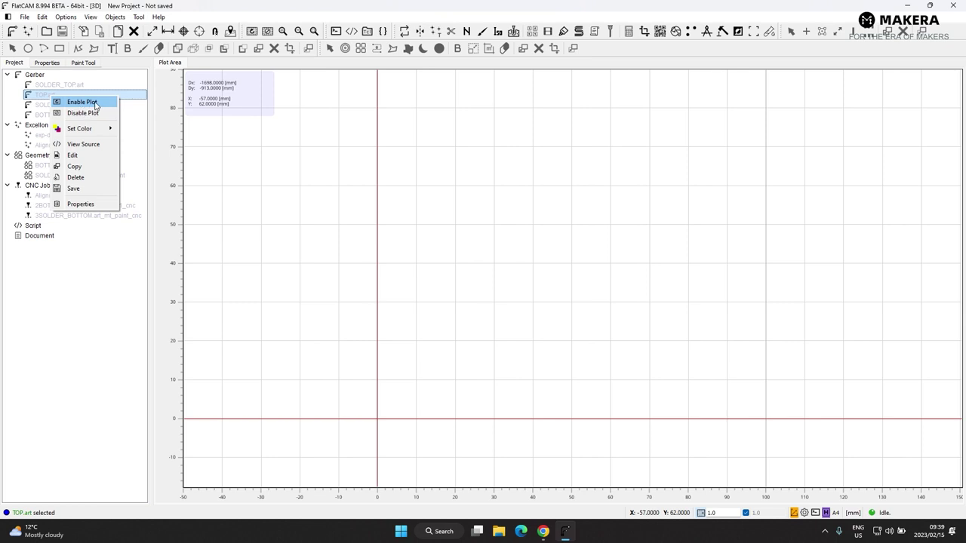
{"action": "left_click", "coordinate": [95, 103]}
{"action": "left_click", "coordinate": [62, 85]}
{"action": "right_click", "coordinate": [63, 84]}
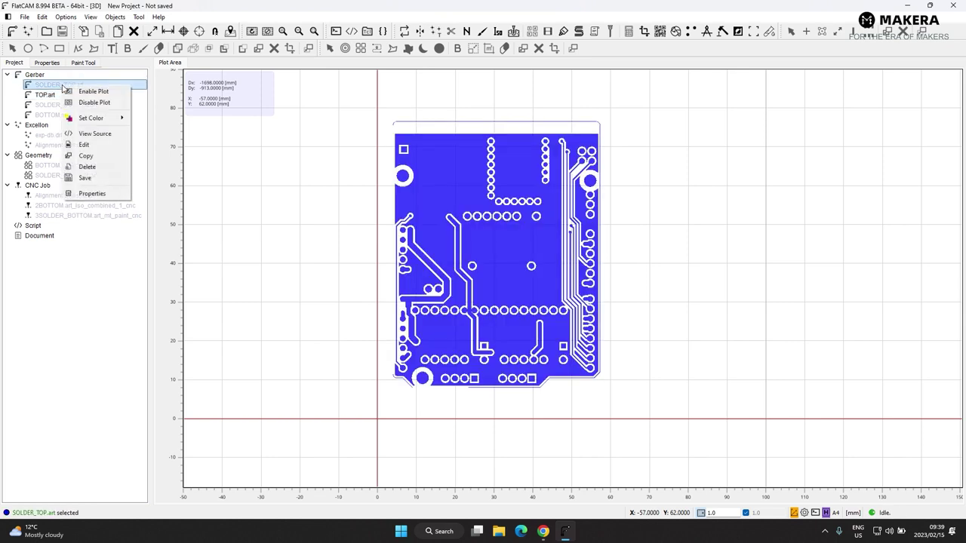
{"action": "left_click", "coordinate": [98, 92]}
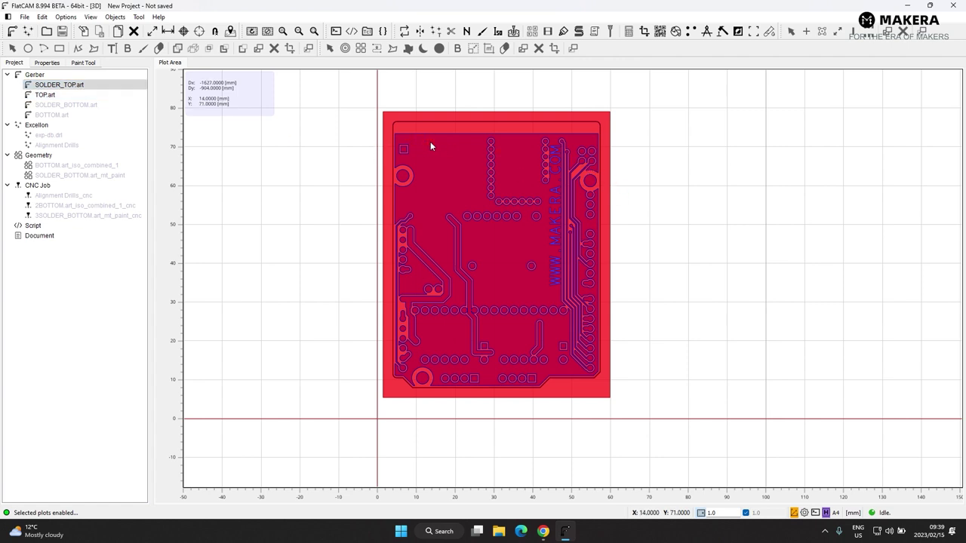
Generate isolation routing geometry for the TOP.art Gerber with a V-shaped tool of 0.2536 mm diameter.
{"action": "left_click", "coordinate": [49, 95]}
{"action": "double_click", "coordinate": [48, 96]}
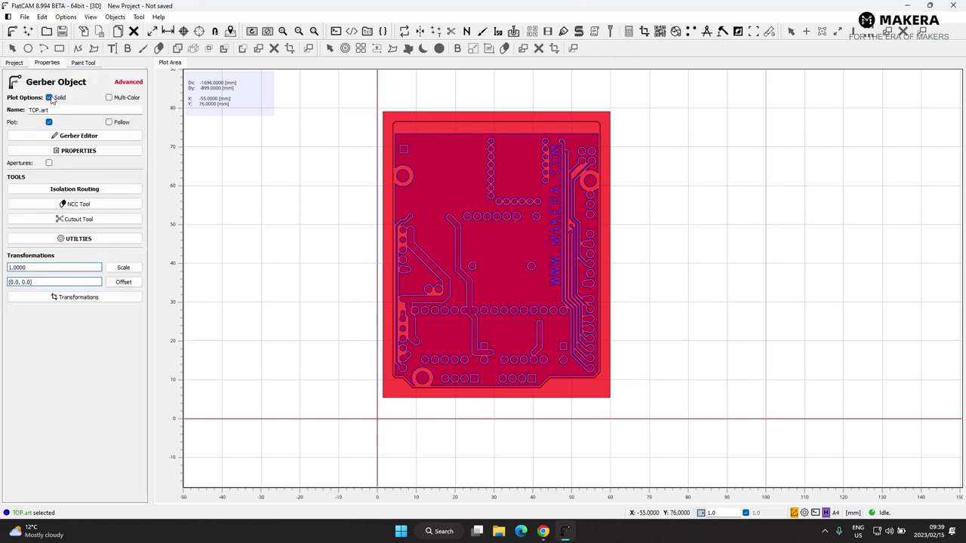
{"action": "left_click", "coordinate": [74, 189]}
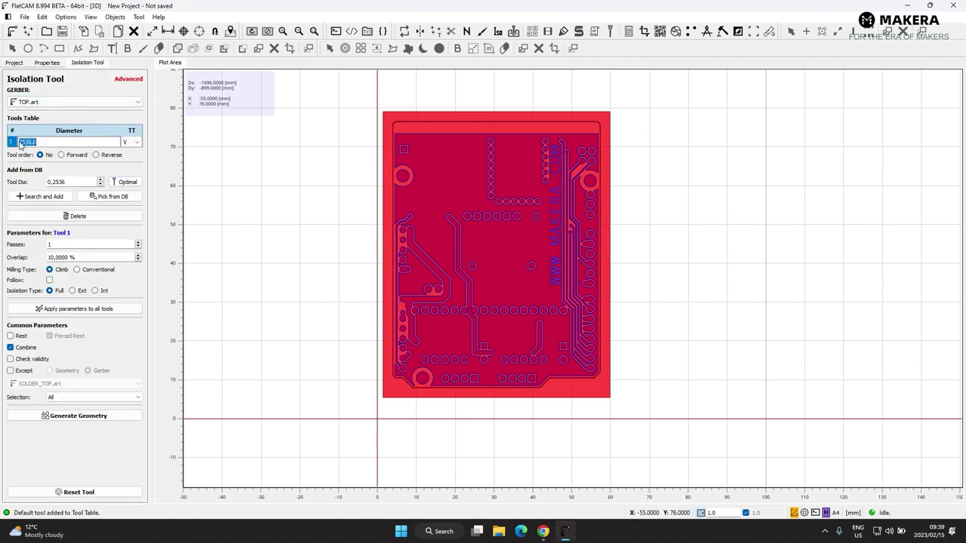
{"action": "double_click", "coordinate": [29, 142]}
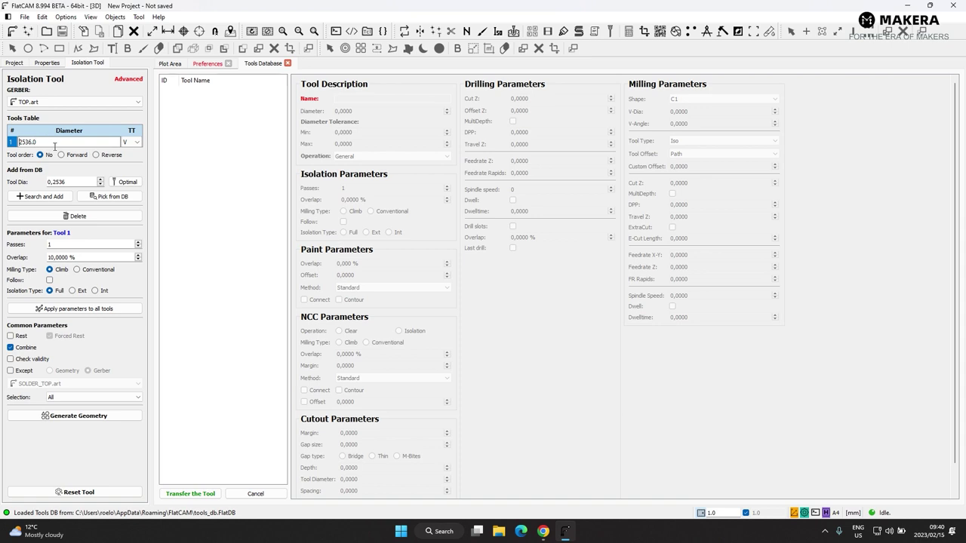
{"action": "key", "text": "Home"}
{"action": "type", "text": "0."}
{"action": "key", "text": "End"}
{"action": "key", "text": "BackSpace"}
{"action": "key", "text": "BackSpace"}
{"action": "left_click", "coordinate": [77, 417]}
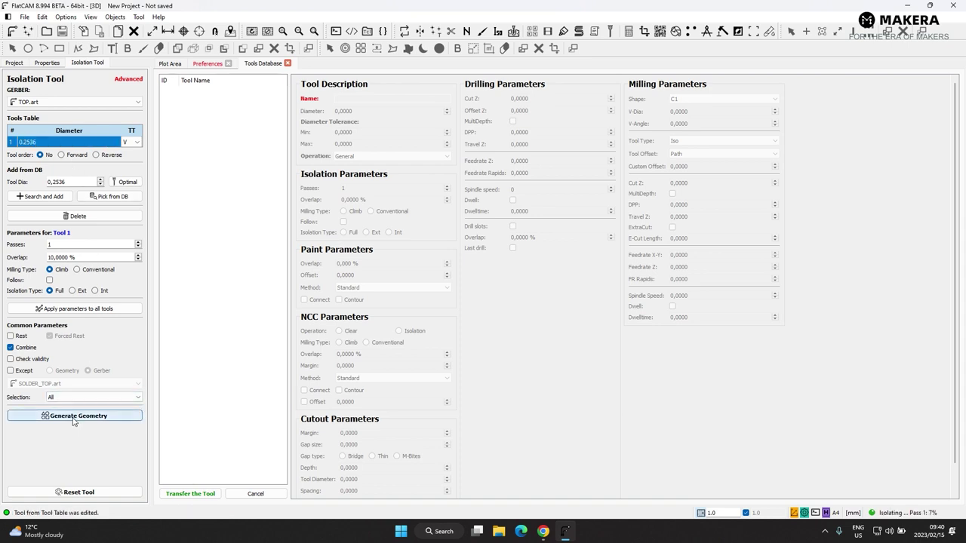
Close the Tools Database and Preferences pages to return to the plot area.
{"action": "left_click", "coordinate": [287, 63]}
{"action": "left_click", "coordinate": [228, 64]}
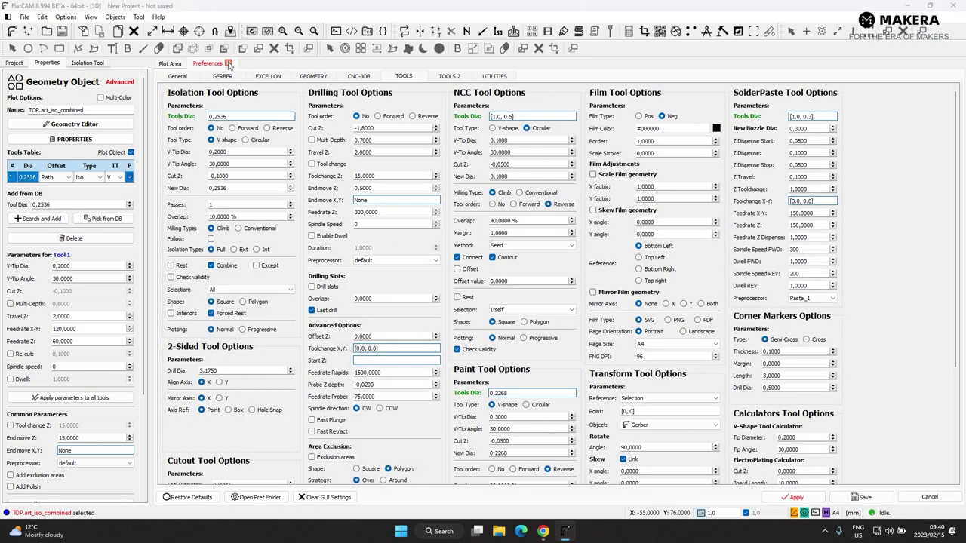
{"action": "left_click", "coordinate": [520, 273]}
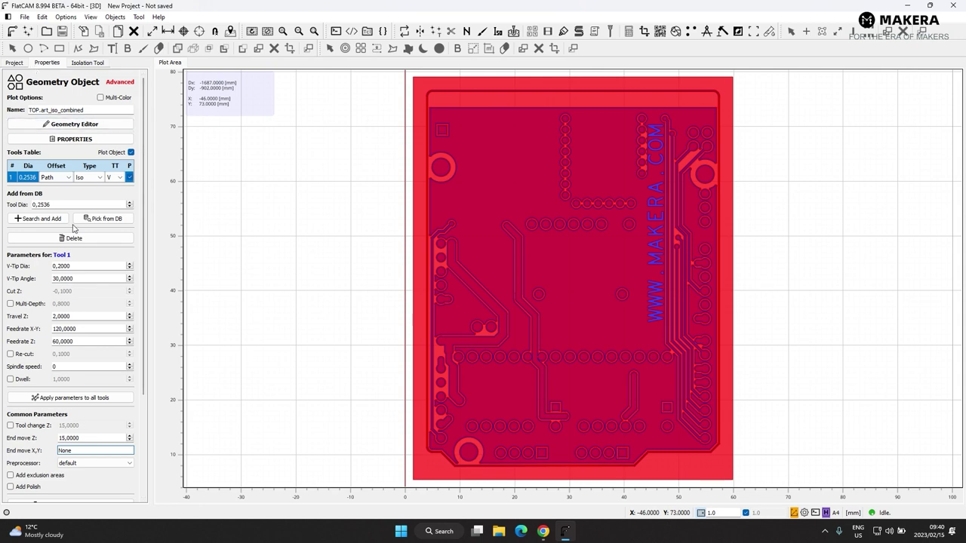
Examine the top isolation paths around the traces, pads and board edge for gaps or missed areas.
{"action": "scroll", "coordinate": [694, 125], "scroll_direction": "up", "scroll_amount": 2}
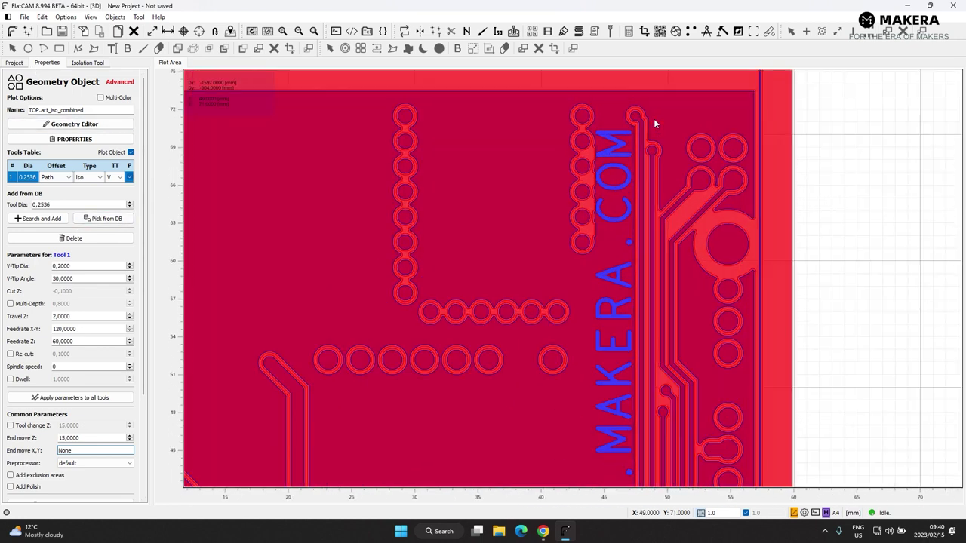
{"action": "scroll", "coordinate": [618, 155], "scroll_direction": "down", "scroll_amount": 2}
{"action": "scroll", "coordinate": [615, 151], "scroll_direction": "down", "scroll_amount": 1}
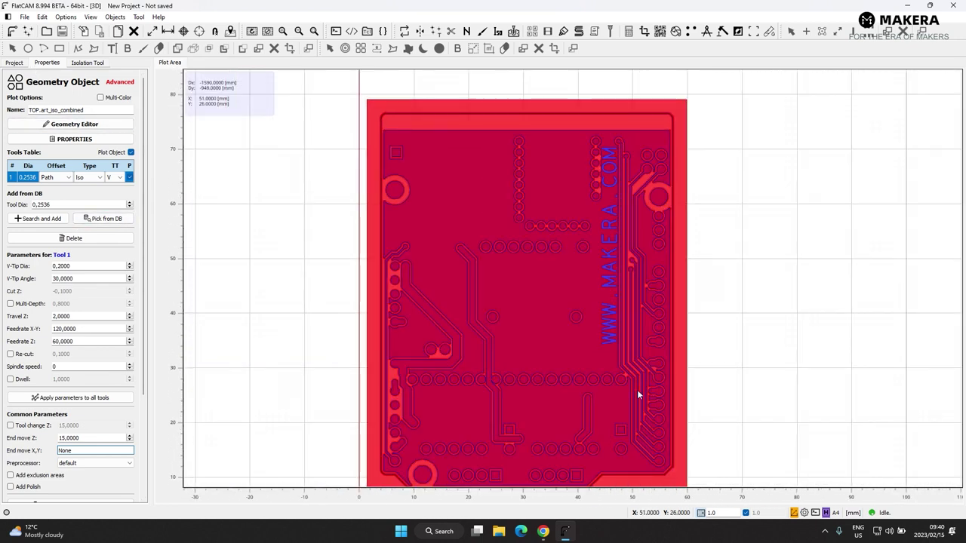
{"action": "scroll", "coordinate": [637, 389], "scroll_direction": "up", "scroll_amount": 4}
{"action": "scroll", "coordinate": [612, 301], "scroll_direction": "up", "scroll_amount": 2}
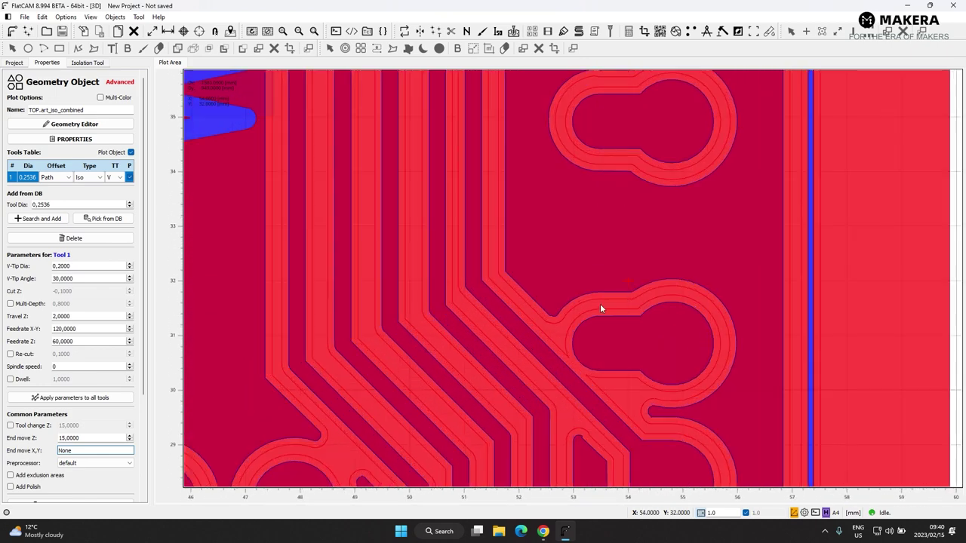
{"action": "scroll", "coordinate": [615, 304], "scroll_direction": "down", "scroll_amount": 2}
{"action": "scroll", "coordinate": [468, 381], "scroll_direction": "down", "scroll_amount": 3}
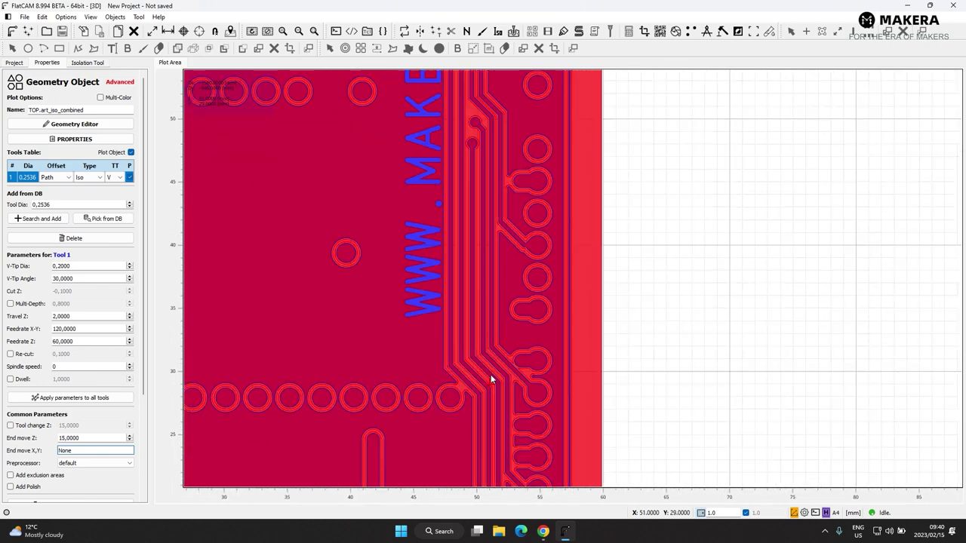
{"action": "scroll", "coordinate": [423, 422], "scroll_direction": "up", "scroll_amount": 2}
{"action": "scroll", "coordinate": [412, 391], "scroll_direction": "down", "scroll_amount": 2}
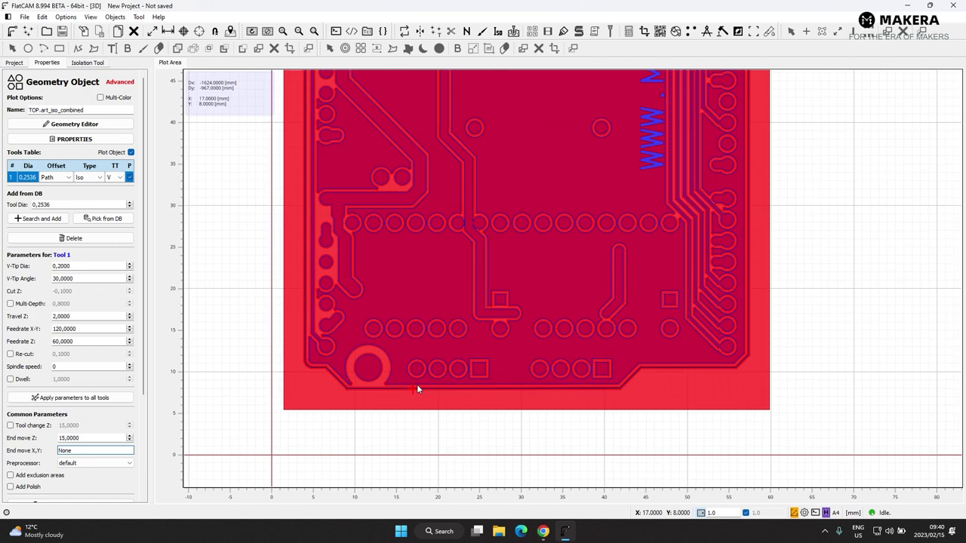
Generate a CNC job from the TOP.art_iso_combined geometry using its default tool parameters.
{"action": "left_click", "coordinate": [16, 63]}
{"action": "left_click", "coordinate": [88, 186]}
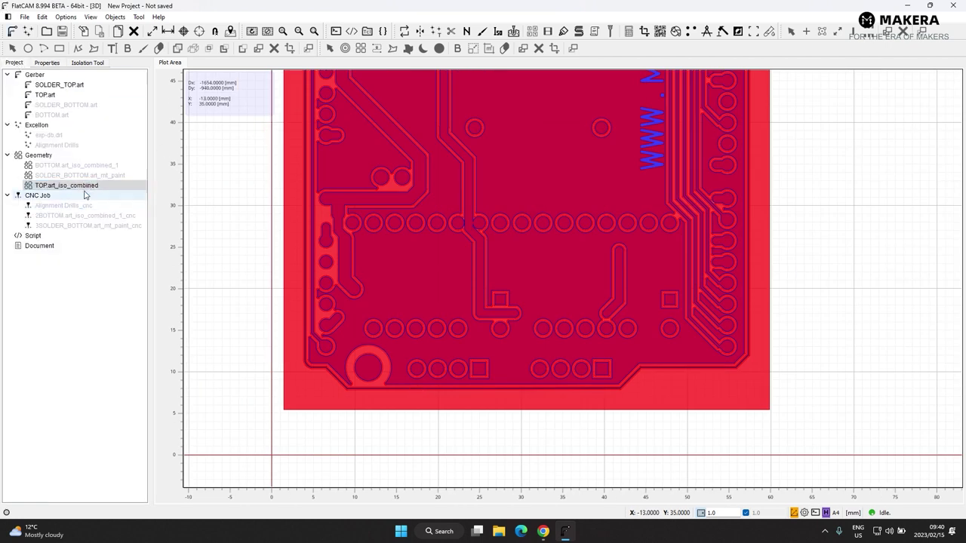
{"action": "double_click", "coordinate": [83, 187]}
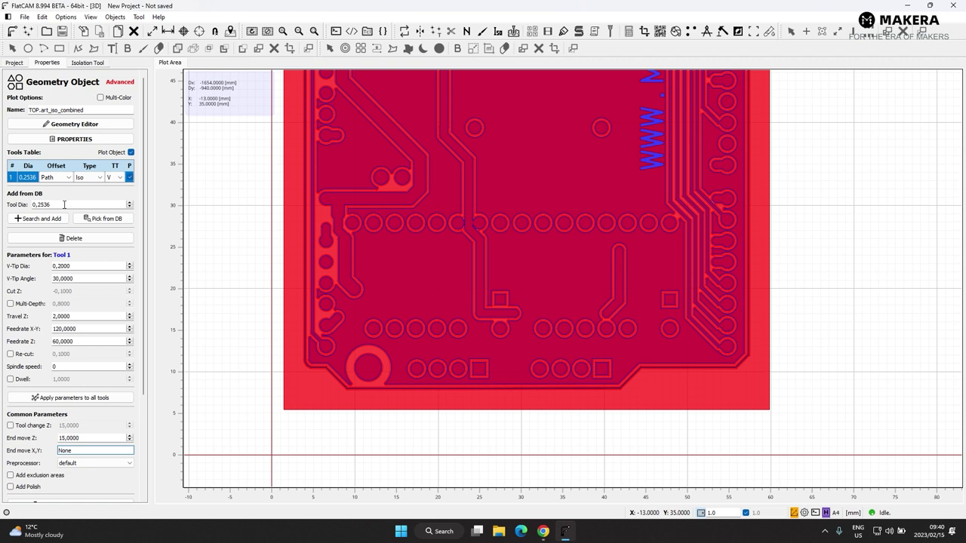
{"action": "scroll", "coordinate": [64, 204], "scroll_direction": "down", "scroll_amount": 5}
{"action": "scroll", "coordinate": [67, 202], "scroll_direction": "up", "scroll_amount": 3}
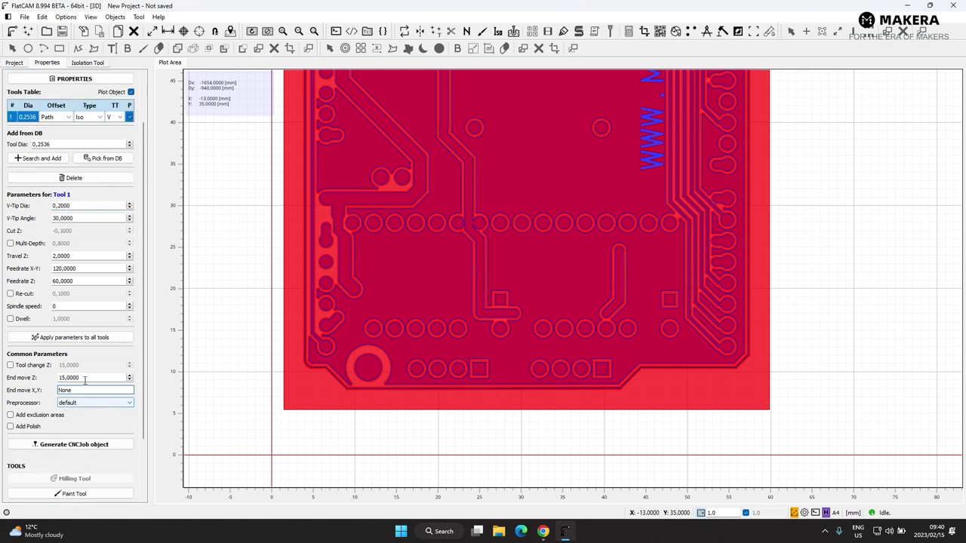
{"action": "left_click", "coordinate": [76, 446]}
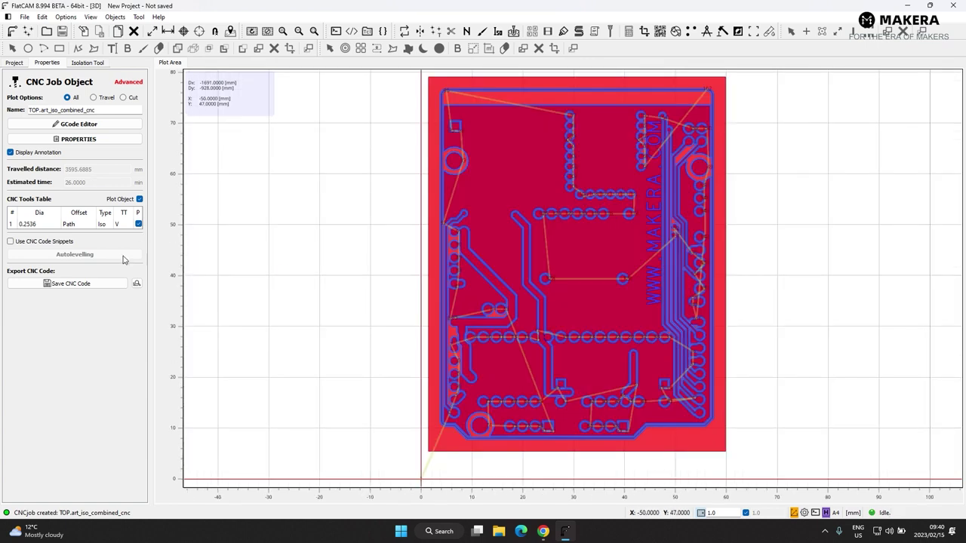
Save the top isolation CNC code as 4TOP.art_iso_combined_cnc in the Flatcam sample_1 folder.
{"action": "left_click", "coordinate": [86, 284]}
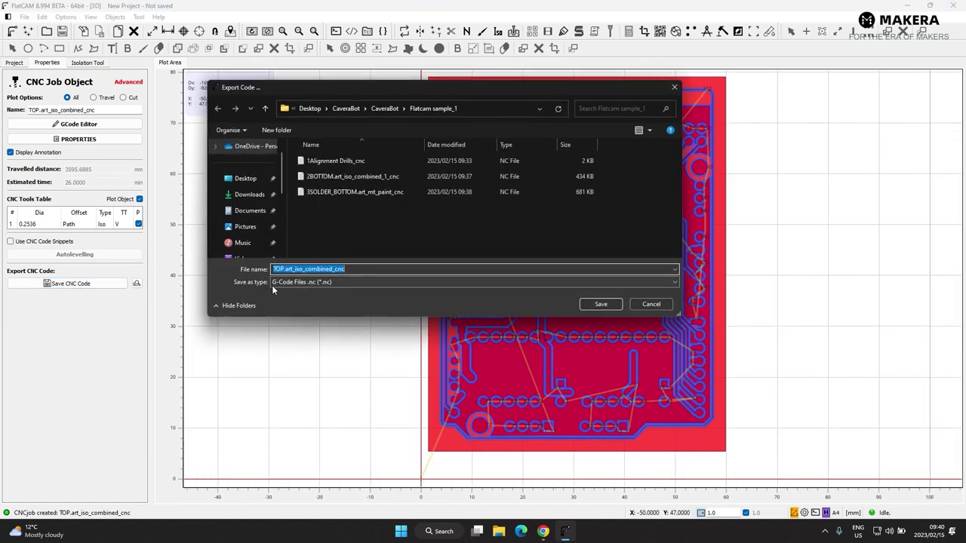
{"action": "left_click", "coordinate": [273, 268]}
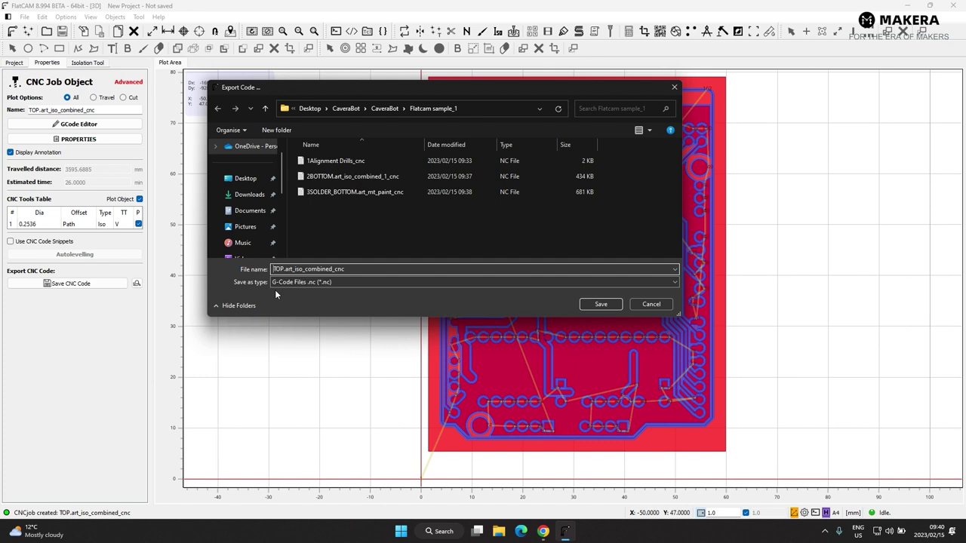
{"action": "type", "text": "4"}
{"action": "left_click", "coordinate": [594, 304]}
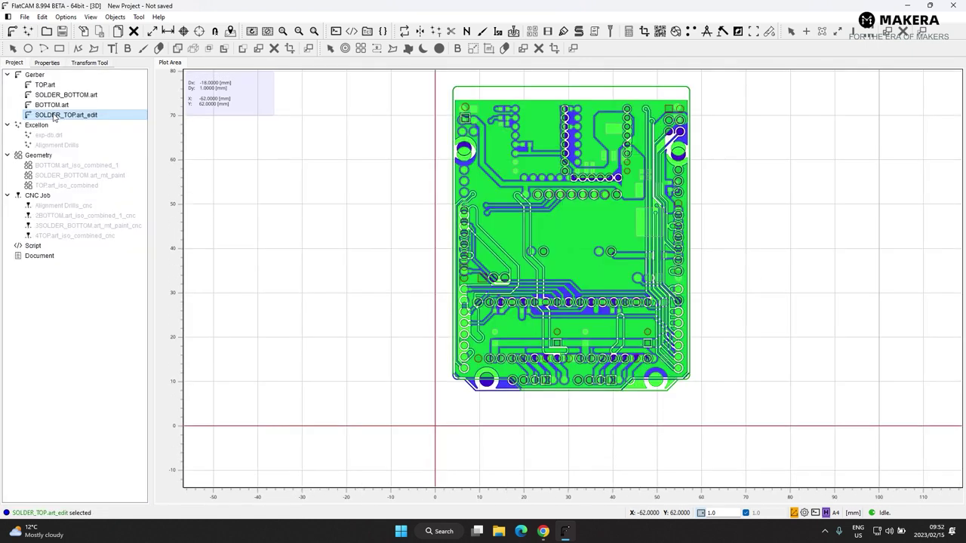
View the properties of the SOLDER_TOP.art_edit Gerber object.
{"action": "left_click", "coordinate": [54, 115]}
{"action": "left_click", "coordinate": [66, 117]}
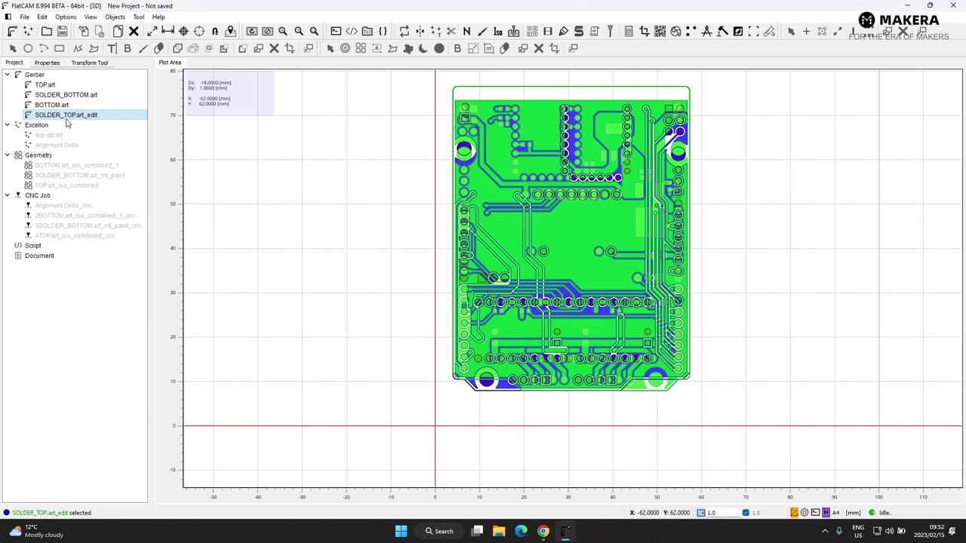
{"action": "double_click", "coordinate": [66, 116]}
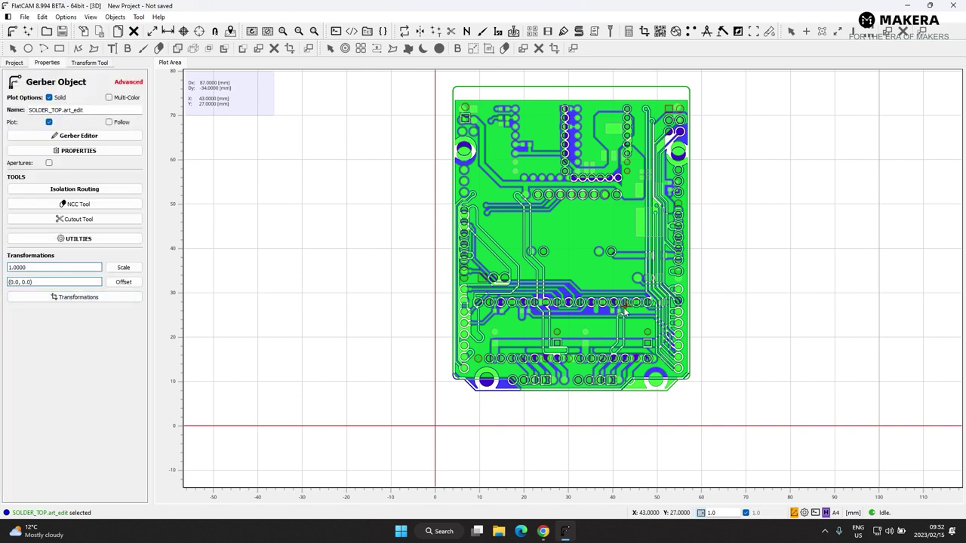
{"action": "scroll", "coordinate": [634, 317], "scroll_direction": "up", "scroll_amount": 1}
{"action": "scroll", "coordinate": [634, 316], "scroll_direction": "down", "scroll_amount": 1}
Disable the plots of the TOP.art, SOLDER_BOTTOM.art and BOTTOM.art Gerber objects.
{"action": "left_click", "coordinate": [13, 62]}
{"action": "right_click", "coordinate": [48, 85]}
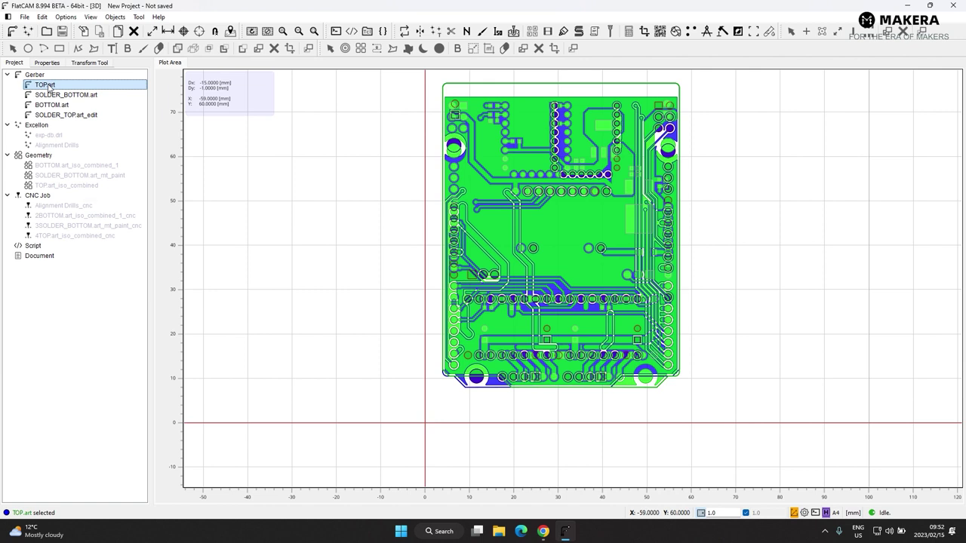
{"action": "right_click", "coordinate": [49, 97]}
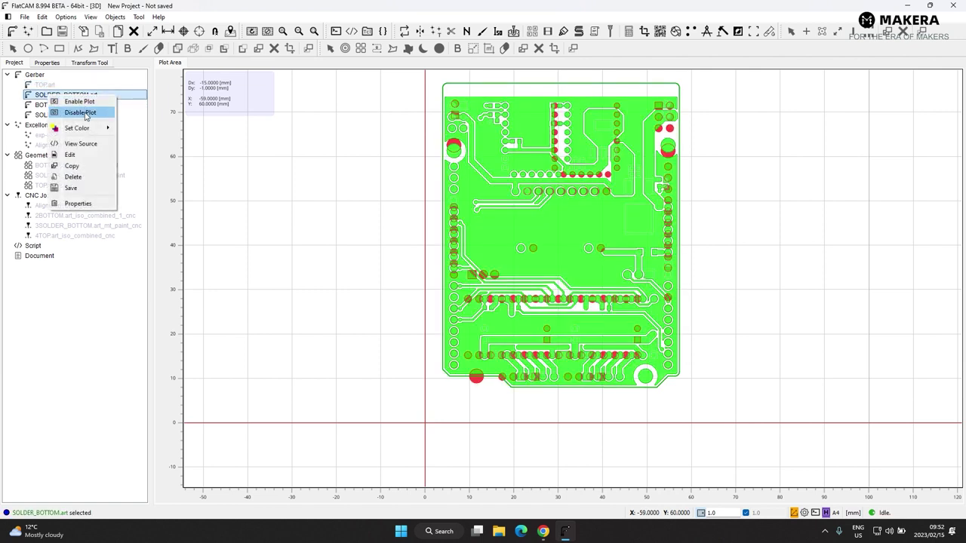
{"action": "left_click", "coordinate": [82, 112]}
{"action": "right_click", "coordinate": [53, 105]}
{"action": "left_click", "coordinate": [77, 124]}
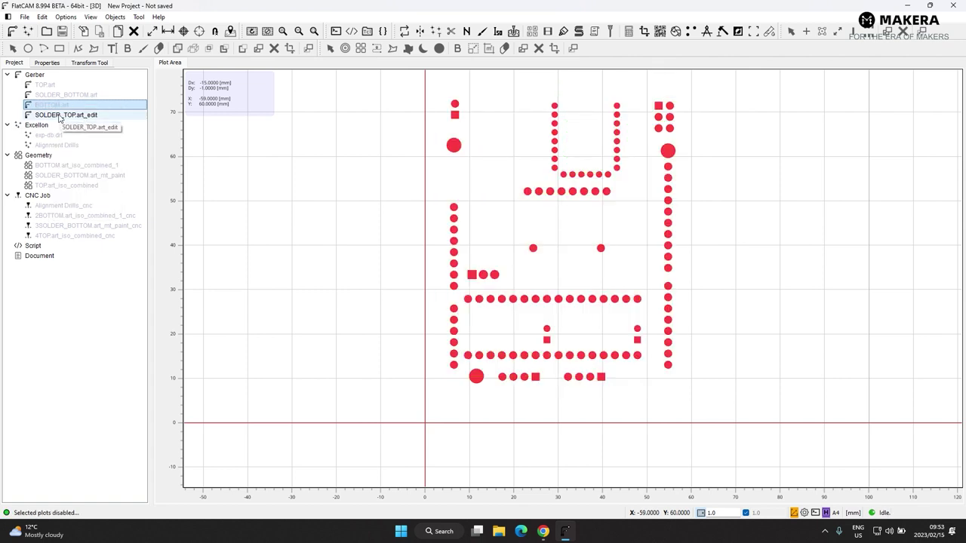
Open the Paint Tool for the SOLDER_TOP.art_edit Gerber object.
{"action": "double_click", "coordinate": [74, 118]}
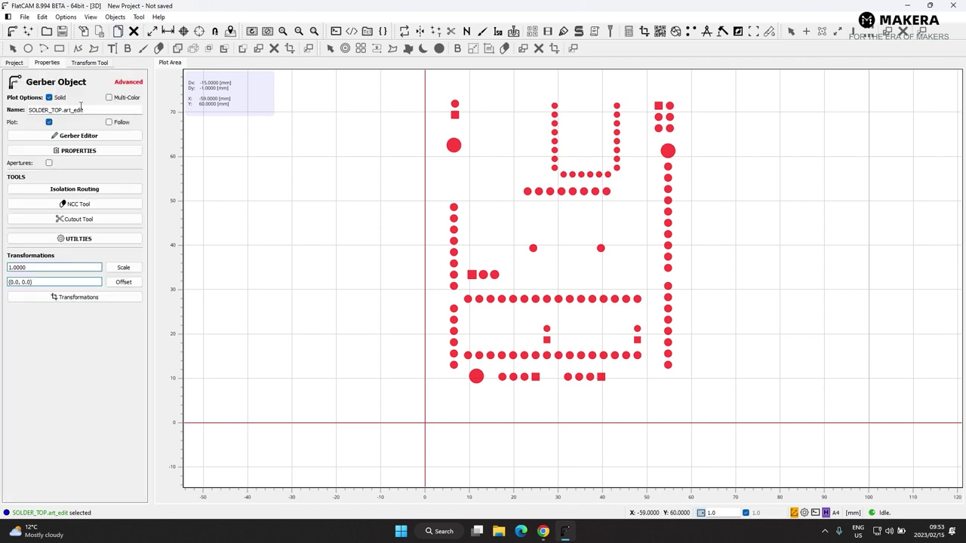
{"action": "left_click", "coordinate": [139, 16]}
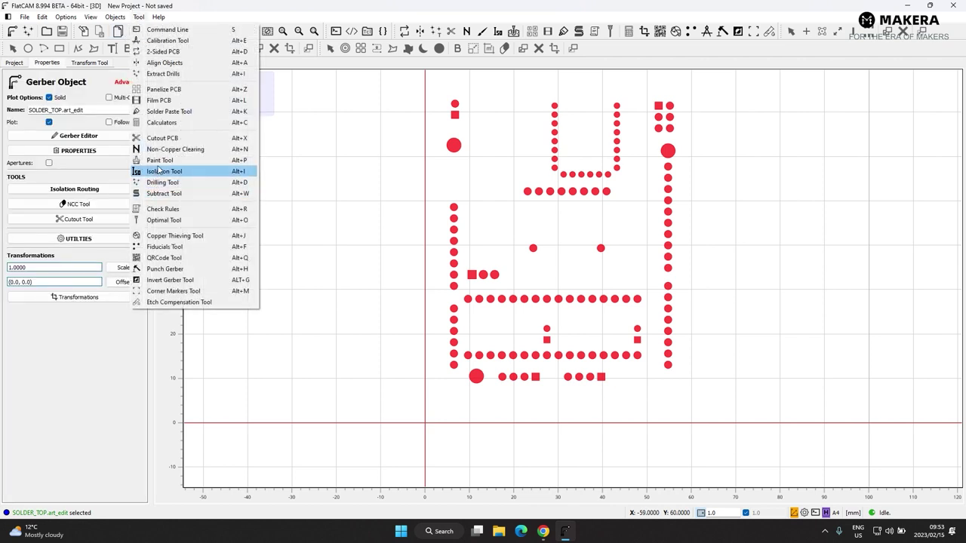
{"action": "left_click", "coordinate": [160, 160]}
{"action": "scroll", "coordinate": [474, 374], "scroll_direction": "up", "scroll_amount": 3}
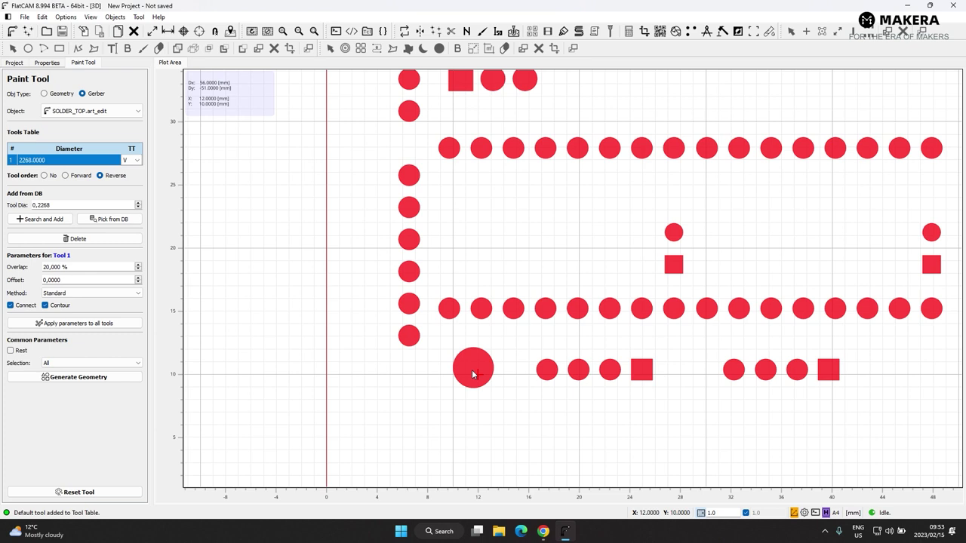
{"action": "scroll", "coordinate": [474, 374], "scroll_direction": "up", "scroll_amount": 2}
Set the V-shaped paint tool's diameter to 0.2268 mm and generate the pad-clearing geometry for all polygons.
{"action": "double_click", "coordinate": [62, 160]}
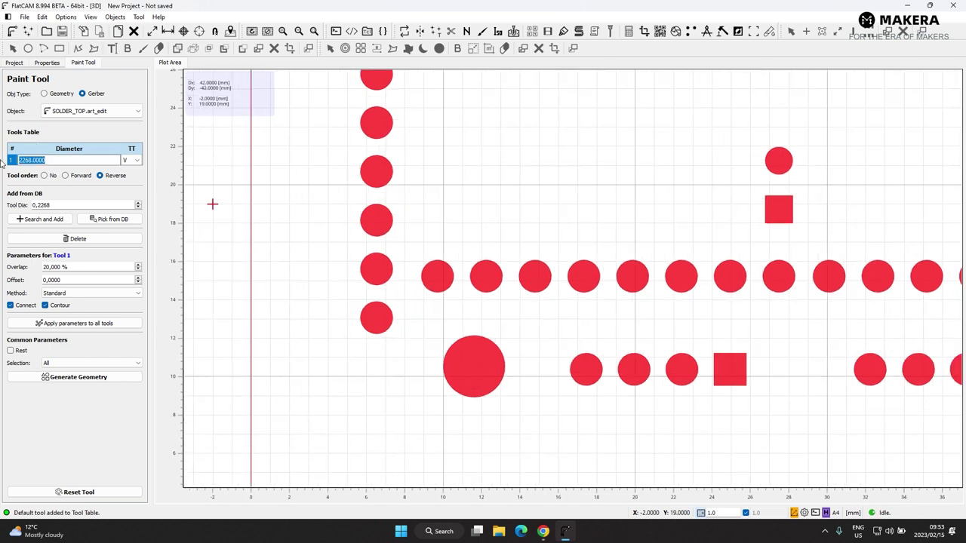
{"action": "left_click_drag", "start_coordinate": [31, 205], "coordinate": [65, 205]}
{"action": "key", "text": "ctrl+c"}
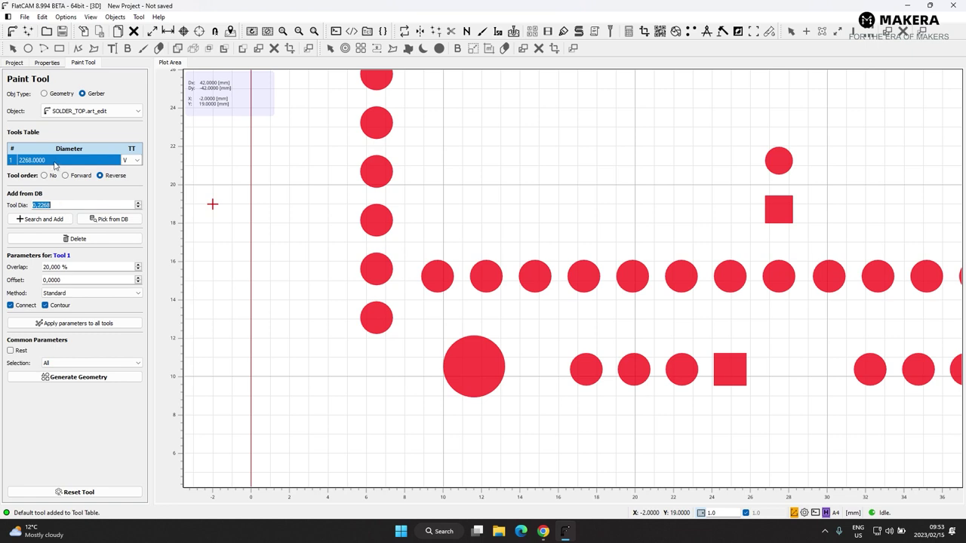
{"action": "left_click", "coordinate": [40, 219]}
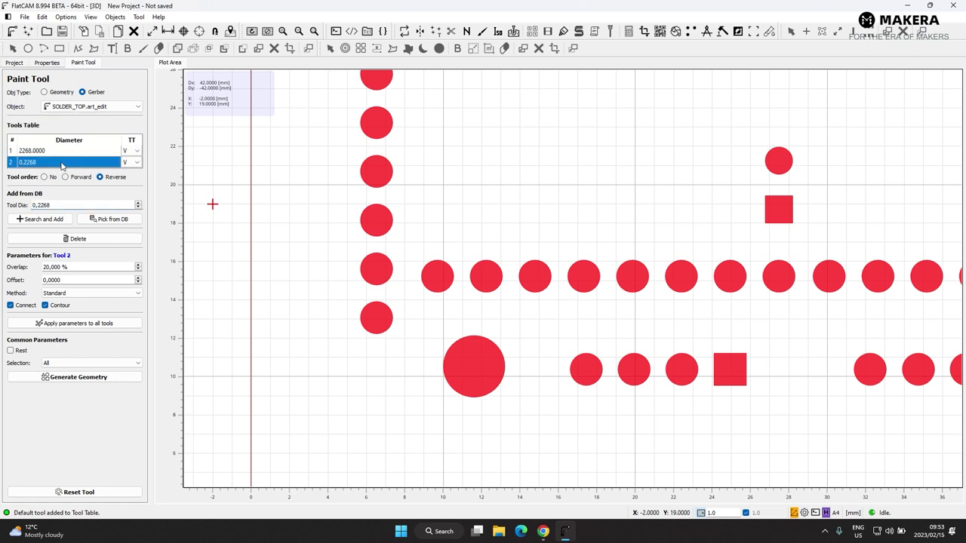
{"action": "left_click", "coordinate": [76, 239]}
{"action": "double_click", "coordinate": [49, 160]}
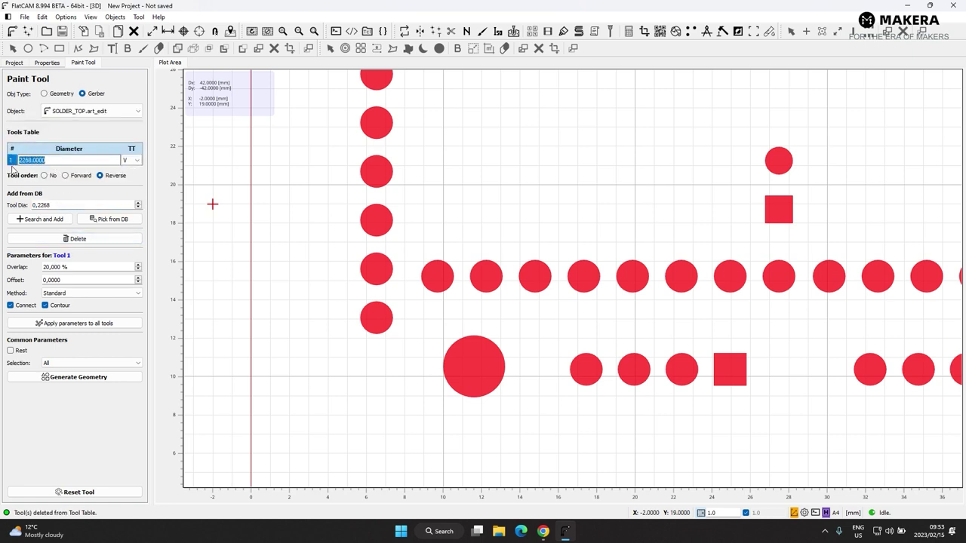
{"action": "key", "text": "ctrl+v"}
{"action": "left_click", "coordinate": [94, 375]}
Inspect the generated paint paths inside the top solder-mask pads for complete coverage.
{"action": "scroll", "coordinate": [470, 367], "scroll_direction": "down", "scroll_amount": 4}
{"action": "scroll", "coordinate": [478, 366], "scroll_direction": "up", "scroll_amount": 2}
{"action": "scroll", "coordinate": [478, 366], "scroll_direction": "up", "scroll_amount": 4}
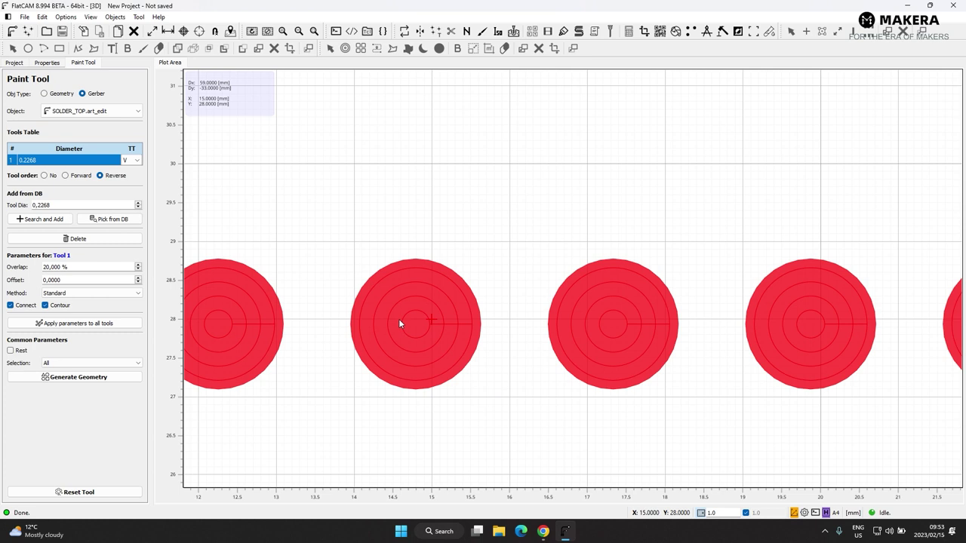
{"action": "scroll", "coordinate": [400, 323], "scroll_direction": "down", "scroll_amount": 3}
{"action": "scroll", "coordinate": [434, 317], "scroll_direction": "down", "scroll_amount": 4}
{"action": "scroll", "coordinate": [443, 310], "scroll_direction": "down", "scroll_amount": 2}
{"action": "left_click", "coordinate": [76, 377]}
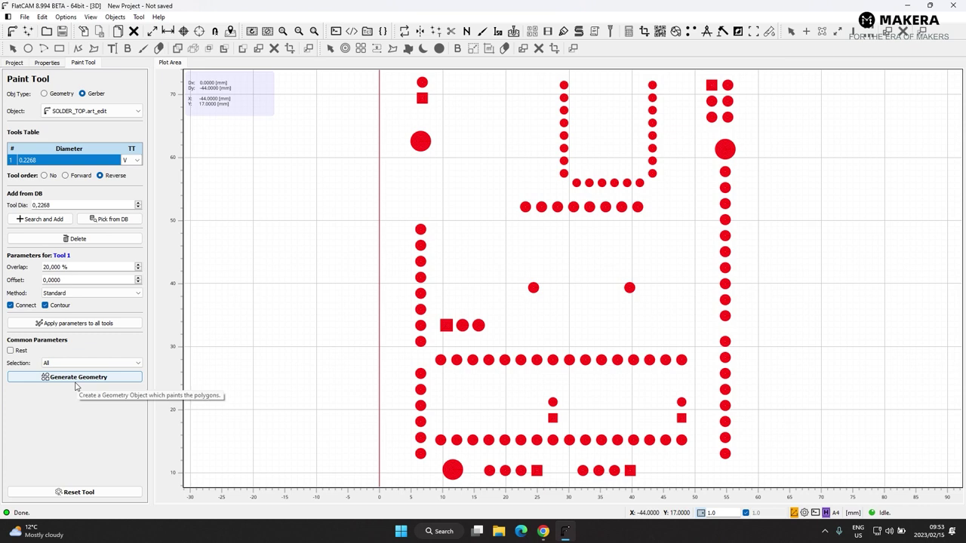
Permanently delete the duplicate geometry object SOLDER_TOP.art_edit_mt_paint_1 from the project.
{"action": "left_click", "coordinate": [14, 63]}
{"action": "left_click", "coordinate": [65, 207]}
{"action": "key", "text": "Delete"}
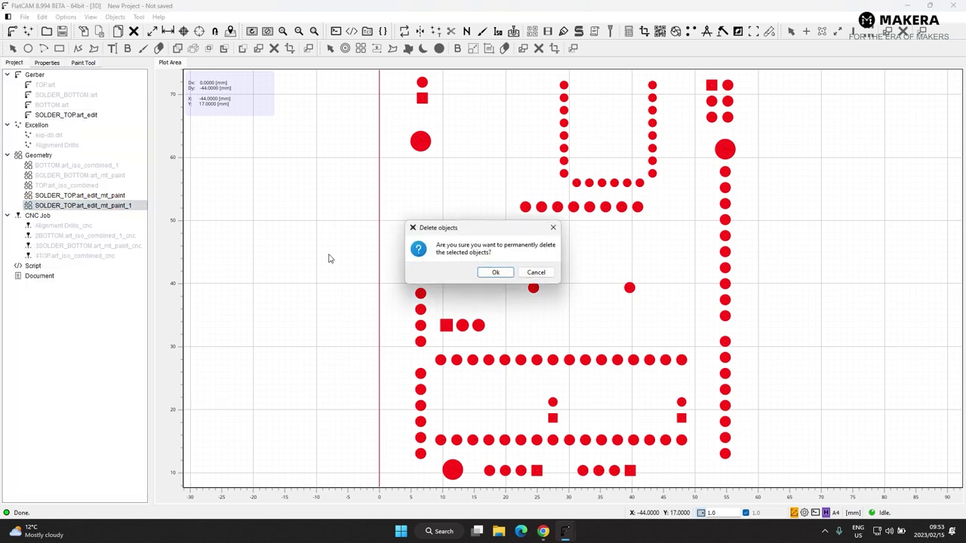
{"action": "key", "text": "Return"}
Generate a CNC job from the SOLDER_TOP.art_edit_mt_paint geometry, keeping its existing tool parameters.
{"action": "left_click", "coordinate": [90, 195]}
{"action": "double_click", "coordinate": [90, 197]}
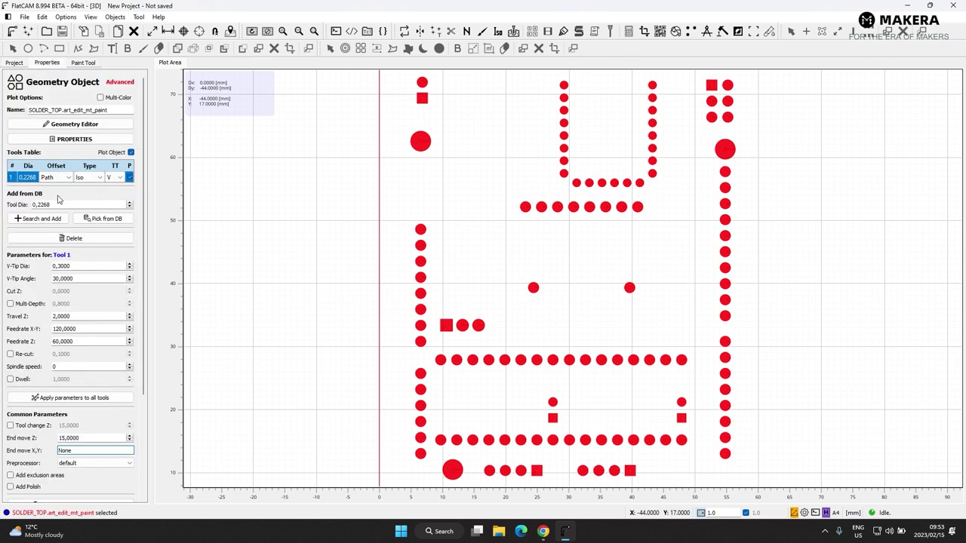
{"action": "left_click", "coordinate": [80, 265]}
{"action": "left_click", "coordinate": [84, 277]}
{"action": "scroll", "coordinate": [93, 313], "scroll_direction": "down", "scroll_amount": 5}
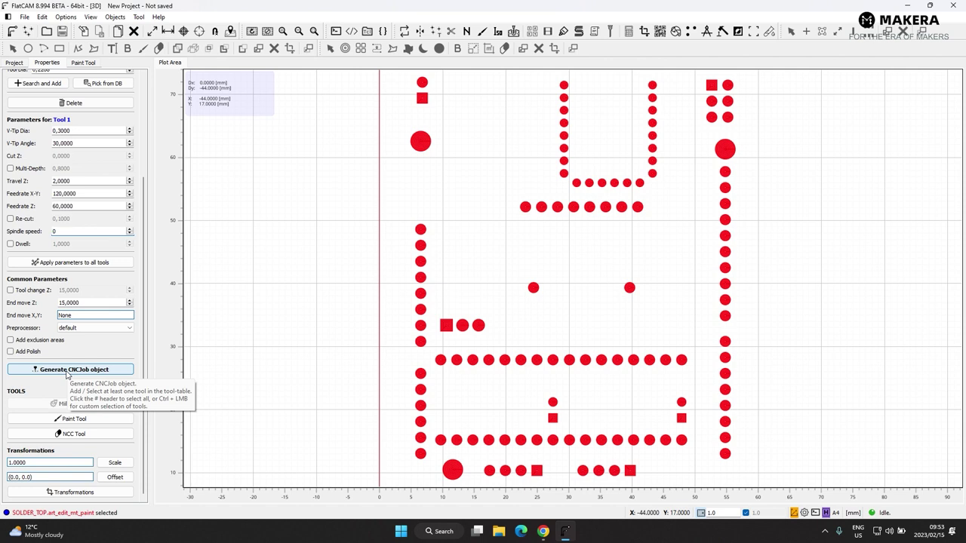
{"action": "left_click", "coordinate": [66, 371]}
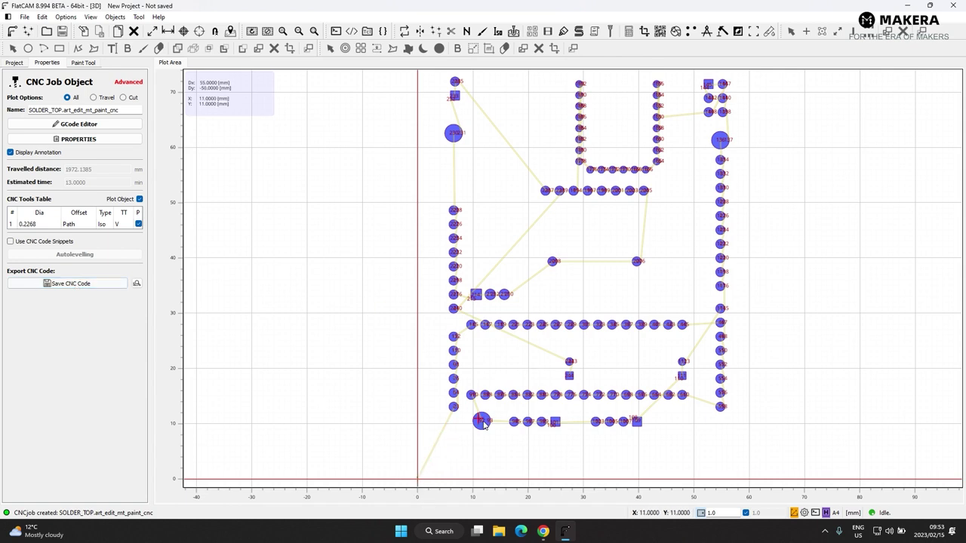
Examine the top solder-mask CNC job's toolpaths and travel moves across all pads of the board.
{"action": "scroll", "coordinate": [483, 422], "scroll_direction": "up", "scroll_amount": 2}
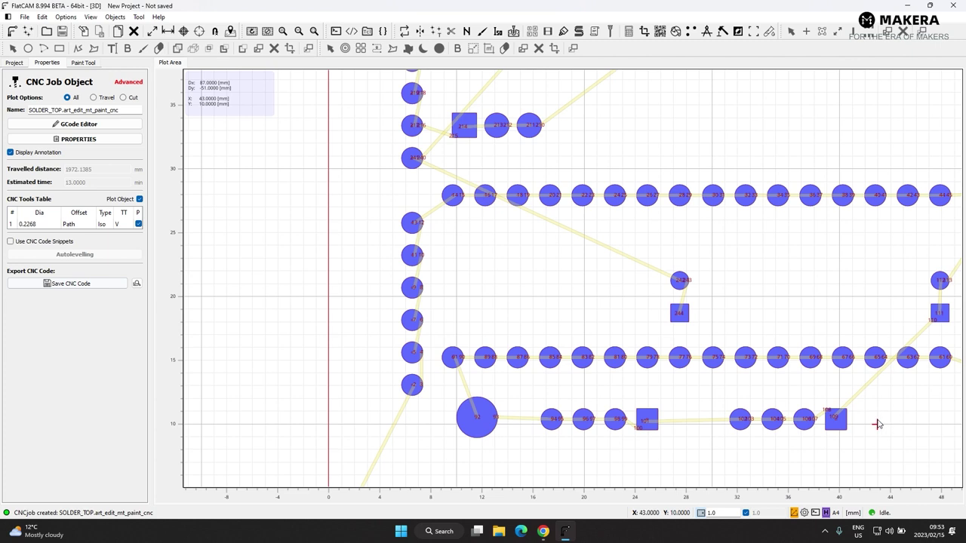
{"action": "scroll", "coordinate": [838, 425], "scroll_direction": "up", "scroll_amount": 1}
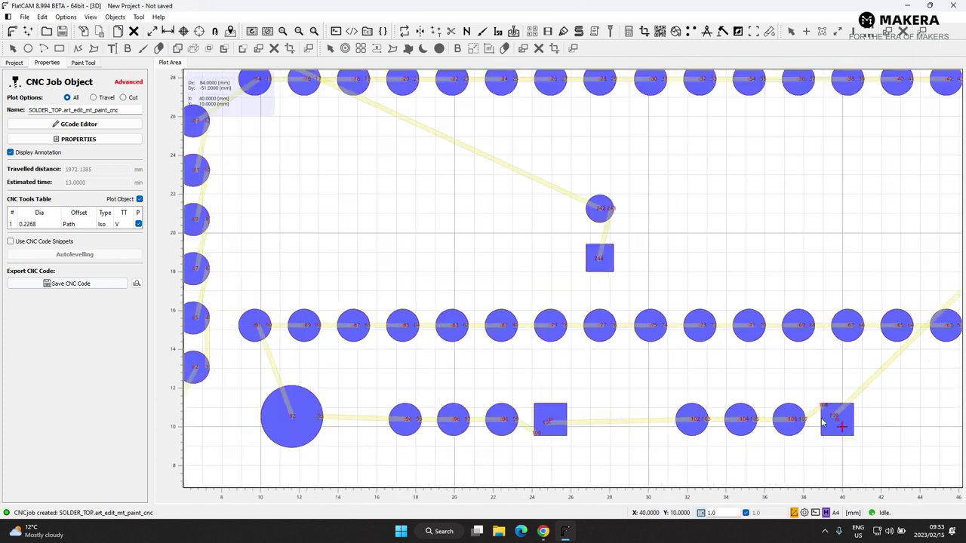
{"action": "scroll", "coordinate": [727, 280], "scroll_direction": "down", "scroll_amount": 4}
{"action": "scroll", "coordinate": [742, 179], "scroll_direction": "up", "scroll_amount": 3}
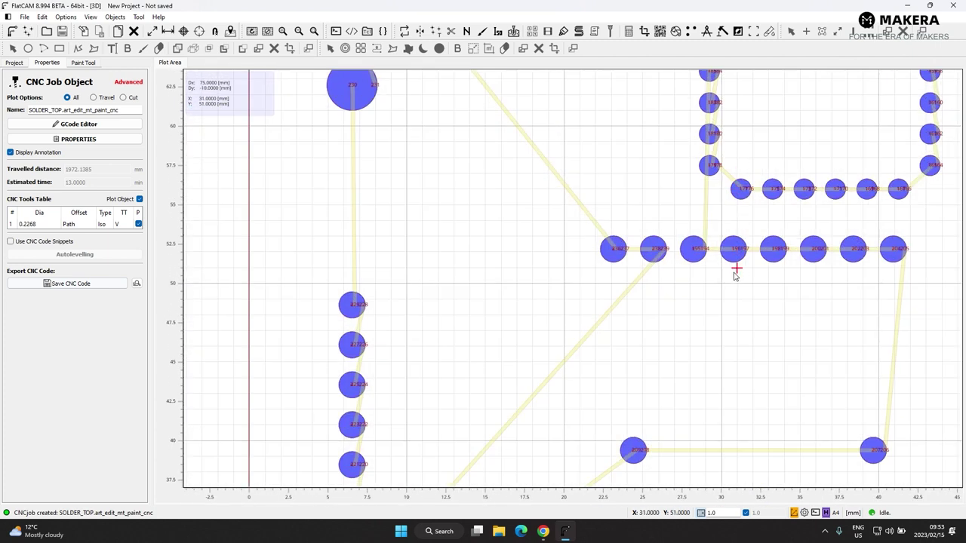
{"action": "scroll", "coordinate": [736, 260], "scroll_direction": "down", "scroll_amount": 2}
{"action": "scroll", "coordinate": [766, 151], "scroll_direction": "up", "scroll_amount": 2}
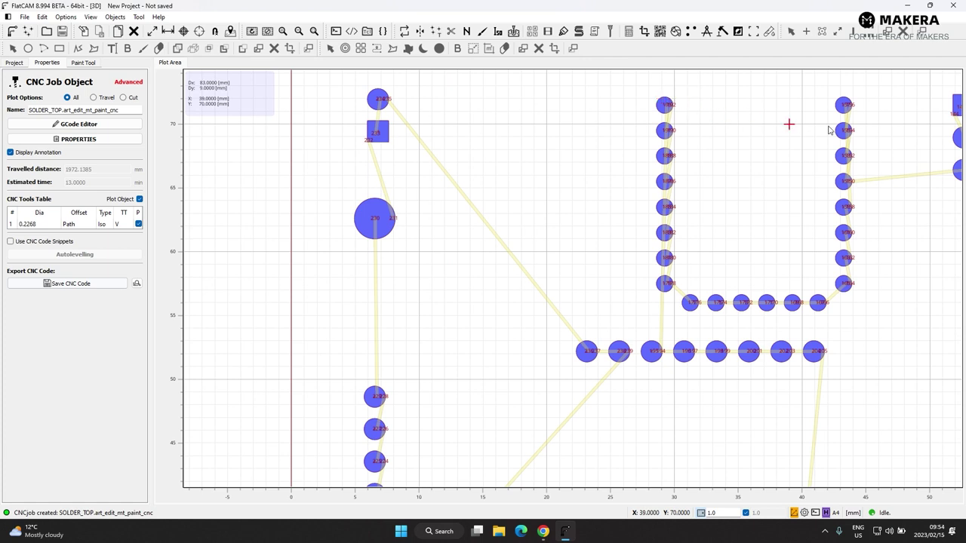
{"action": "scroll", "coordinate": [859, 106], "scroll_direction": "up", "scroll_amount": 2}
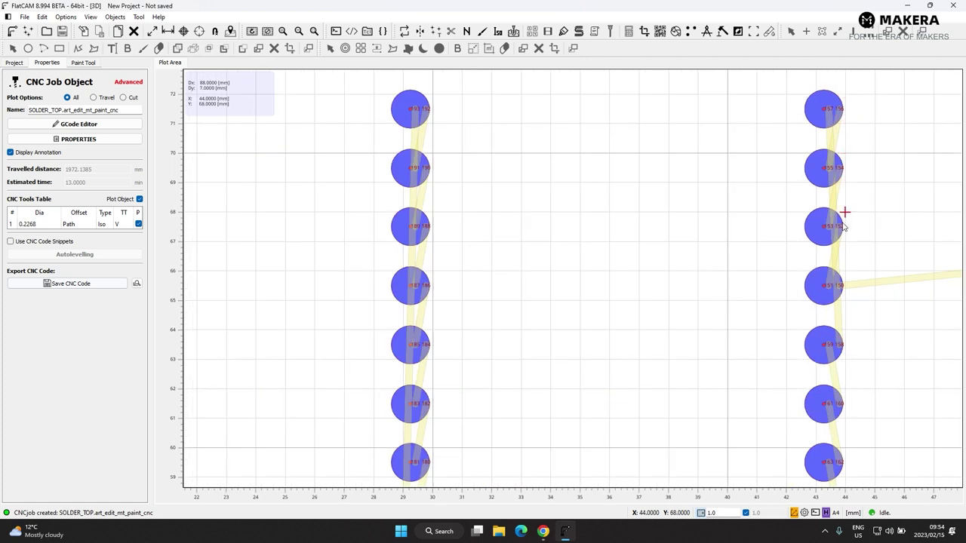
{"action": "scroll", "coordinate": [843, 264], "scroll_direction": "down", "scroll_amount": 3}
{"action": "scroll", "coordinate": [843, 256], "scroll_direction": "up", "scroll_amount": 3}
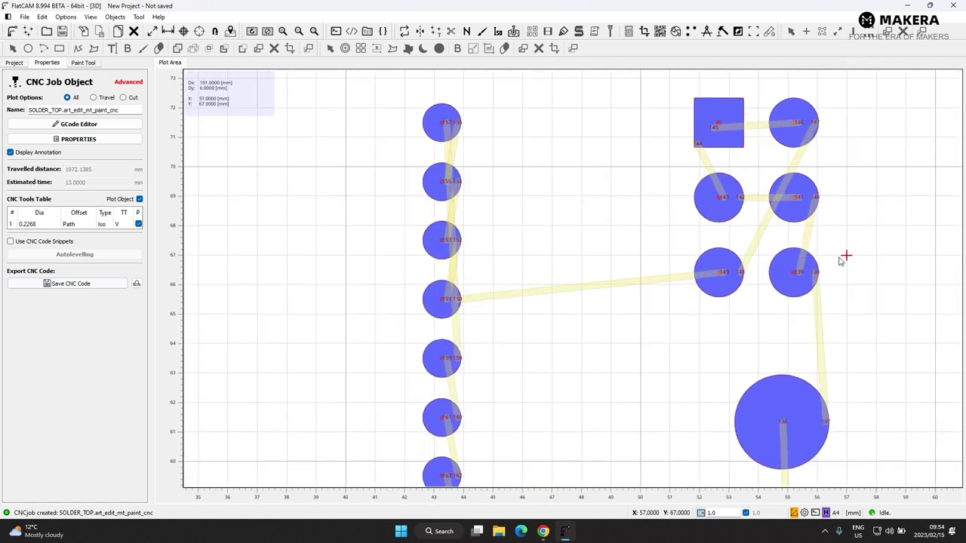
{"action": "scroll", "coordinate": [838, 257], "scroll_direction": "down", "scroll_amount": 5}
{"action": "scroll", "coordinate": [709, 304], "scroll_direction": "down", "scroll_amount": 1}
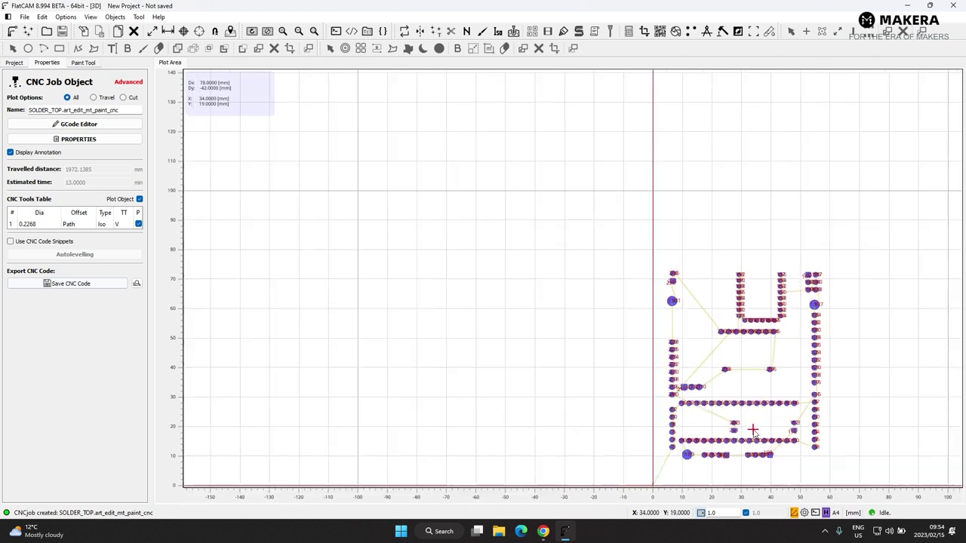
Export the top solder-mask CNC code to the Flatcam sample_1 folder as 5SOLDER_TOP.art_edit_mt_paint_cnc.
{"action": "left_click", "coordinate": [50, 283]}
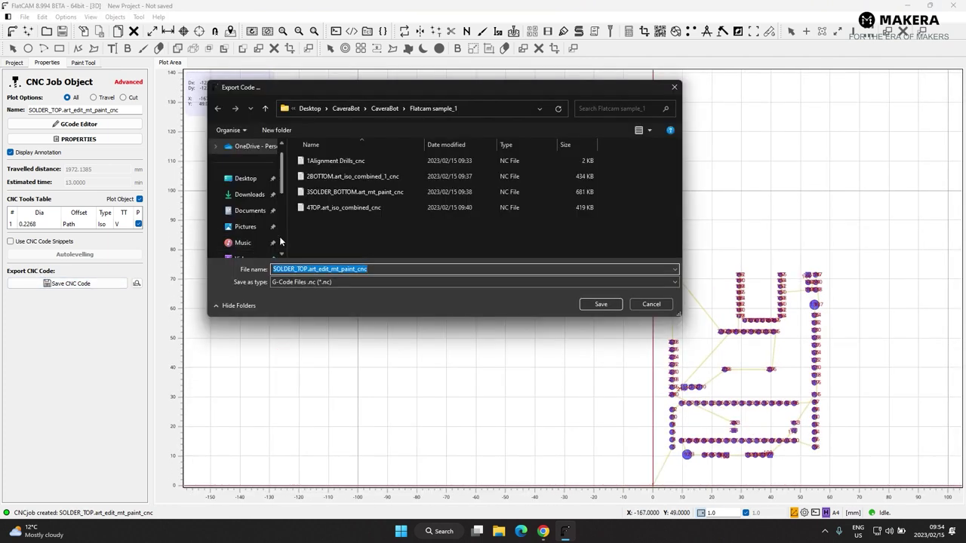
{"action": "left_click", "coordinate": [275, 268]}
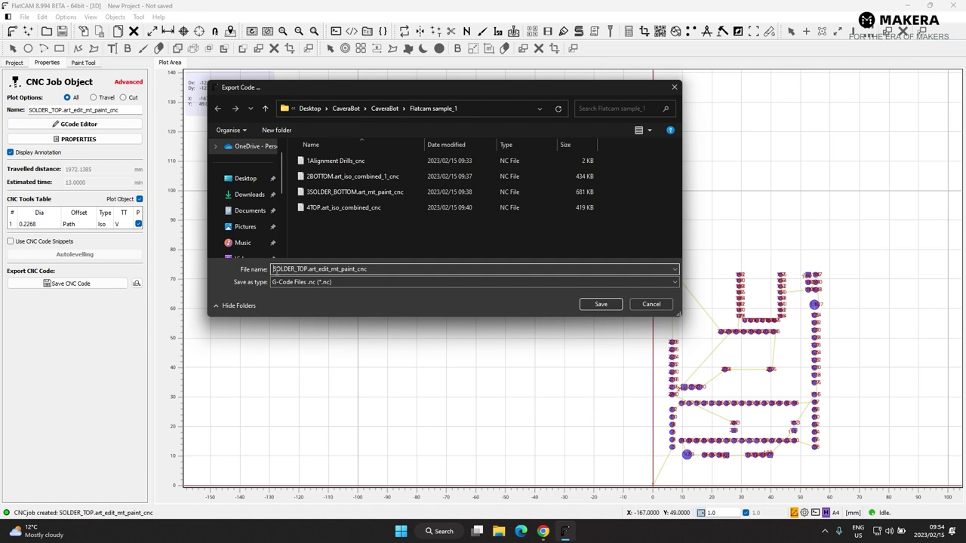
{"action": "type", "text": "5"}
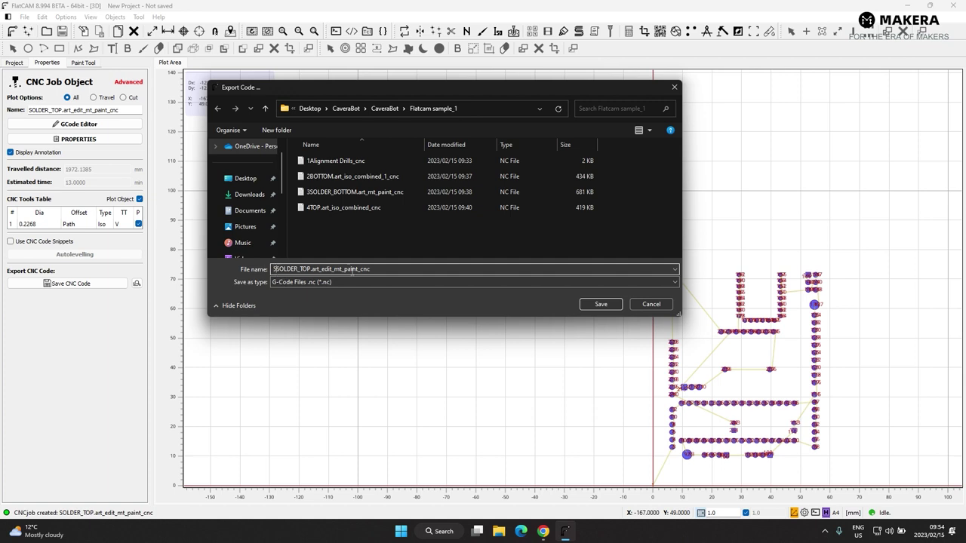
{"action": "left_click", "coordinate": [597, 304]}
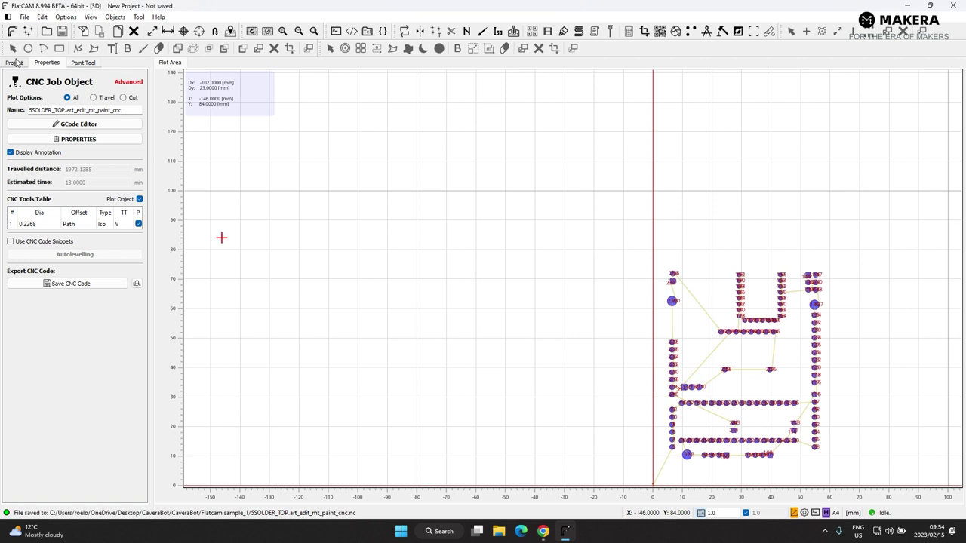
Leave TOP.art as the only plotted Gerber object and open the Cutout Tool for it.
{"action": "left_click", "coordinate": [14, 63]}
{"action": "left_click", "coordinate": [59, 105]}
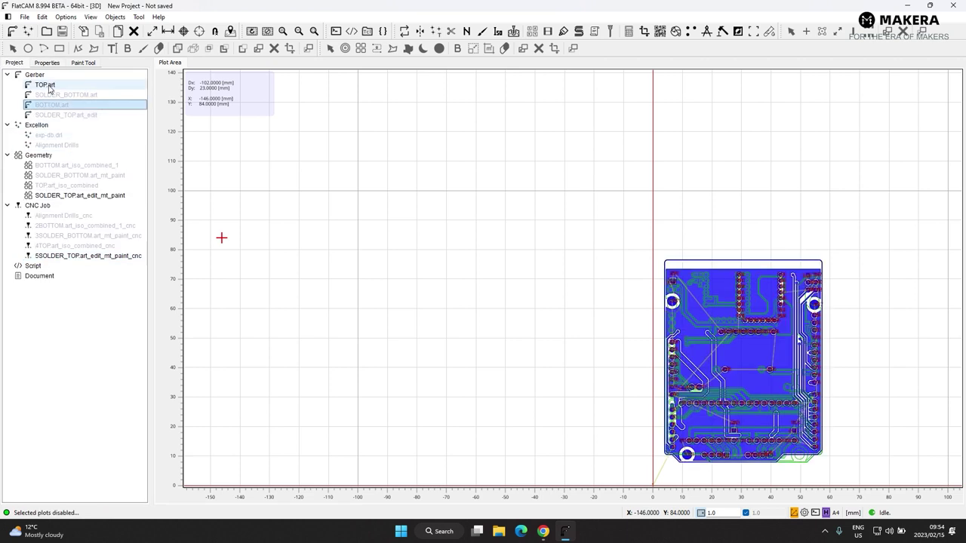
{"action": "double_click", "coordinate": [45, 85]}
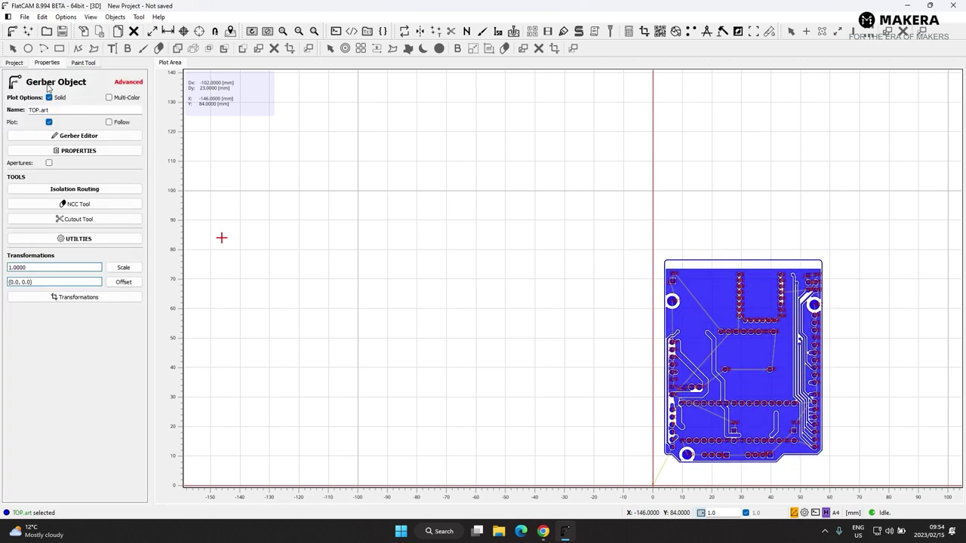
{"action": "left_click", "coordinate": [92, 219]}
Set the cutout's multi-depth to 0.4 mm per pass, keeping the existing Cut Z.
{"action": "triple_click", "coordinate": [92, 215]}
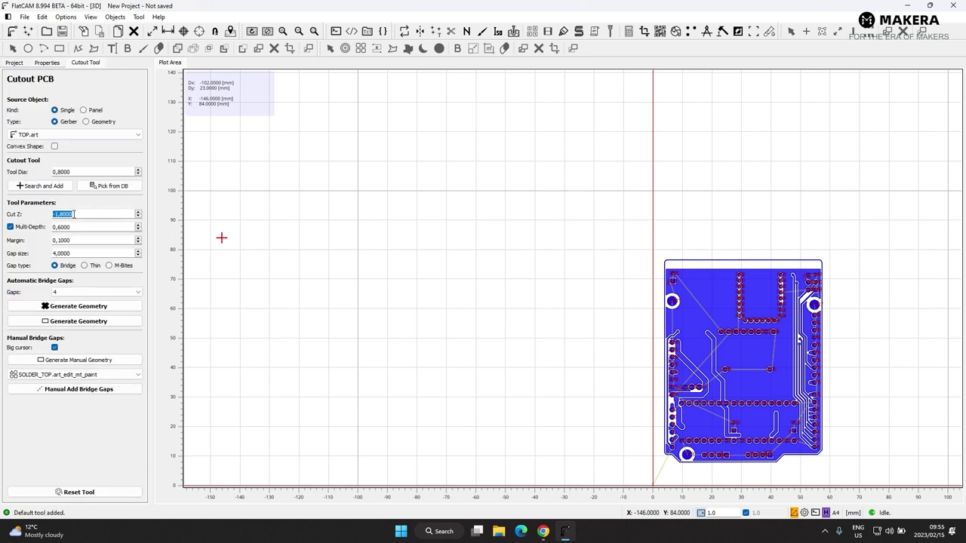
{"action": "triple_click", "coordinate": [88, 227]}
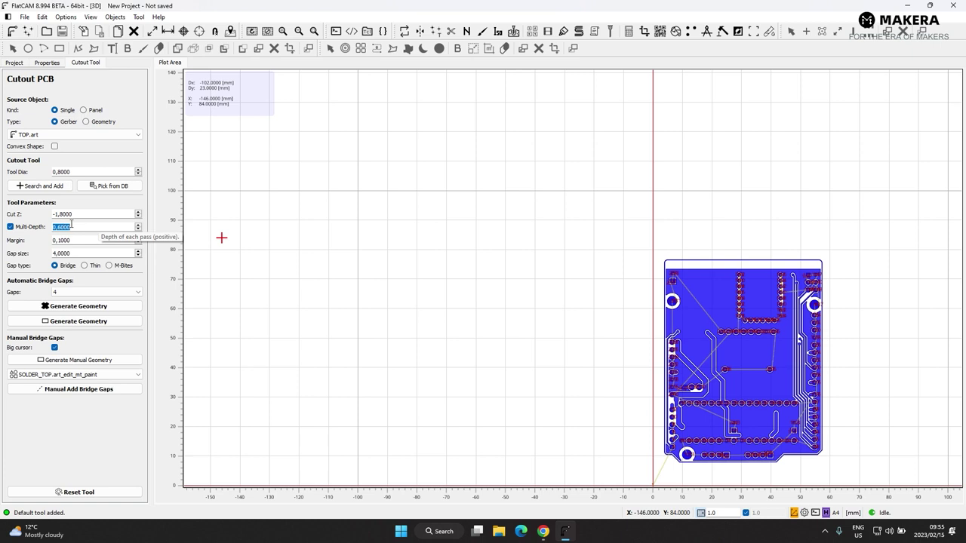
{"action": "left_click", "coordinate": [75, 228]}
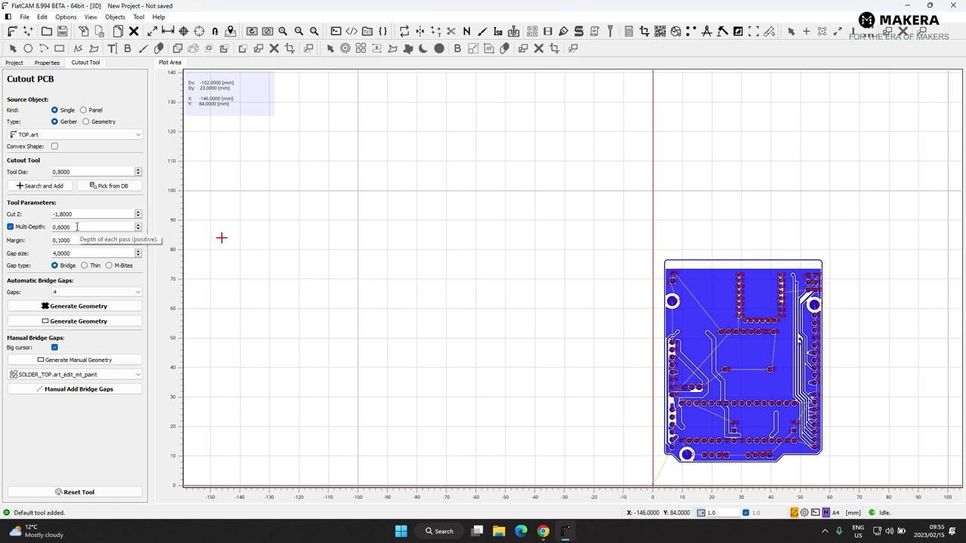
{"action": "left_click_drag", "start_coordinate": [77, 228], "coordinate": [64, 228]}
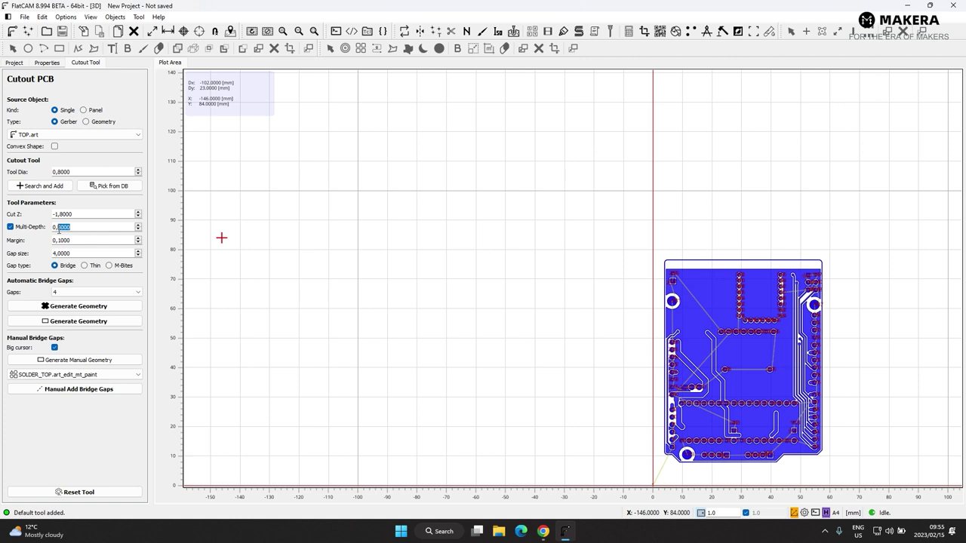
{"action": "type", "text": "4"}
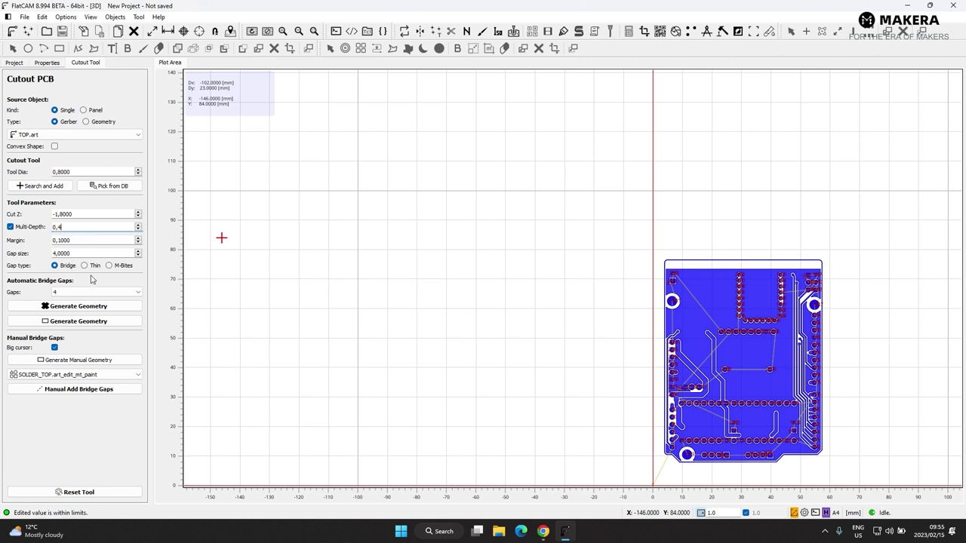
Set the automatic bridge gaps to None and generate the any-form cutout geometry for TOP.art.
{"action": "left_click", "coordinate": [139, 295]}
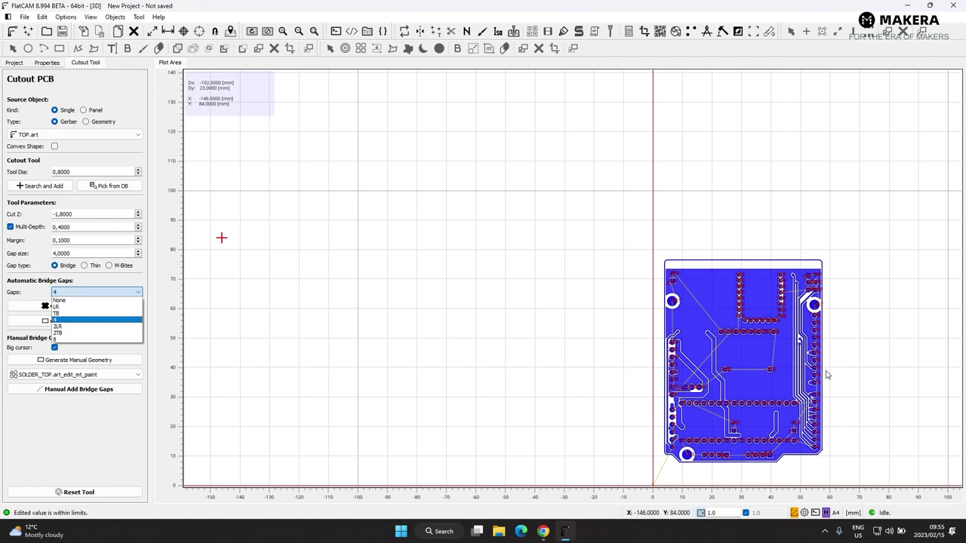
{"action": "key", "text": "Up"}
{"action": "key", "text": "Up"}
{"action": "key", "text": "Up"}
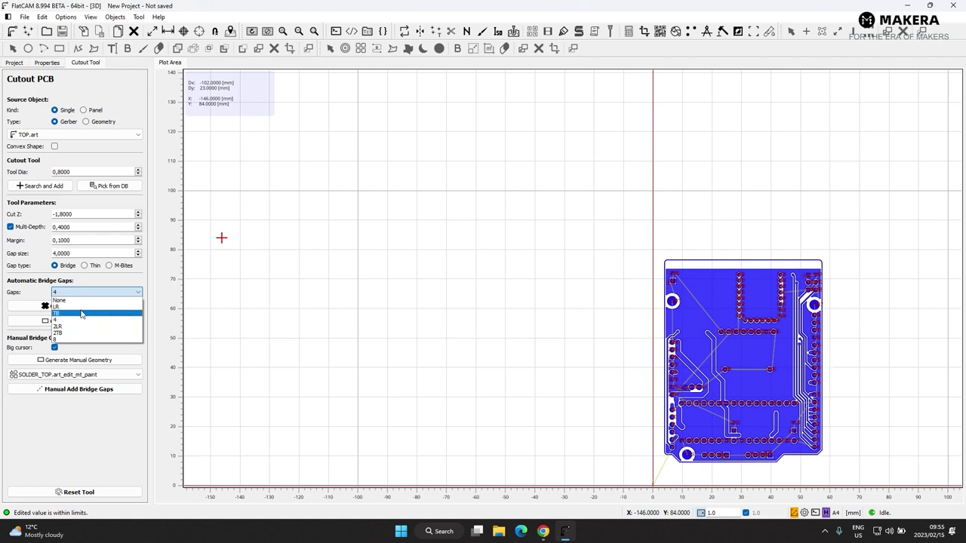
{"action": "key", "text": "Return"}
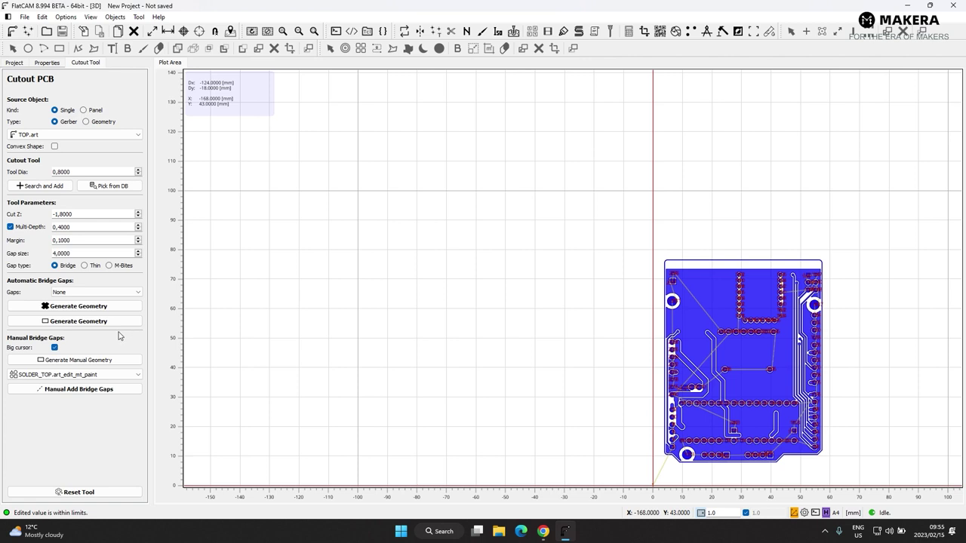
{"action": "left_click", "coordinate": [107, 306]}
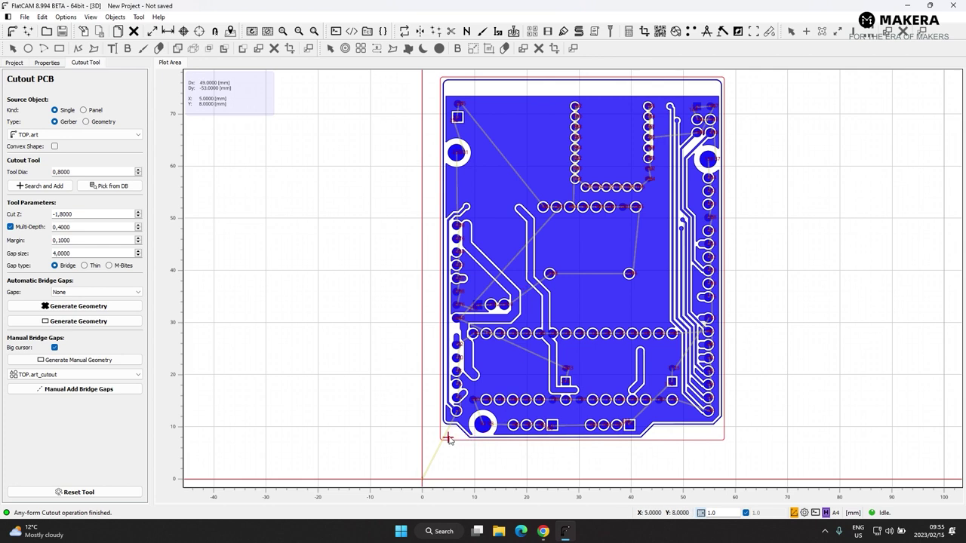
Generate a CNC job from the TOP.art_cutout geometry with its existing tool parameters.
{"action": "left_click", "coordinate": [14, 62]}
{"action": "left_click", "coordinate": [74, 205]}
{"action": "double_click", "coordinate": [70, 207]}
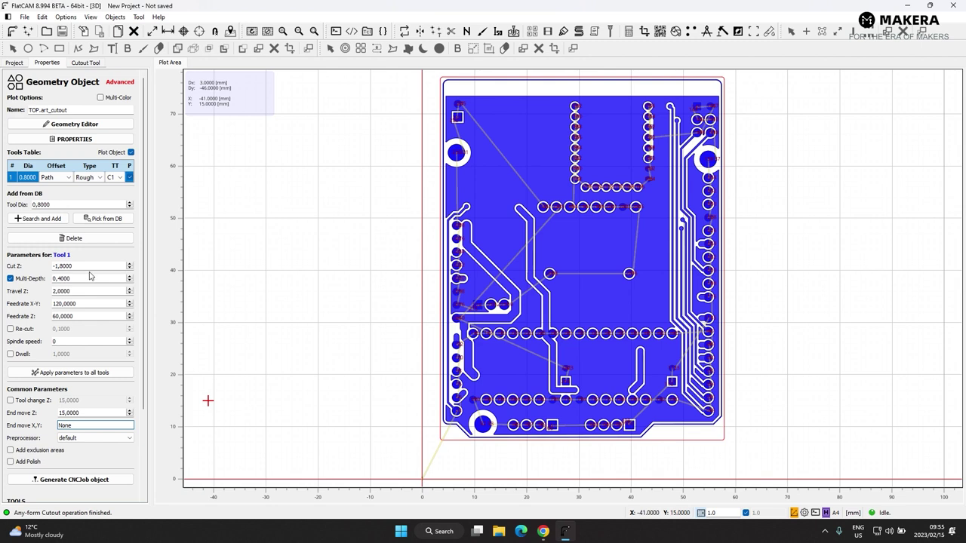
{"action": "scroll", "coordinate": [79, 373], "scroll_direction": "down", "scroll_amount": 2}
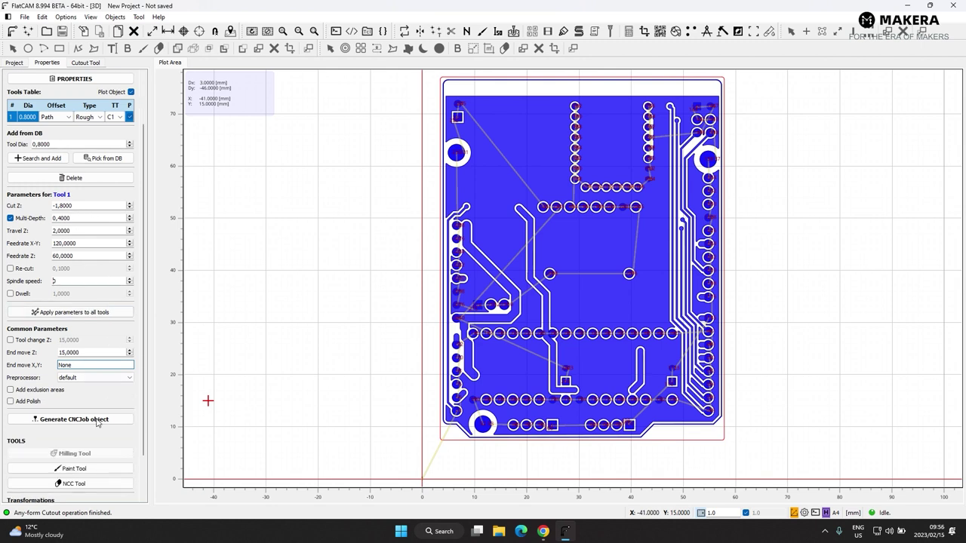
{"action": "left_click", "coordinate": [77, 420]}
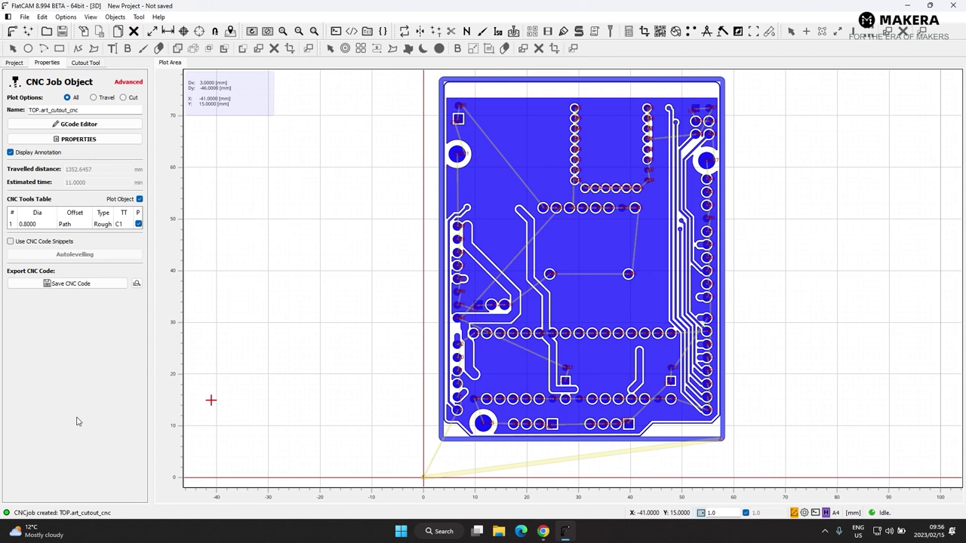
Export the board cutout's CNC code to the Flatcam sample_1 folder as 7TOP.art_cutout_cnc.
{"action": "left_click", "coordinate": [67, 283]}
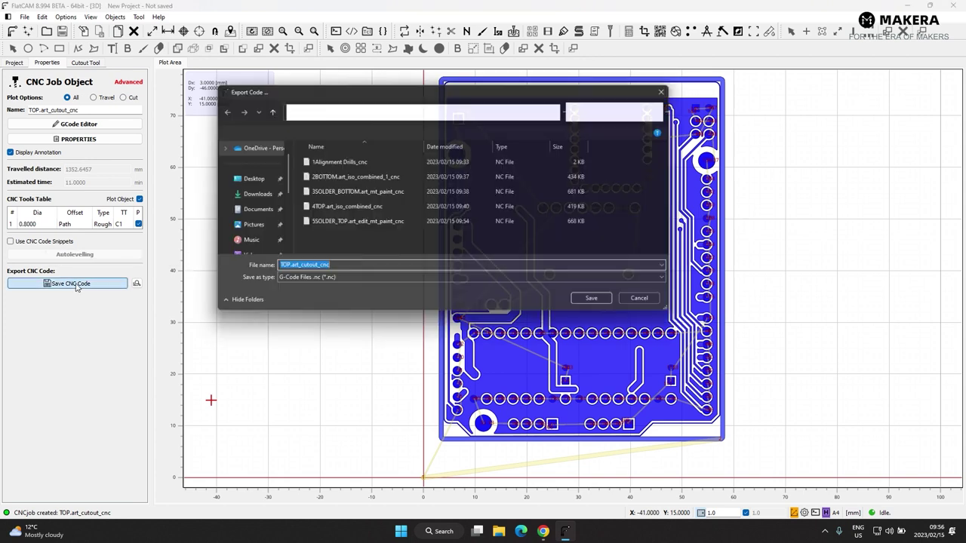
{"action": "left_click", "coordinate": [273, 270]}
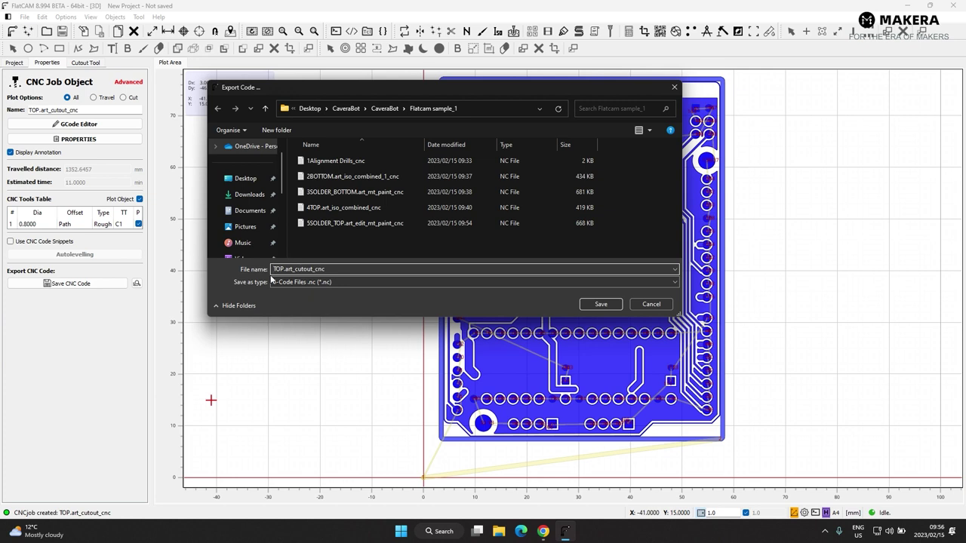
{"action": "type", "text": "6"}
{"action": "key", "text": "BackSpace"}
{"action": "type", "text": "7"}
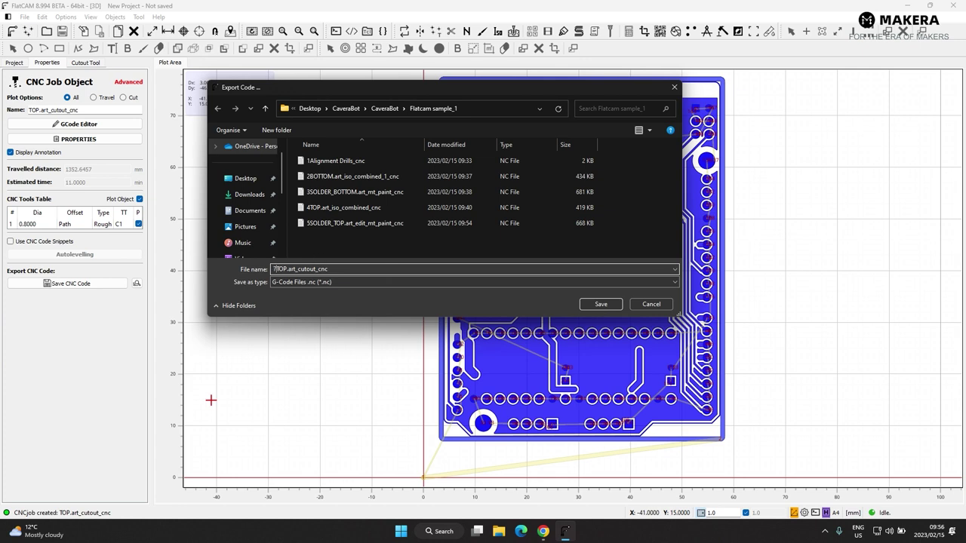
{"action": "left_click", "coordinate": [604, 306]}
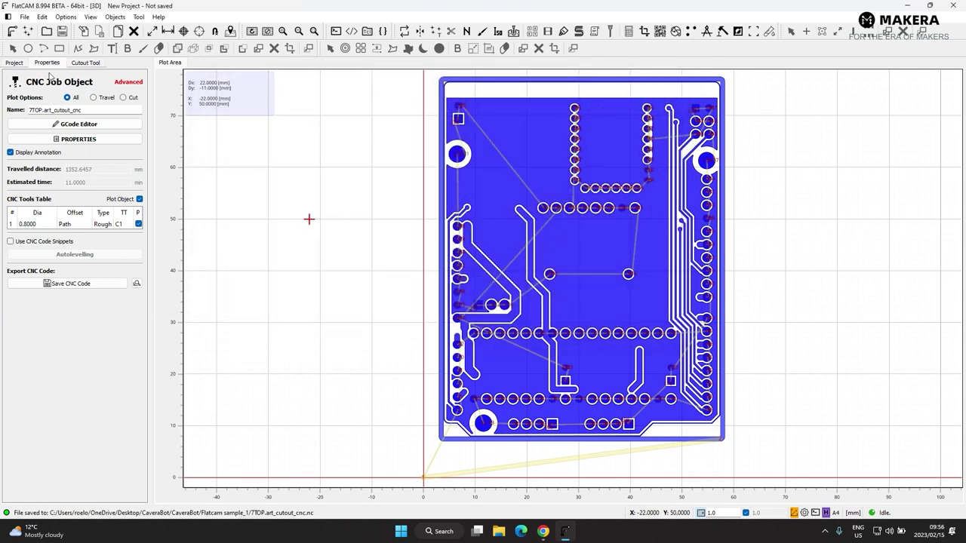
Enable the plot of the exp-db.drl Excellon object and open its properties.
{"action": "left_click", "coordinate": [14, 62]}
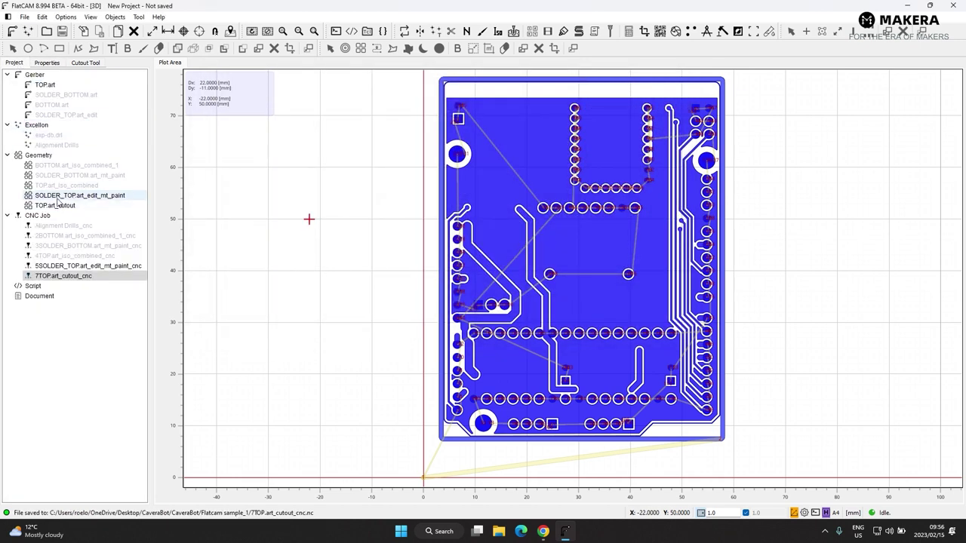
{"action": "key", "text": "space"}
{"action": "right_click", "coordinate": [50, 138]}
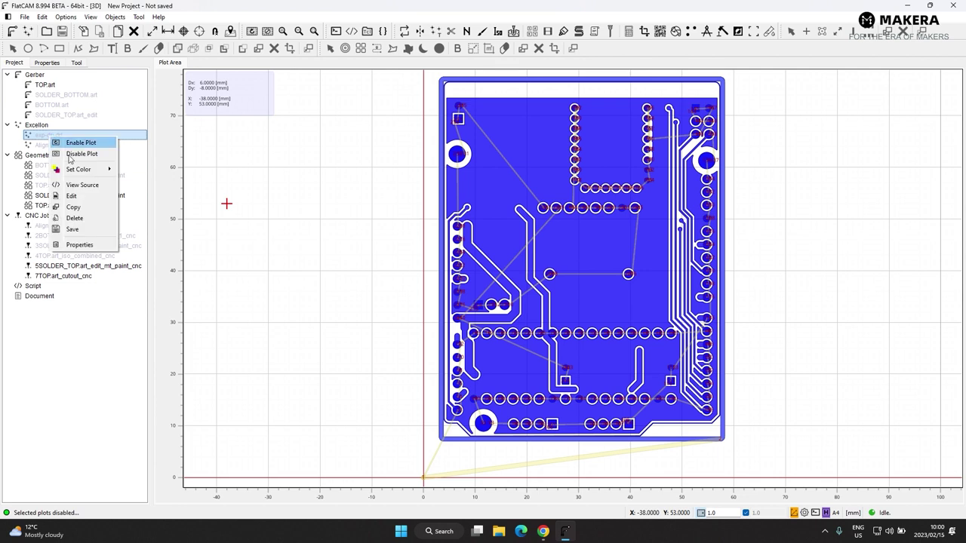
{"action": "left_click", "coordinate": [53, 145]}
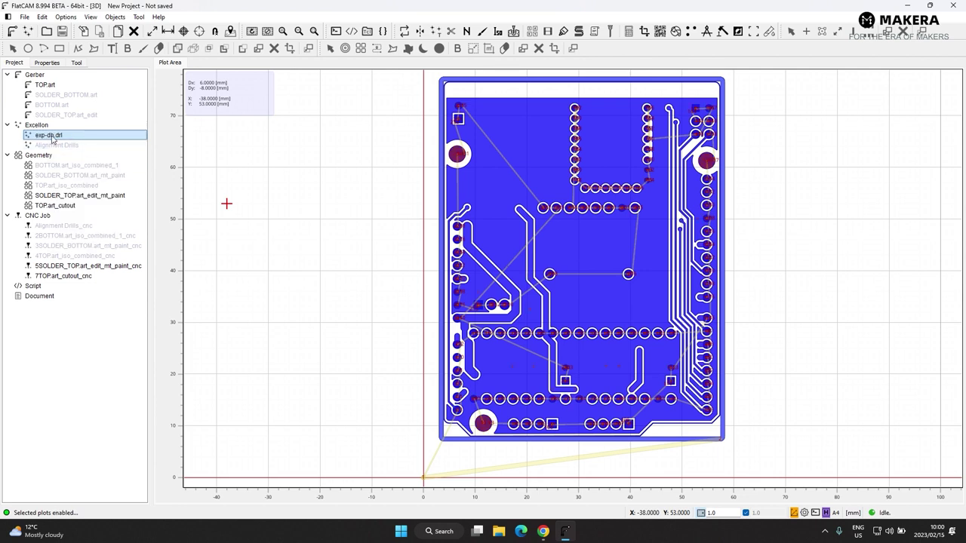
{"action": "double_click", "coordinate": [52, 136]}
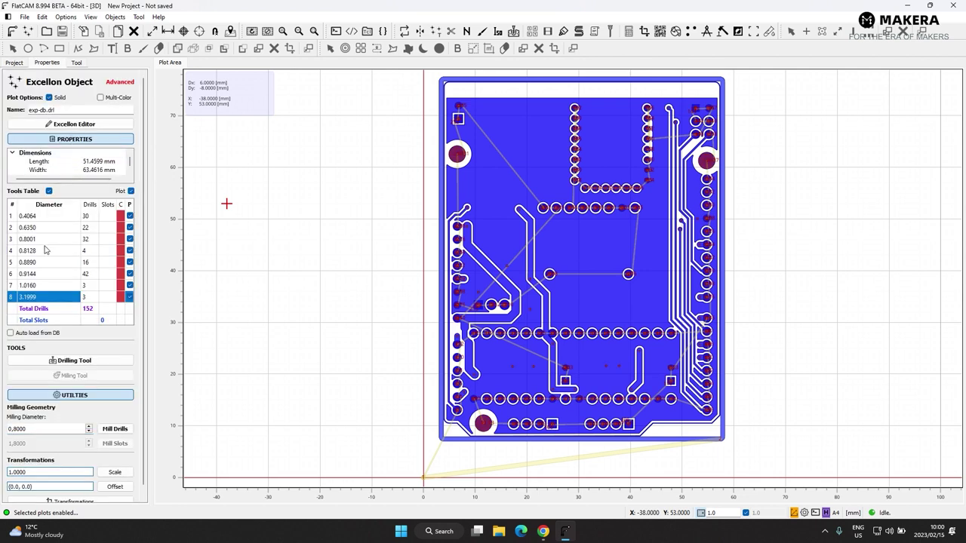
Examine the drill diameters of exp-db.drl to group them by milling bit: the two smallest, the middle five and the largest.
{"action": "left_click", "coordinate": [33, 218]}
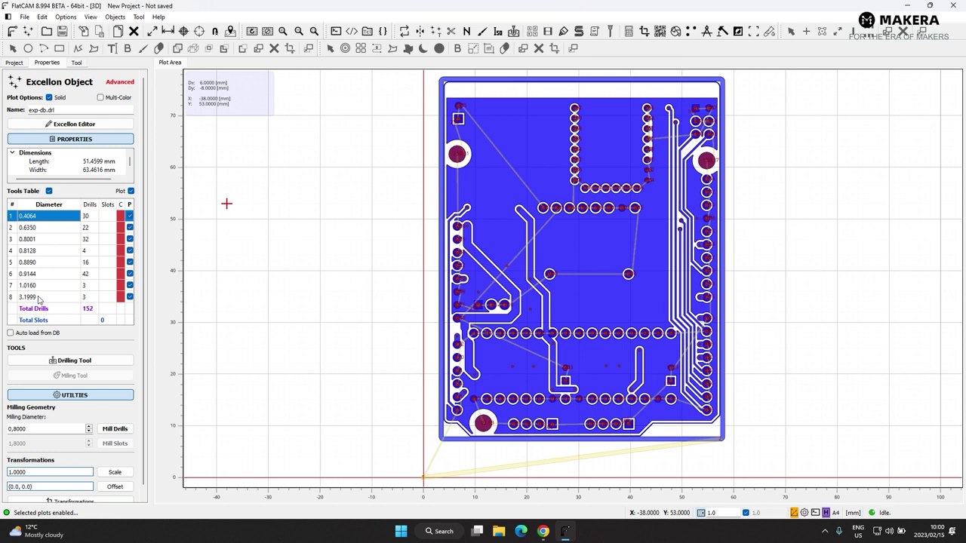
{"action": "left_click", "coordinate": [42, 230]}
{"action": "left_click", "coordinate": [41, 218]}
{"action": "left_click", "coordinate": [43, 230]}
{"action": "left_click", "coordinate": [43, 221]}
{"action": "left_click", "coordinate": [43, 230]}
{"action": "left_click", "coordinate": [43, 221]}
{"action": "left_click", "coordinate": [43, 232]}
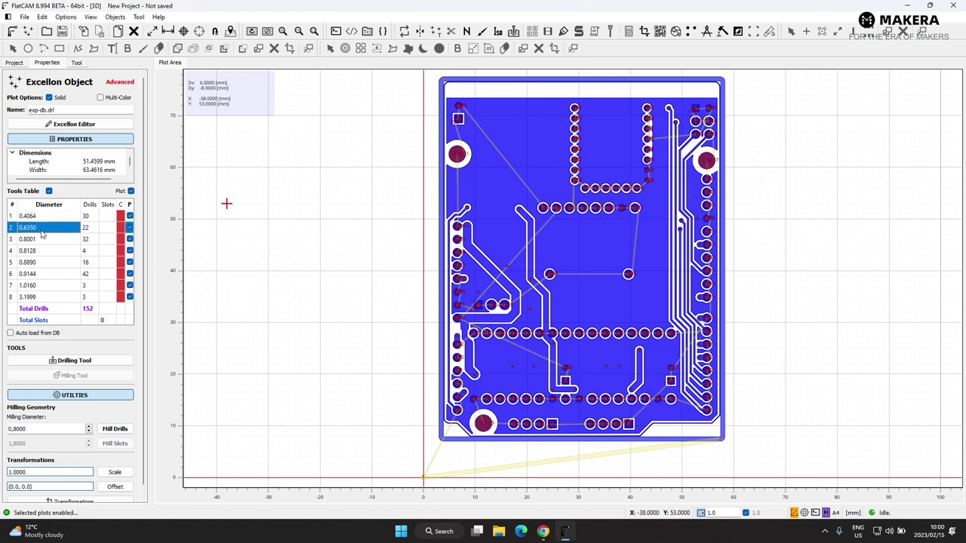
{"action": "left_click", "coordinate": [50, 219]}
{"action": "left_click", "coordinate": [47, 230]}
{"action": "left_click", "coordinate": [45, 248]}
{"action": "left_click_drag", "start_coordinate": [46, 248], "coordinate": [41, 287]}
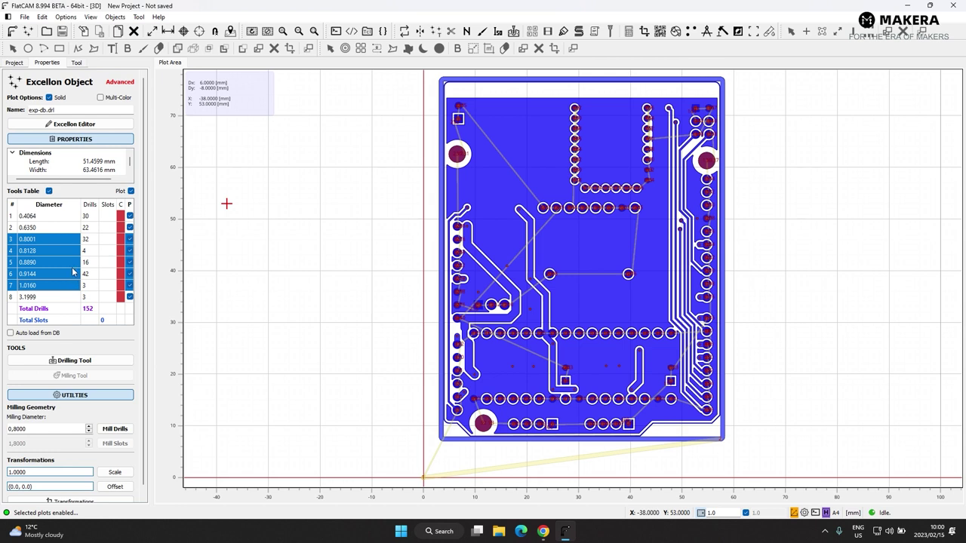
{"action": "left_click", "coordinate": [40, 298]}
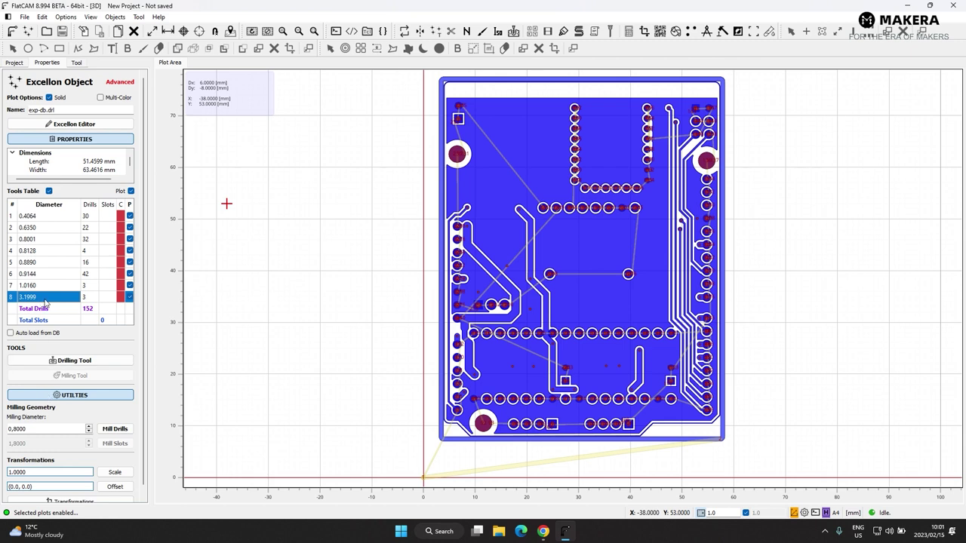
{"action": "left_click_drag", "start_coordinate": [28, 219], "coordinate": [32, 300]}
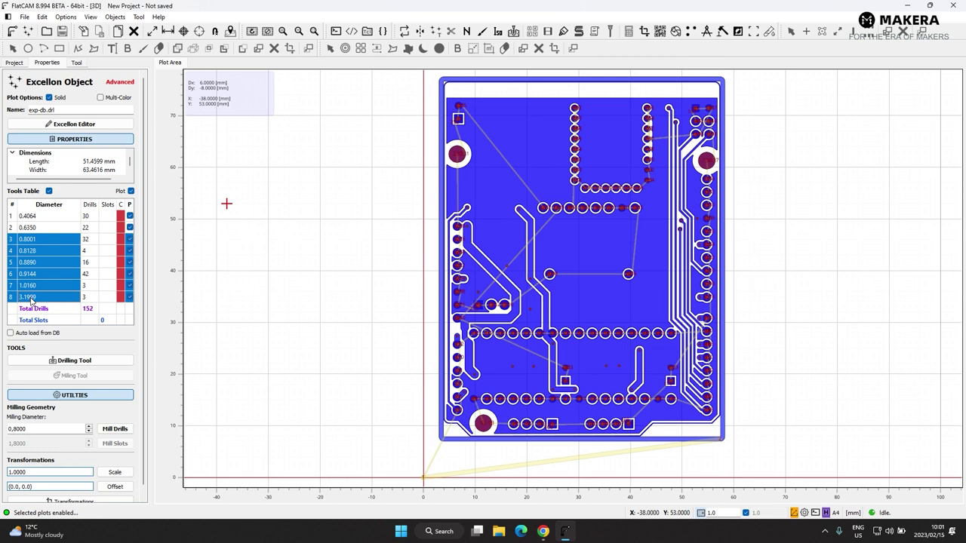
Delete every drill size from 0.8001 to 3.1999 mm in the Excellon Editor and save the edited copy of exp-db.drl.
{"action": "left_click", "coordinate": [85, 125]}
{"action": "left_click_drag", "start_coordinate": [53, 217], "coordinate": [32, 164]}
{"action": "key", "text": "Delete"}
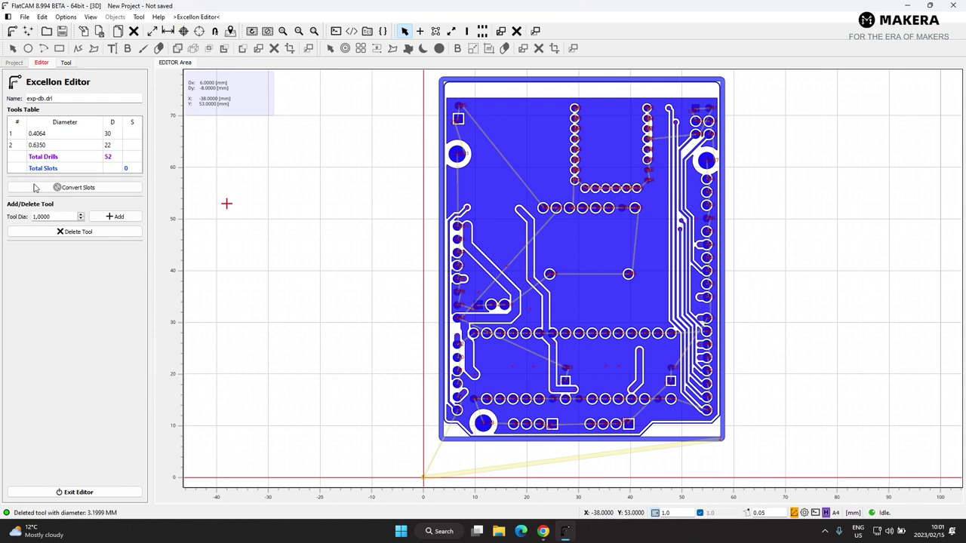
{"action": "left_click", "coordinate": [87, 492]}
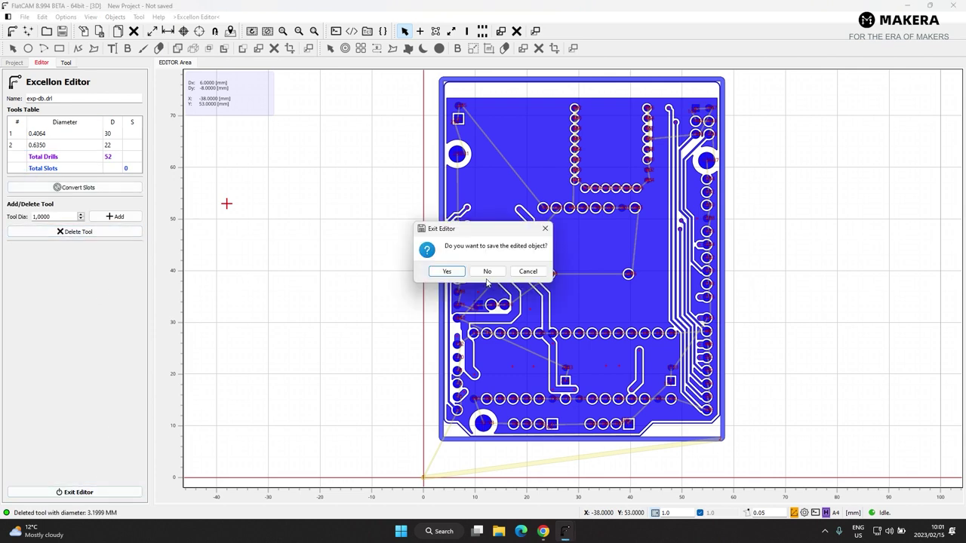
{"action": "left_click", "coordinate": [447, 272]}
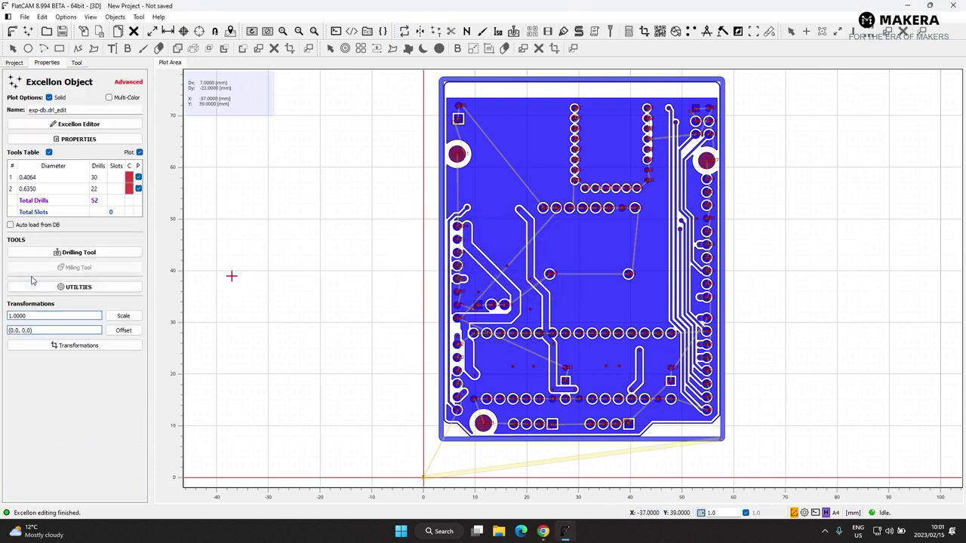
Generate a drilling CNC job for the 0.4064 and 0.635 mm holes and export it as 6 point5mm cornbitexp-db.drl_edit_cnc.
{"action": "left_click", "coordinate": [63, 254]}
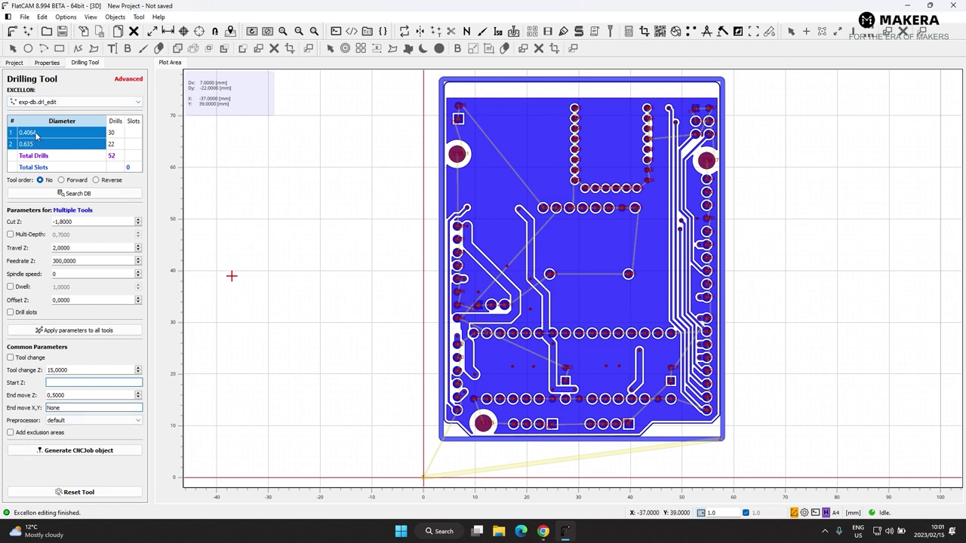
{"action": "left_click", "coordinate": [83, 451]}
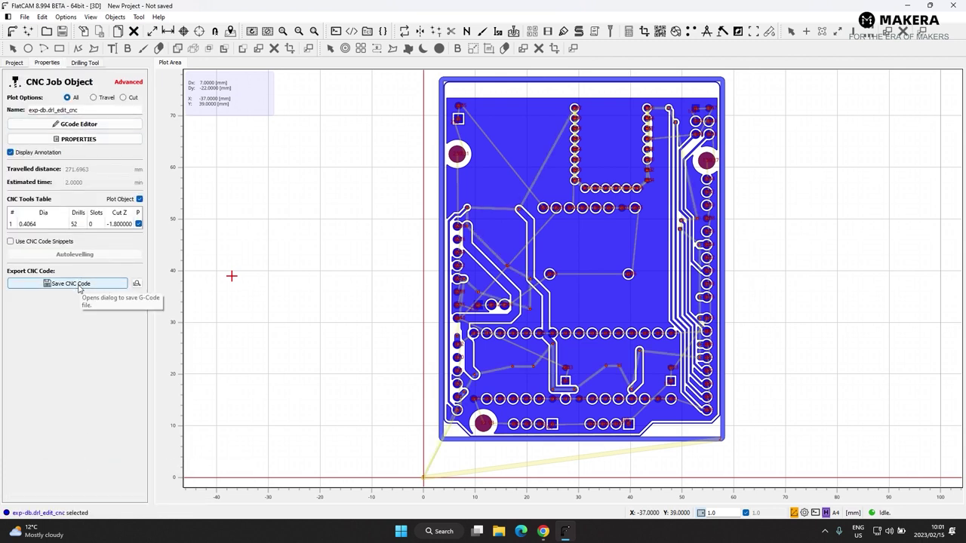
{"action": "left_click", "coordinate": [79, 284]}
{"action": "left_click", "coordinate": [331, 272]}
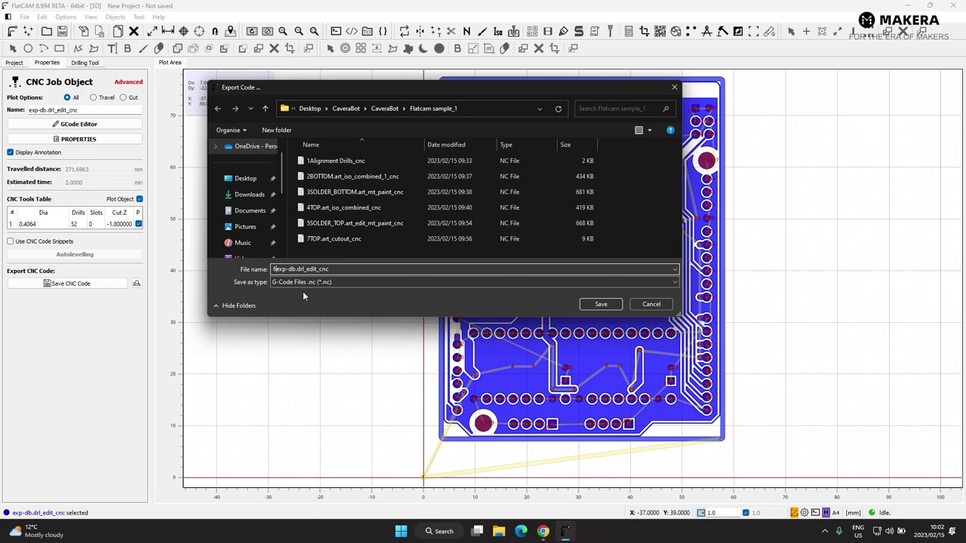
{"action": "type", "text": ".5mm combi"}
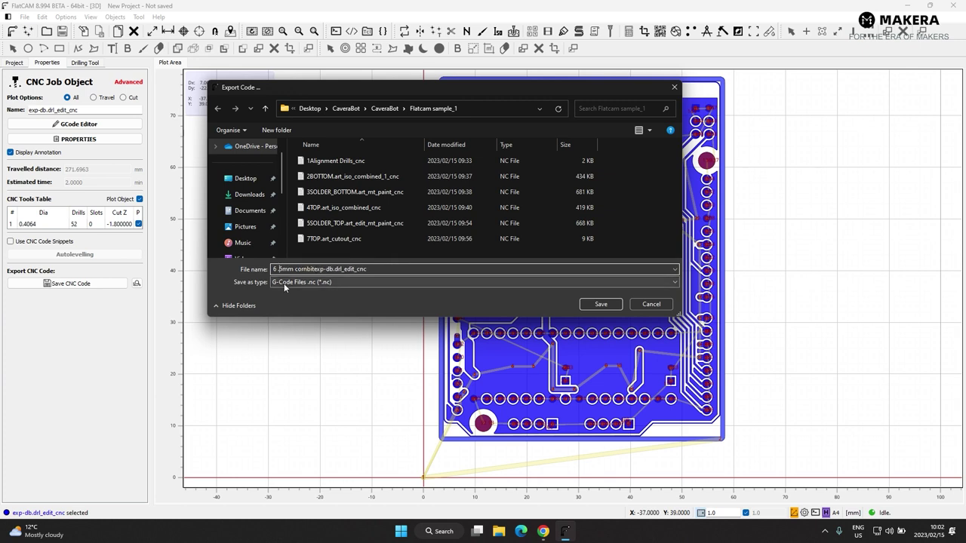
{"action": "key", "text": "Home"}
{"action": "key", "text": "Right"}
{"action": "key", "text": "Delete"}
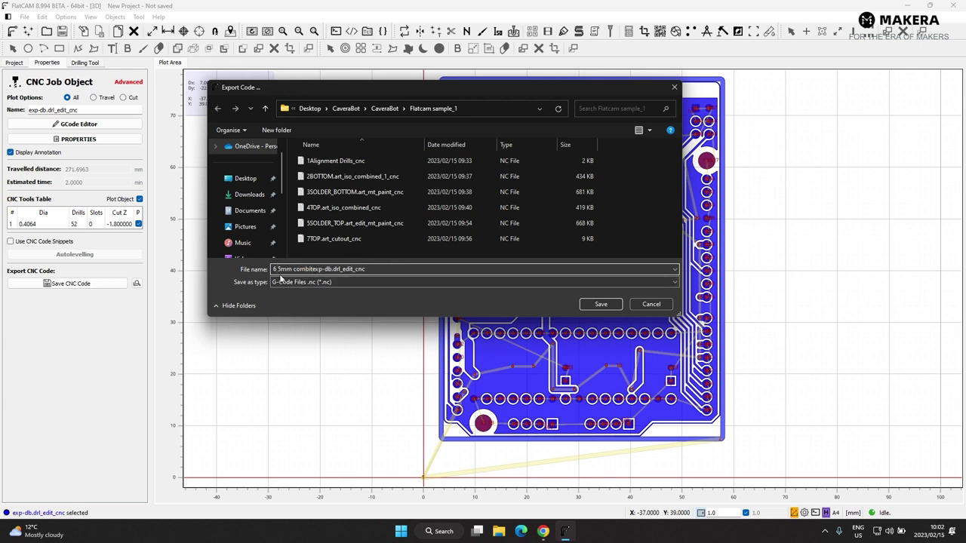
{"action": "type", "text": "point"}
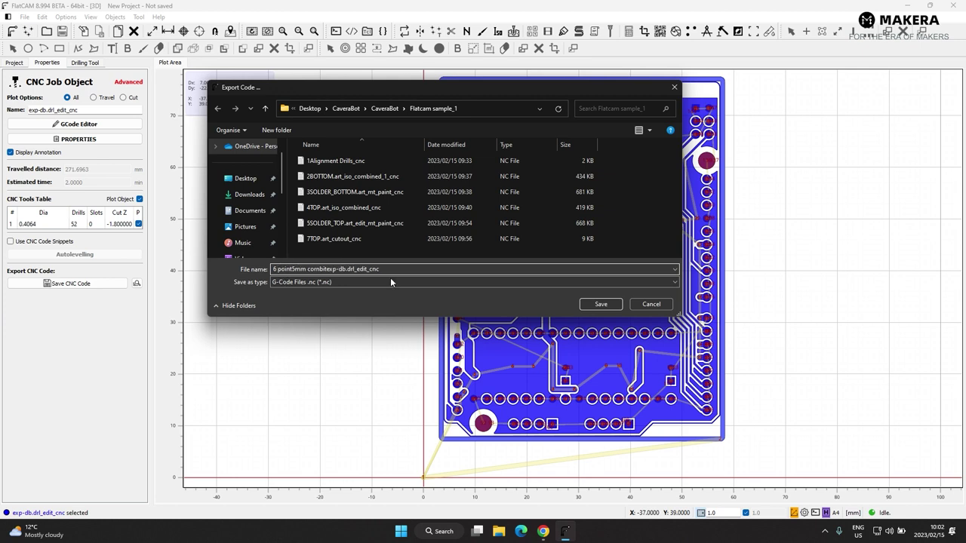
{"action": "left_click", "coordinate": [602, 304]}
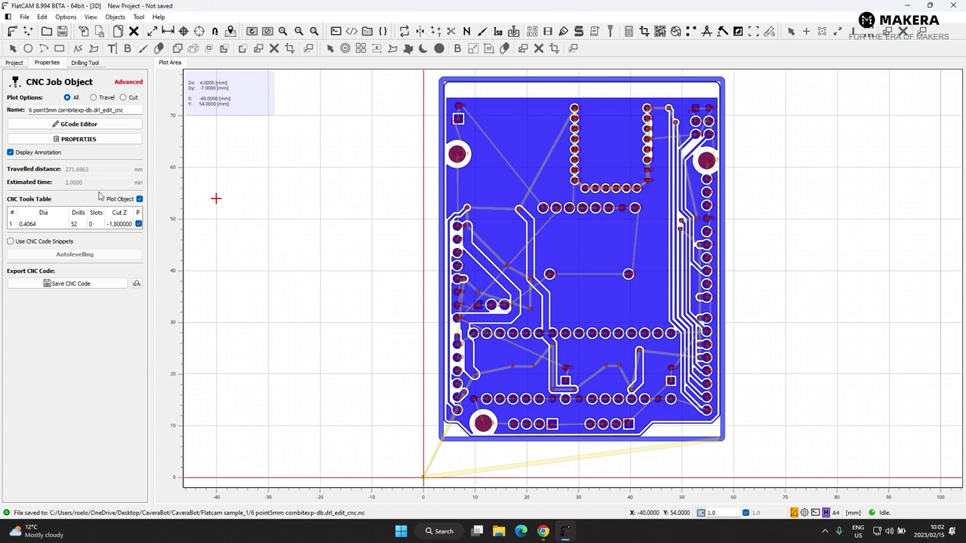
Edit the original exp-db.drl, delete its 0.4064, 0.6350 and 3.1999 mm drill sizes, and save the edited copy.
{"action": "left_click", "coordinate": [14, 65]}
{"action": "double_click", "coordinate": [50, 136]}
{"action": "left_click", "coordinate": [50, 240]}
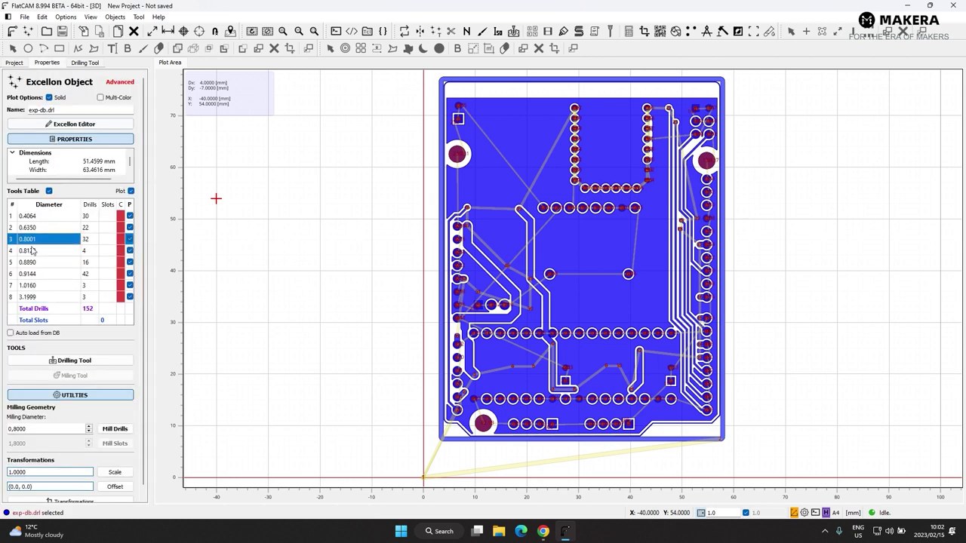
{"action": "left_click", "coordinate": [84, 125]}
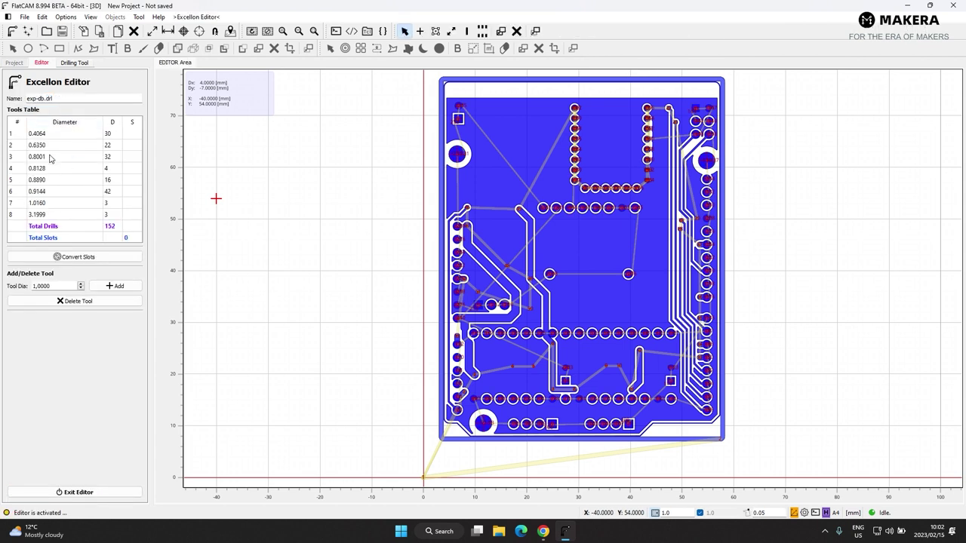
{"action": "left_click_drag", "start_coordinate": [18, 134], "coordinate": [51, 148]}
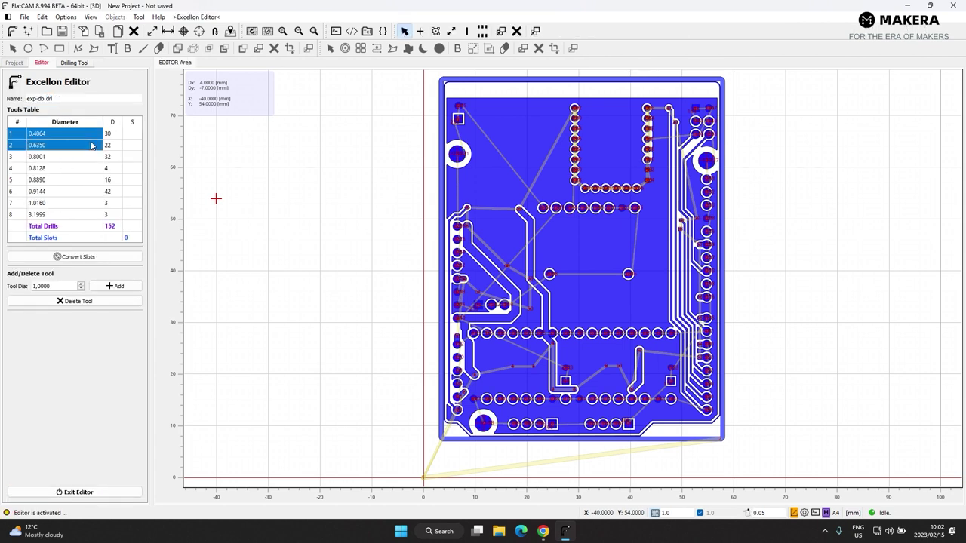
{"action": "key", "text": "Delete"}
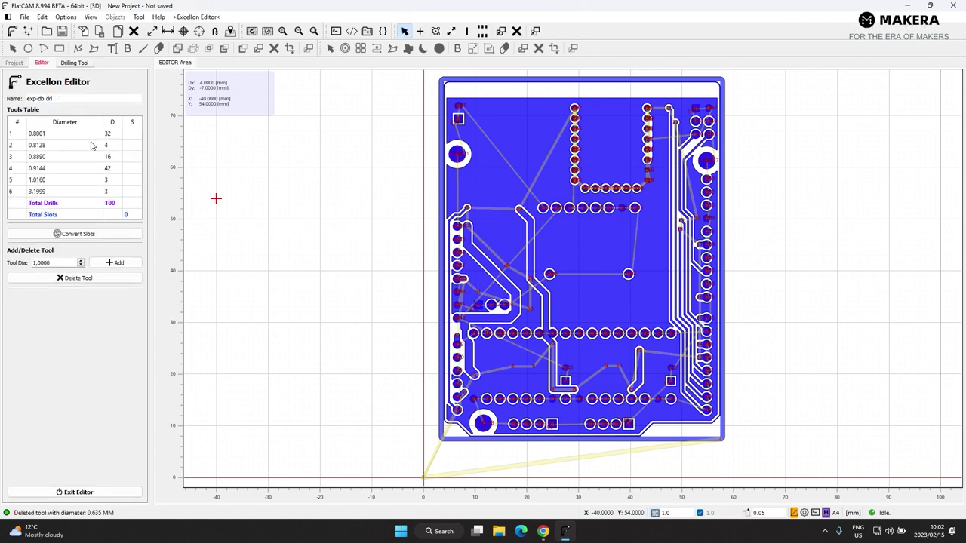
{"action": "left_click", "coordinate": [20, 191]}
{"action": "key", "text": "Delete"}
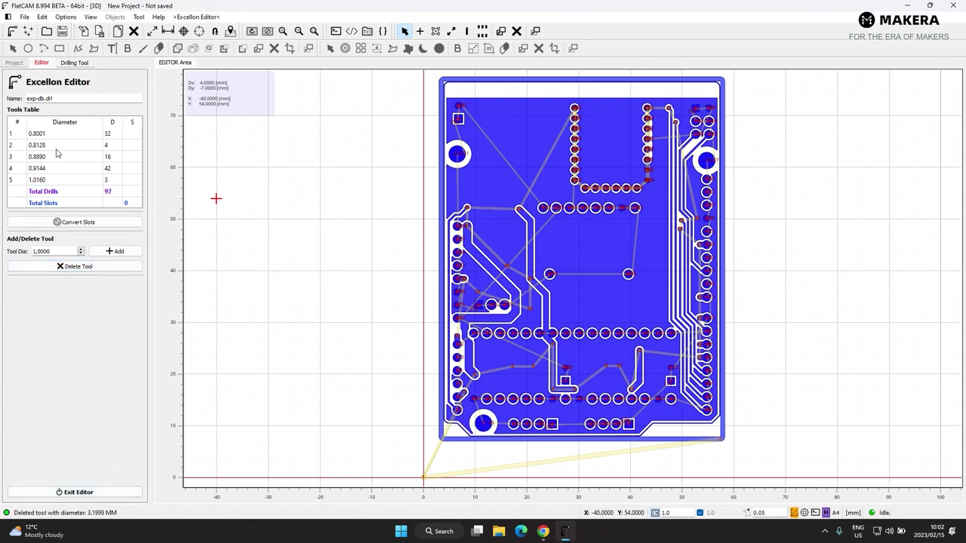
{"action": "left_click", "coordinate": [89, 492]}
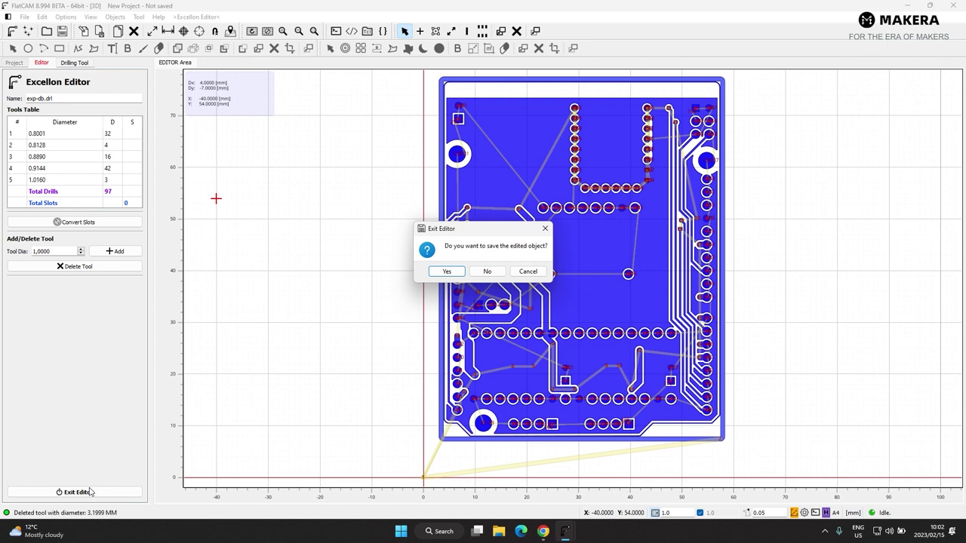
{"action": "left_click", "coordinate": [447, 272]}
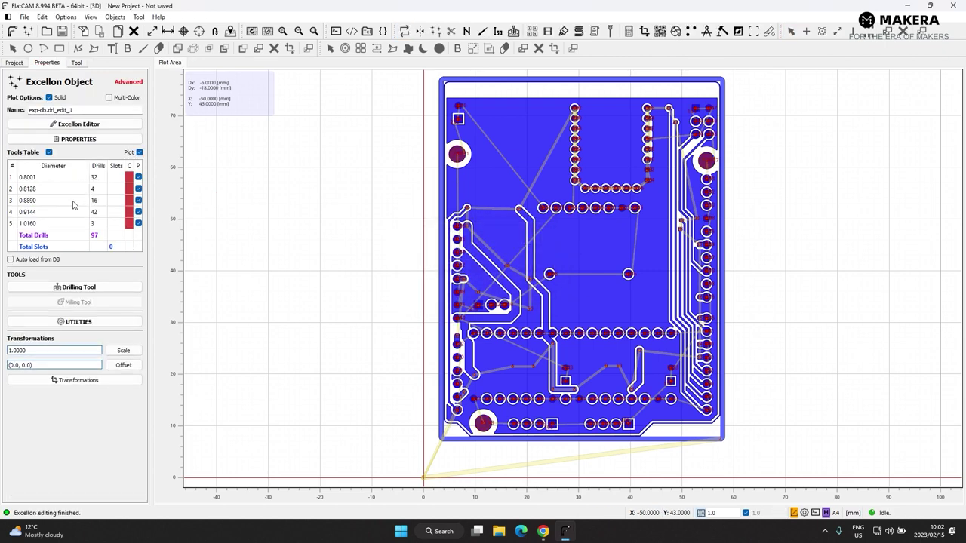
Generate a drilling CNC job for the 0.8001 to 1.016 mm holes and export it as 7 point8mm cornbitexp-db.drl_edit_1_cnc.
{"action": "left_click", "coordinate": [72, 291]}
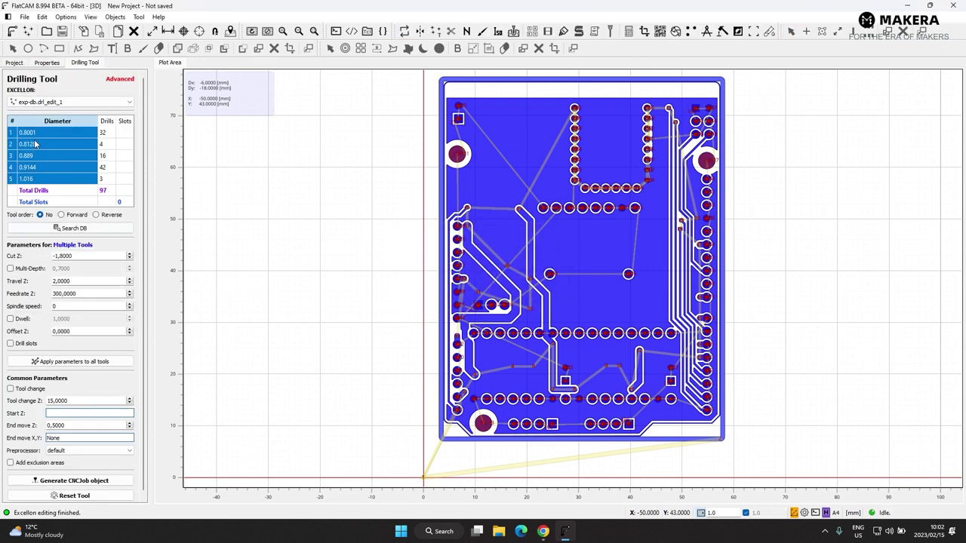
{"action": "left_click", "coordinate": [95, 479]}
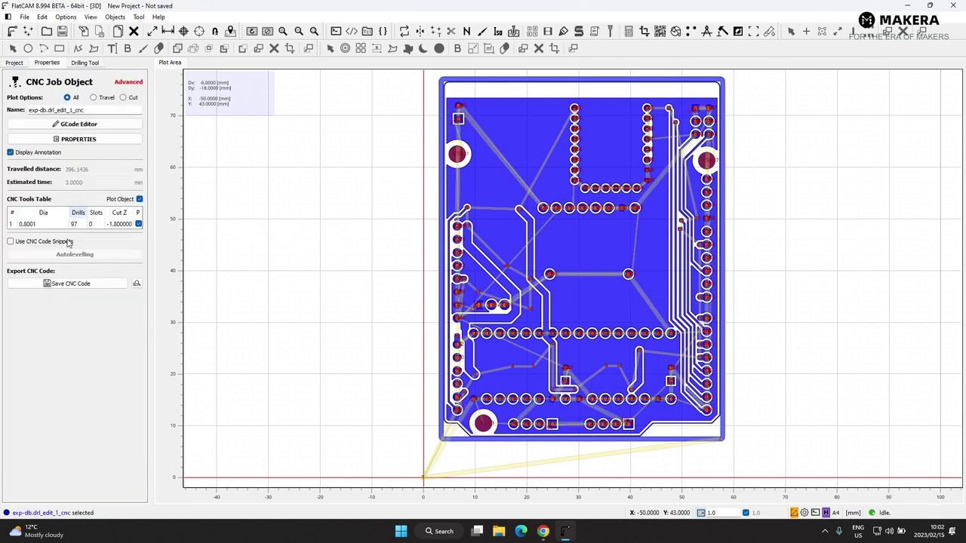
{"action": "left_click", "coordinate": [79, 286]}
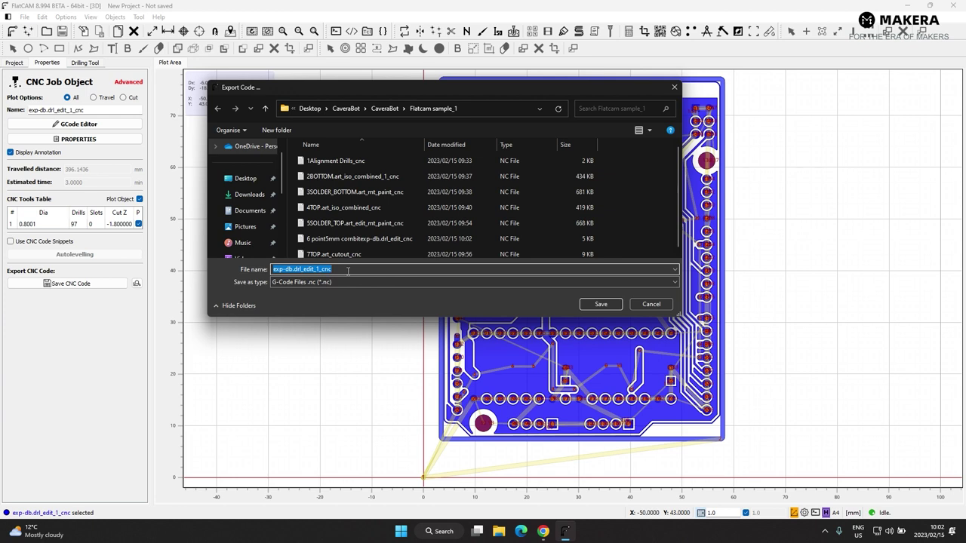
{"action": "scroll", "coordinate": [362, 226], "scroll_direction": "down", "scroll_amount": 1}
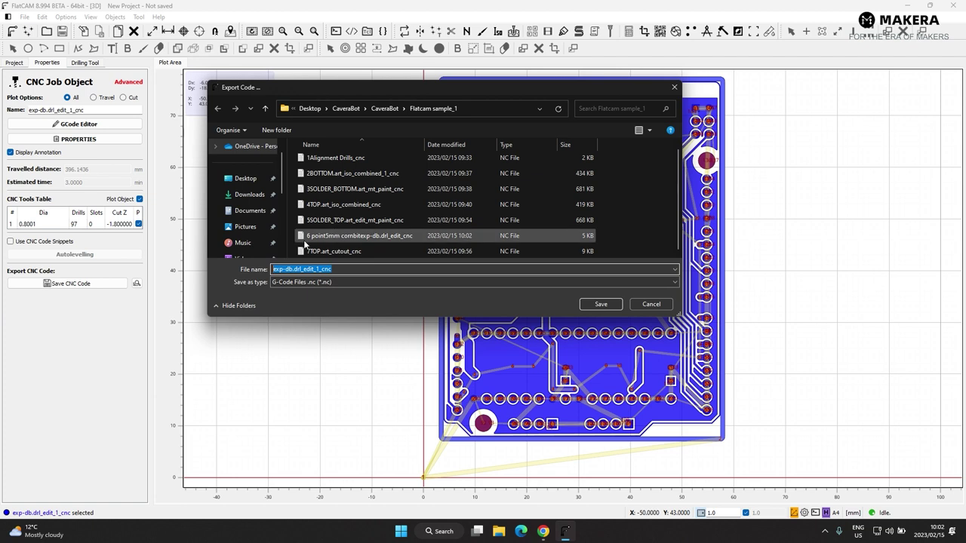
{"action": "left_click", "coordinate": [276, 269]}
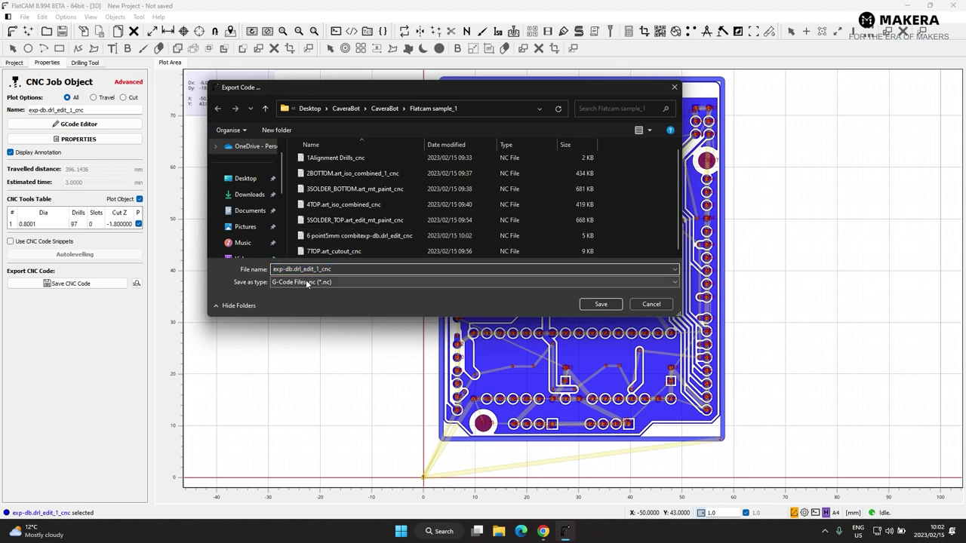
{"action": "type", "text": "7"}
{"action": "type", "text": " point5"}
{"action": "type", "text": "mm"}
{"action": "type", "text": " com"}
{"action": "type", "text": "bit"}
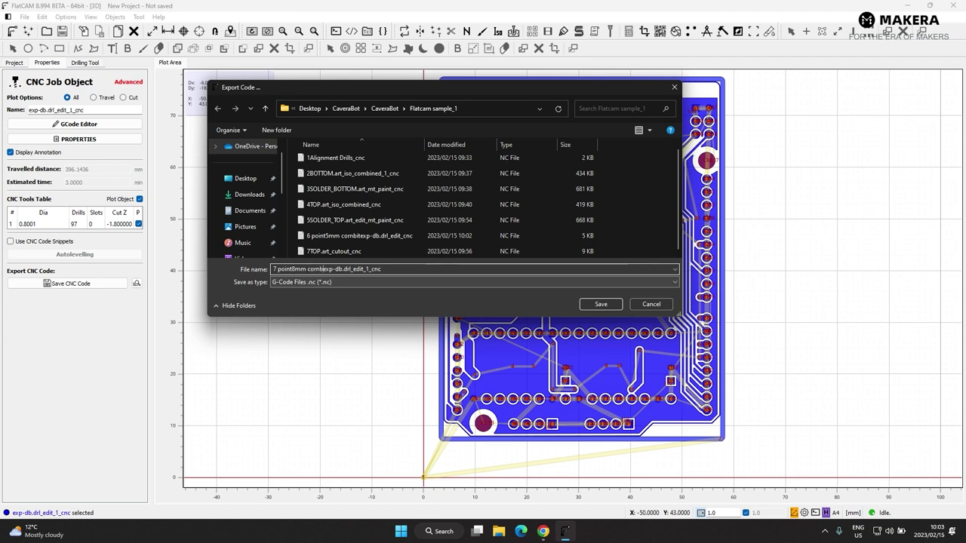
{"action": "left_click", "coordinate": [590, 306]}
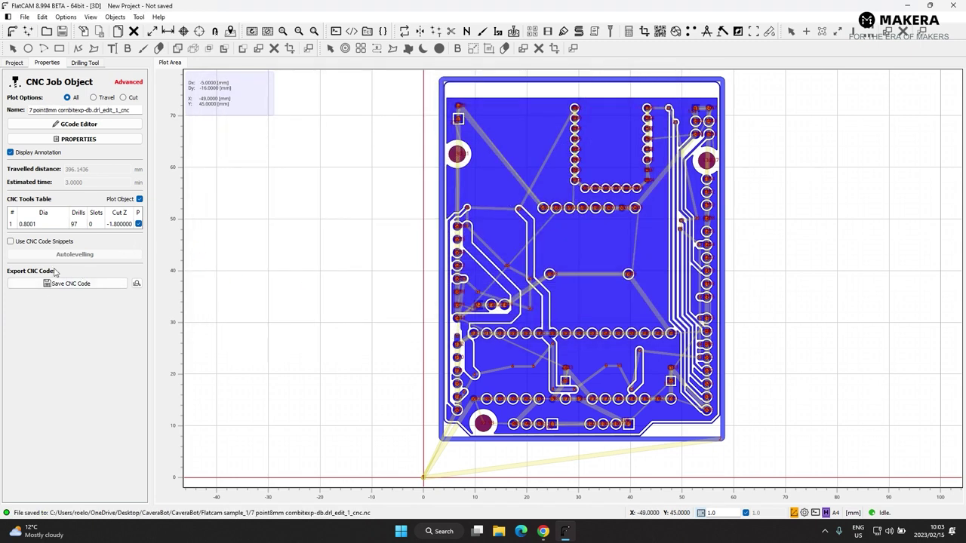
Edit the original exp-db.drl in the Excellon Editor, delete its drill sizes from 0.4064 to 1.0160 mm, and save the edited copy.
{"action": "left_click", "coordinate": [20, 65]}
{"action": "double_click", "coordinate": [43, 135]}
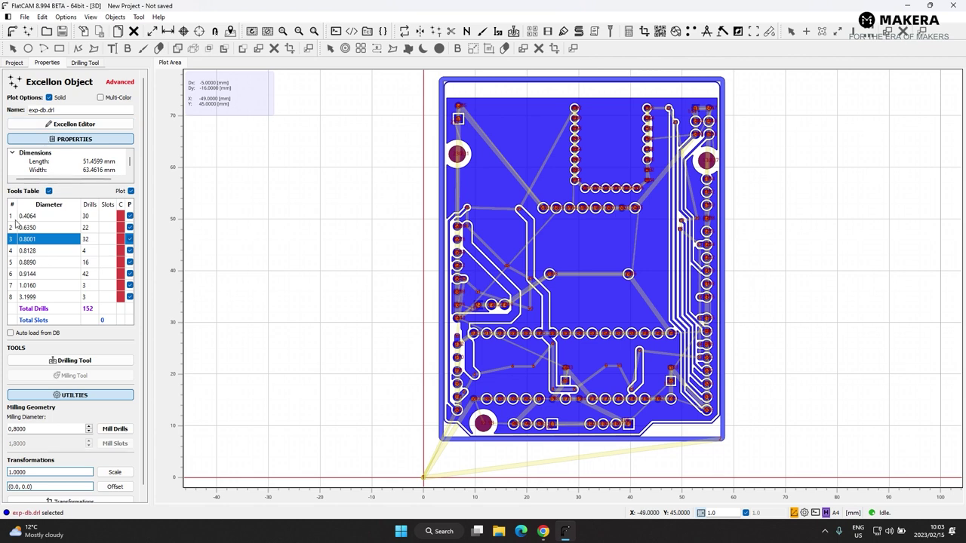
{"action": "left_click", "coordinate": [55, 123]}
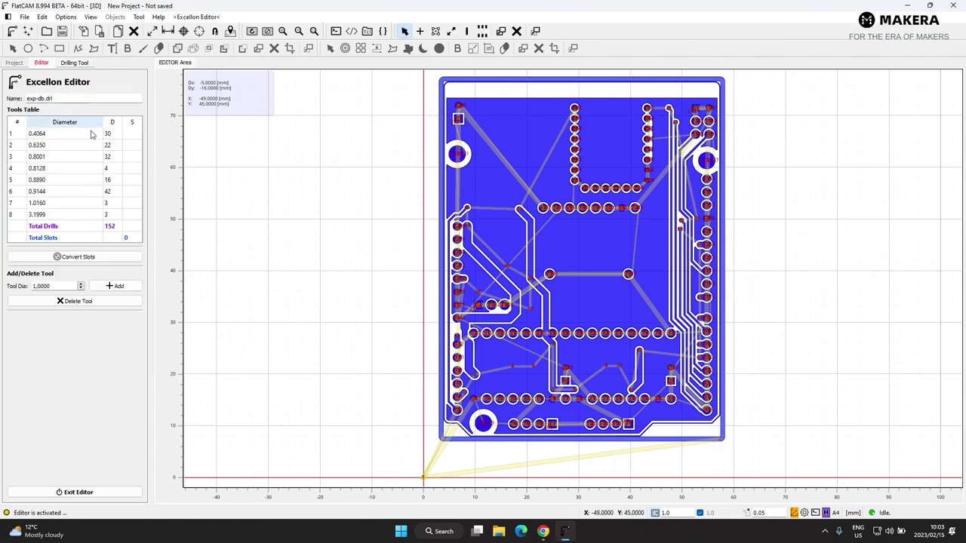
{"action": "left_click_drag", "start_coordinate": [33, 133], "coordinate": [99, 205]}
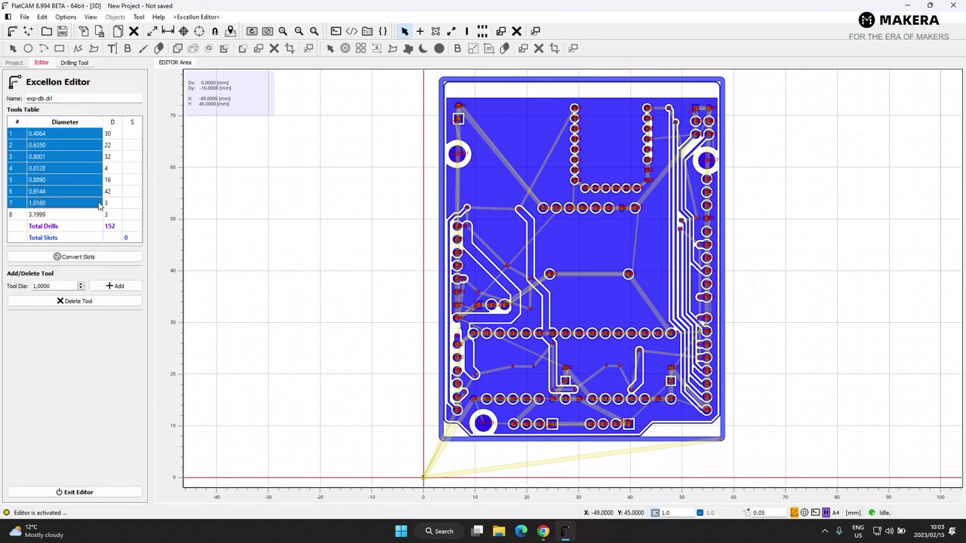
{"action": "key", "text": "Delete"}
{"action": "left_click", "coordinate": [81, 493]}
{"action": "left_click", "coordinate": [442, 269]}
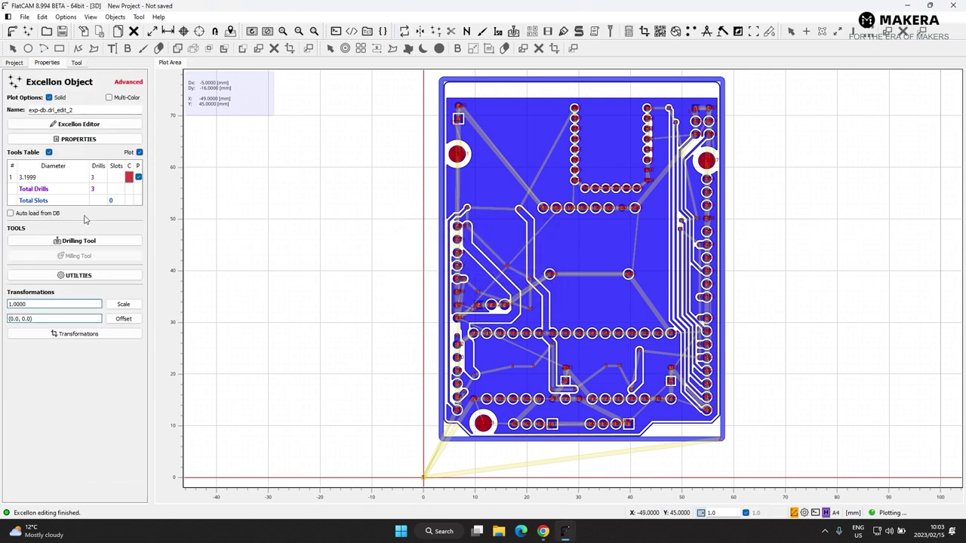
Generate a drilling CNC job for the 3.1999 mm holes and export it as 8 8th inch drillexp-db.drl_edit_2_cnc.
{"action": "left_click", "coordinate": [34, 177]}
{"action": "left_click", "coordinate": [74, 241]}
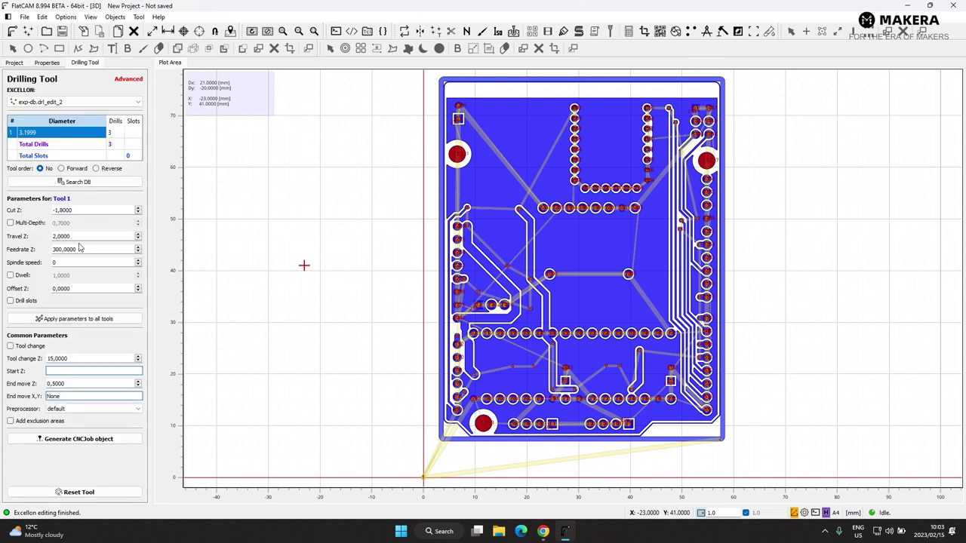
{"action": "left_click", "coordinate": [96, 440]}
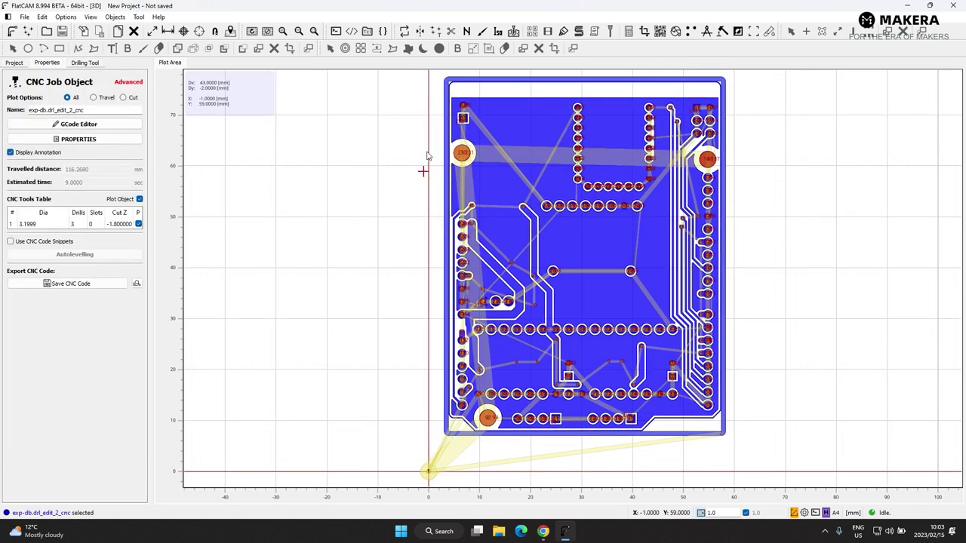
{"action": "left_click", "coordinate": [68, 289]}
{"action": "left_click", "coordinate": [275, 270]}
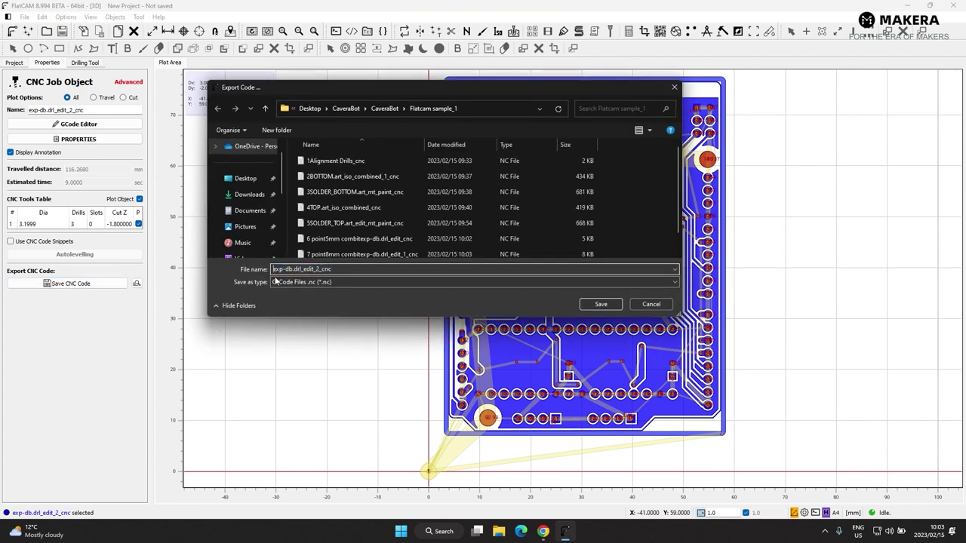
{"action": "type", "text": "8 "}
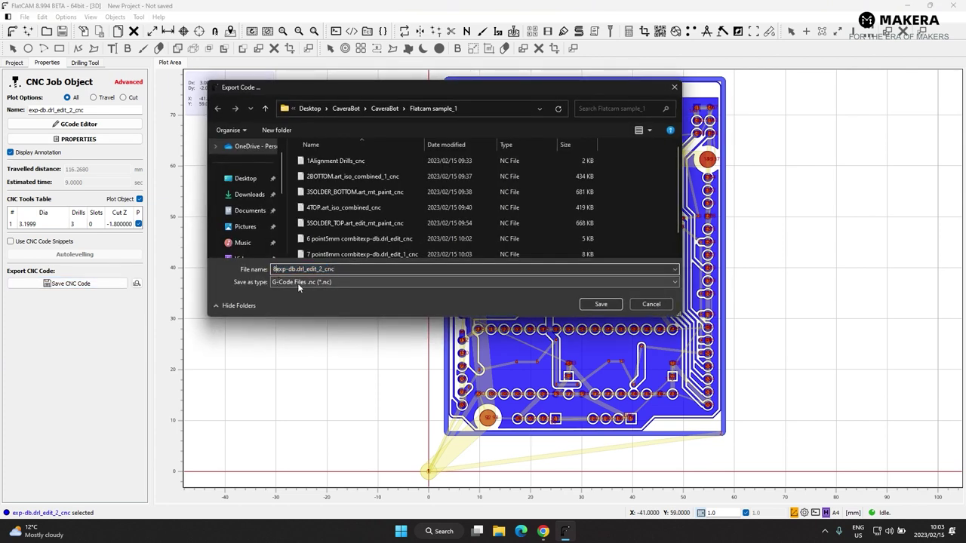
{"action": "type", "text": "8th inch drill"}
{"action": "left_click", "coordinate": [599, 304]}
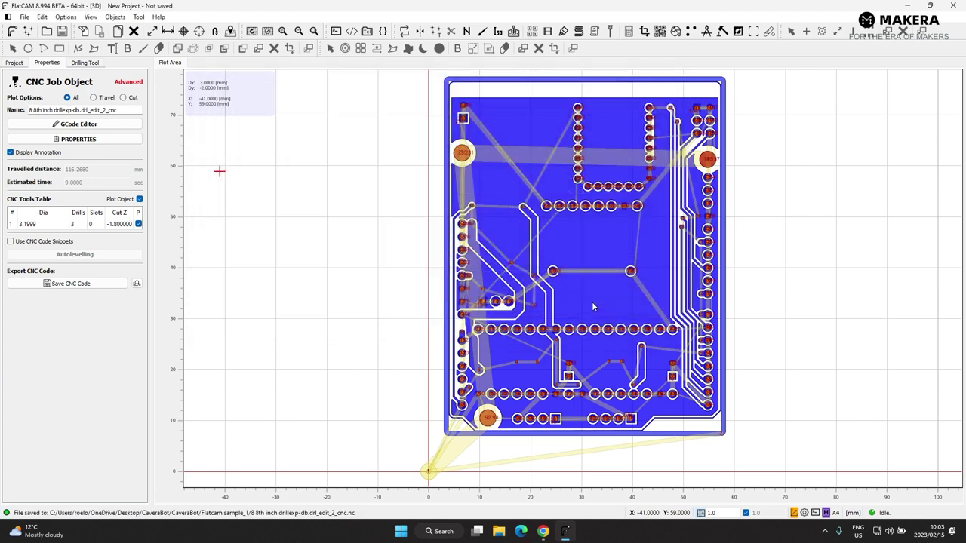
{"action": "left_click", "coordinate": [499, 532]}
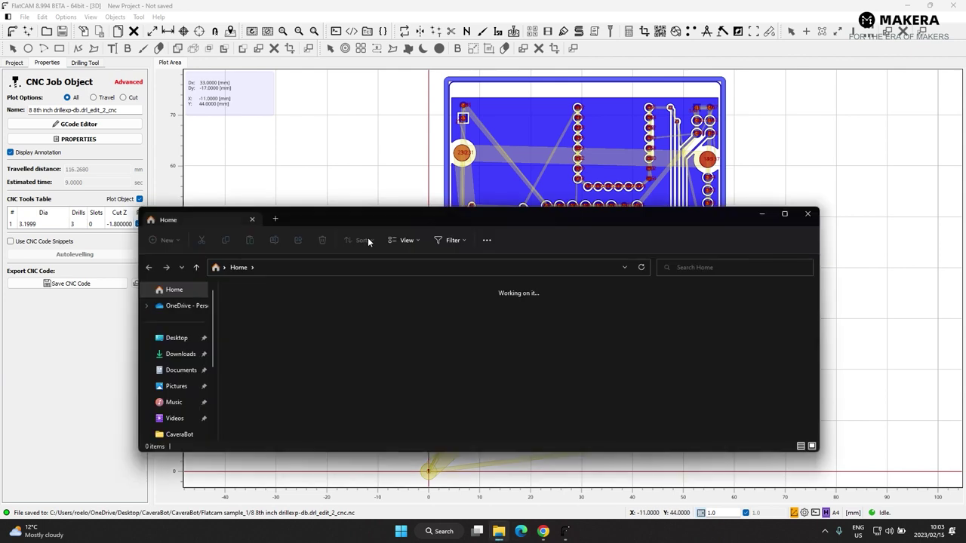
{"action": "left_click", "coordinate": [192, 341]}
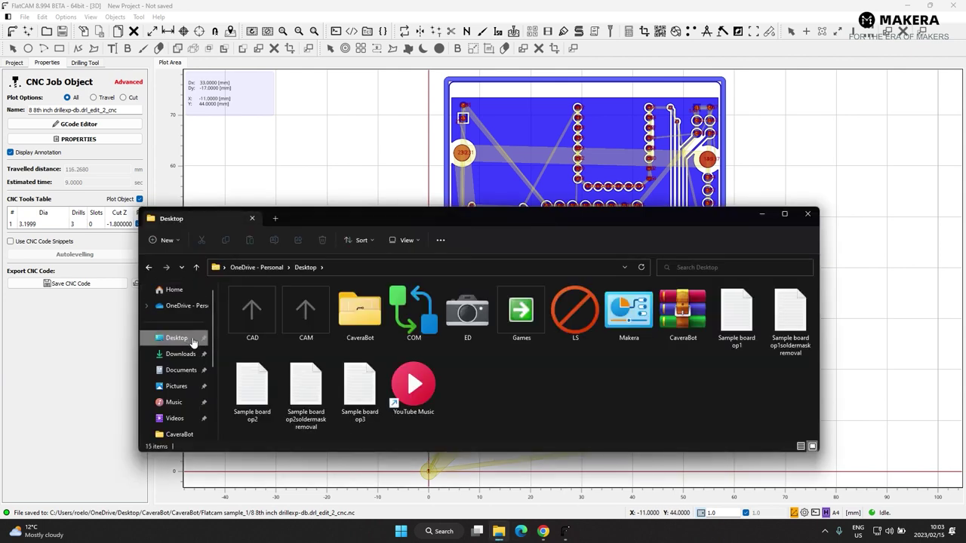
{"action": "left_click", "coordinate": [808, 214]}
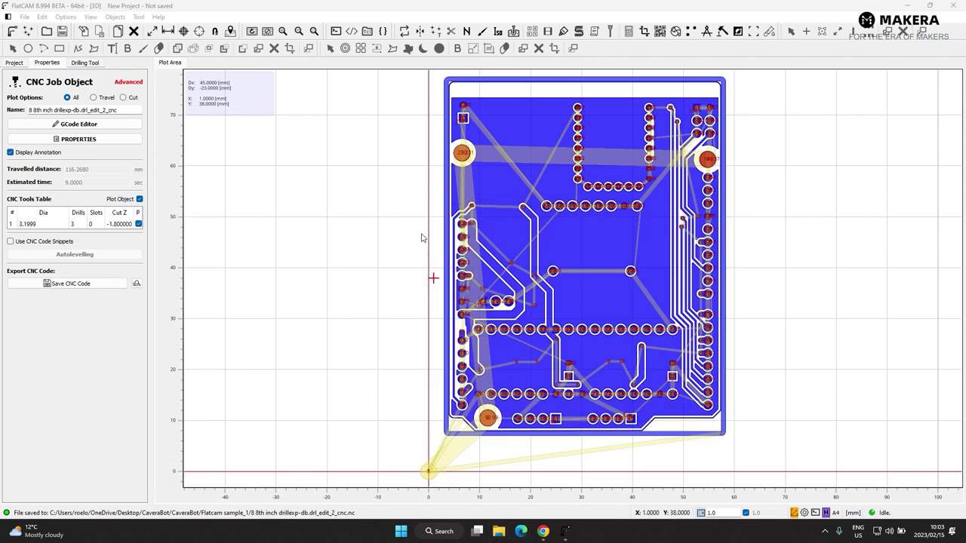
Switch to File Explorer and open the Flatcam sample_1 folder inside the CaveraBot folders on the Desktop.
{"action": "left_click", "coordinate": [499, 532]}
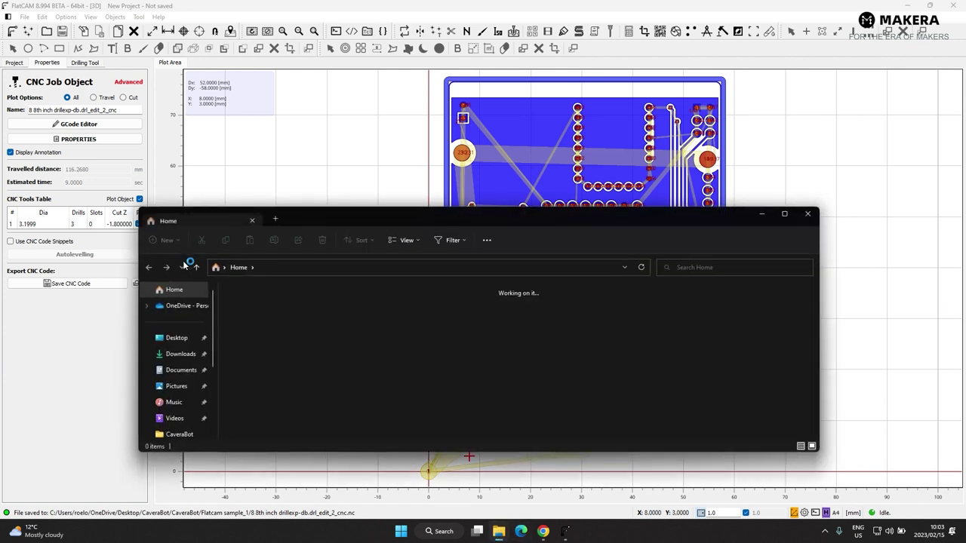
{"action": "left_click", "coordinate": [178, 339]}
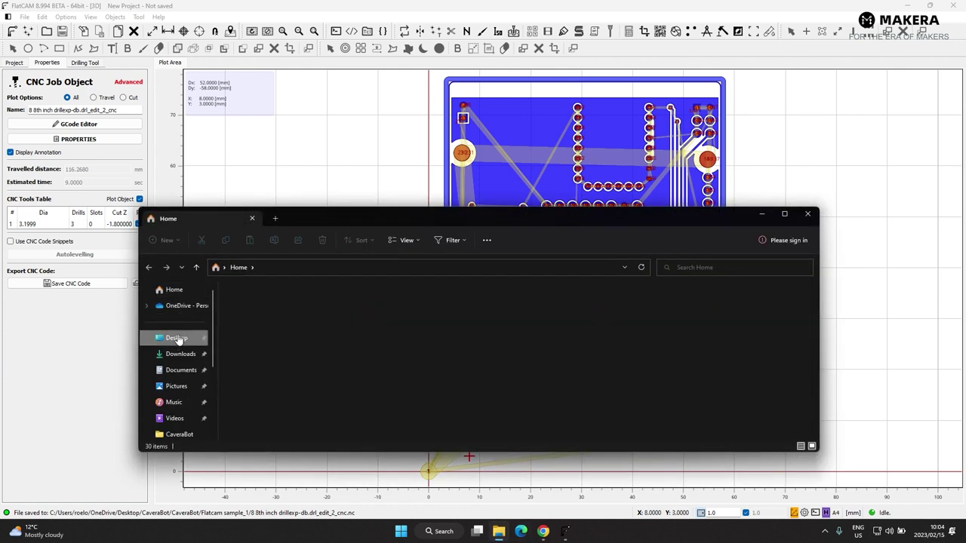
{"action": "double_click", "coordinate": [357, 309]}
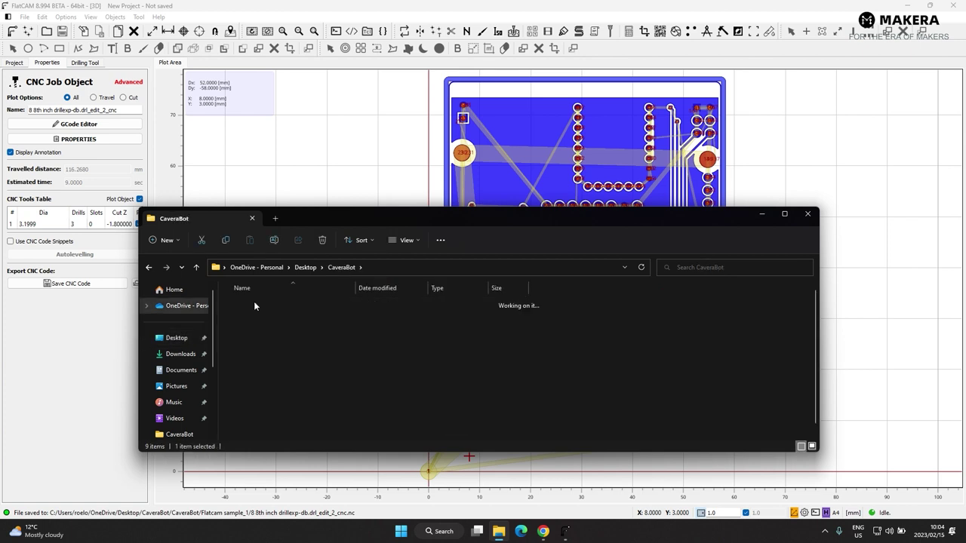
{"action": "double_click", "coordinate": [258, 305]}
Rename 5SOLDER_TOP.art_edit_mt_paint_cnc as 5 SOLDER_TOP.art_edit_mt_paint_cnc, adding a space after the number.
{"action": "left_click", "coordinate": [241, 336]}
{"action": "left_click", "coordinate": [240, 351]}
{"action": "left_click", "coordinate": [238, 367]}
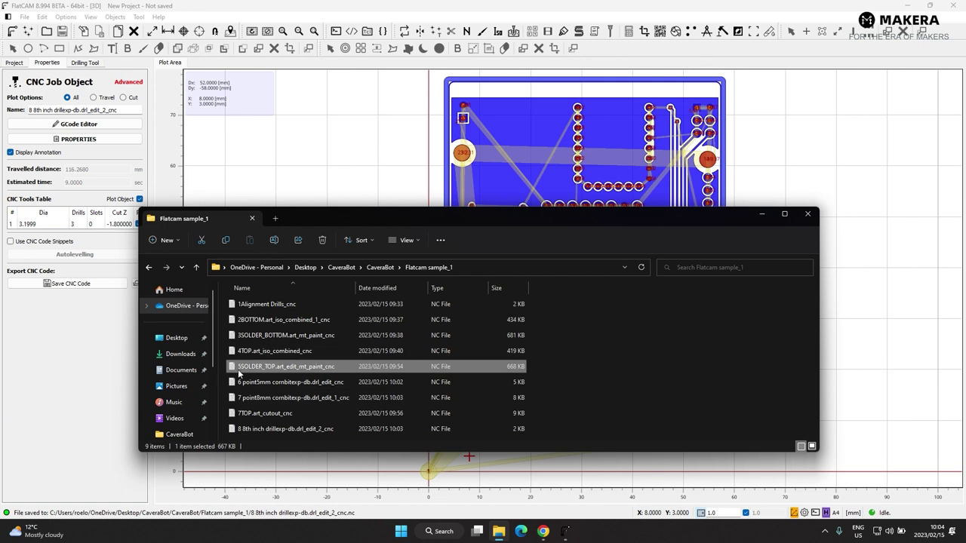
{"action": "left_click", "coordinate": [242, 368]}
{"action": "left_click", "coordinate": [242, 368]}
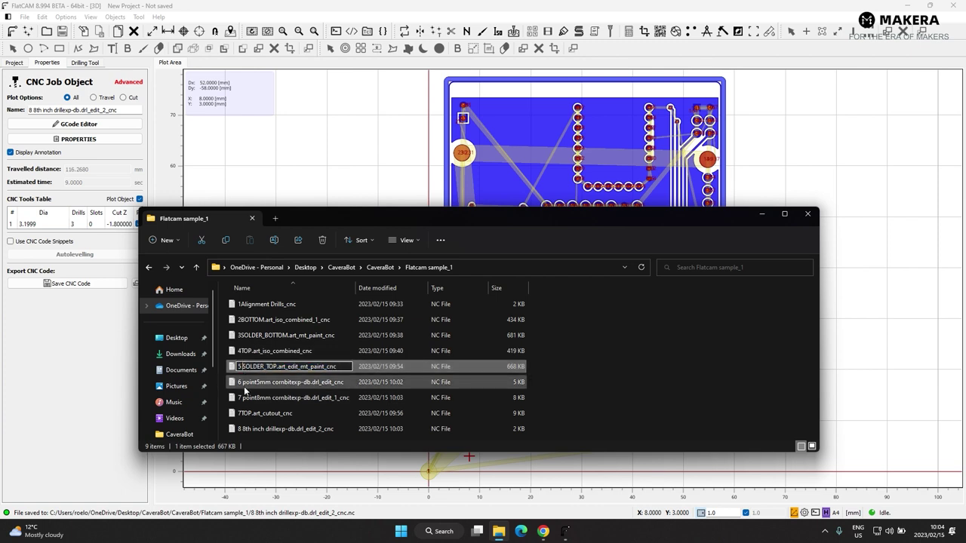
{"action": "left_click", "coordinate": [245, 383]}
Rename the 7TOP.art_cutout_cnc file as 9 TOP.art_cutout_cnc so the cutout comes last in the job order.
{"action": "left_click", "coordinate": [249, 397]}
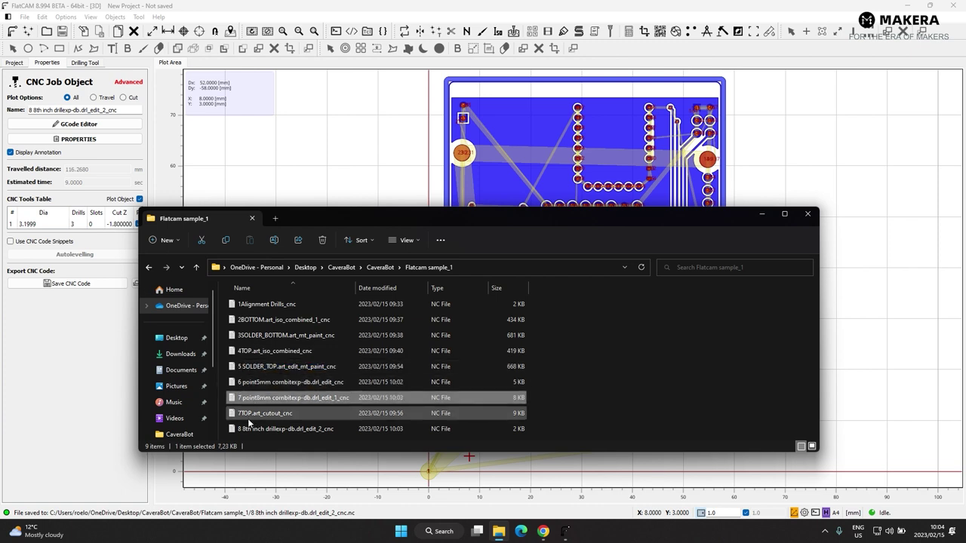
{"action": "left_click", "coordinate": [250, 414]}
{"action": "left_click", "coordinate": [241, 414]}
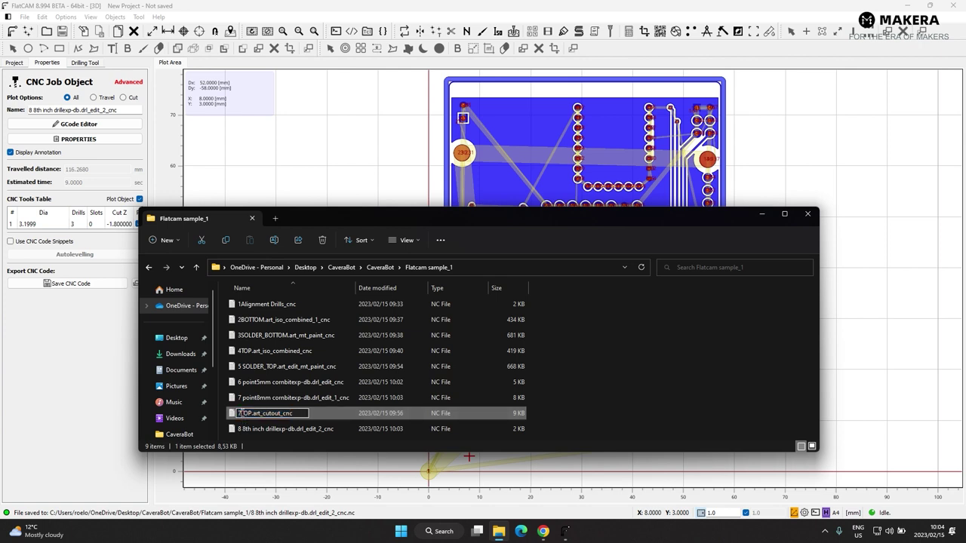
{"action": "key", "text": "Home"}
{"action": "key", "text": "Delete"}
{"action": "type", "text": "9"}
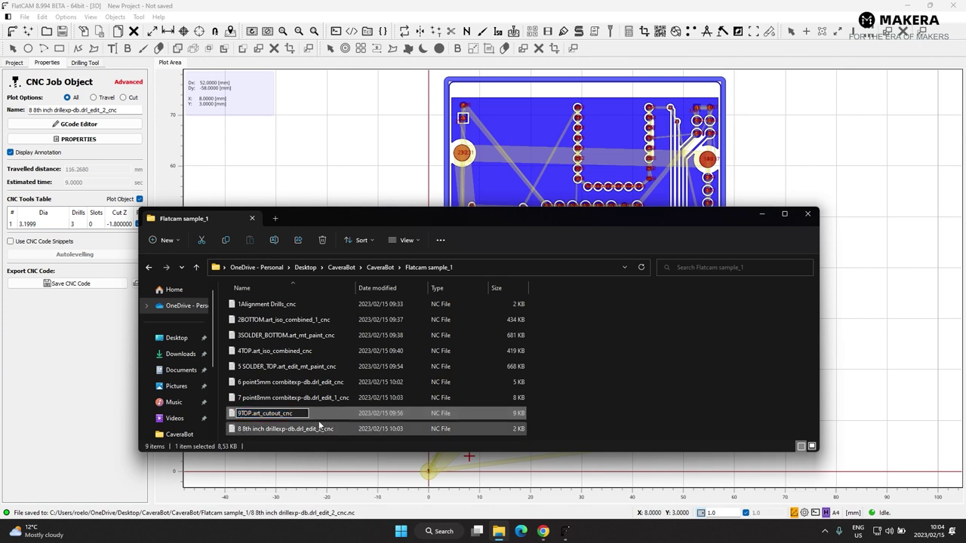
{"action": "left_click", "coordinate": [484, 414]}
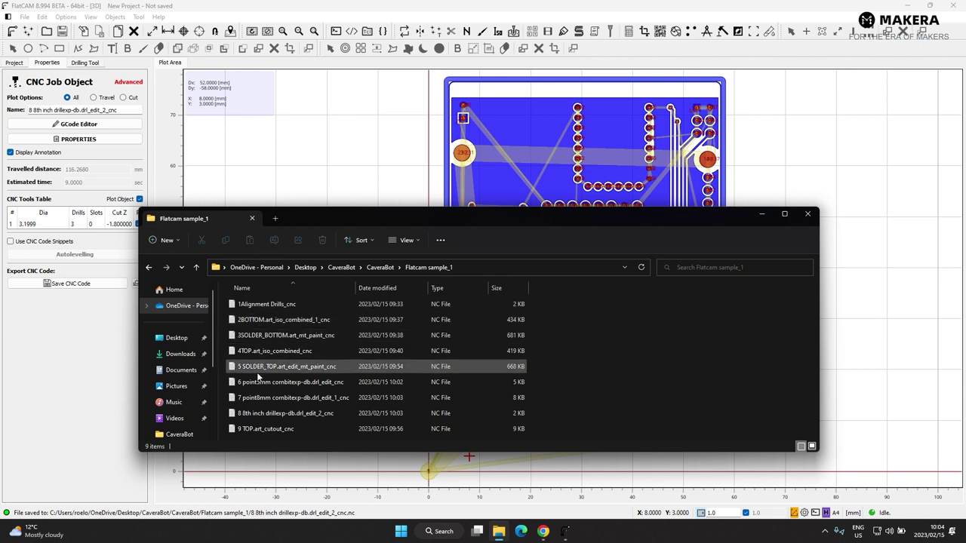
{"action": "left_click", "coordinate": [272, 429]}
{"action": "left_click_drag", "start_coordinate": [571, 224], "coordinate": [581, 176]}
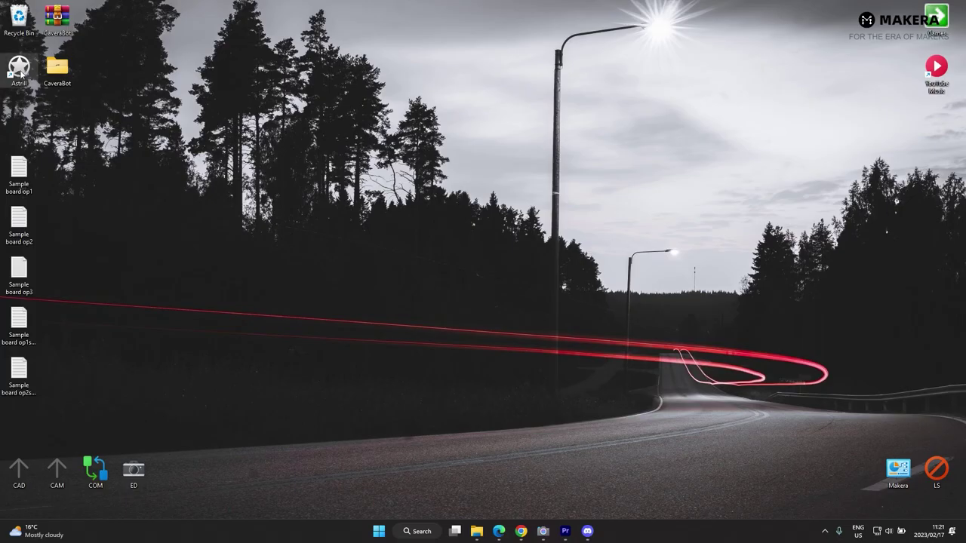
Open 1Alignment Drills_cnc from the Flatcam sample_1 folder in Notepad and bring up its tool-change commands.
{"action": "double_click", "coordinate": [56, 68]}
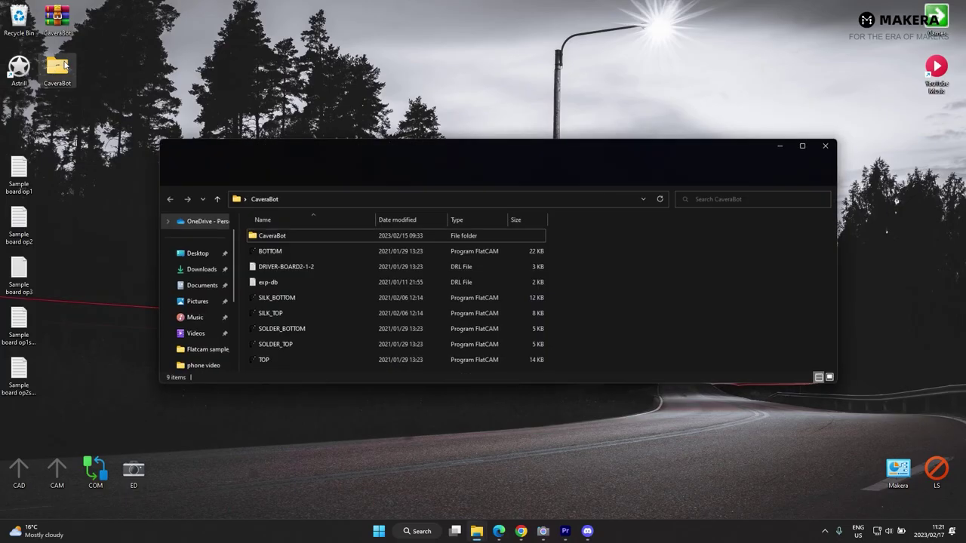
{"action": "double_click", "coordinate": [292, 239]}
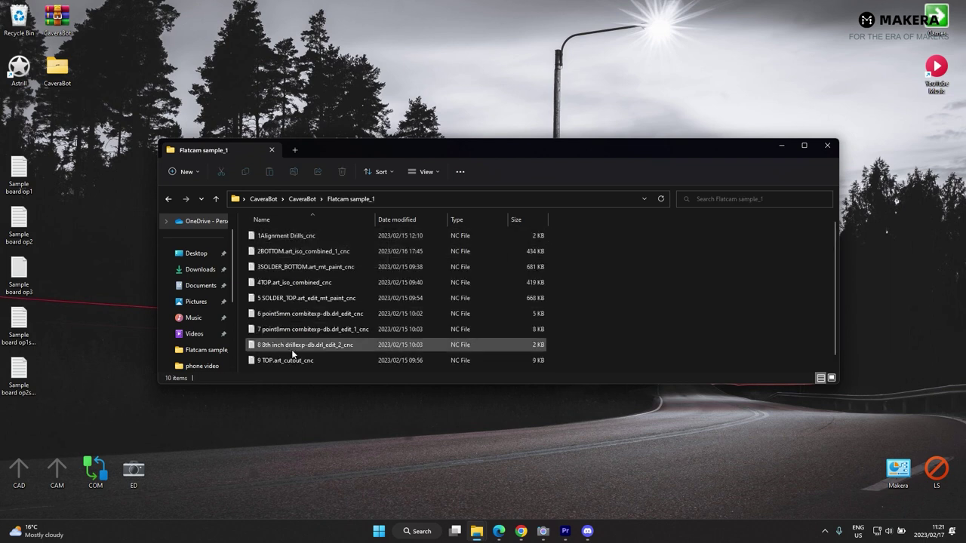
{"action": "double_click", "coordinate": [302, 237]}
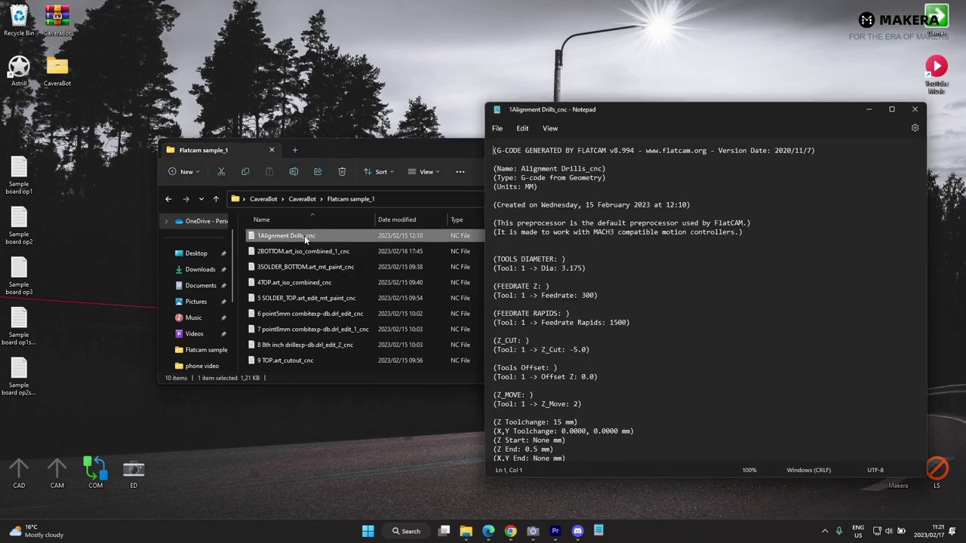
{"action": "scroll", "coordinate": [657, 296], "scroll_direction": "down", "scroll_amount": 5}
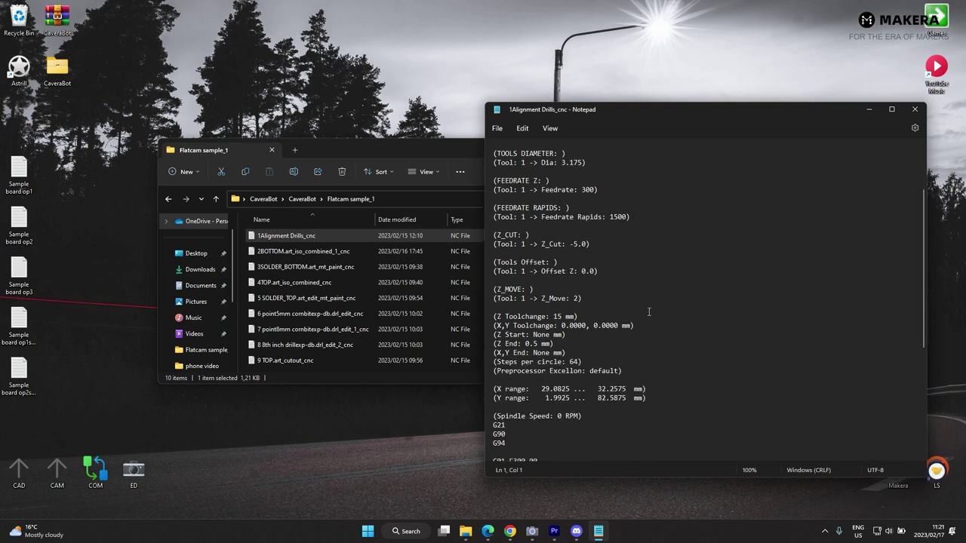
{"action": "left_click_drag", "start_coordinate": [694, 111], "coordinate": [545, 92]}
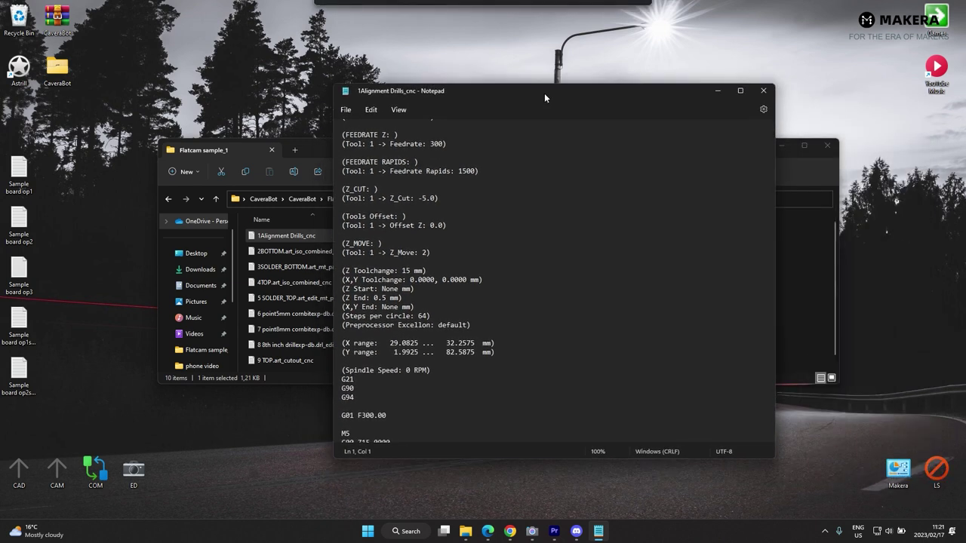
{"action": "scroll", "coordinate": [447, 269], "scroll_direction": "down", "scroll_amount": 4}
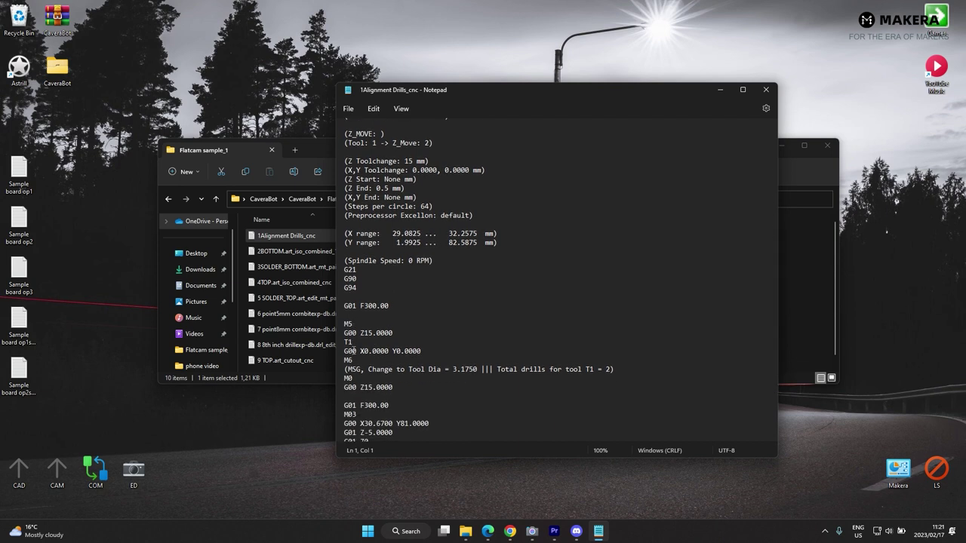
Delete the G00 X0.0000 Y0.0000 command between the T1 and M6 lines of the alignment drill G-code.
{"action": "double_click", "coordinate": [348, 360]}
{"action": "left_click", "coordinate": [346, 361]}
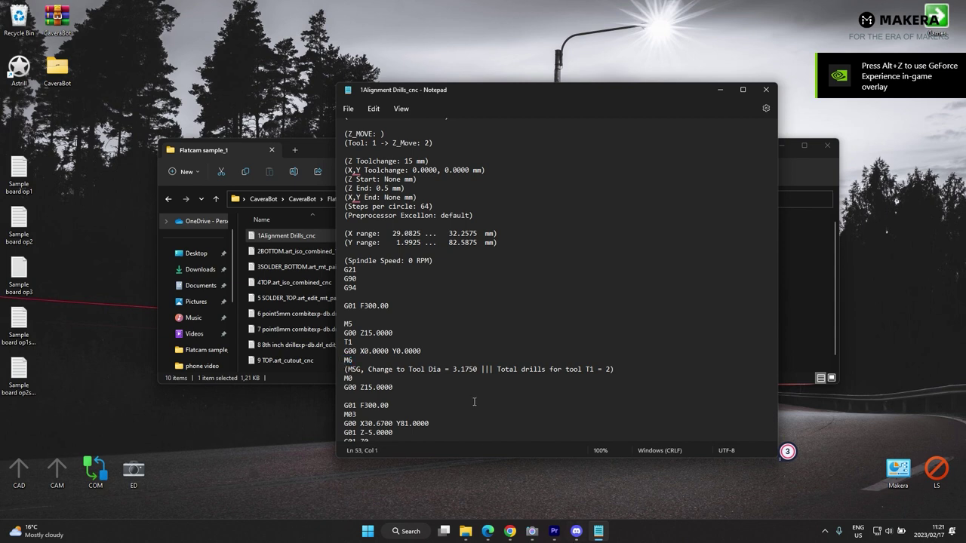
{"action": "left_click_drag", "start_coordinate": [420, 352], "coordinate": [341, 352]}
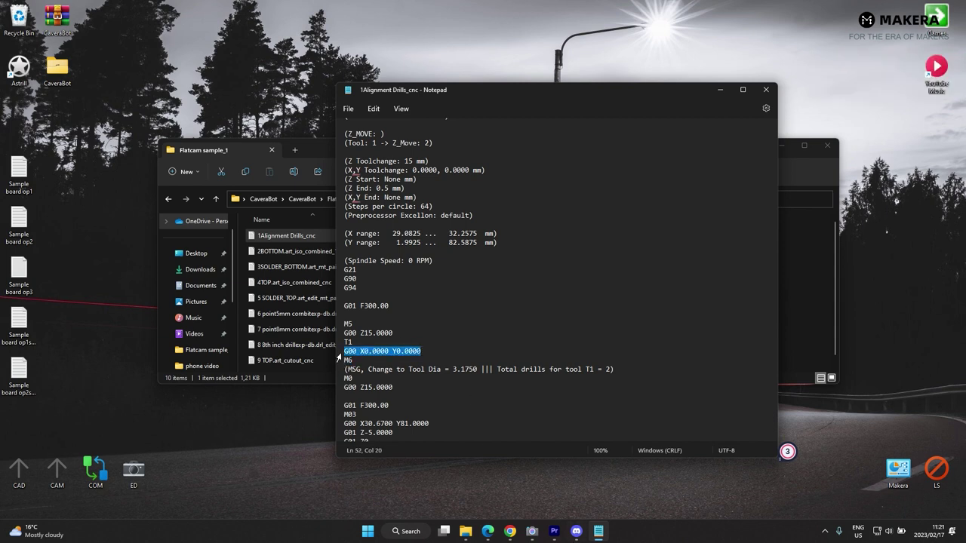
{"action": "key", "text": "Delete"}
Join the M6 command onto the T1 line so it reads T1M6, and save the alignment drill file.
{"action": "left_click_drag", "start_coordinate": [338, 359], "coordinate": [335, 375]}
{"action": "key", "text": "Left"}
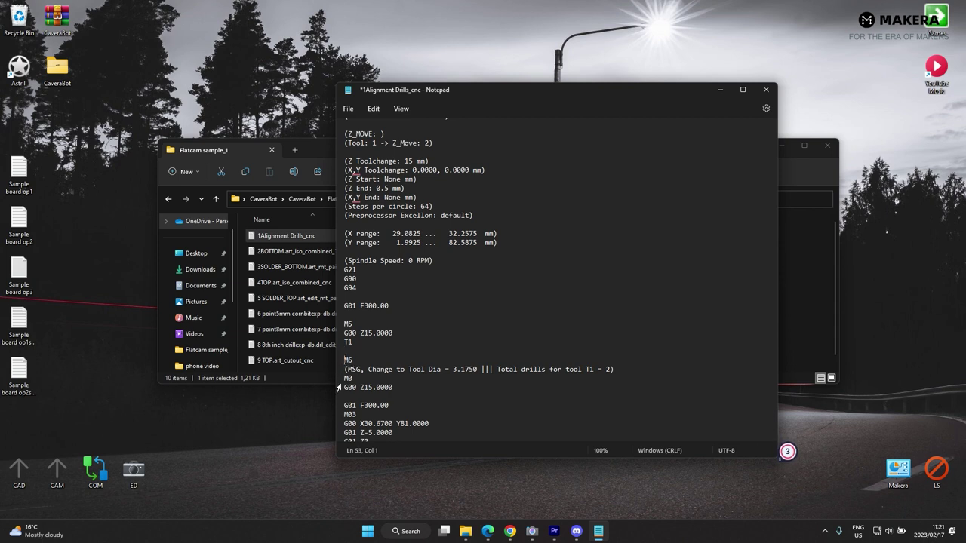
{"action": "key", "text": "BackSpace"}
{"action": "key", "text": "BackSpace"}
{"action": "key", "text": "BackSpace"}
{"action": "key", "text": "BackSpace"}
{"action": "key", "text": "BackSpace"}
{"action": "key", "text": "BackSpace"}
{"action": "key", "text": "BackSpace"}
{"action": "key", "text": "BackSpace"}
{"action": "key", "text": "BackSpace"}
{"action": "key", "text": "BackSpace"}
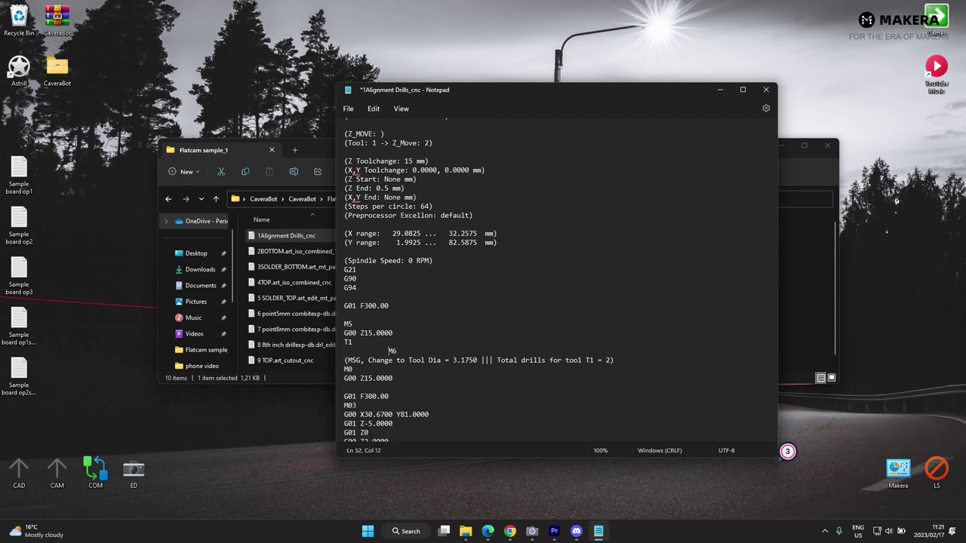
{"action": "key", "text": "BackSpace"}
{"action": "key", "text": "BackSpace"}
{"action": "key", "text": "BackSpace"}
{"action": "key", "text": "BackSpace"}
{"action": "key", "text": "BackSpace"}
{"action": "key", "text": "BackSpace"}
{"action": "key", "text": "BackSpace"}
{"action": "key", "text": "BackSpace"}
{"action": "key", "text": "BackSpace"}
{"action": "key", "text": "BackSpace"}
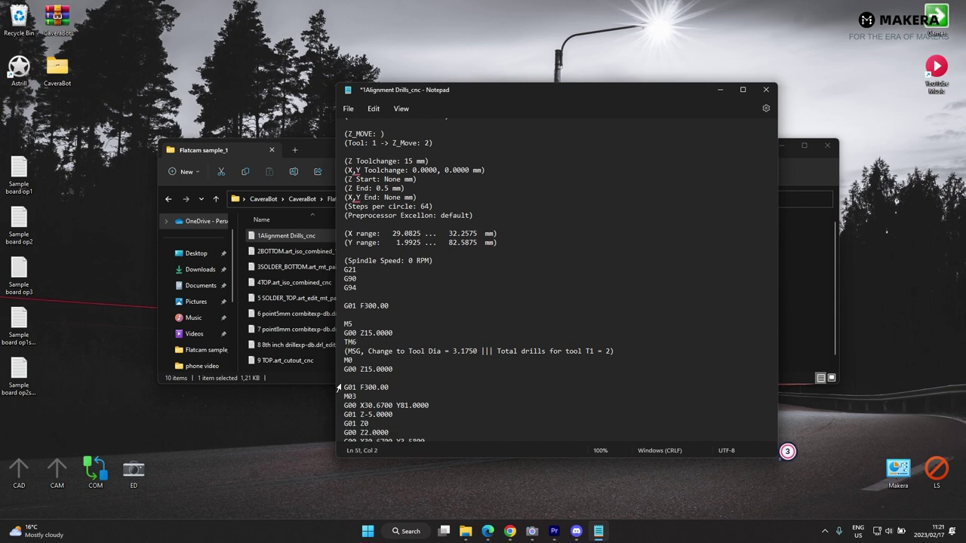
{"action": "type", "text": "1"}
{"action": "left_click", "coordinate": [352, 107]}
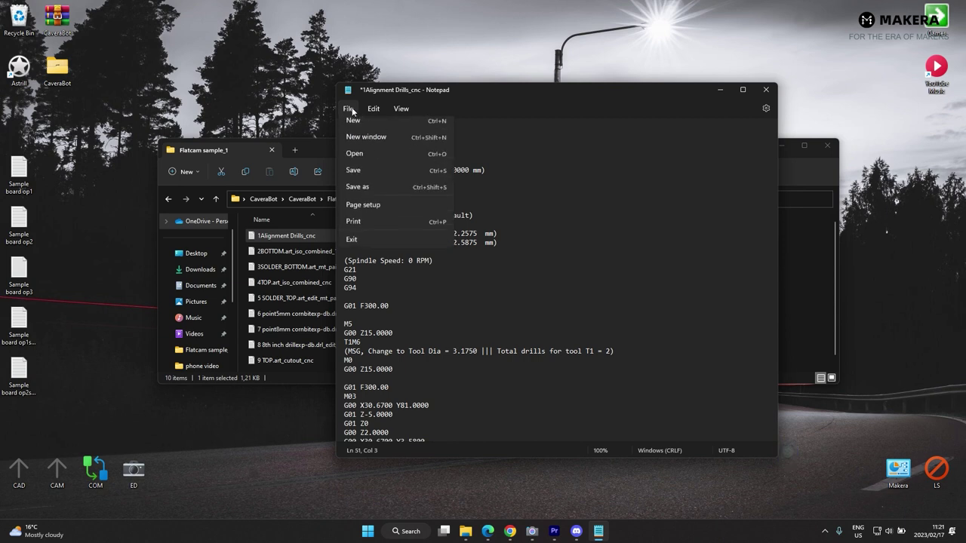
{"action": "left_click", "coordinate": [366, 175]}
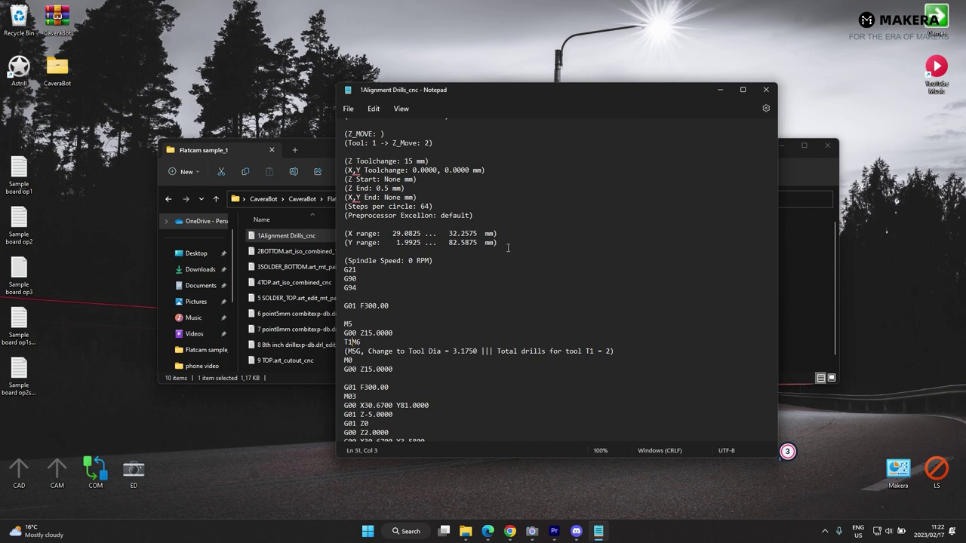
Close the alignment drill file and open 2BOTTOM.art_iso_combined_1_cnc in Notepad at its tool-change commands.
{"action": "left_click", "coordinate": [765, 89]}
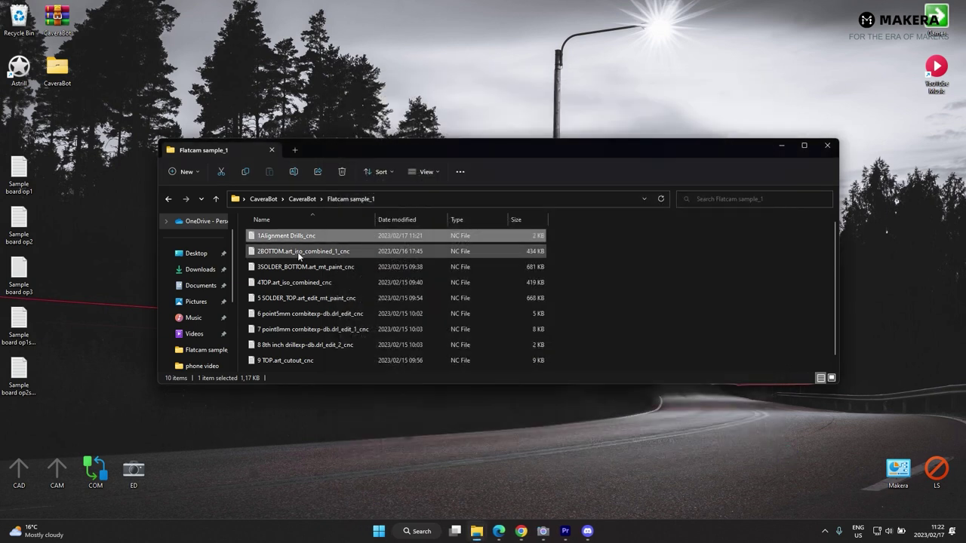
{"action": "left_click", "coordinate": [301, 254]}
{"action": "double_click", "coordinate": [301, 255]}
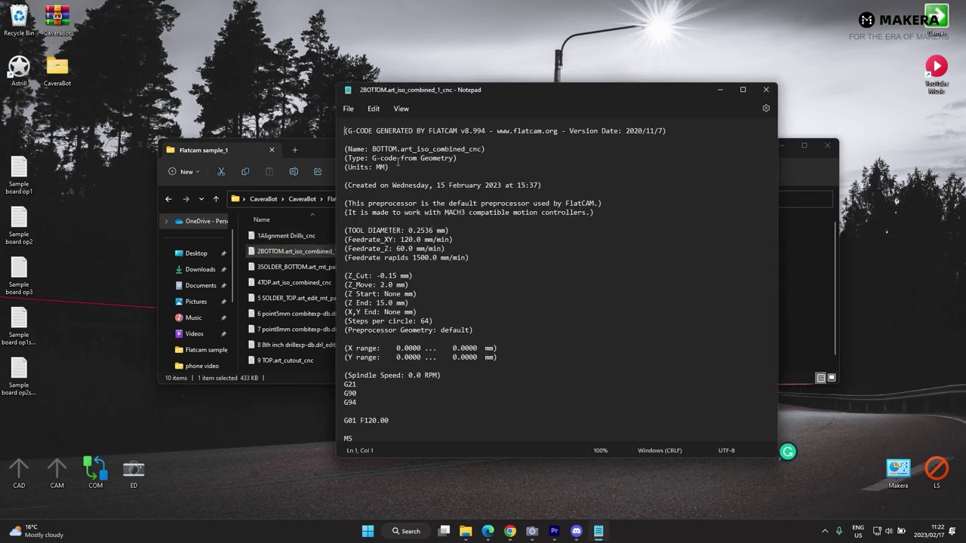
{"action": "scroll", "coordinate": [407, 323], "scroll_direction": "down", "scroll_amount": 5}
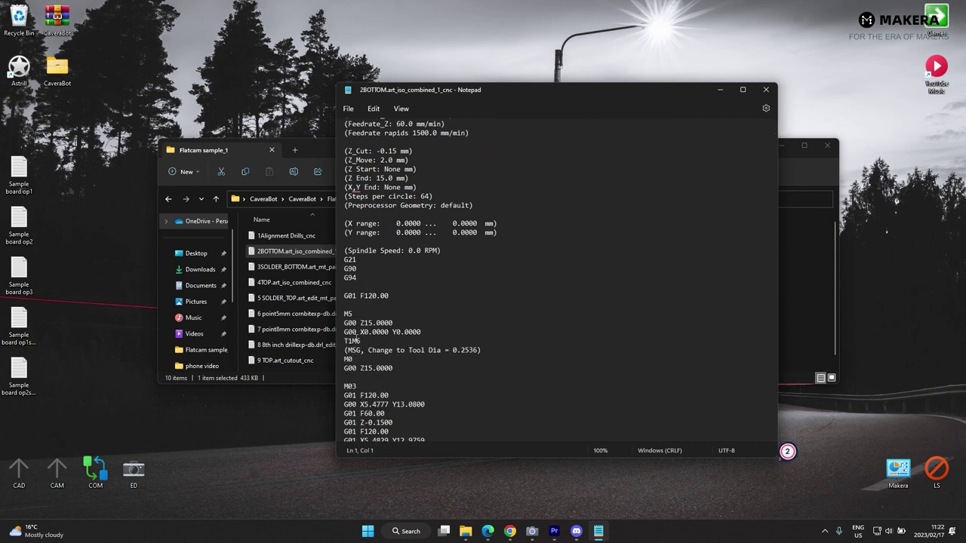
Change the bottom isolation file's tool-change command to T2M6, then save and close the file.
{"action": "left_click", "coordinate": [355, 341]}
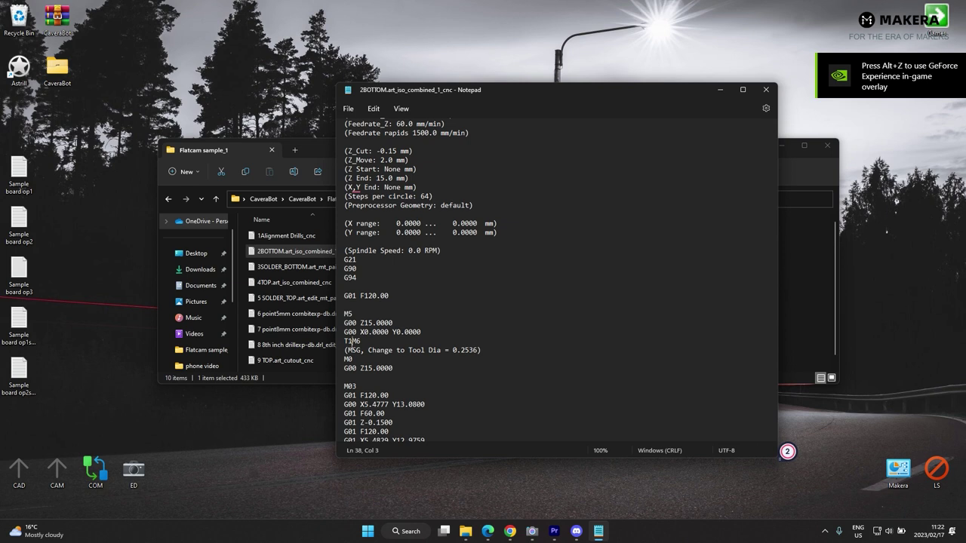
{"action": "key", "text": "BackSpace"}
{"action": "type", "text": "2"}
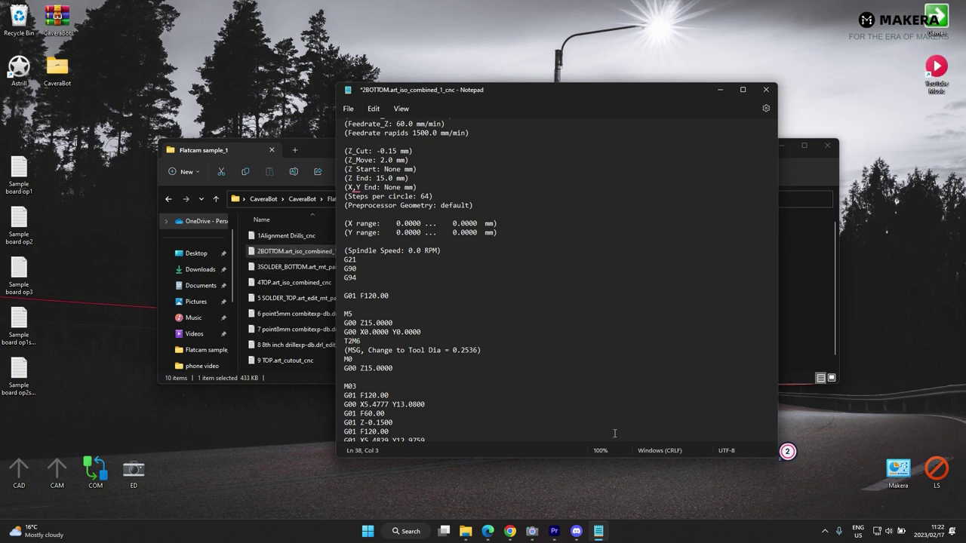
{"action": "left_click", "coordinate": [348, 108]}
{"action": "left_click", "coordinate": [362, 174]}
{"action": "left_click", "coordinate": [766, 89]}
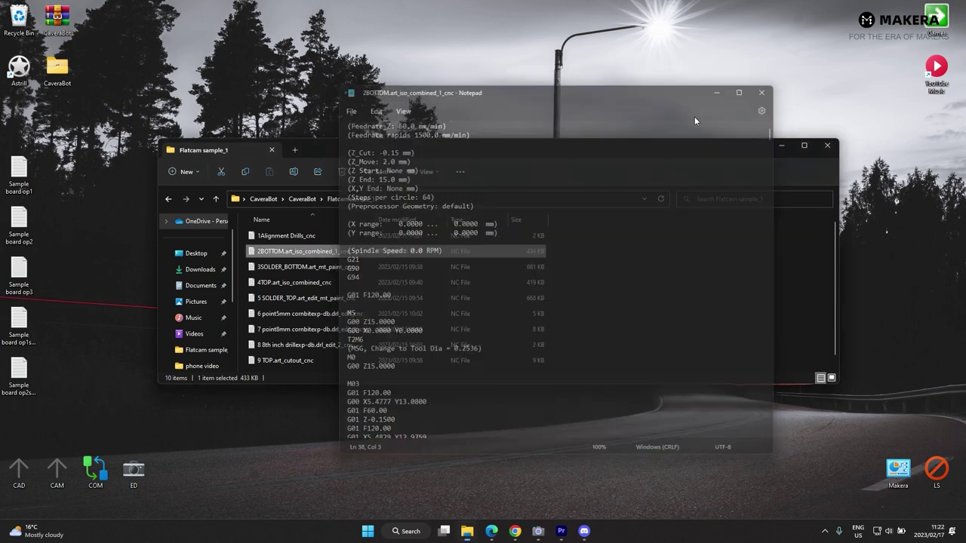
Open 3SOLDER_BOTTOM.art_mt_paint_cnc, combine its tool-change lines into T5M6, and save and close the file.
{"action": "double_click", "coordinate": [278, 266]}
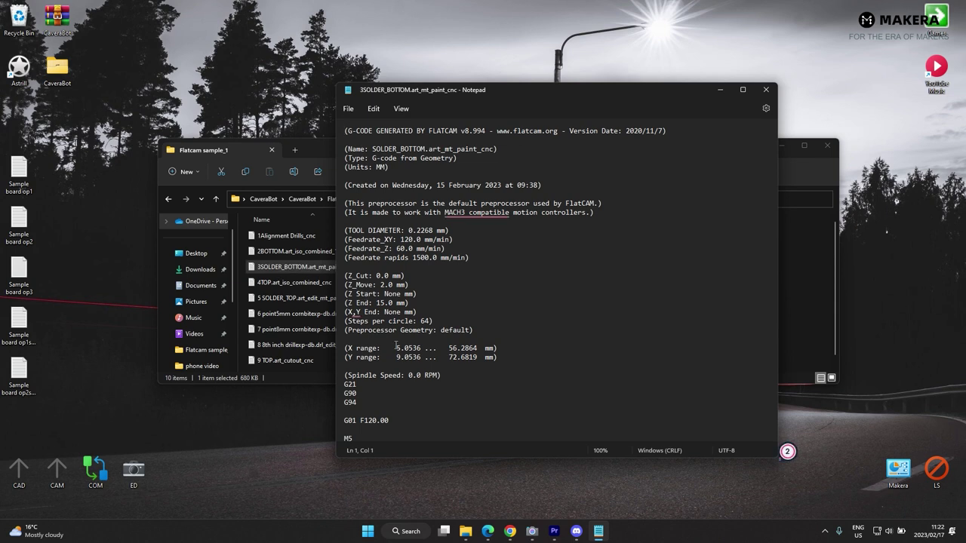
{"action": "scroll", "coordinate": [395, 345], "scroll_direction": "down", "scroll_amount": 3}
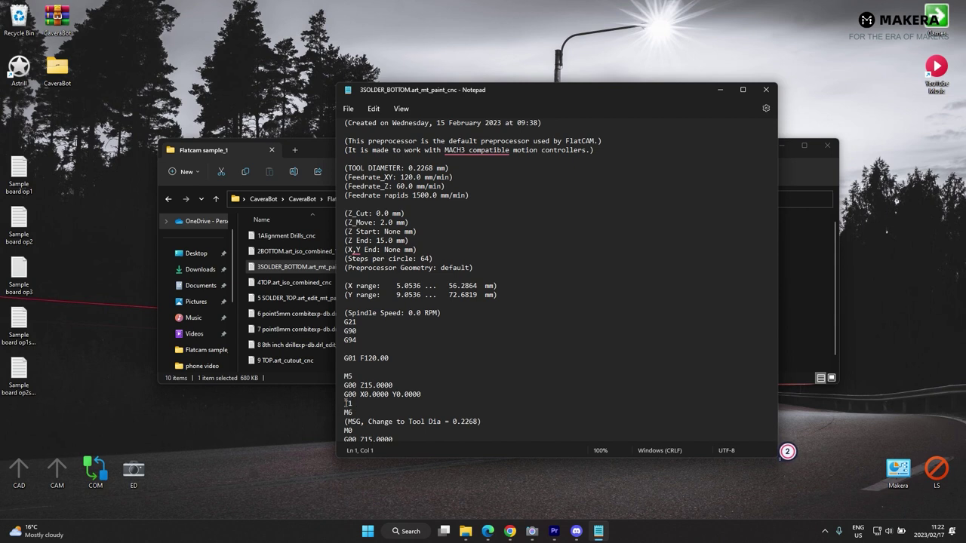
{"action": "scroll", "coordinate": [347, 403], "scroll_direction": "down", "scroll_amount": 1}
{"action": "left_click", "coordinate": [346, 387]}
{"action": "left_click", "coordinate": [345, 387]}
{"action": "key", "text": "BackSpace"}
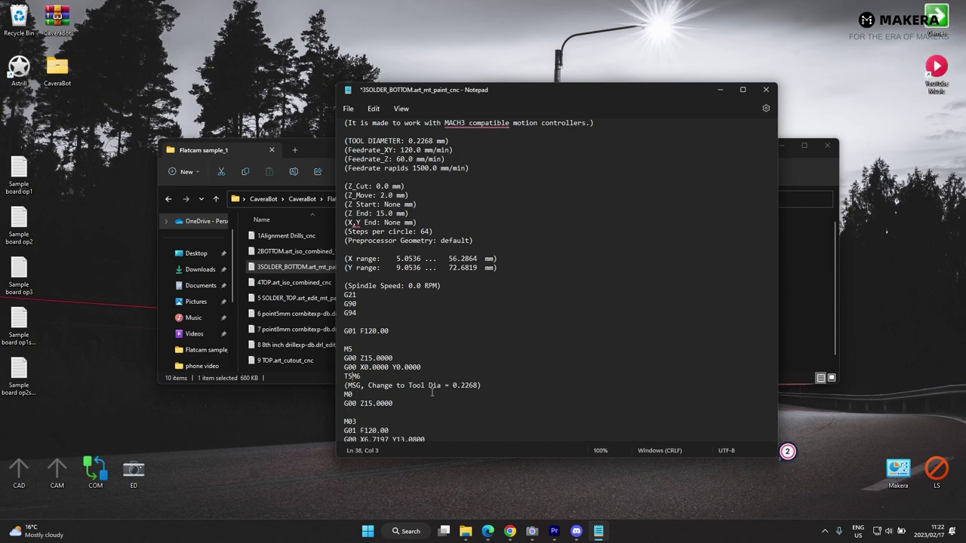
{"action": "left_click", "coordinate": [348, 108]}
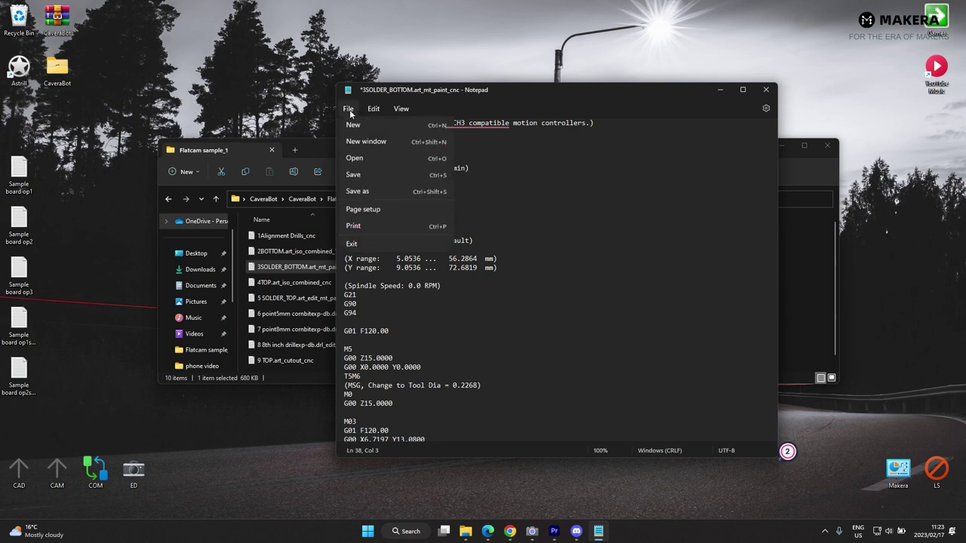
{"action": "left_click", "coordinate": [364, 178]}
{"action": "left_click", "coordinate": [766, 89]}
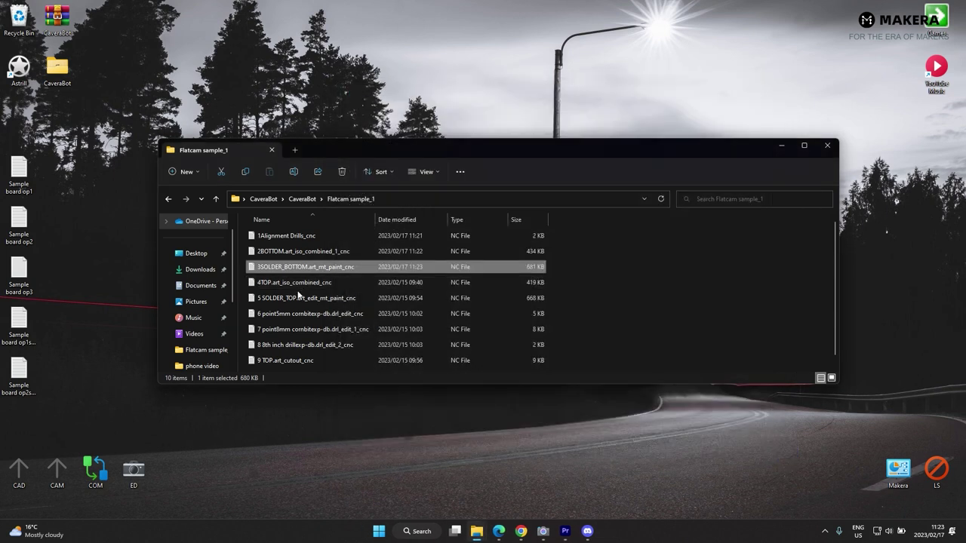
Open 4TOP.art_iso_combined_cnc and join the M6 command onto the T1 line.
{"action": "double_click", "coordinate": [302, 281]}
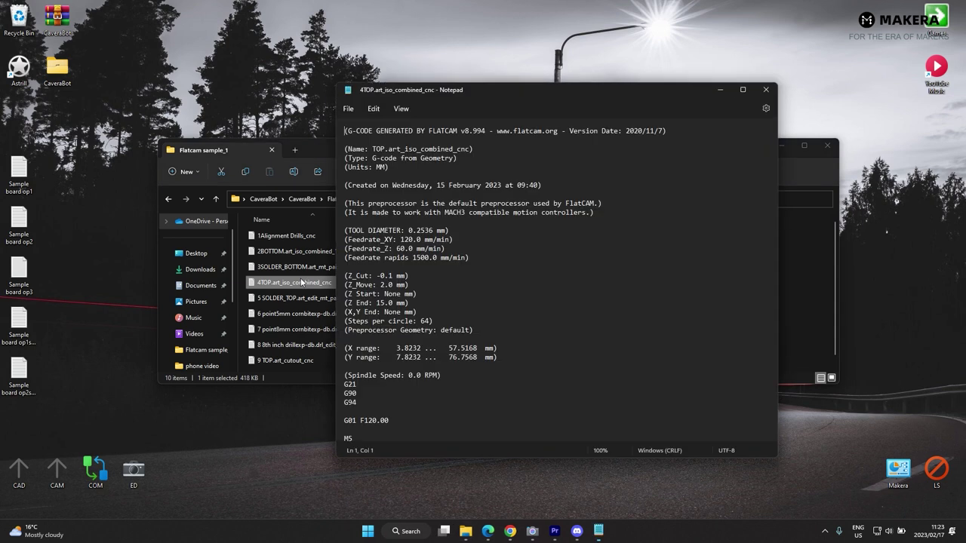
{"action": "scroll", "coordinate": [391, 354], "scroll_direction": "down", "scroll_amount": 3}
{"action": "scroll", "coordinate": [389, 356], "scroll_direction": "down", "scroll_amount": 1}
{"action": "scroll", "coordinate": [361, 400], "scroll_direction": "down", "scroll_amount": 1}
{"action": "left_click_drag", "start_coordinate": [345, 377], "coordinate": [346, 384]}
{"action": "key", "text": "Left"}
{"action": "key", "text": "BackSpace"}
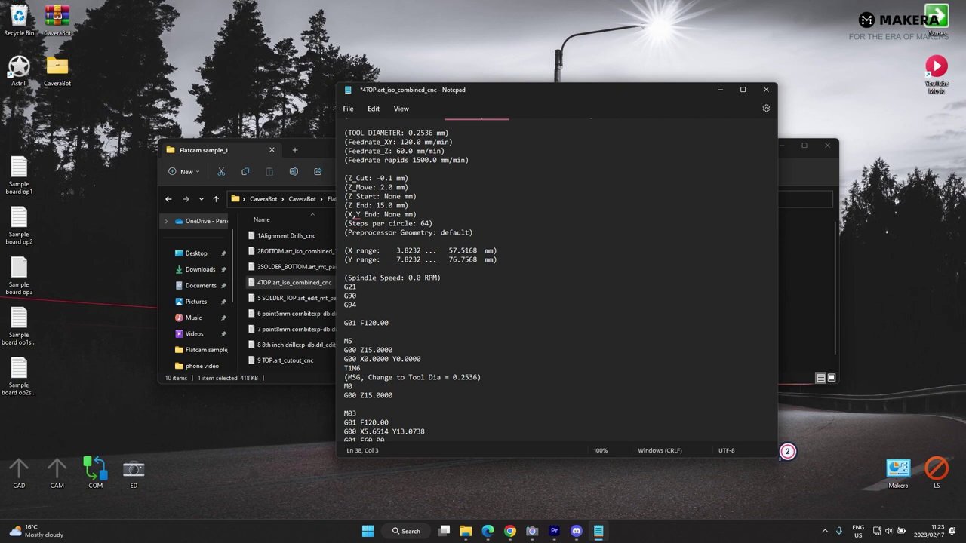
Set the tool number in the top isolation file to 2 so it reads T2M6, then save and close it.
{"action": "key", "text": "BackSpace"}
{"action": "type", "text": "2"}
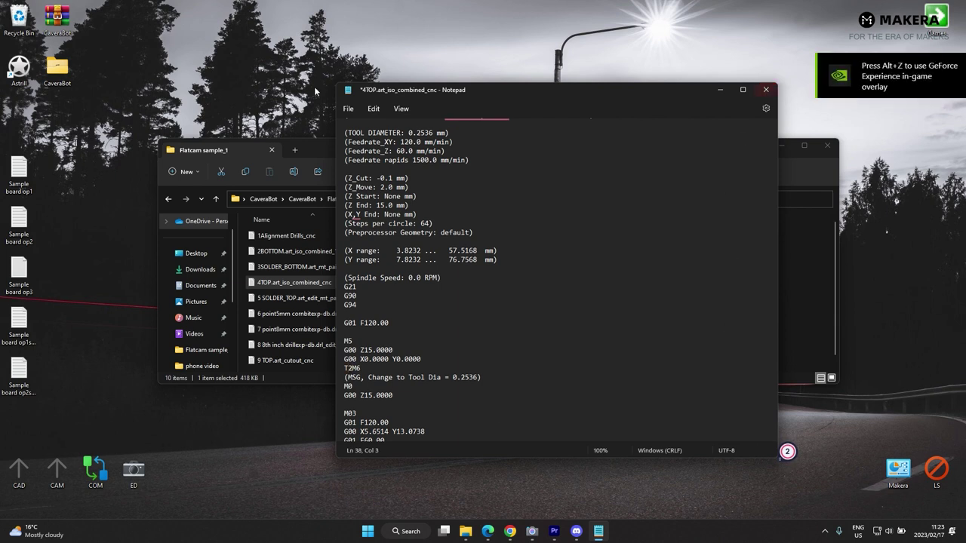
{"action": "left_click", "coordinate": [347, 108]}
{"action": "left_click", "coordinate": [360, 181]}
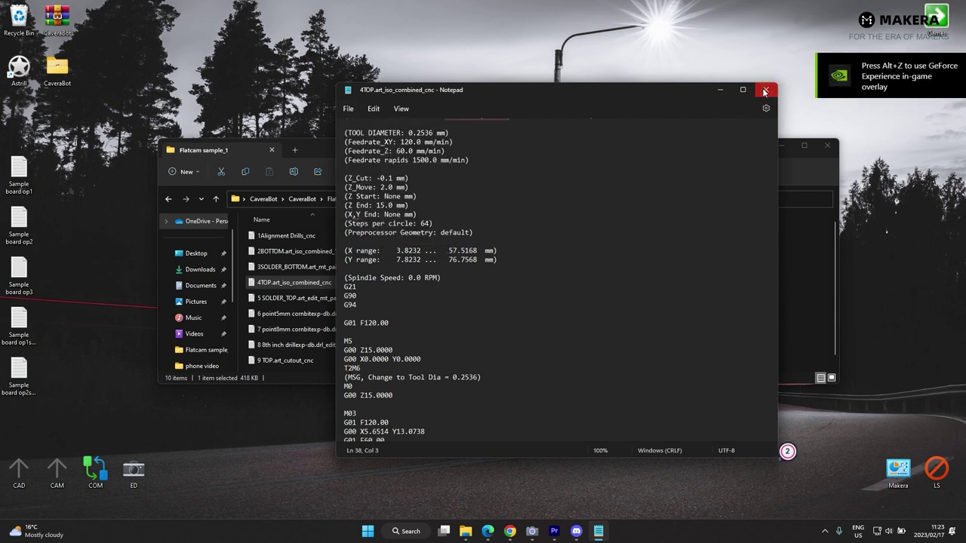
{"action": "left_click", "coordinate": [766, 89]}
Open 5 SOLDER_TOP.art_edit_mt_paint_cnc and change the tool number in its tool-change command to T5.
{"action": "double_click", "coordinate": [277, 302]}
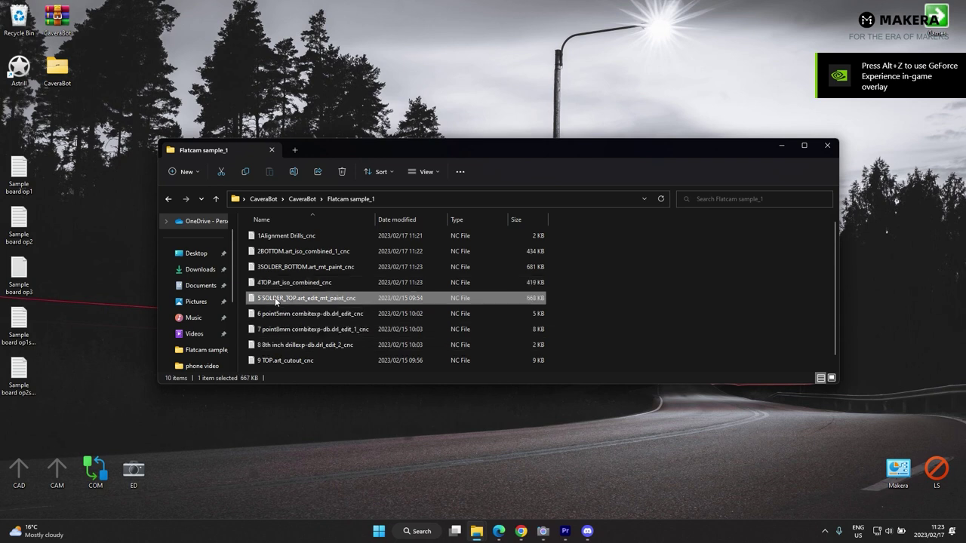
{"action": "scroll", "coordinate": [375, 364], "scroll_direction": "down", "scroll_amount": 1}
{"action": "scroll", "coordinate": [375, 364], "scroll_direction": "down", "scroll_amount": 4}
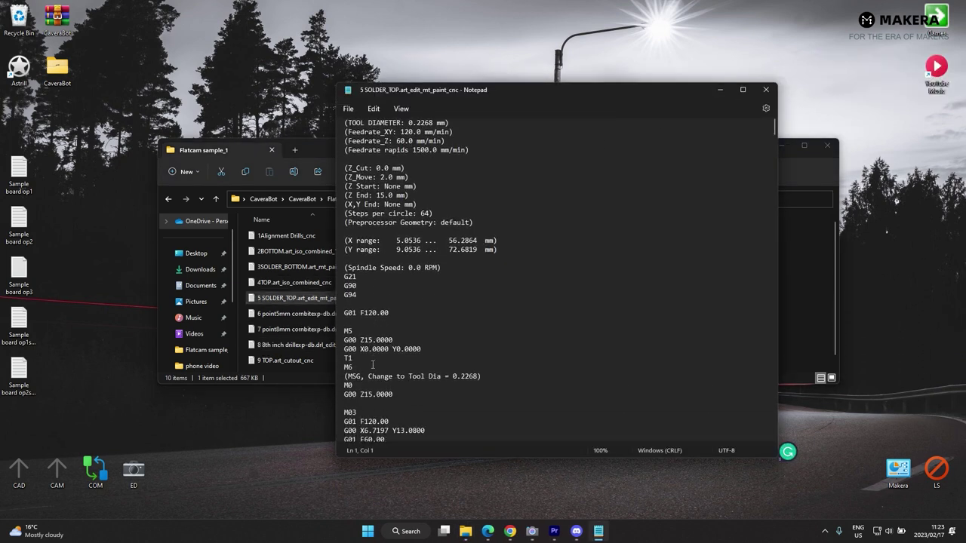
{"action": "left_click", "coordinate": [352, 341]}
{"action": "key", "text": "BackSpace"}
{"action": "type", "text": "5"}
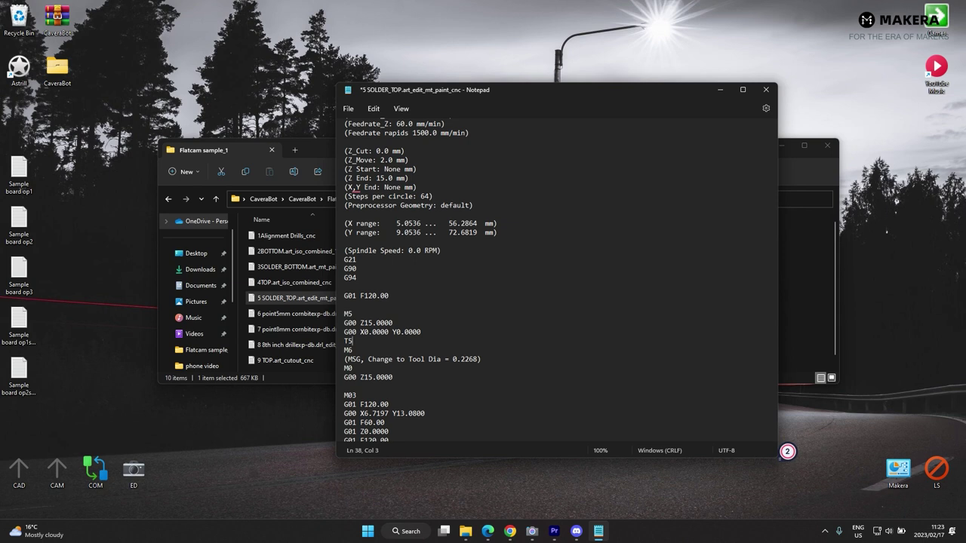
Join the M6 command onto the T5 line of the top solder mask file, then save and close it.
{"action": "left_click", "coordinate": [341, 352]}
{"action": "left_click", "coordinate": [345, 351]}
{"action": "key", "text": "BackSpace"}
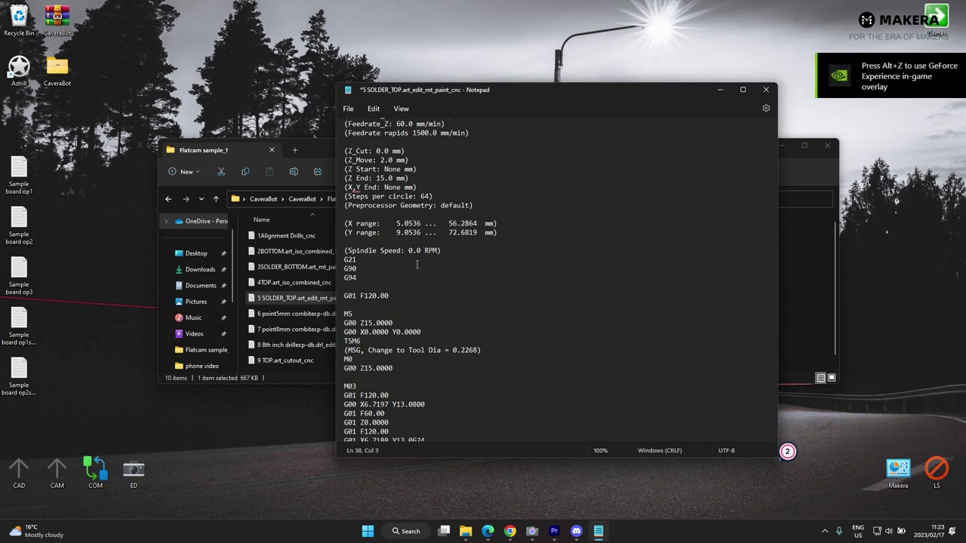
{"action": "left_click", "coordinate": [348, 109]}
{"action": "left_click", "coordinate": [361, 175]}
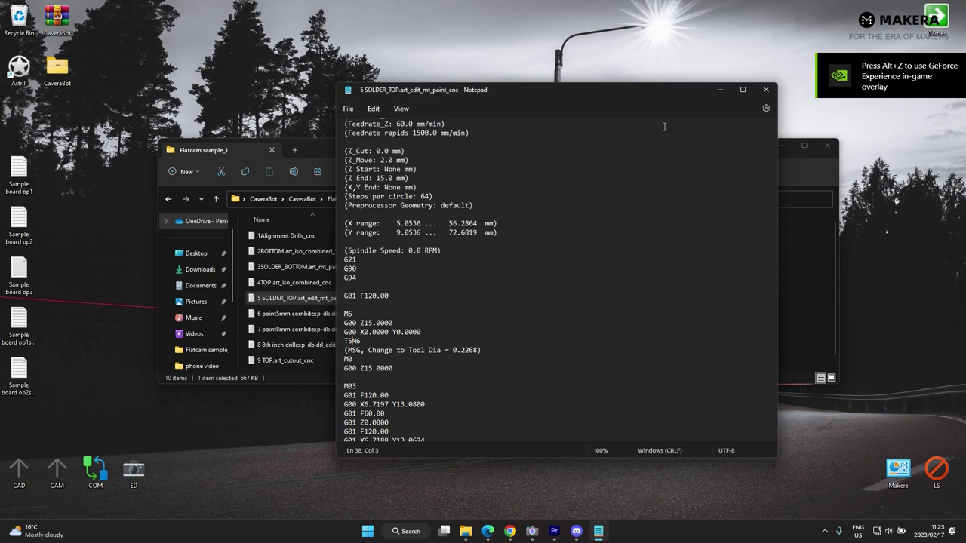
{"action": "left_click", "coordinate": [766, 92]}
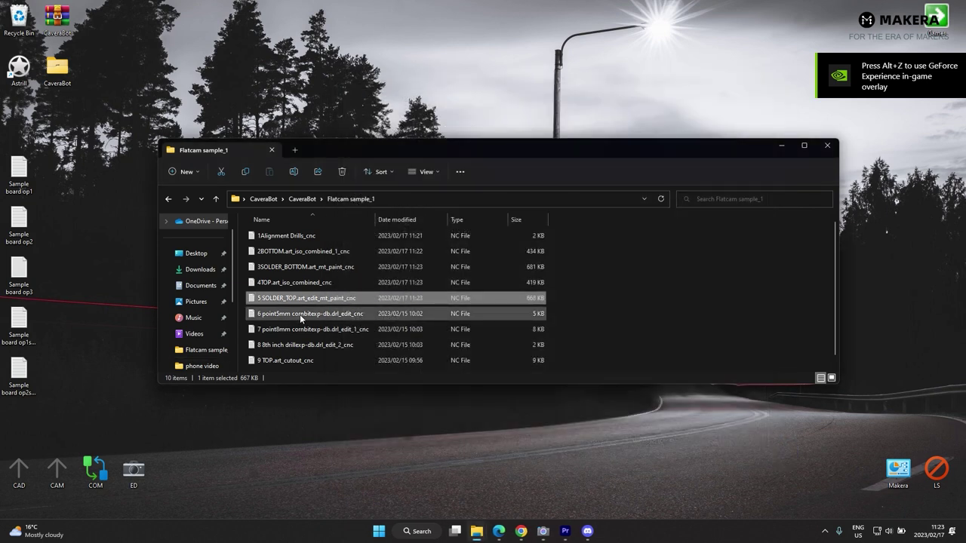
Open 6 point5mm cornbitexp-db.drl_edit_cnc and change the first tool-change number to T6.
{"action": "double_click", "coordinate": [281, 314]}
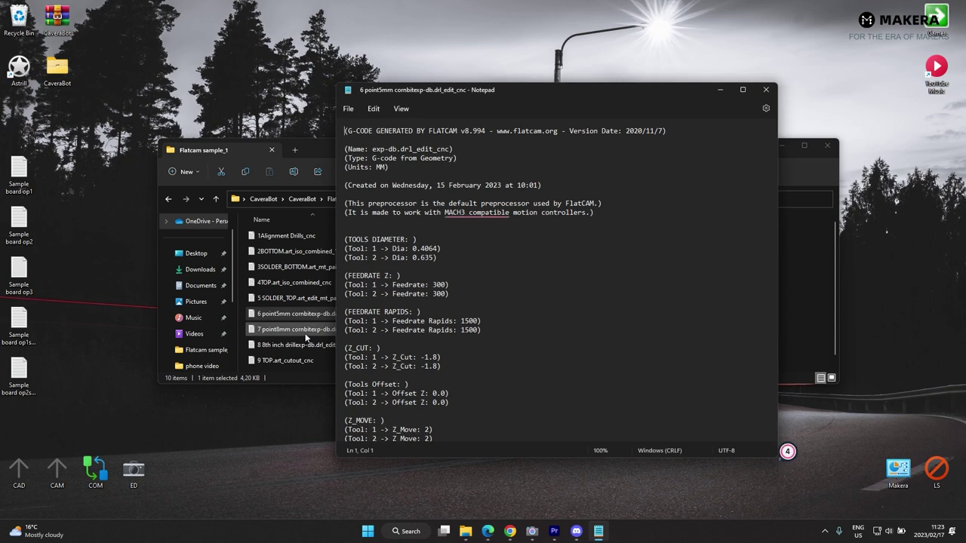
{"action": "scroll", "coordinate": [394, 317], "scroll_direction": "down", "scroll_amount": 5}
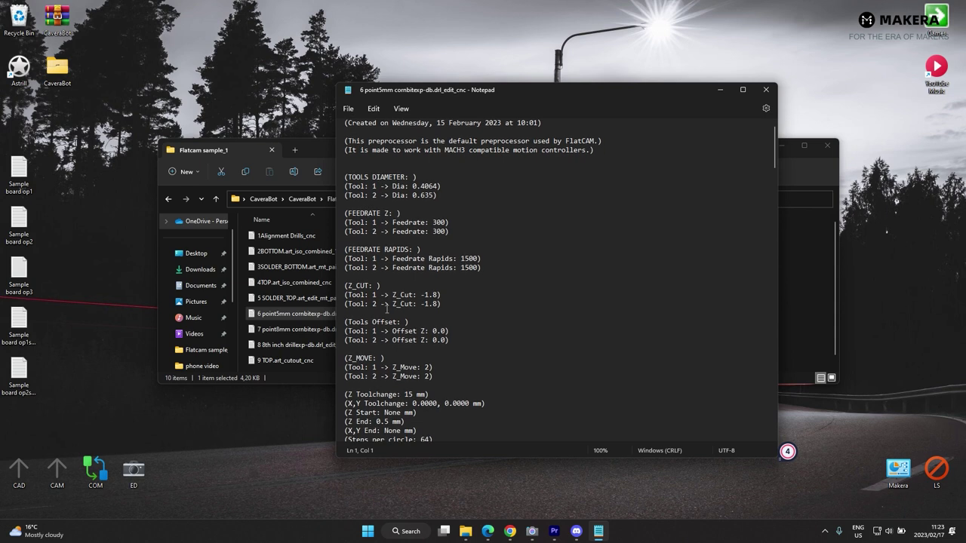
{"action": "scroll", "coordinate": [348, 350], "scroll_direction": "down", "scroll_amount": 6}
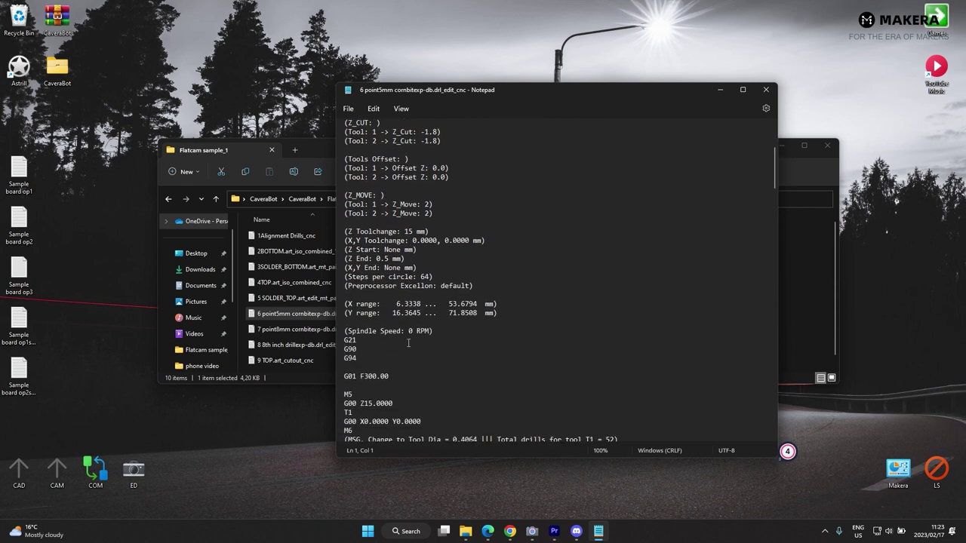
{"action": "left_click", "coordinate": [352, 330]}
{"action": "key", "text": "BackSpace"}
{"action": "type", "text": "6"}
Delete the G00 X0.0000 Y0.0000 command between T6 and M6 so the line reads T6M6, then save and close the file.
{"action": "left_click", "coordinate": [343, 350]}
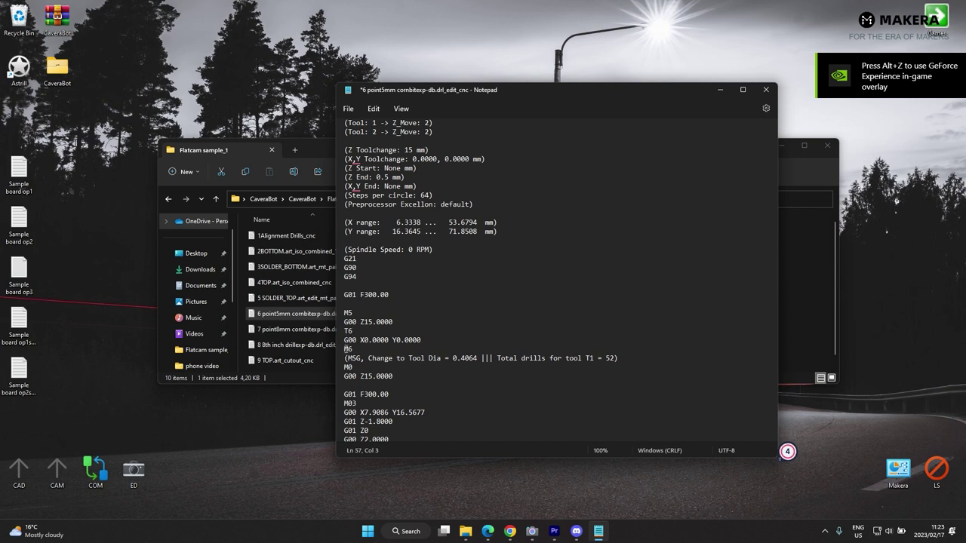
{"action": "key", "text": "BackSpace"}
{"action": "key", "text": "BackSpace"}
{"action": "key", "text": "BackSpace"}
{"action": "key", "text": "BackSpace"}
{"action": "key", "text": "BackSpace"}
{"action": "key", "text": "BackSpace"}
{"action": "key", "text": "BackSpace"}
{"action": "key", "text": "BackSpace"}
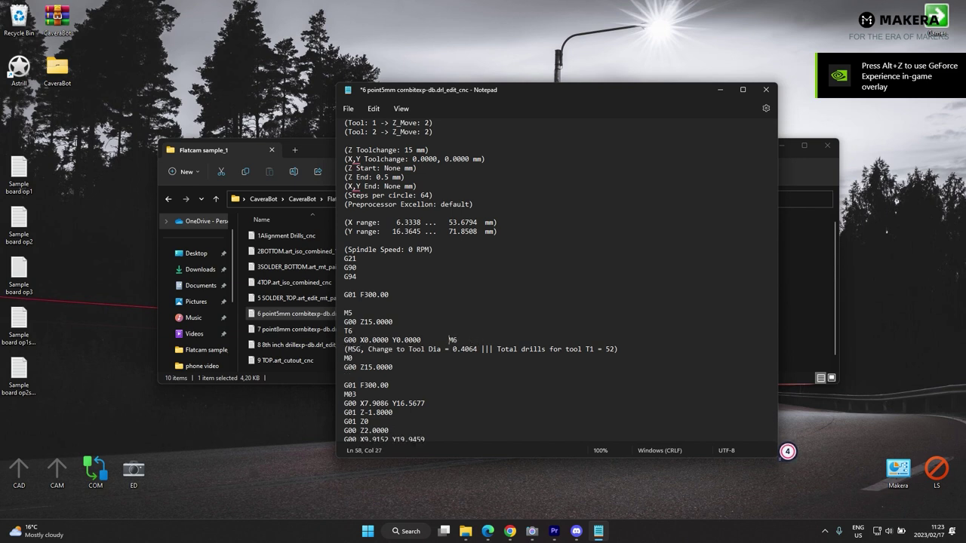
{"action": "key", "text": "BackSpace"}
{"action": "key", "text": "BackSpace"}
{"action": "key", "text": "BackSpace"}
{"action": "key", "text": "BackSpace"}
{"action": "key", "text": "BackSpace"}
{"action": "key", "text": "BackSpace"}
{"action": "key", "text": "BackSpace"}
{"action": "key", "text": "BackSpace"}
{"action": "key", "text": "BackSpace"}
{"action": "key", "text": "BackSpace"}
{"action": "key", "text": "BackSpace"}
{"action": "key", "text": "BackSpace"}
{"action": "key", "text": "BackSpace"}
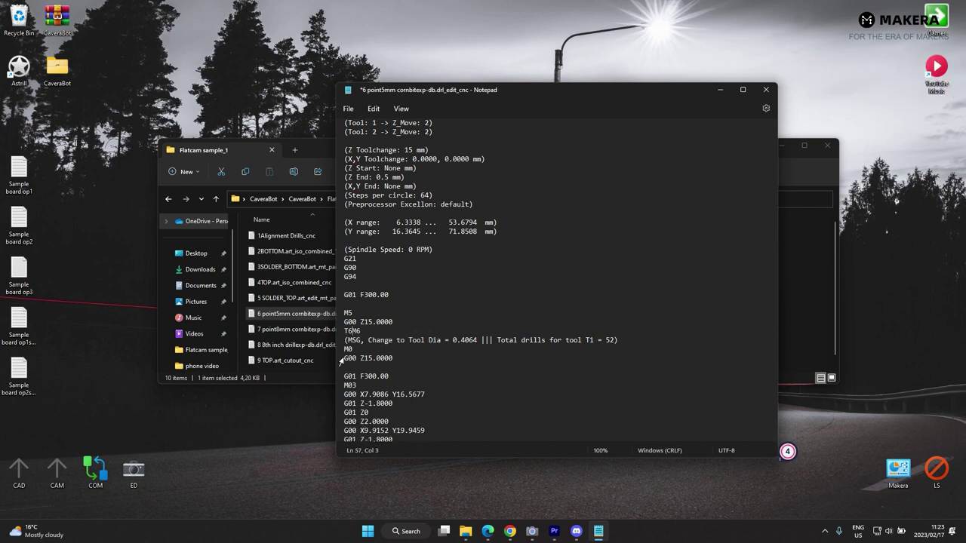
{"action": "left_click", "coordinate": [348, 108]}
{"action": "left_click", "coordinate": [360, 175]}
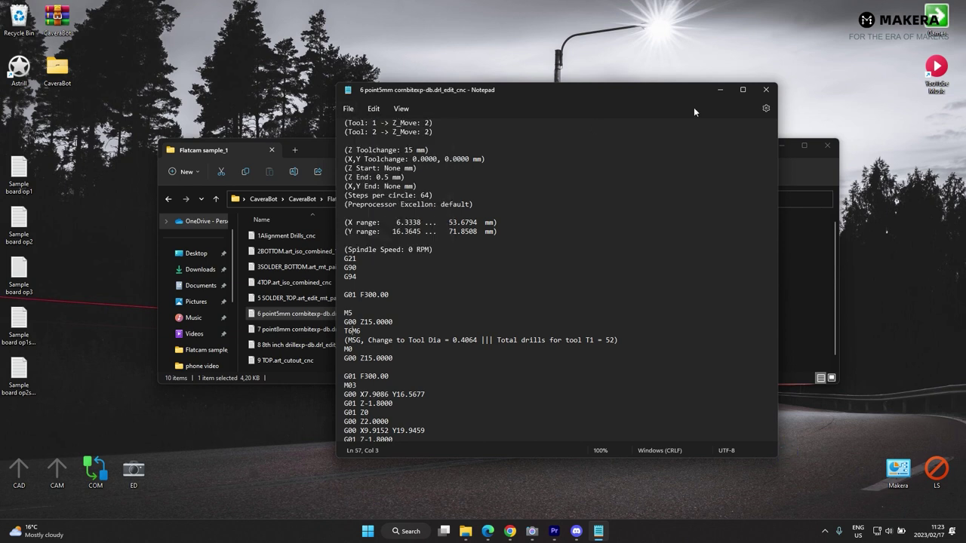
{"action": "left_click", "coordinate": [764, 90]}
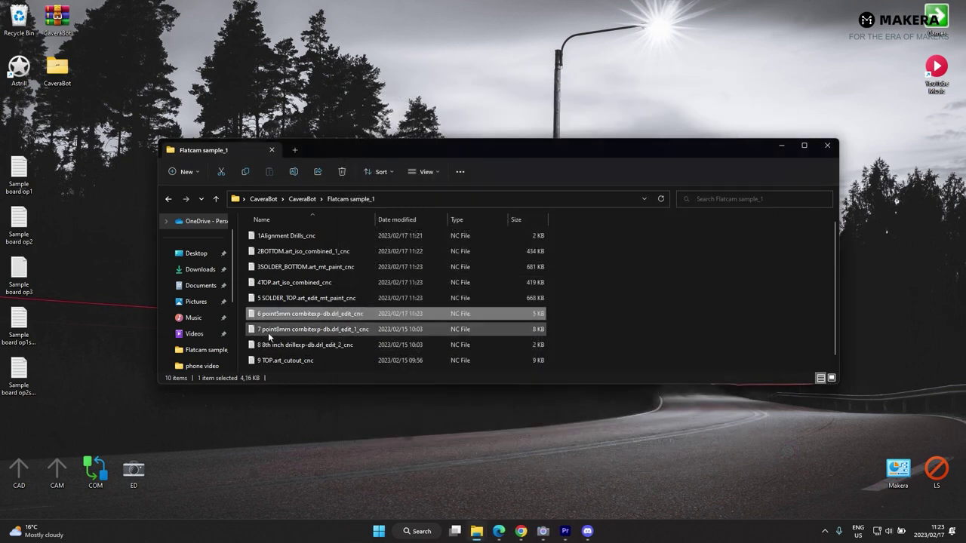
Open 7 point8mm cornbitexp-db.drl_edit_1_cnc and change the first tool-change number to T3.
{"action": "double_click", "coordinate": [272, 331]}
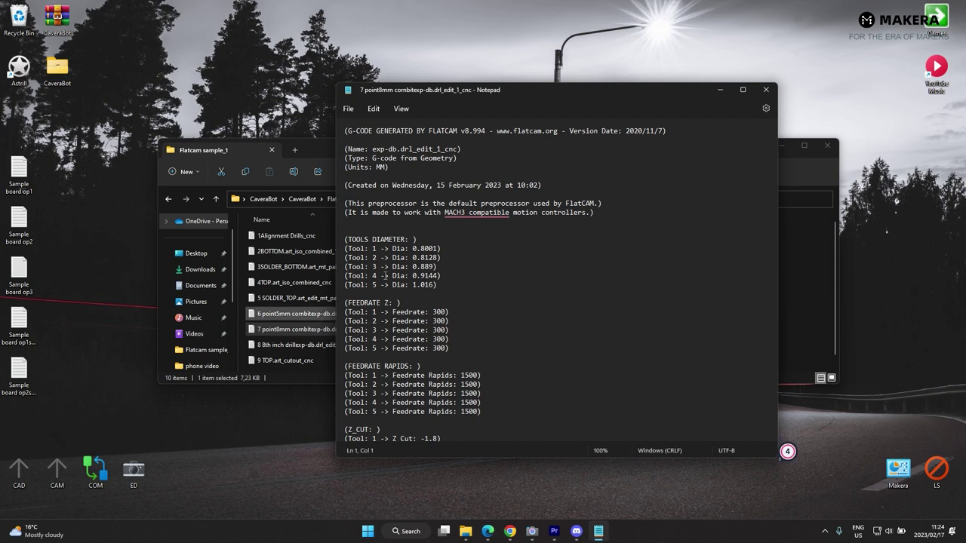
{"action": "scroll", "coordinate": [422, 332], "scroll_direction": "down", "scroll_amount": 8}
{"action": "scroll", "coordinate": [423, 332], "scroll_direction": "down", "scroll_amount": 3}
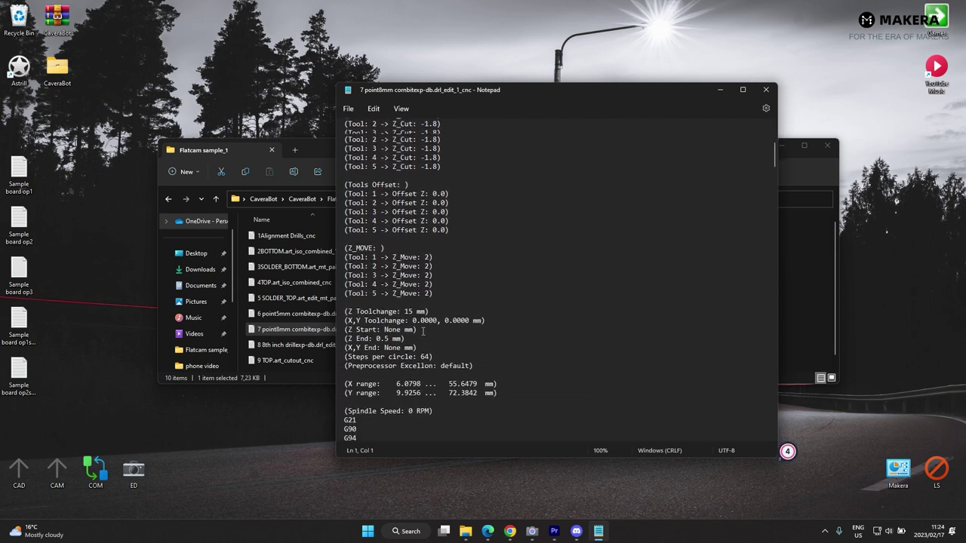
{"action": "scroll", "coordinate": [420, 302], "scroll_direction": "up", "scroll_amount": 12}
{"action": "scroll", "coordinate": [439, 276], "scroll_direction": "down", "scroll_amount": 11}
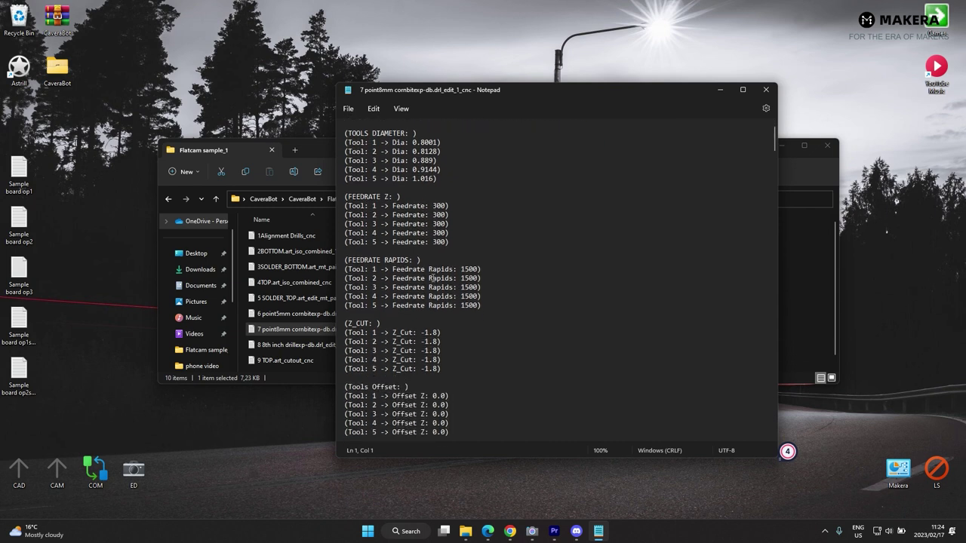
{"action": "scroll", "coordinate": [434, 277], "scroll_direction": "down", "scroll_amount": 6}
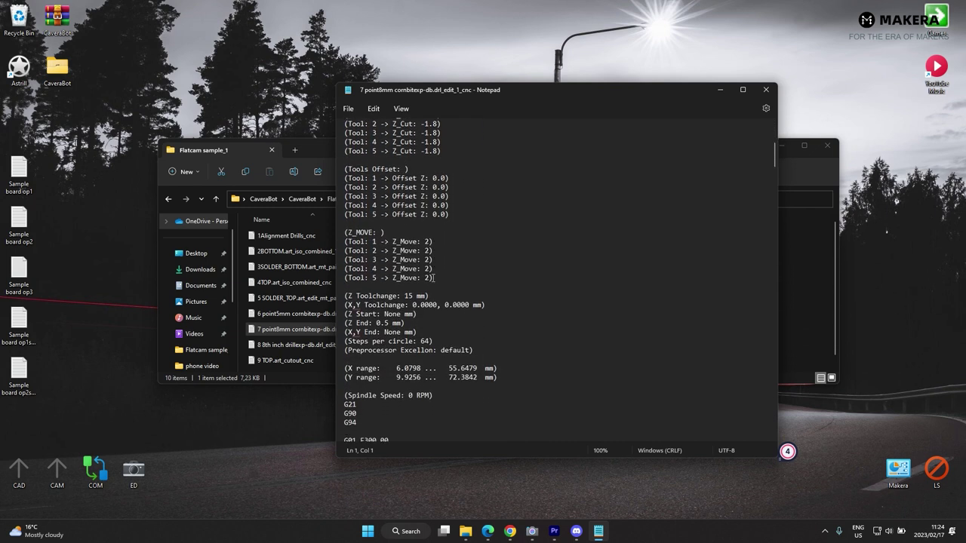
{"action": "left_click", "coordinate": [361, 332]}
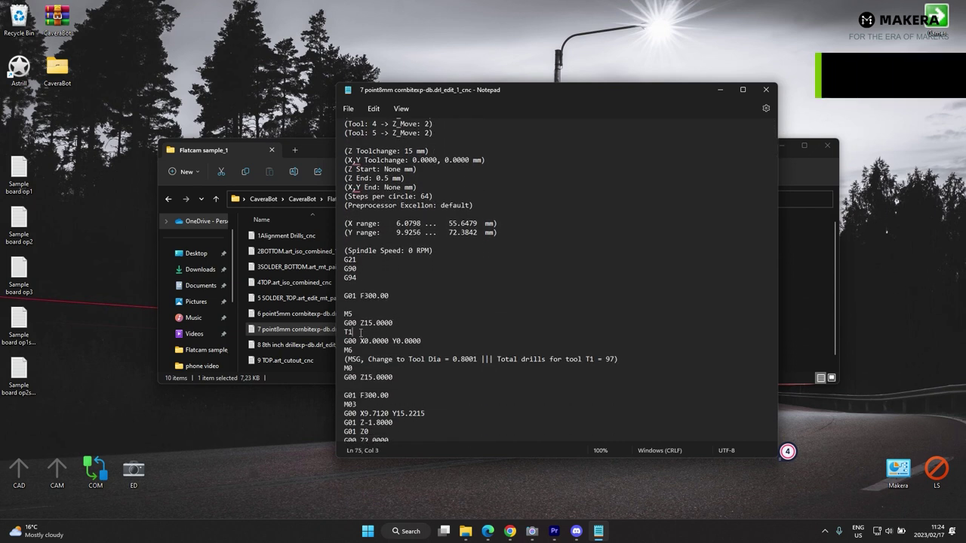
{"action": "key", "text": "BackSpace"}
{"action": "type", "text": "3"}
Delete the G00 X0.0000 Y0.0000 command between T3 and M6 so the line reads T3M6, then save and close the file.
{"action": "key", "text": "Down"}
{"action": "key", "text": "Down"}
{"action": "key", "text": "Home"}
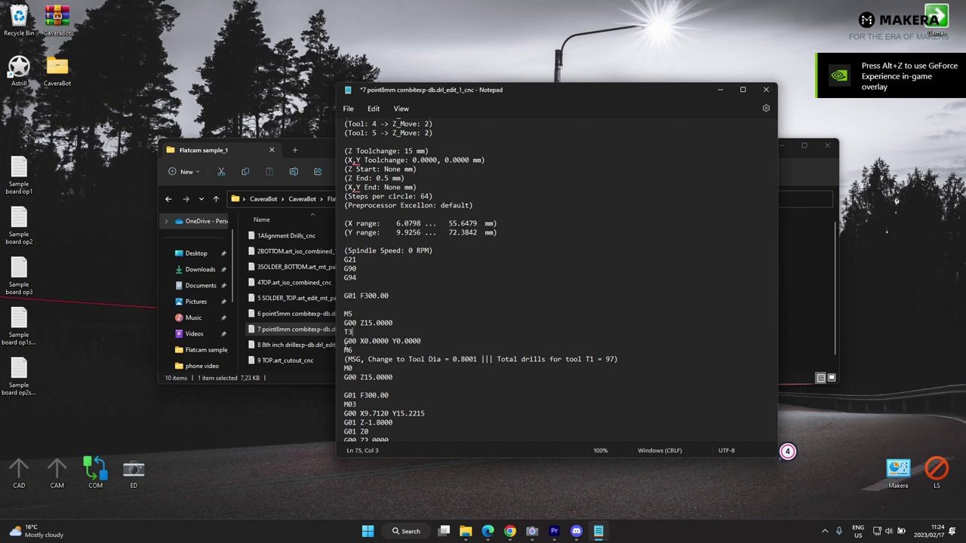
{"action": "key", "text": "BackSpace"}
{"action": "key", "text": "BackSpace"}
{"action": "key", "text": "BackSpace"}
{"action": "key", "text": "BackSpace"}
{"action": "key", "text": "BackSpace"}
{"action": "key", "text": "BackSpace"}
{"action": "key", "text": "BackSpace"}
{"action": "key", "text": "BackSpace"}
{"action": "key", "text": "BackSpace"}
{"action": "key", "text": "BackSpace"}
{"action": "key", "text": "BackSpace"}
{"action": "key", "text": "BackSpace"}
{"action": "key", "text": "BackSpace"}
{"action": "key", "text": "BackSpace"}
{"action": "key", "text": "BackSpace"}
{"action": "key", "text": "BackSpace"}
{"action": "key", "text": "BackSpace"}
{"action": "key", "text": "BackSpace"}
{"action": "key", "text": "BackSpace"}
{"action": "key", "text": "BackSpace"}
{"action": "key", "text": "BackSpace"}
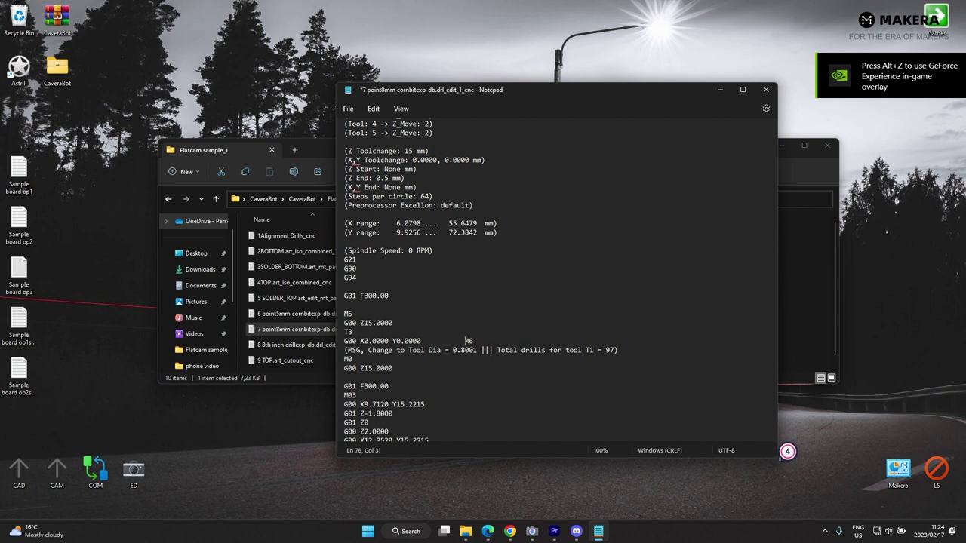
{"action": "key", "text": "BackSpace"}
{"action": "key", "text": "BackSpace"}
{"action": "key", "text": "BackSpace"}
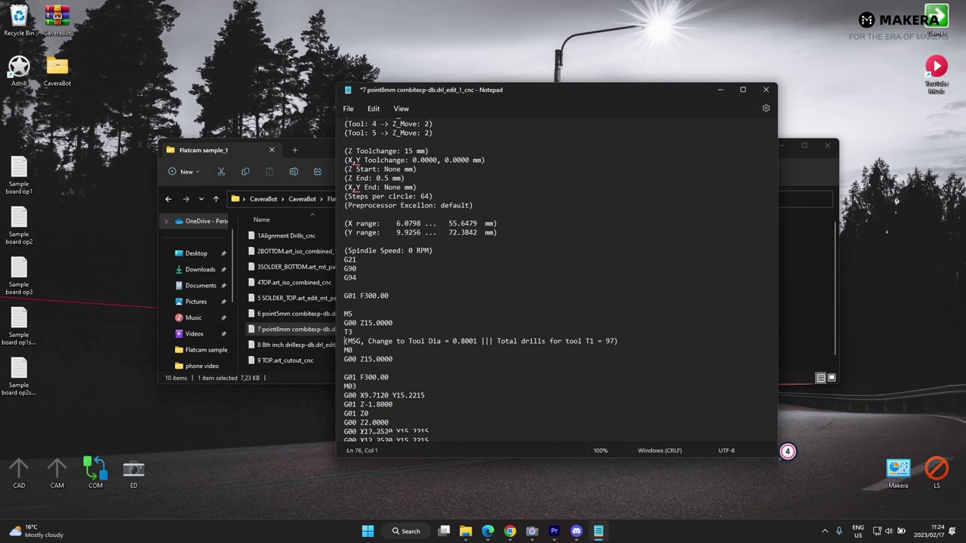
{"action": "left_click", "coordinate": [352, 108]}
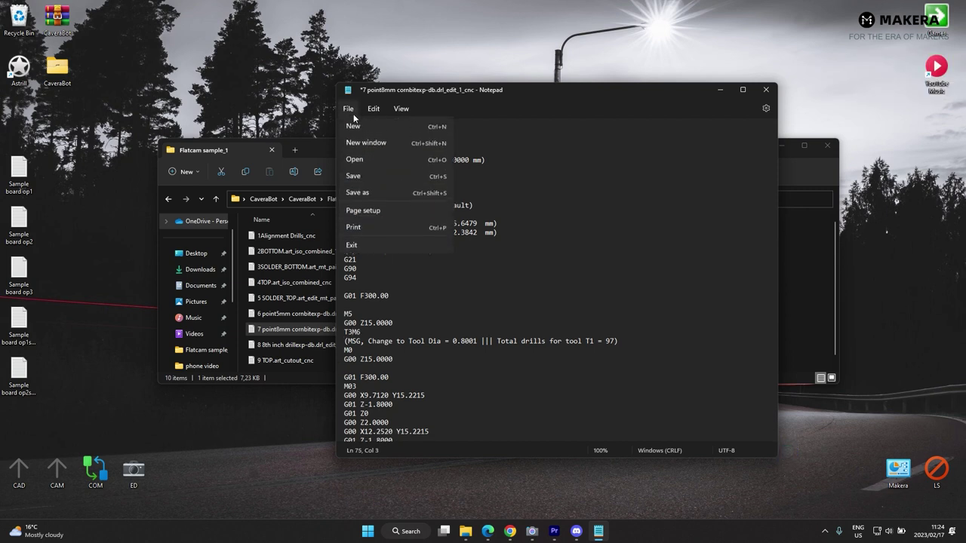
{"action": "left_click", "coordinate": [363, 176]}
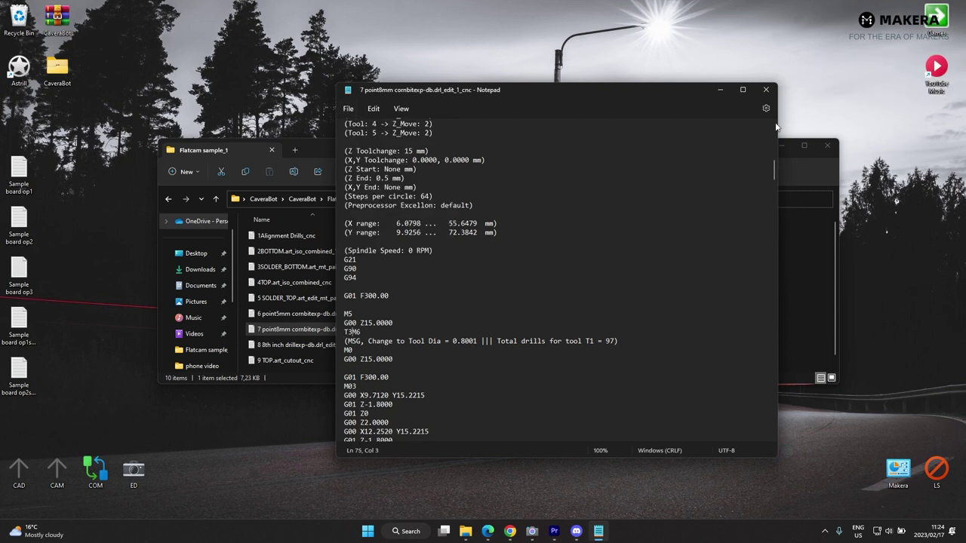
{"action": "left_click", "coordinate": [766, 89]}
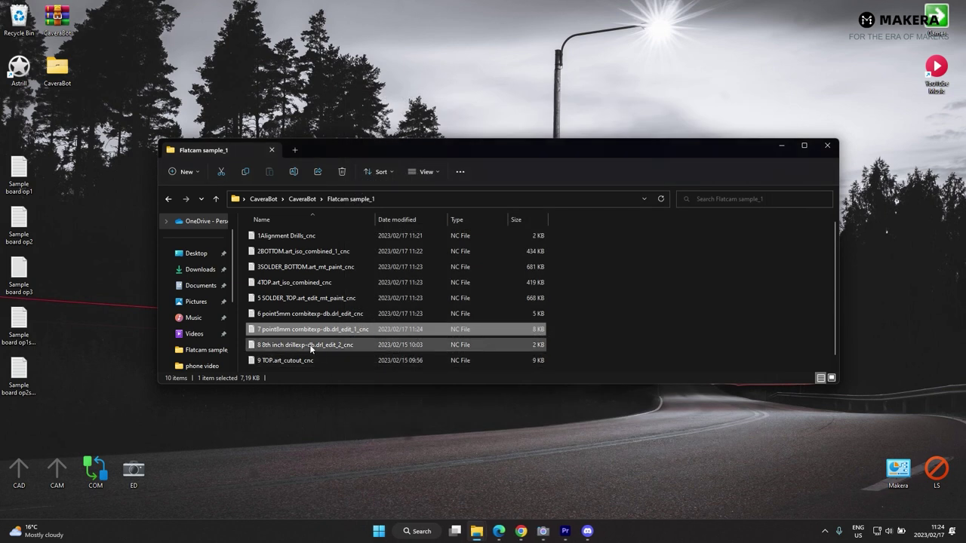
Open 8 8th inch drillexp-db.drl_edit_2_cnc and delete the G00 X0.0000 Y0.0000 command between T1 and M6 so the line reads T1M6.
{"action": "left_click", "coordinate": [311, 349]}
{"action": "double_click", "coordinate": [310, 348]}
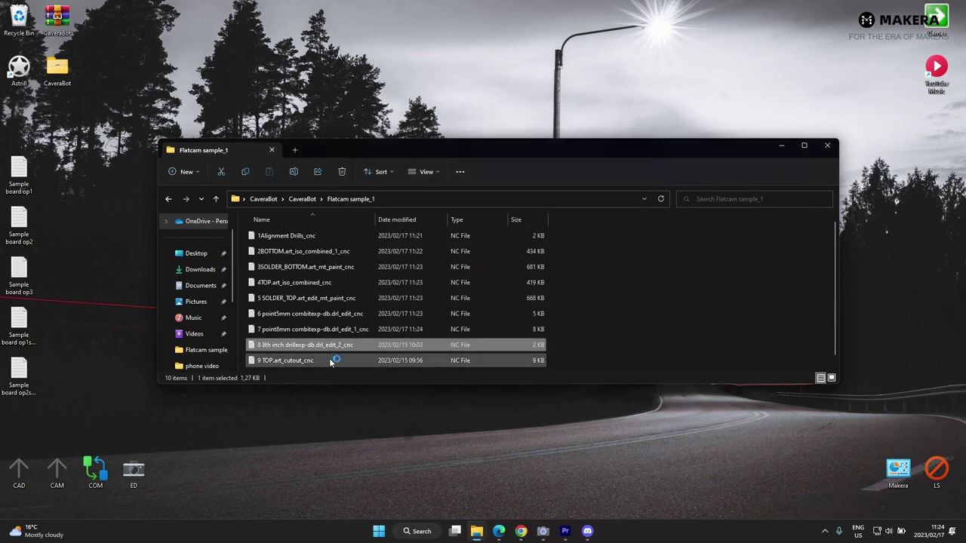
{"action": "scroll", "coordinate": [386, 320], "scroll_direction": "down", "scroll_amount": 10}
{"action": "scroll", "coordinate": [386, 318], "scroll_direction": "up", "scroll_amount": 1}
{"action": "left_click", "coordinate": [345, 298]}
{"action": "key", "text": "BackSpace"}
{"action": "key", "text": "BackSpace"}
{"action": "key", "text": "BackSpace"}
{"action": "key", "text": "BackSpace"}
{"action": "key", "text": "BackSpace"}
{"action": "key", "text": "BackSpace"}
{"action": "key", "text": "BackSpace"}
{"action": "key", "text": "BackSpace"}
{"action": "key", "text": "BackSpace"}
{"action": "key", "text": "BackSpace"}
{"action": "key", "text": "BackSpace"}
{"action": "key", "text": "BackSpace"}
{"action": "key", "text": "BackSpace"}
{"action": "key", "text": "BackSpace"}
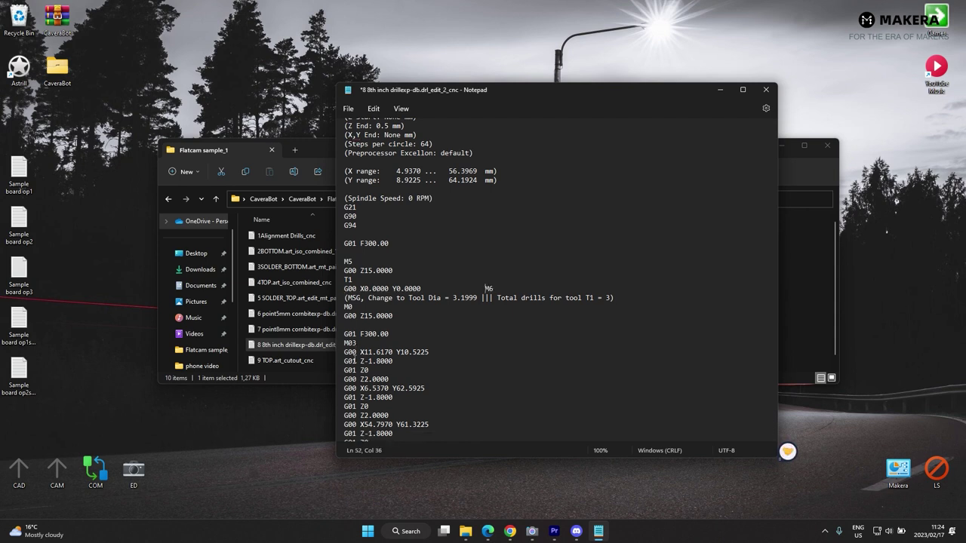
{"action": "key", "text": "BackSpace"}
{"action": "key", "text": "BackSpace"}
{"action": "key", "text": "BackSpace"}
{"action": "key", "text": "BackSpace"}
{"action": "key", "text": "BackSpace"}
{"action": "key", "text": "BackSpace"}
{"action": "key", "text": "BackSpace"}
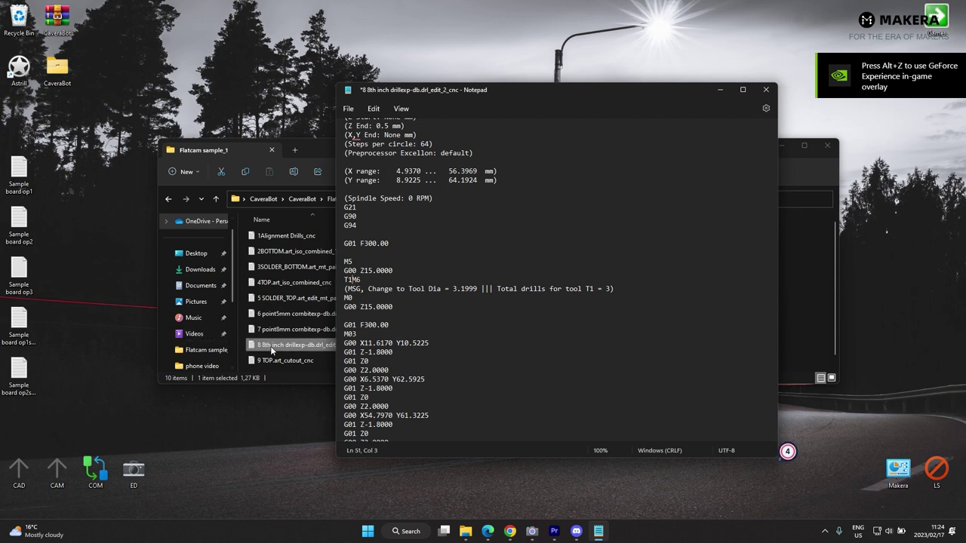
Save the edited 8th inch drill file and close it.
{"action": "left_click", "coordinate": [348, 107]}
{"action": "left_click", "coordinate": [375, 175]}
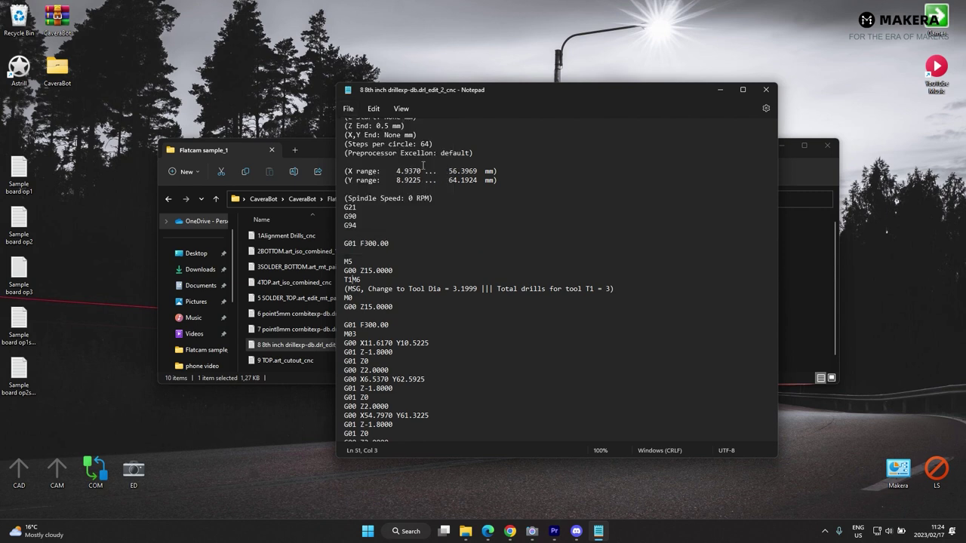
{"action": "left_click", "coordinate": [764, 90]}
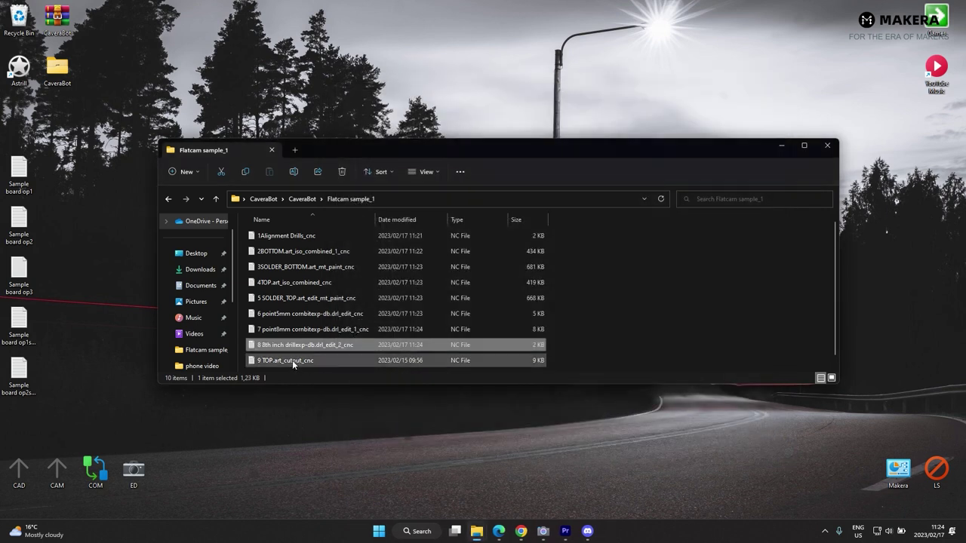
Open 9 TOP.art_cutout_cnc, change the tool number to T3 and join M6 onto it so the line reads T3M6.
{"action": "double_click", "coordinate": [292, 360]}
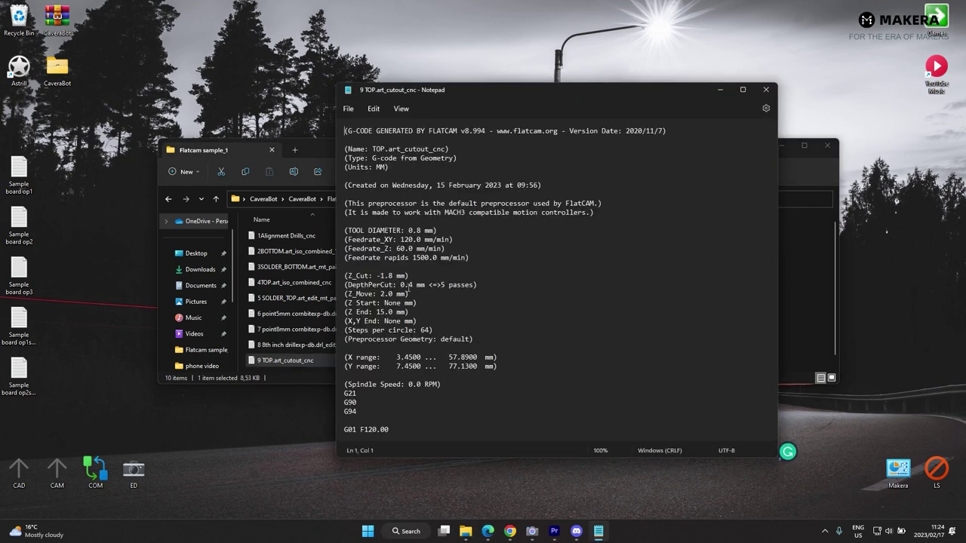
{"action": "scroll", "coordinate": [409, 287], "scroll_direction": "down", "scroll_amount": 9}
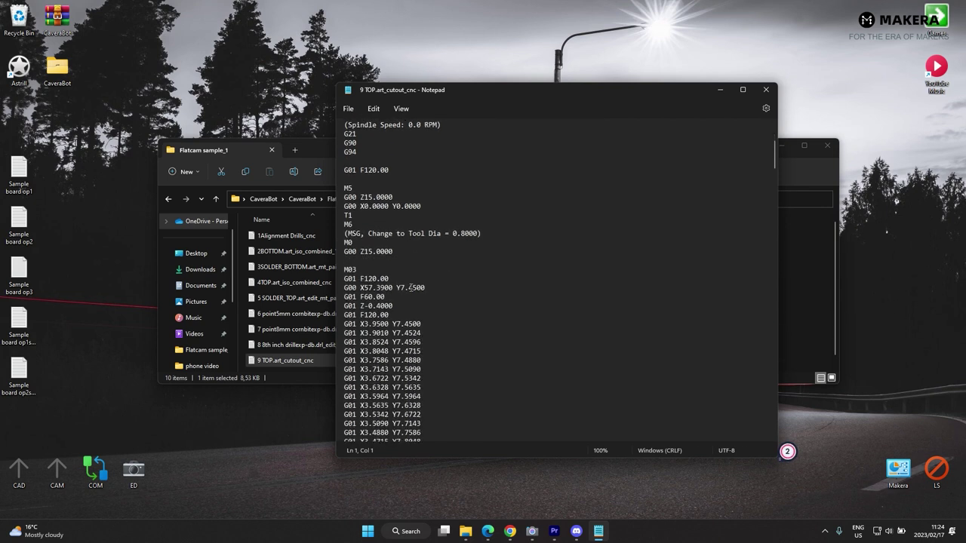
{"action": "key", "text": "BackSpace"}
{"action": "type", "text": "3"}
{"action": "left_click", "coordinate": [366, 224]}
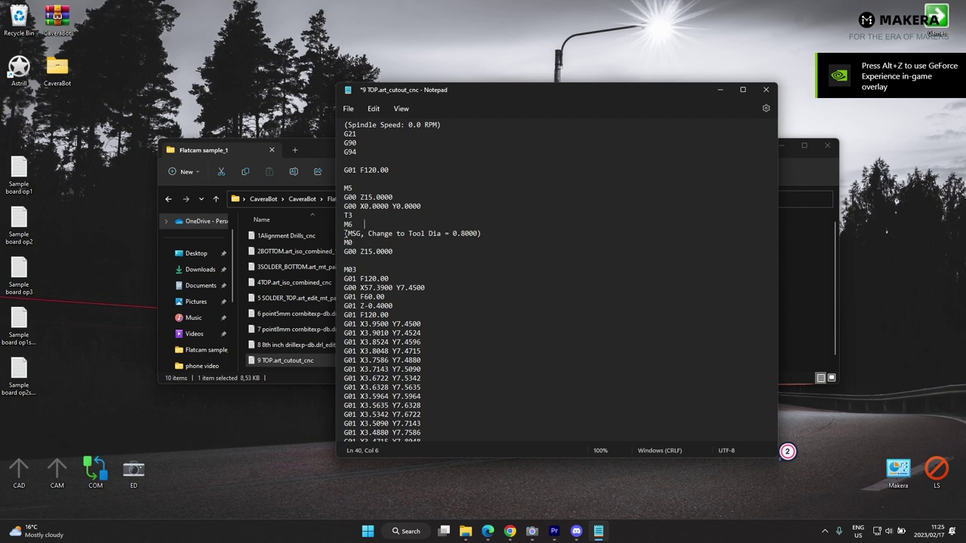
{"action": "key", "text": "BackSpace"}
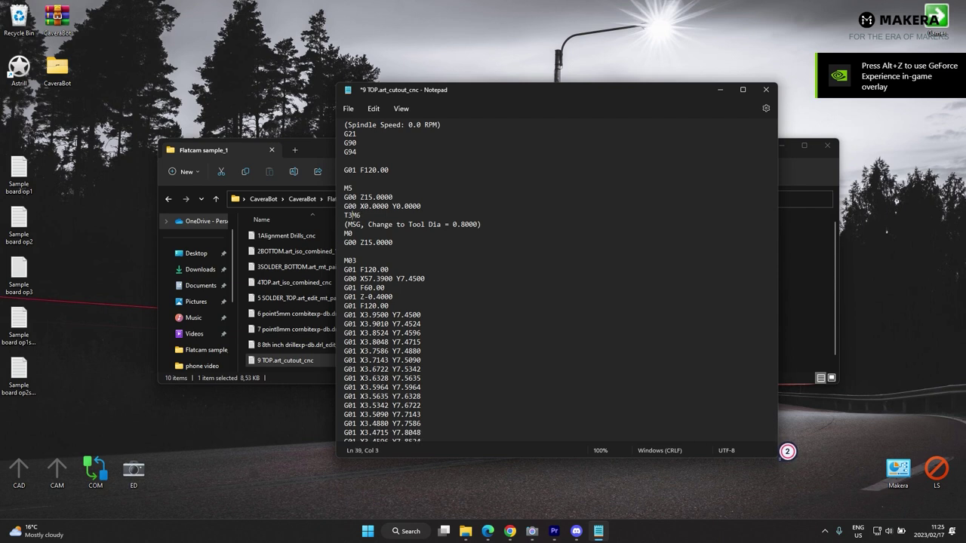
Save the edited top cutout file and close it.
{"action": "left_click", "coordinate": [349, 109]}
{"action": "left_click", "coordinate": [362, 177]}
{"action": "left_click", "coordinate": [767, 89]}
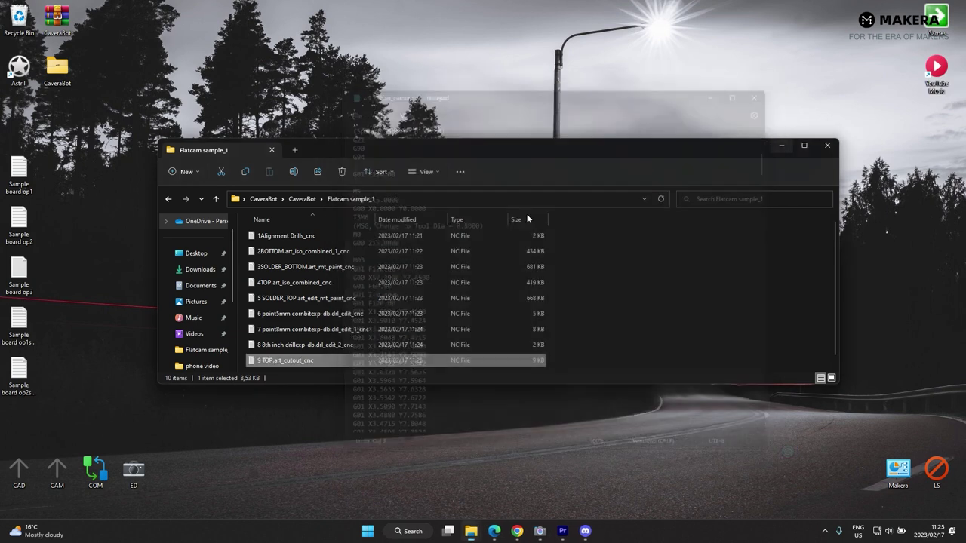
{"action": "left_click", "coordinate": [328, 315]}
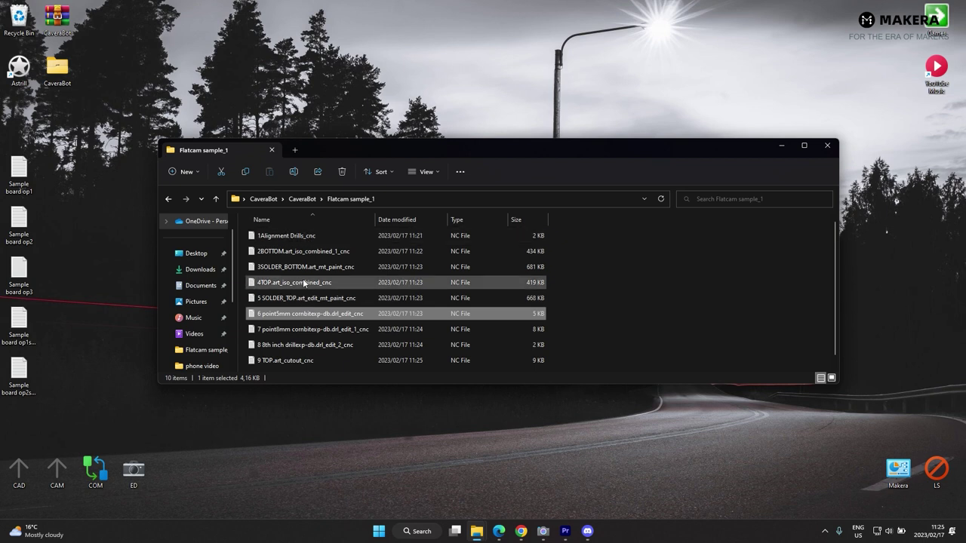
{"action": "left_click", "coordinate": [294, 330]}
{"action": "left_click", "coordinate": [289, 346]}
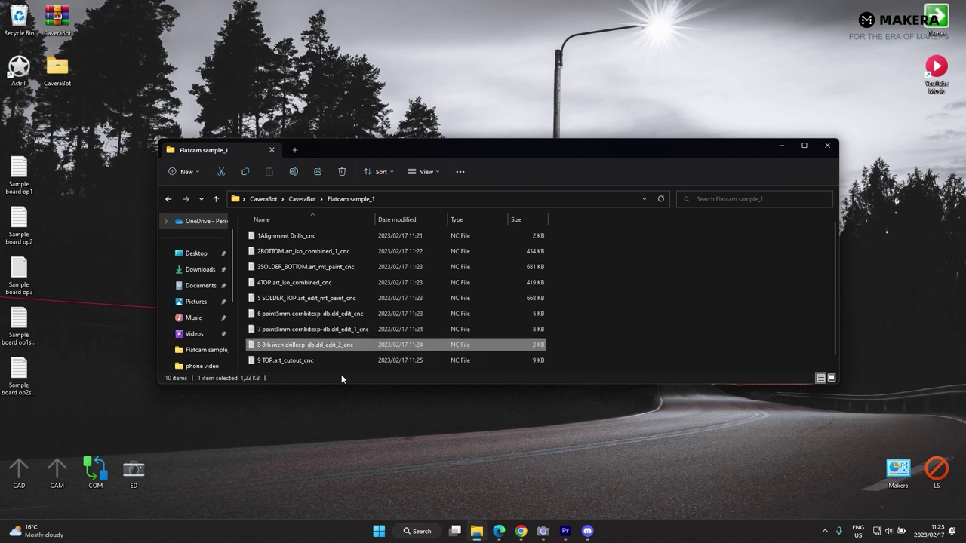
{"action": "left_click", "coordinate": [333, 362]}
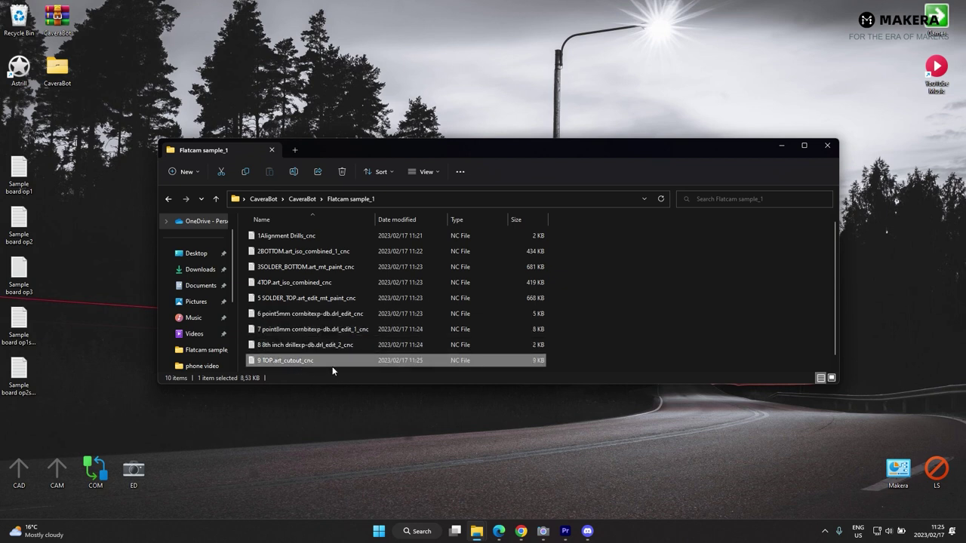
Open 6 point5mm cornbitexp-db.drl_edit_cnc and 7 point8mm cornbitexp-db.drl_edit_1_cnc and arrange their windows side by side.
{"action": "double_click", "coordinate": [298, 318]}
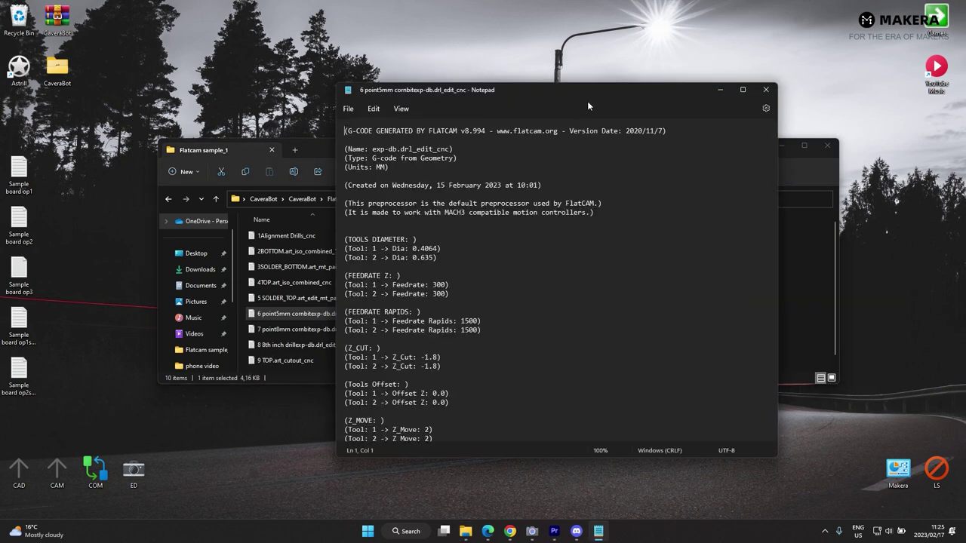
{"action": "left_click_drag", "start_coordinate": [588, 94], "coordinate": [738, 98]}
{"action": "double_click", "coordinate": [302, 329]}
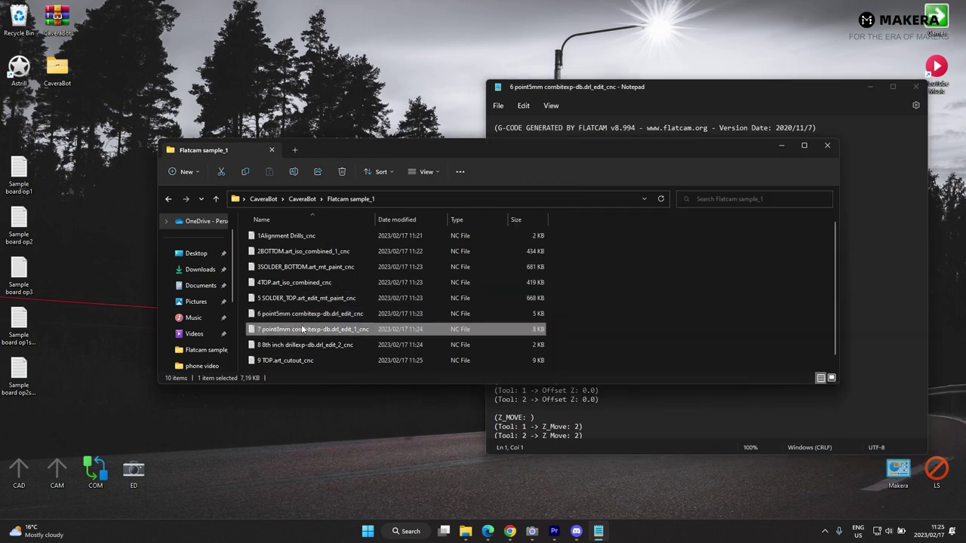
{"action": "left_click_drag", "start_coordinate": [615, 110], "coordinate": [359, 90]}
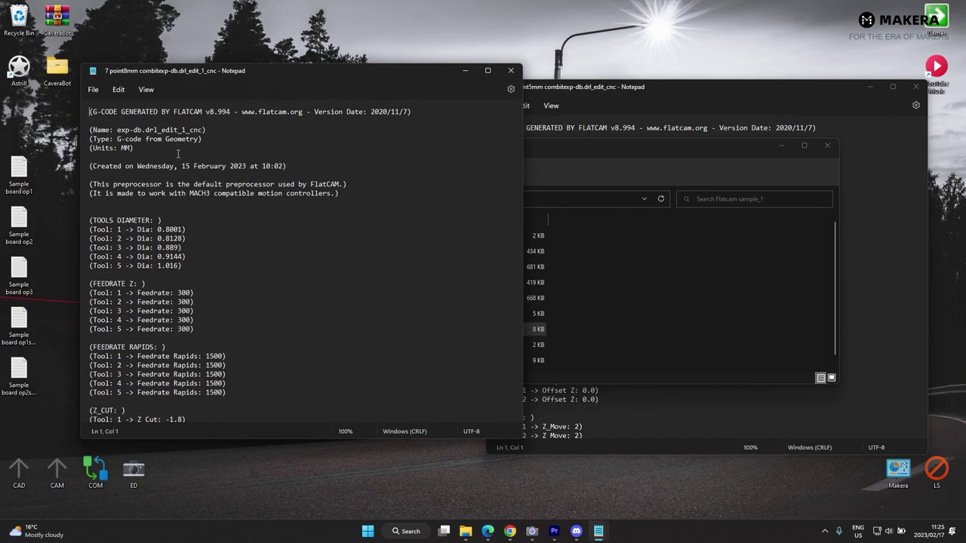
Copy all the G-code of the point8mm file to the end of the point5mm file, then close the point8mm file.
{"action": "key", "text": "ctrl+a"}
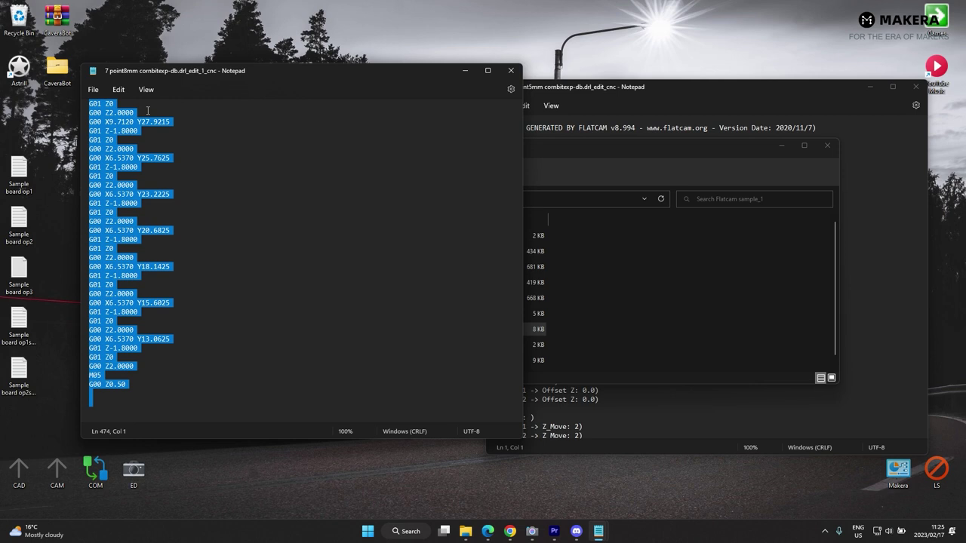
{"action": "left_click", "coordinate": [668, 274]}
{"action": "left_click", "coordinate": [875, 210]}
{"action": "scroll", "coordinate": [752, 282], "scroll_direction": "down", "scroll_amount": 15}
{"action": "scroll", "coordinate": [752, 282], "scroll_direction": "down", "scroll_amount": 20}
{"action": "left_click", "coordinate": [638, 411]}
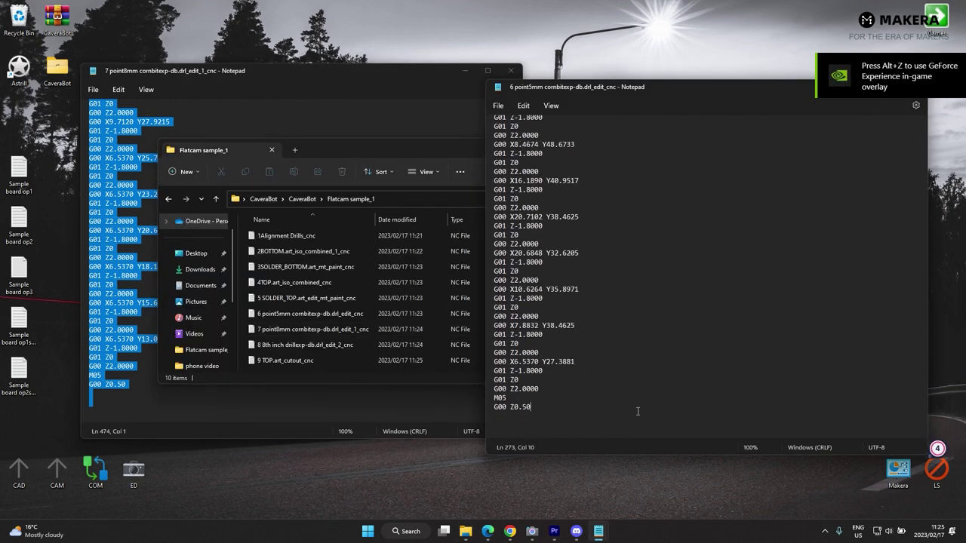
{"action": "key", "text": "ctrl+v"}
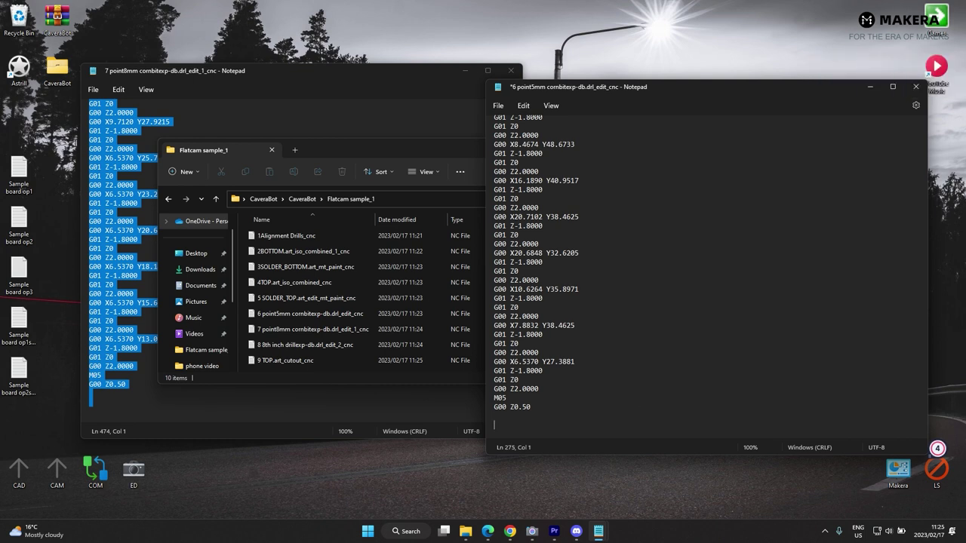
{"action": "scroll", "coordinate": [637, 411], "scroll_direction": "down", "scroll_amount": 1}
{"action": "scroll", "coordinate": [637, 411], "scroll_direction": "up", "scroll_amount": 2}
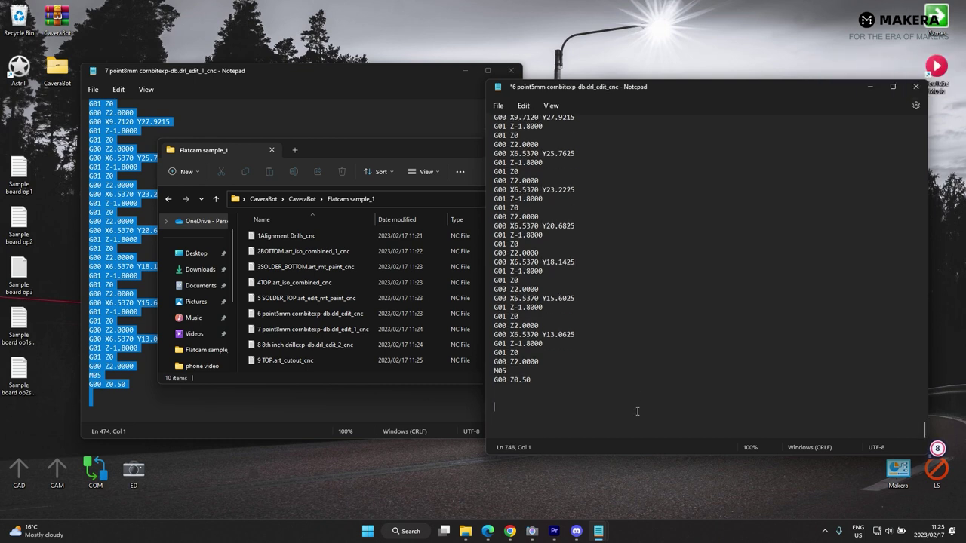
{"action": "left_click", "coordinate": [511, 70]}
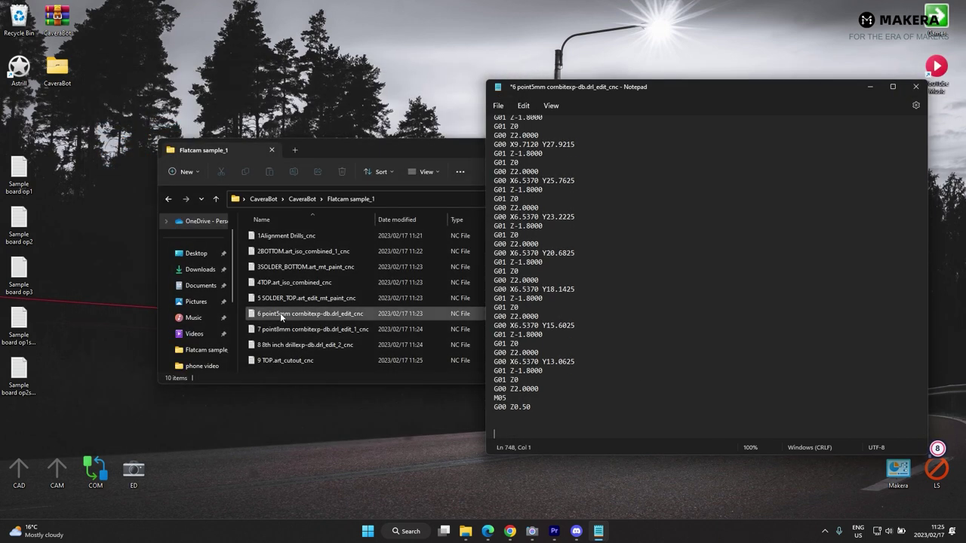
Try to append all the G-code of 8 8th inch drillexp-db.drl_edit_2_cnc to the end of the point5mm file, then close the 8th inch file.
{"action": "left_click", "coordinate": [285, 345]}
{"action": "double_click", "coordinate": [285, 345]}
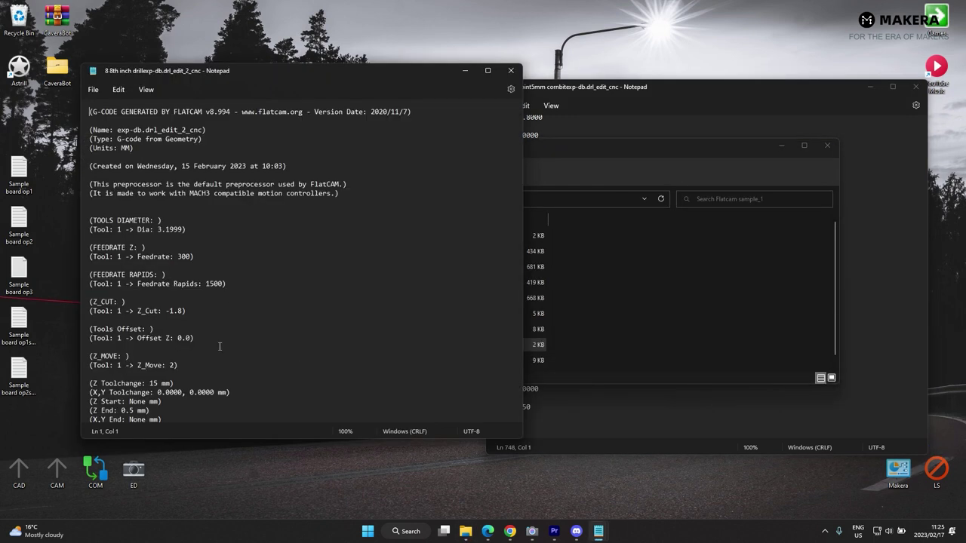
{"action": "key", "text": "ctrl+a"}
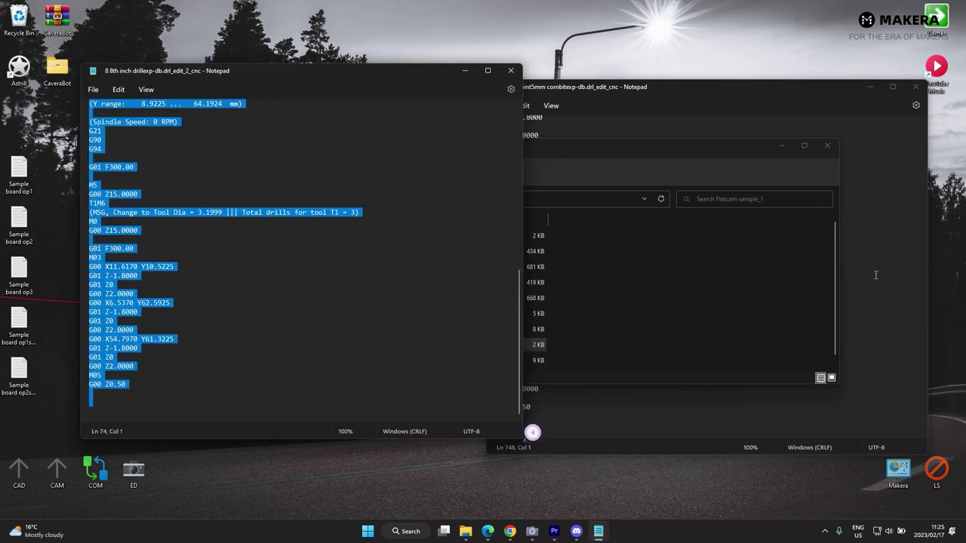
{"action": "left_click", "coordinate": [572, 425]}
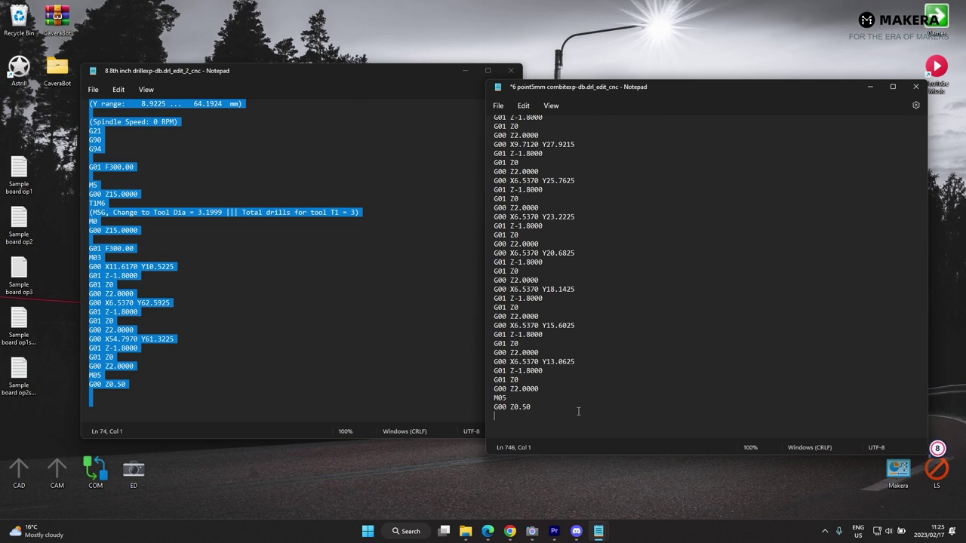
{"action": "key", "text": "ctrl+End"}
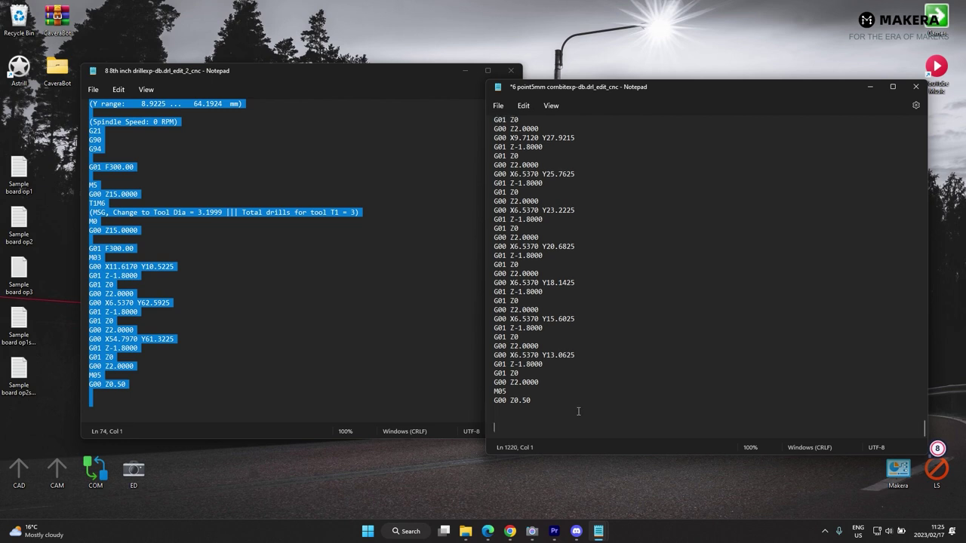
{"action": "left_click", "coordinate": [511, 70]}
Open 9 TOP.art_cutout_cnc and try to append all of its G-code to the end of the point5mm file.
{"action": "double_click", "coordinate": [295, 360]}
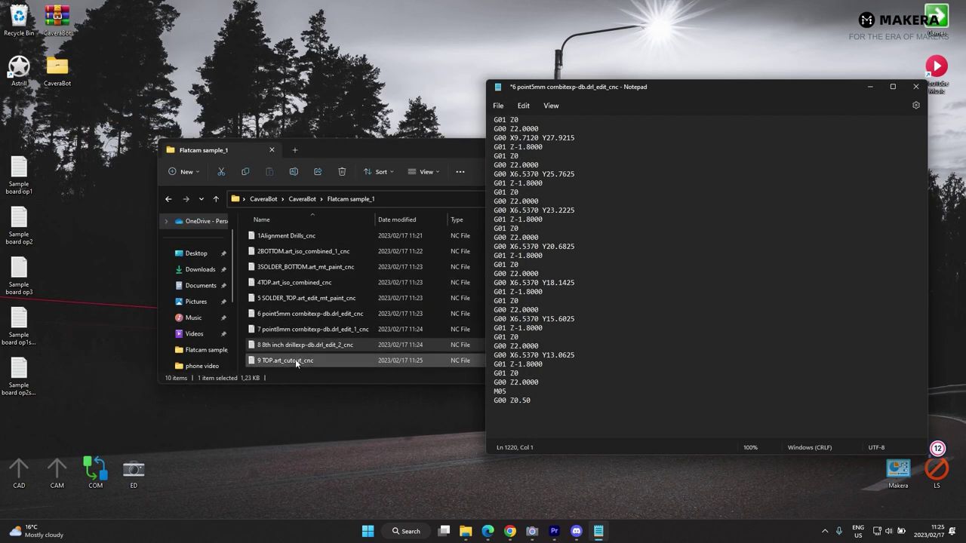
{"action": "left_click", "coordinate": [93, 89]}
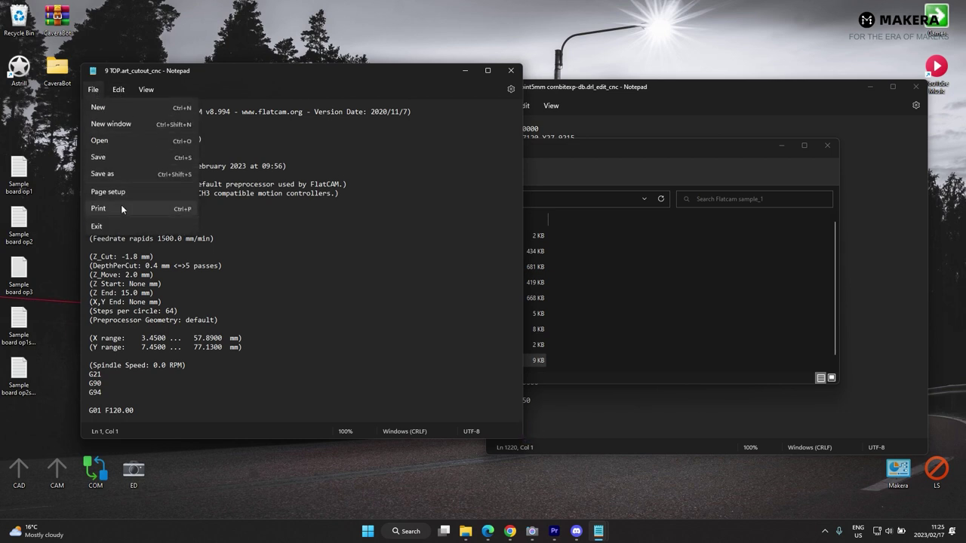
{"action": "key", "text": "Escape"}
{"action": "key", "text": "ctrl+a"}
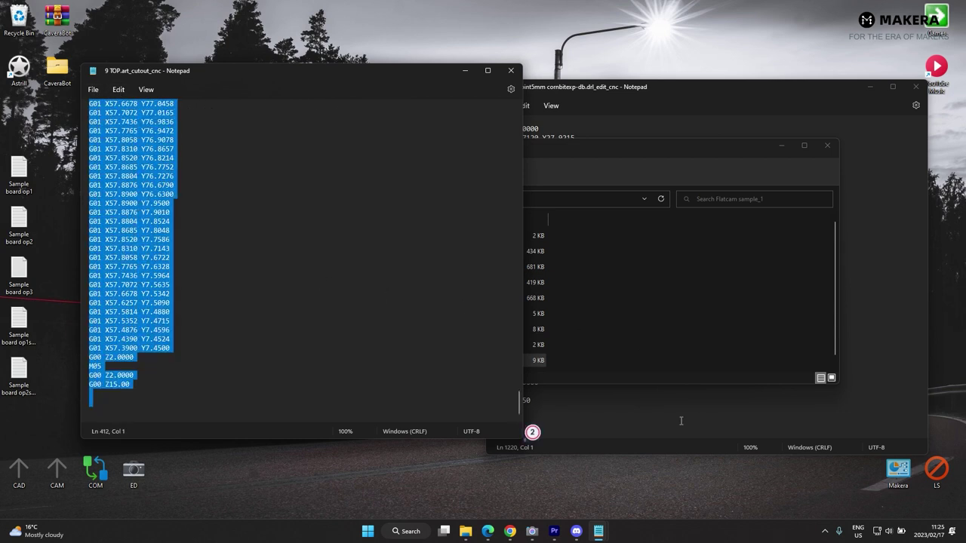
{"action": "left_click", "coordinate": [530, 432]}
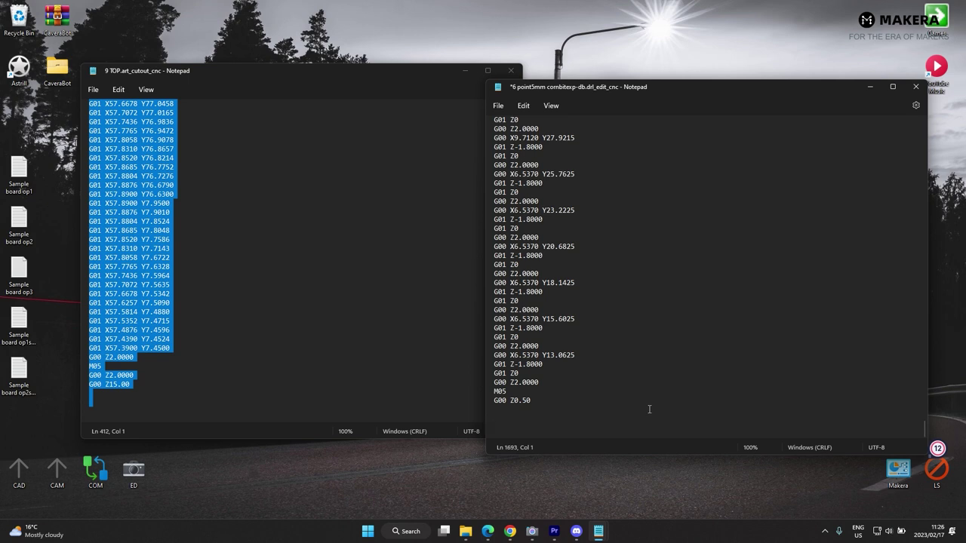
Paste the copied G-code at the point5mm file's end, save it as "6 point5mm cornbitexp-db.drl_edit_cnc combined", and close both Notepad files.
{"action": "key", "text": "ctrl+v"}
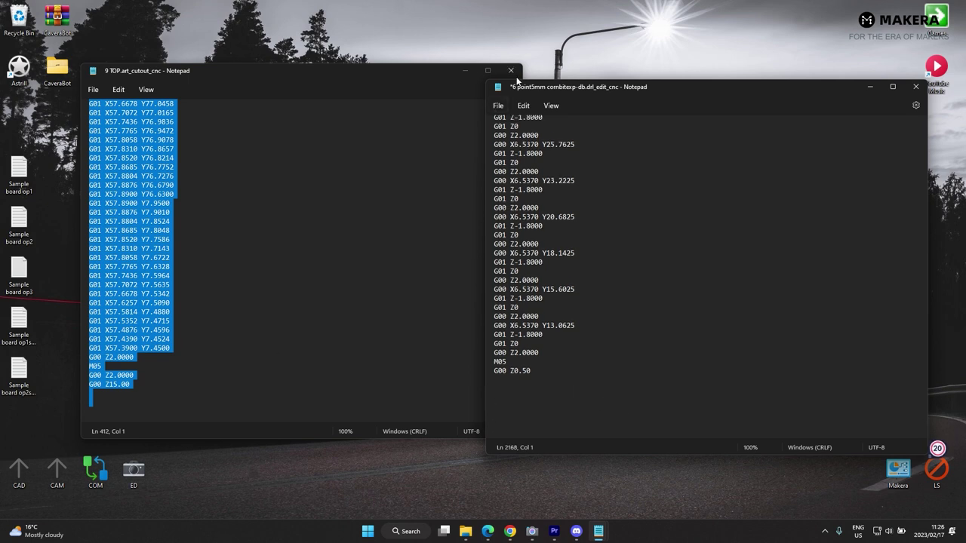
{"action": "left_click", "coordinate": [494, 106]}
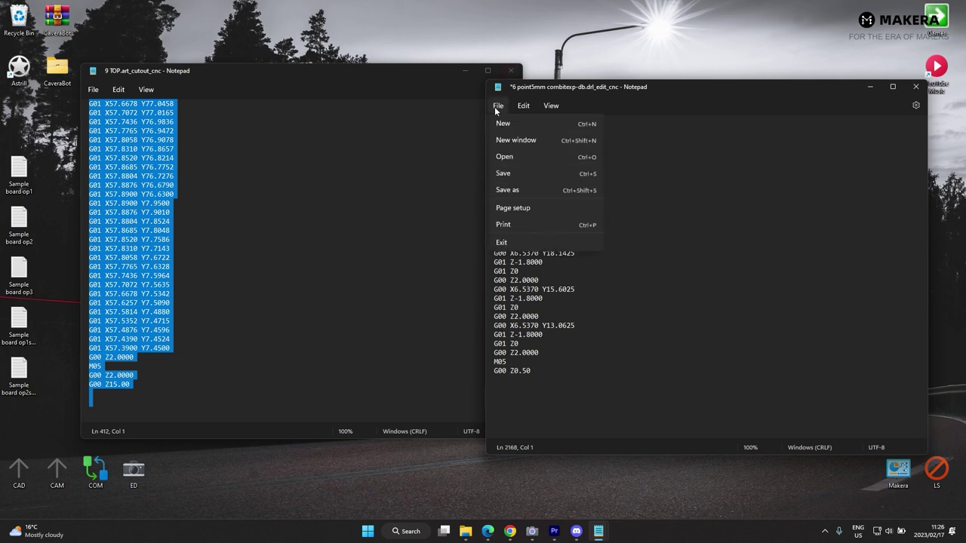
{"action": "left_click", "coordinate": [511, 190]}
{"action": "left_click", "coordinate": [688, 300]}
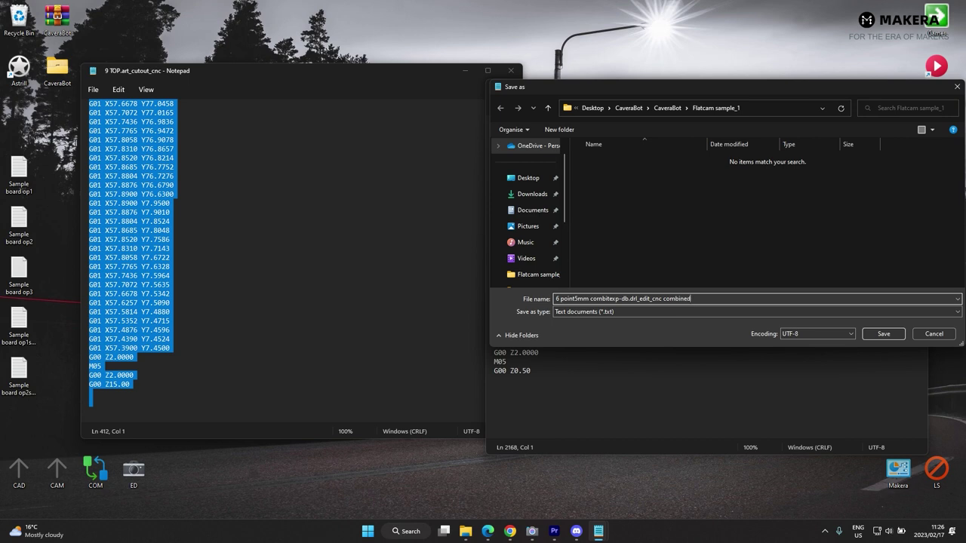
{"action": "left_click", "coordinate": [877, 336]}
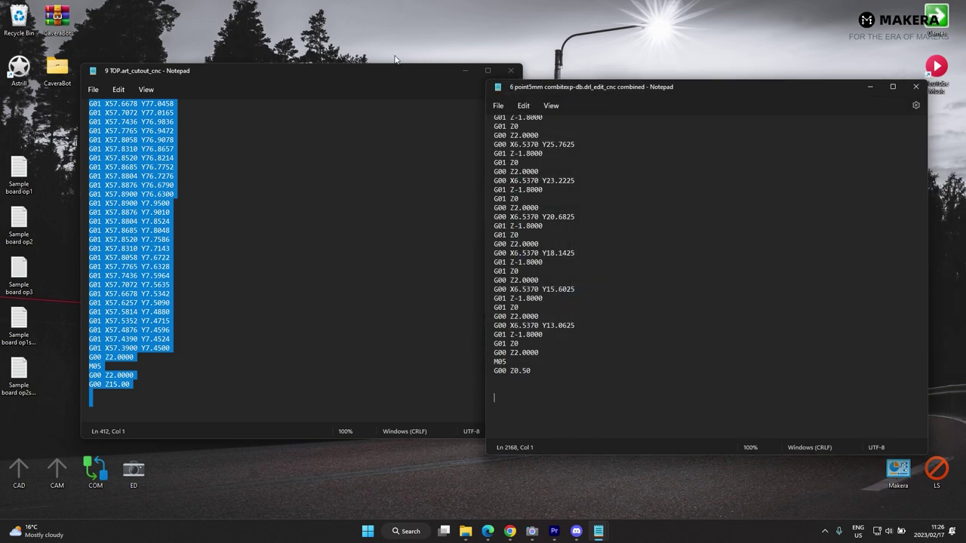
{"action": "left_click", "coordinate": [511, 70]}
{"action": "left_click", "coordinate": [909, 87]}
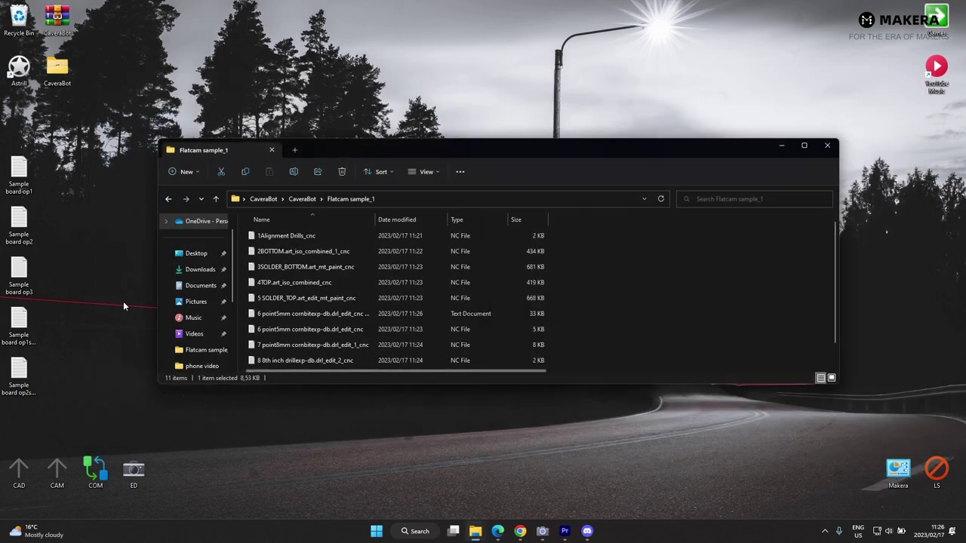
Widen the Name column of the Flatcam sample_1 folder to fit the combined file's full name.
{"action": "scroll", "coordinate": [306, 355], "scroll_direction": "down", "scroll_amount": 2}
{"action": "scroll", "coordinate": [294, 324], "scroll_direction": "up", "scroll_amount": 2}
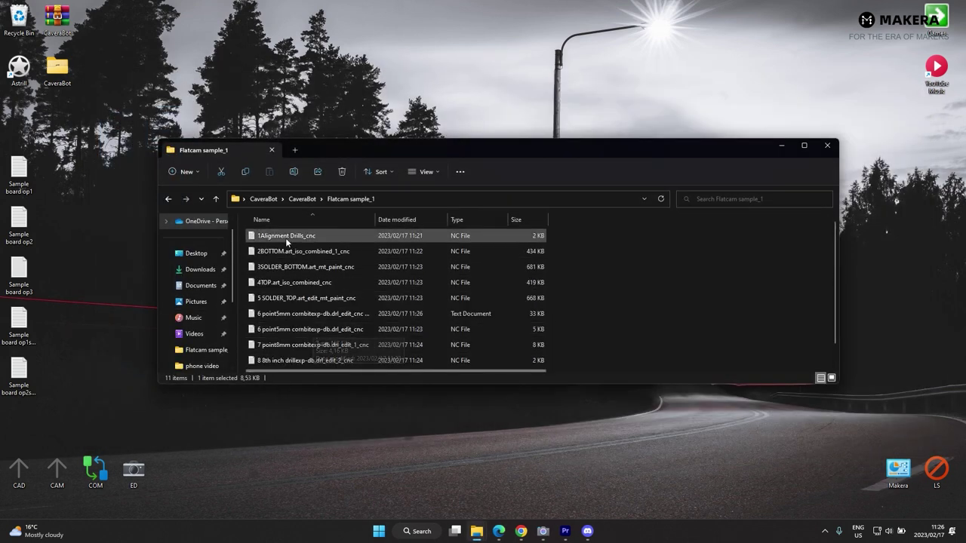
{"action": "left_click", "coordinate": [291, 314]}
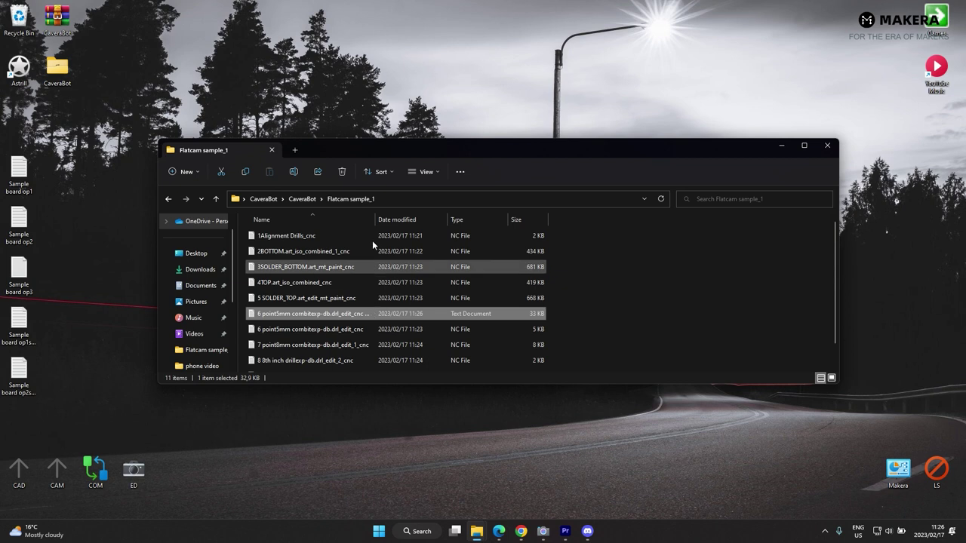
{"action": "left_click_drag", "start_coordinate": [434, 231], "coordinate": [491, 220]}
{"action": "left_click", "coordinate": [376, 314]}
Delete the separate point5mm, point8mm, 8th inch drill and TOP.art_cutout_cnc NC files numbered 6 to 9, keeping the combined text file.
{"action": "left_click", "coordinate": [291, 330]}
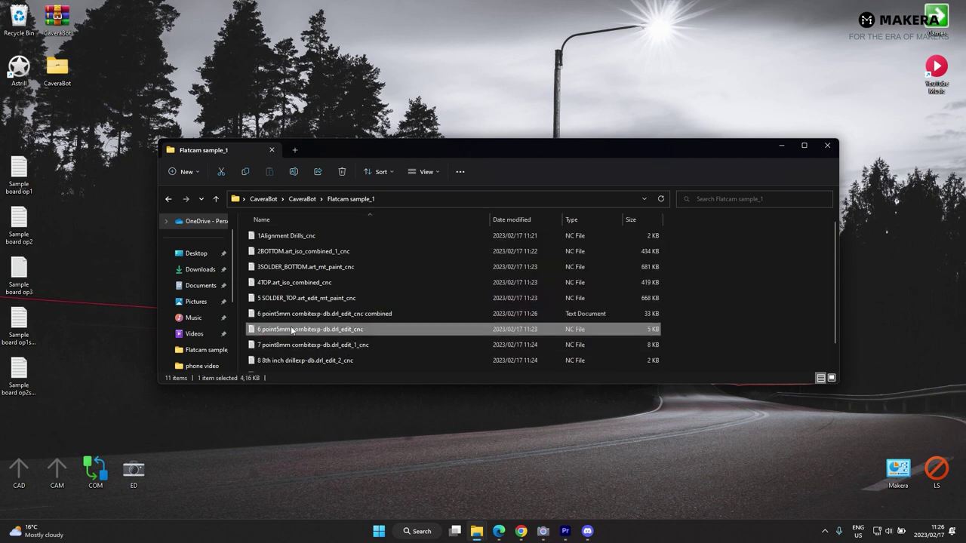
{"action": "scroll", "coordinate": [301, 332], "scroll_direction": "down", "scroll_amount": 1}
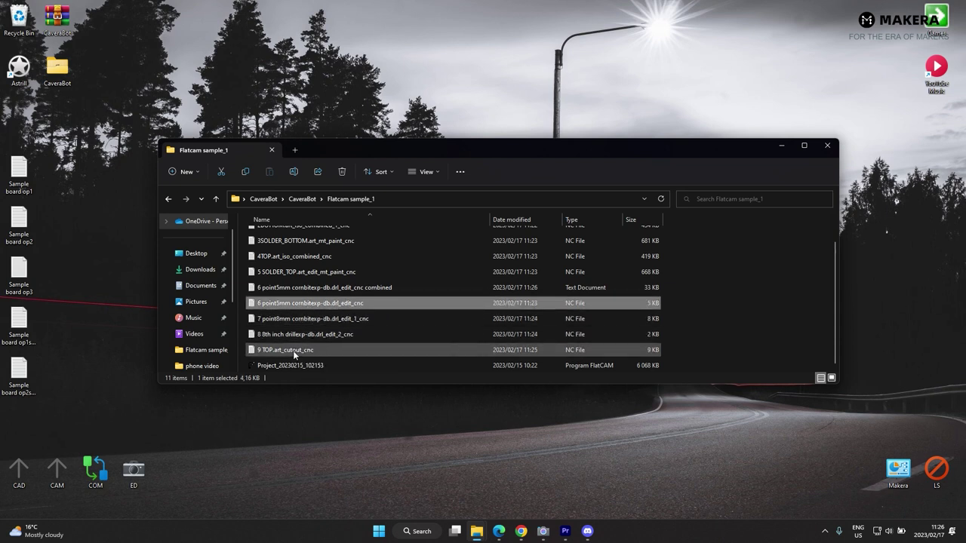
{"action": "left_click_drag", "start_coordinate": [243, 298], "coordinate": [299, 358]}
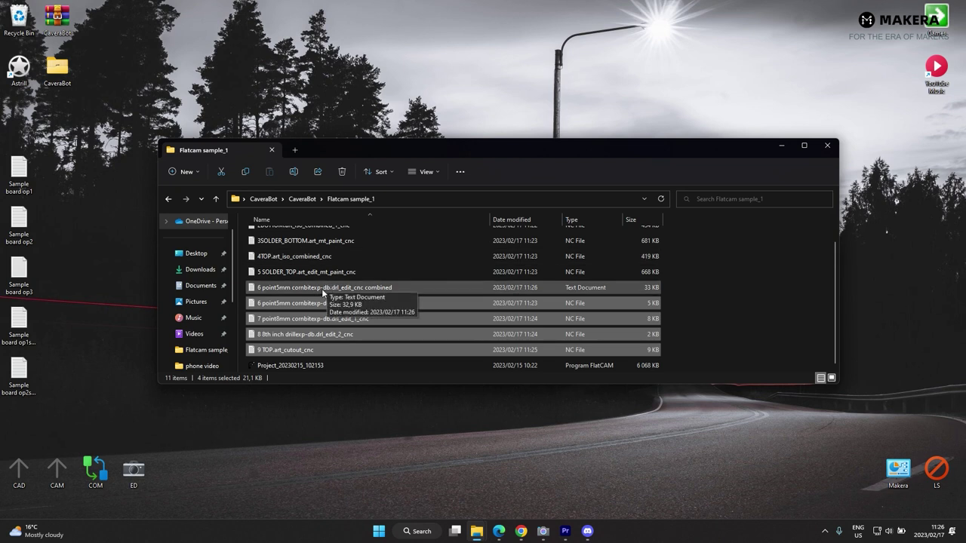
{"action": "key", "text": "Delete"}
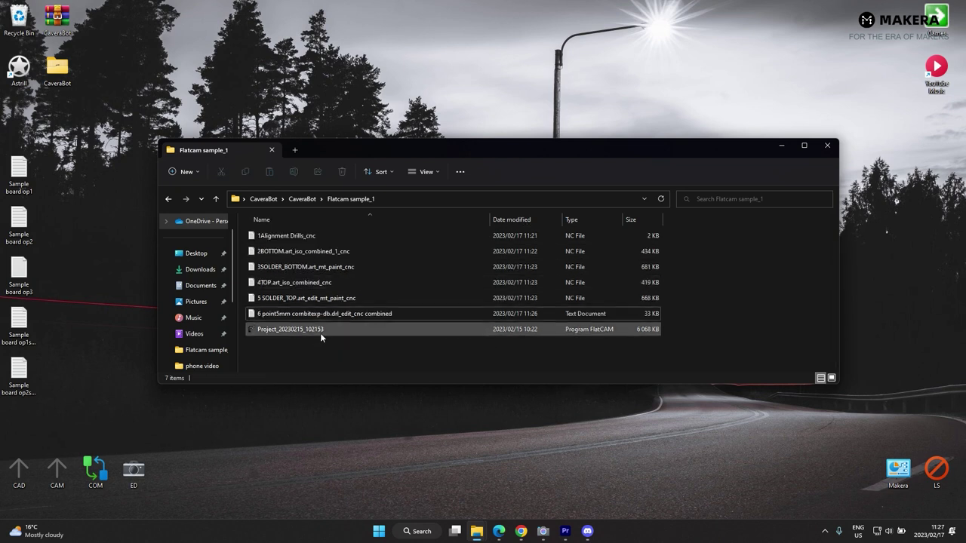